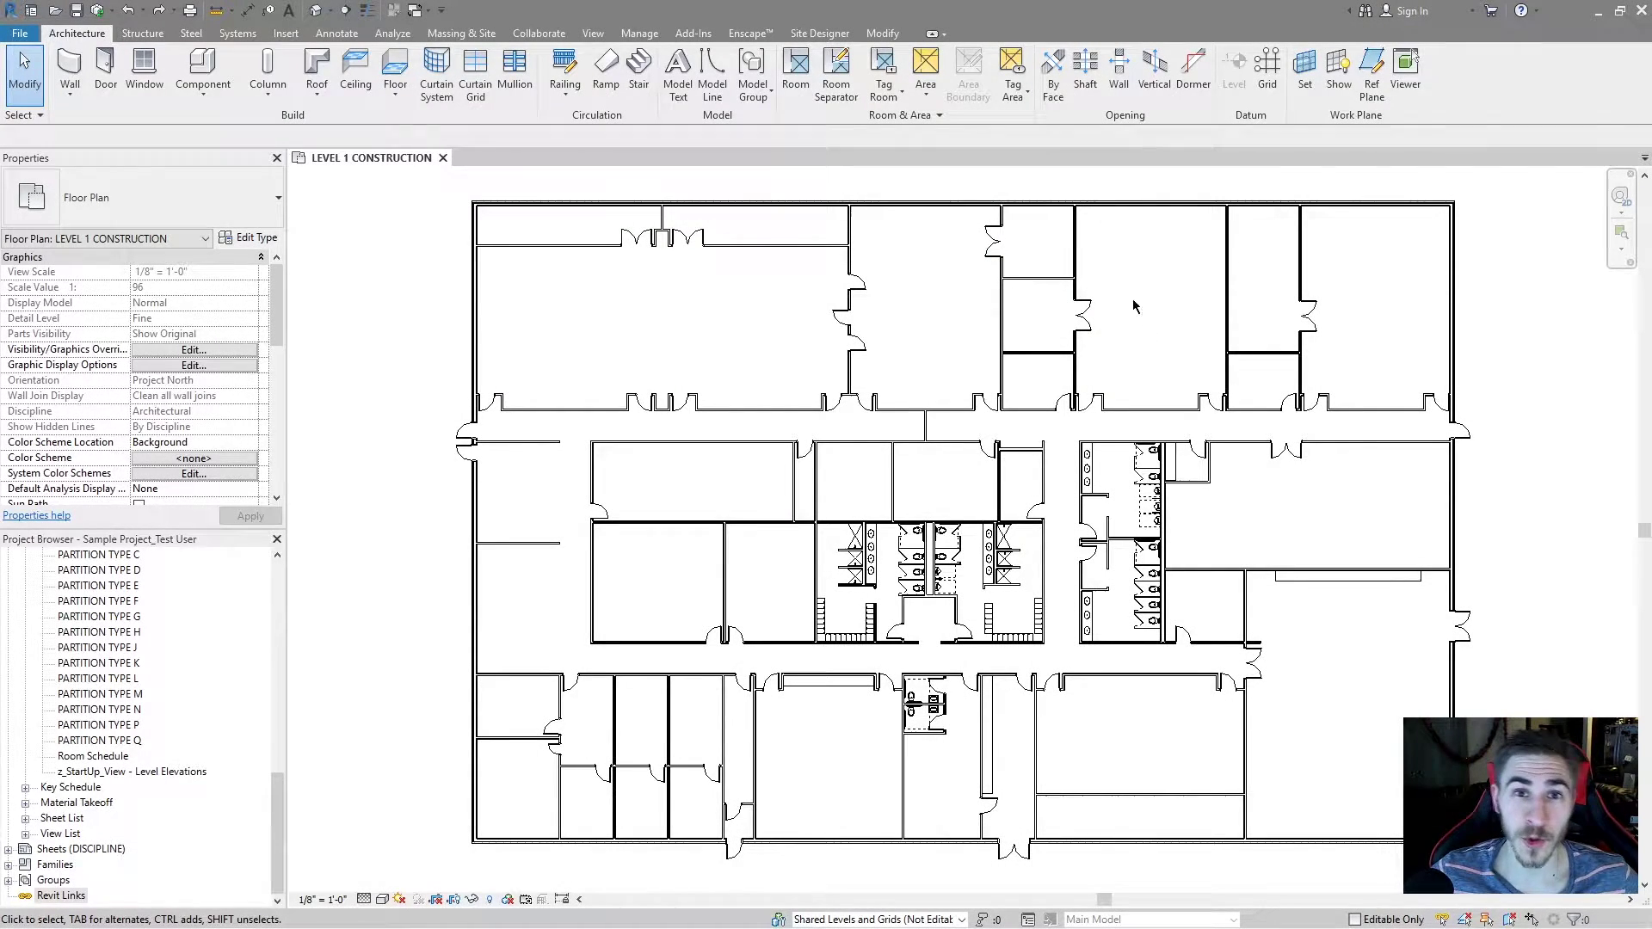
Step: Create an assembly from the walls, doors and fixtures of the easternmost restroom block, using naming category Walls and type name Bathroom Assembly
click(883, 33)
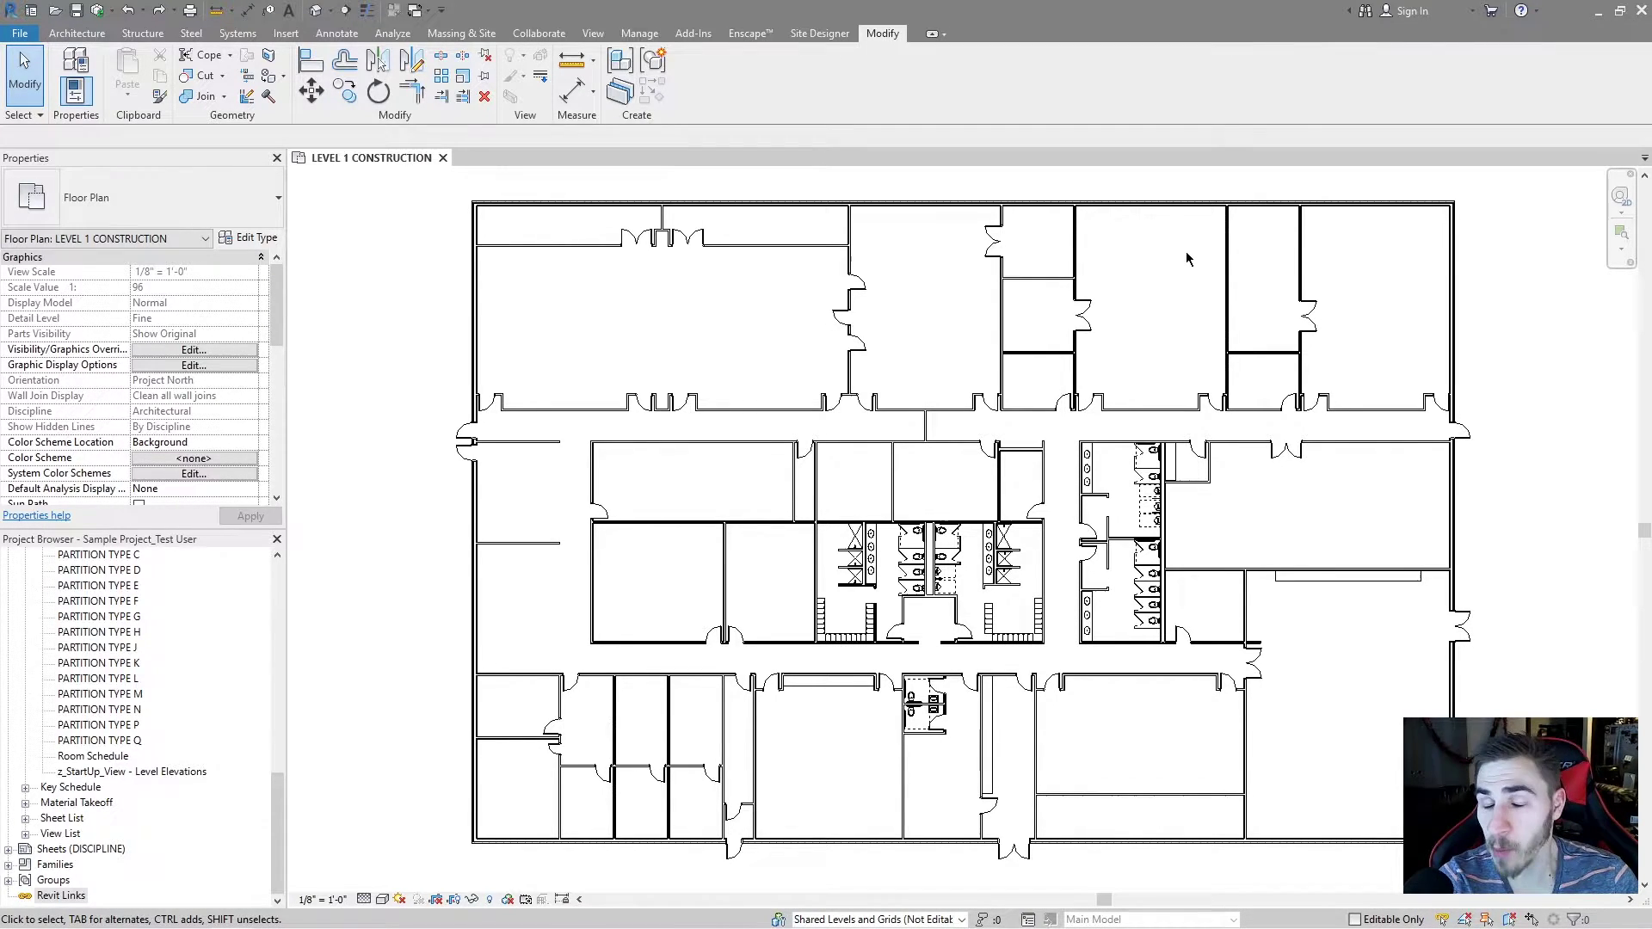
scroll(1235, 561, up, 4)
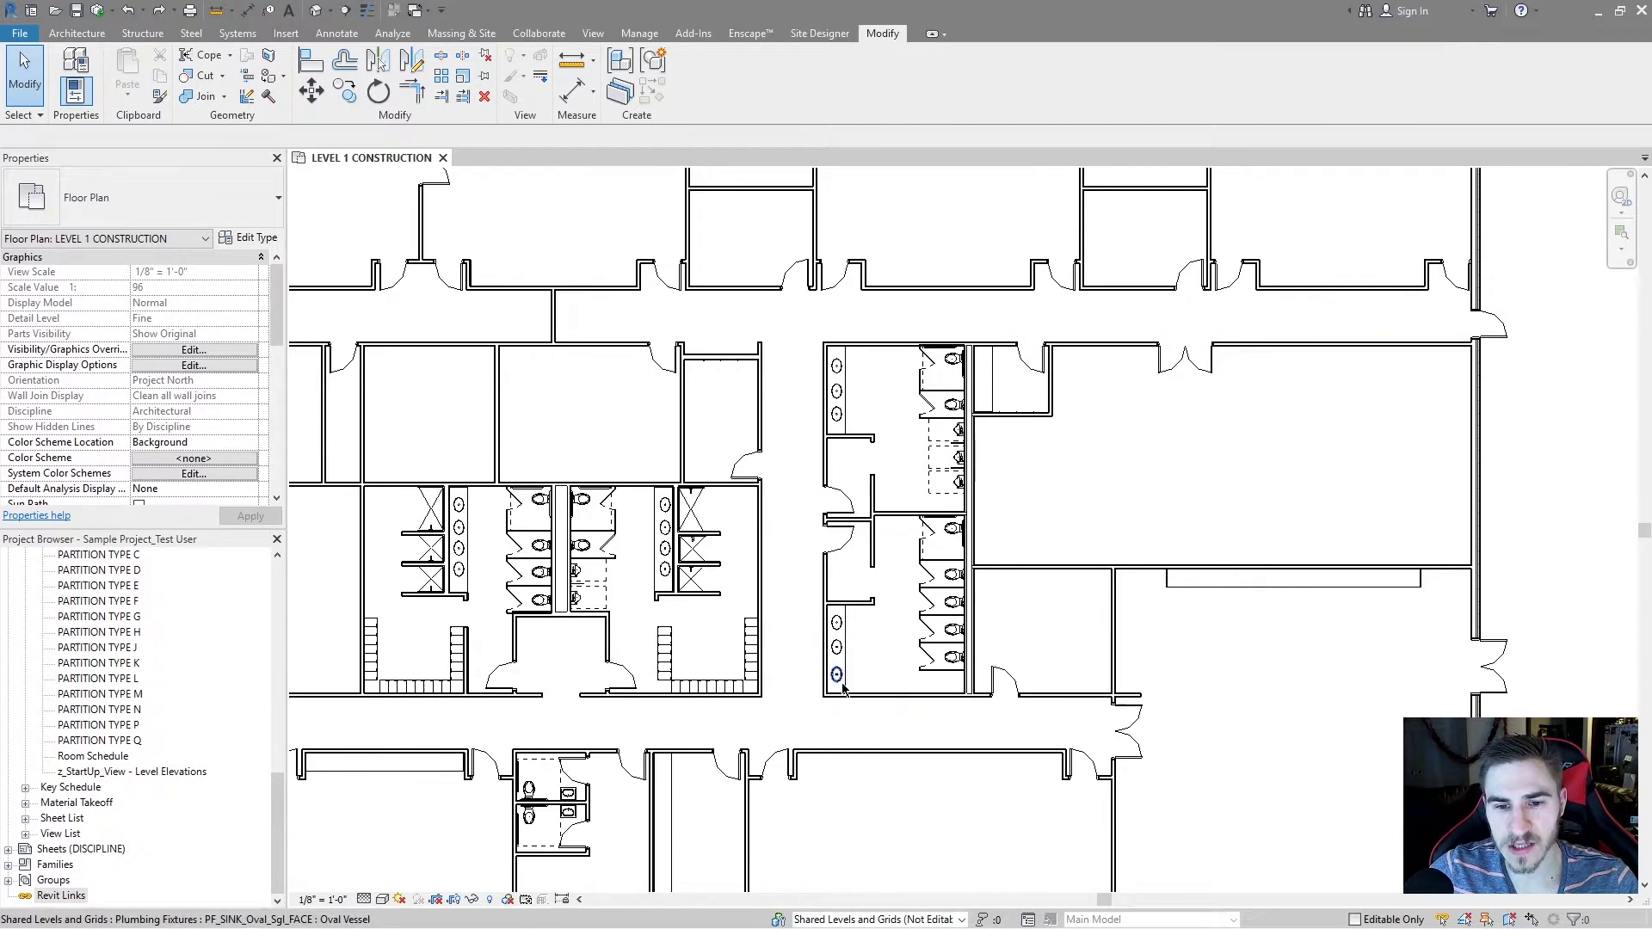
scroll(942, 585, up, 1)
middle_drag(955, 430, 968, 464)
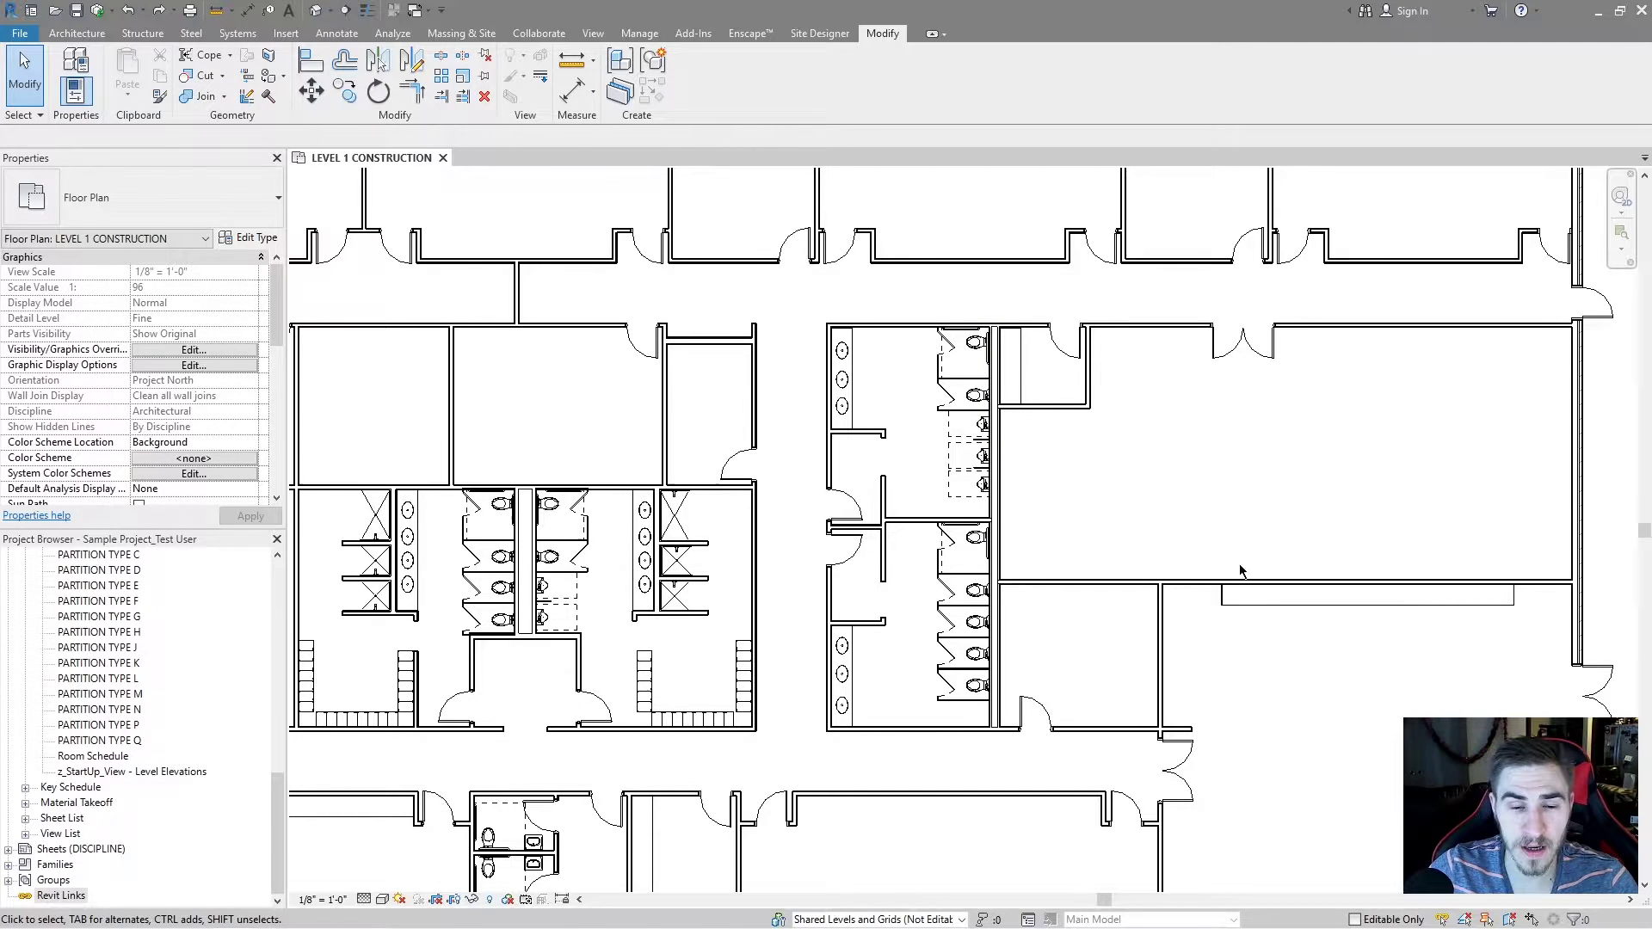
drag(800, 289, 1009, 762)
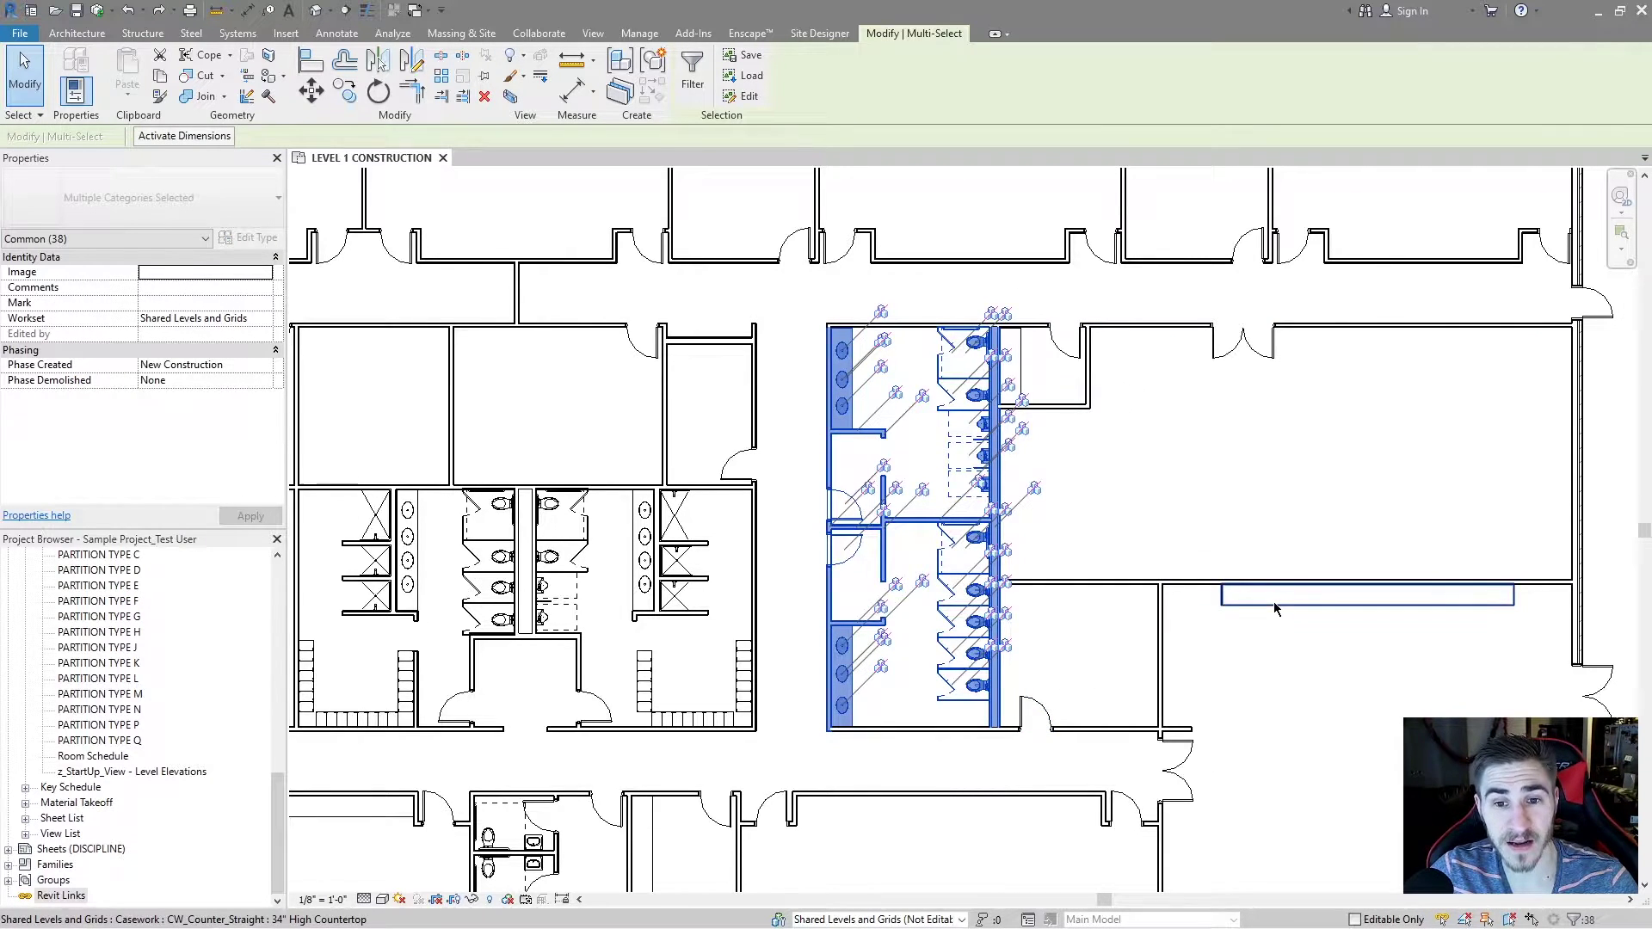
click(623, 63)
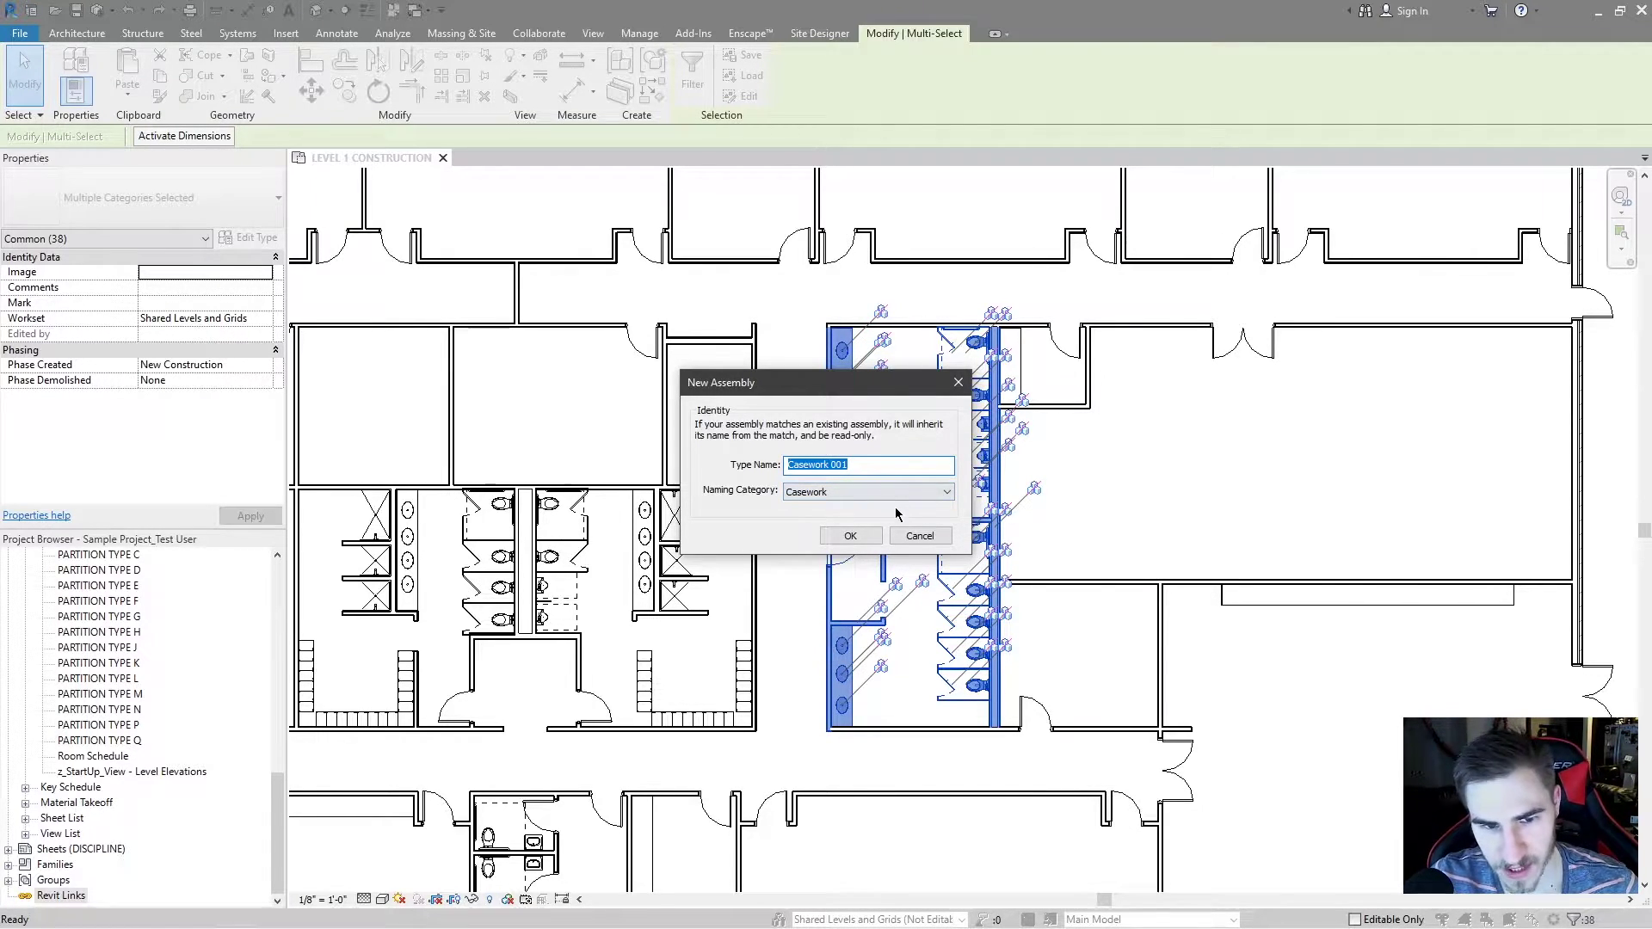
click(856, 497)
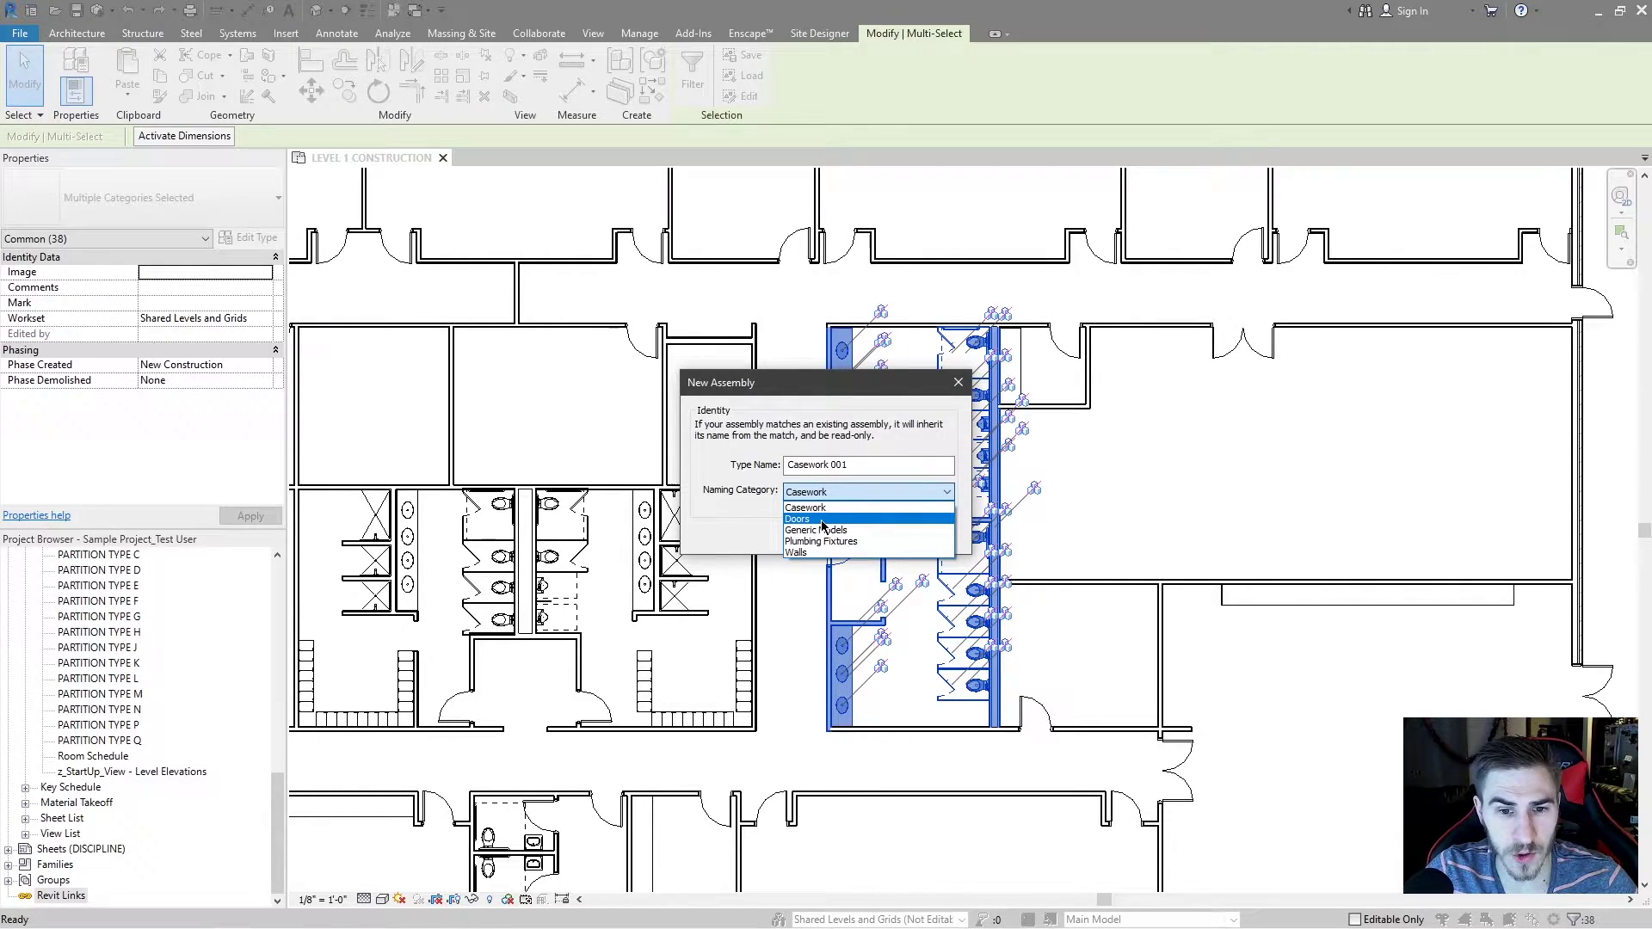
click(813, 553)
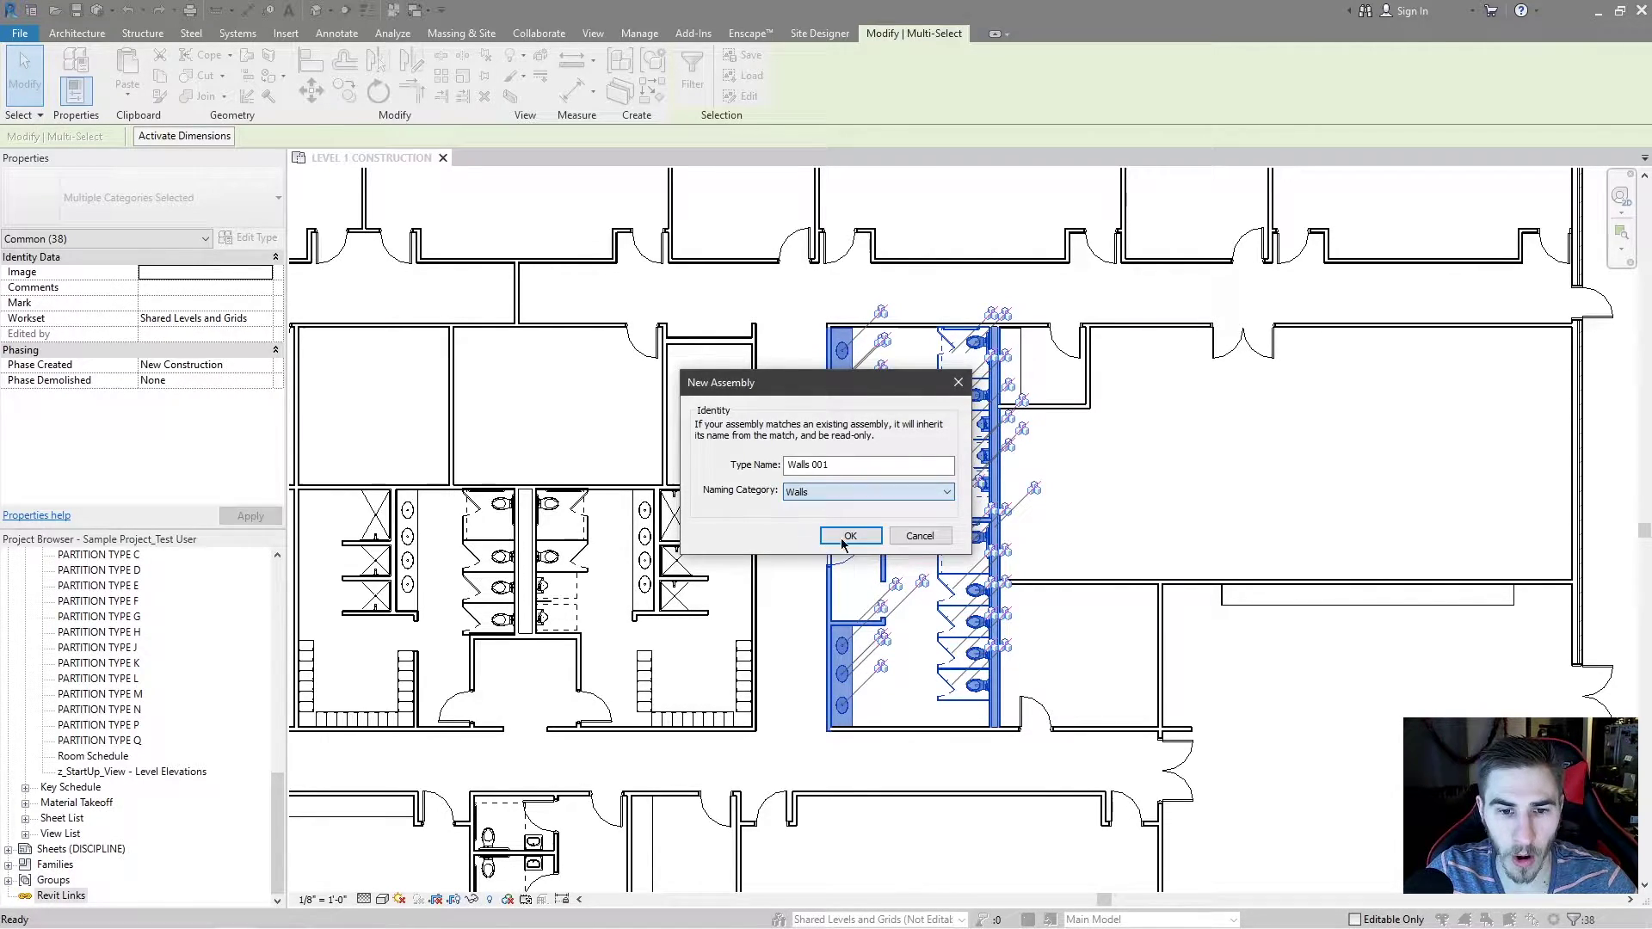
key(shift+Tab)
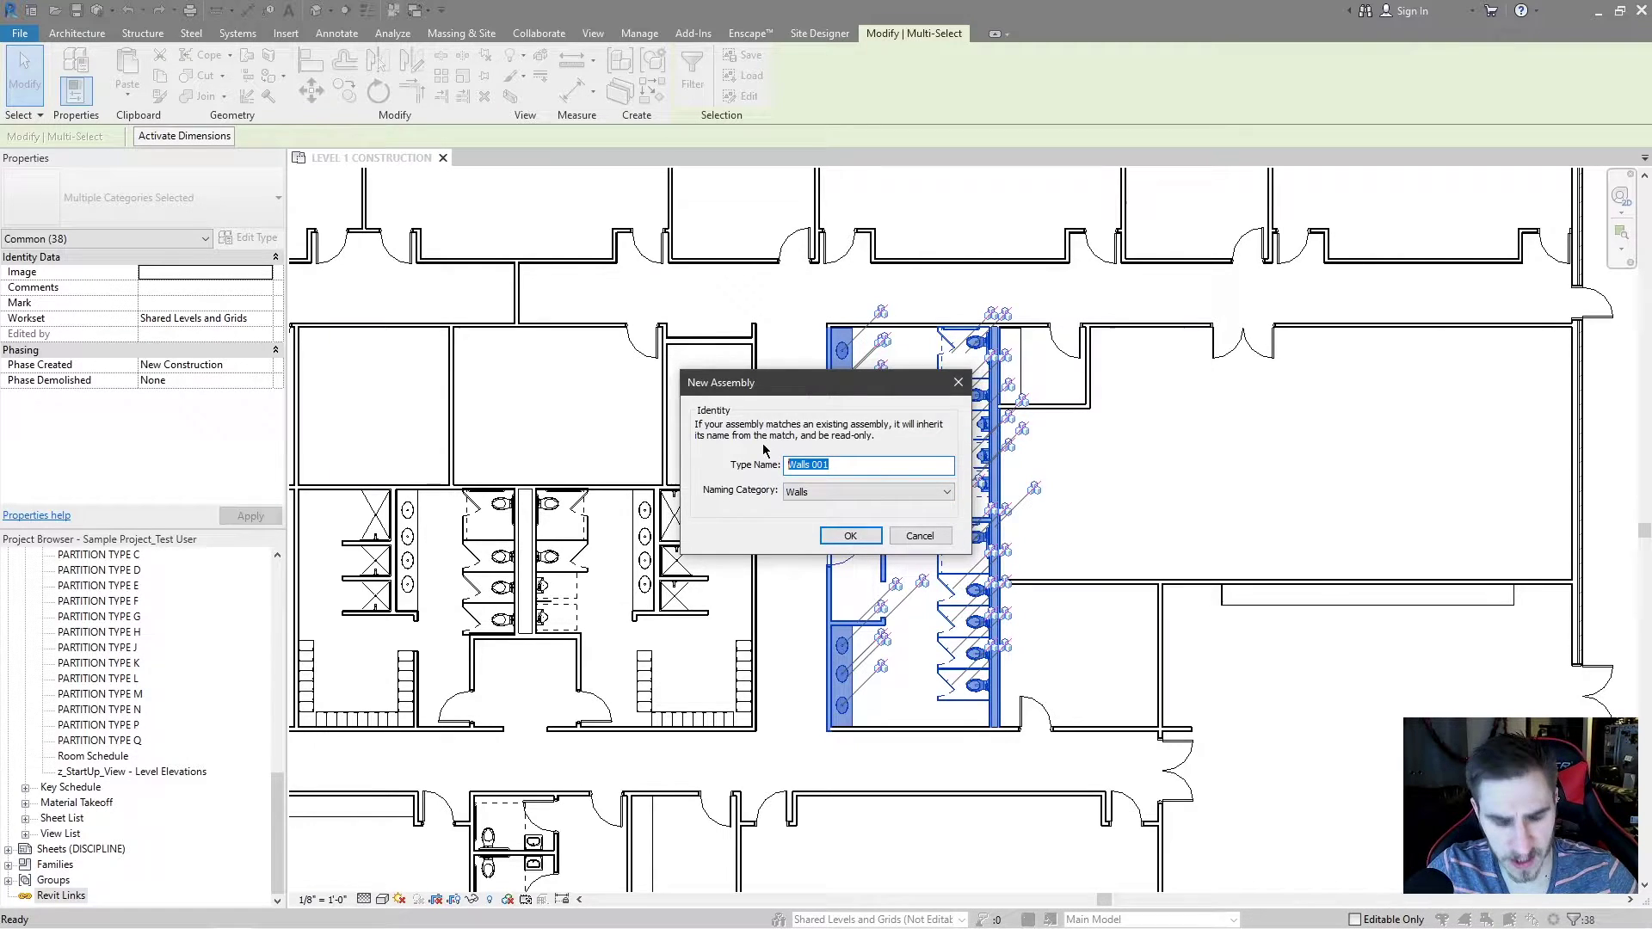
text(Bathroom Assembly)
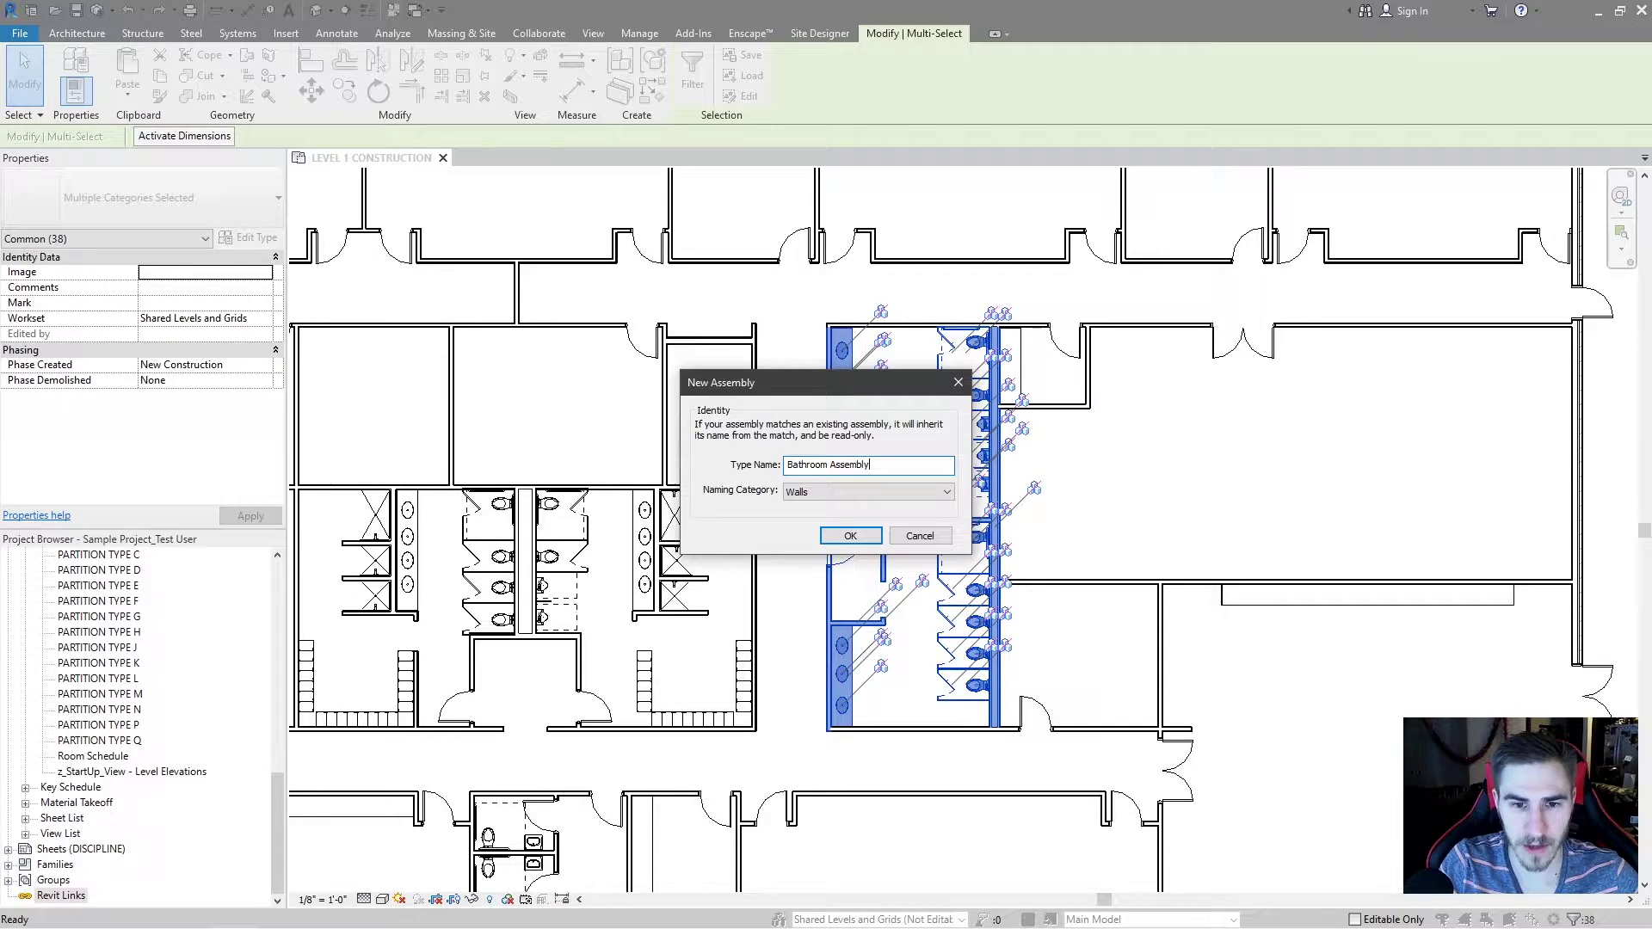
click(850, 535)
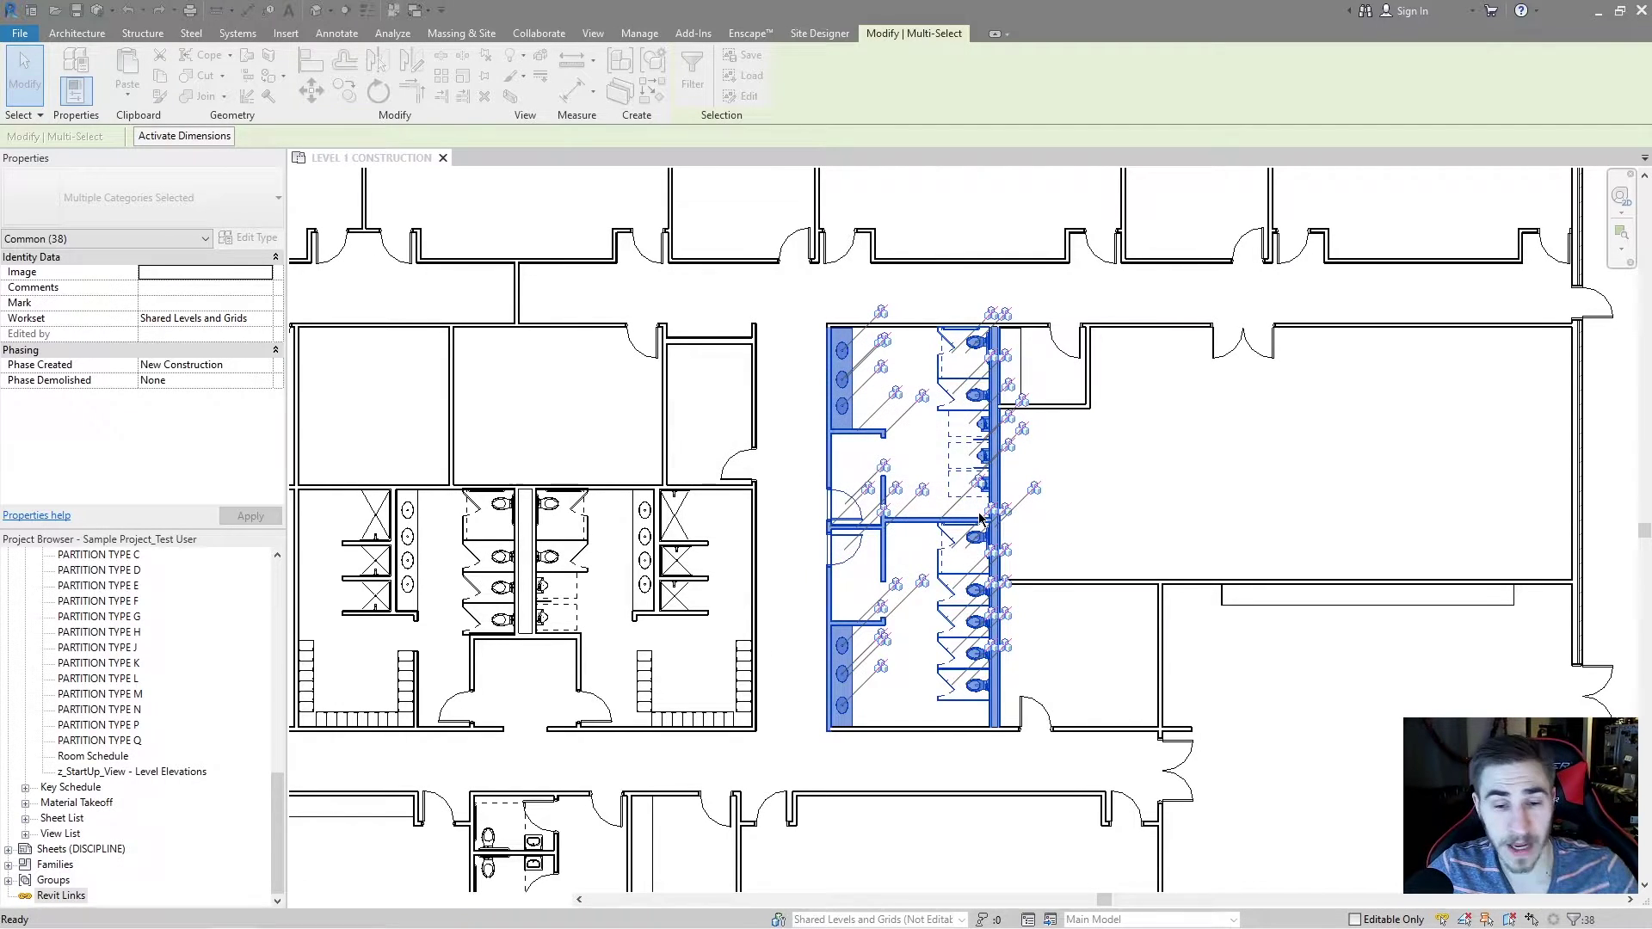
click(1177, 471)
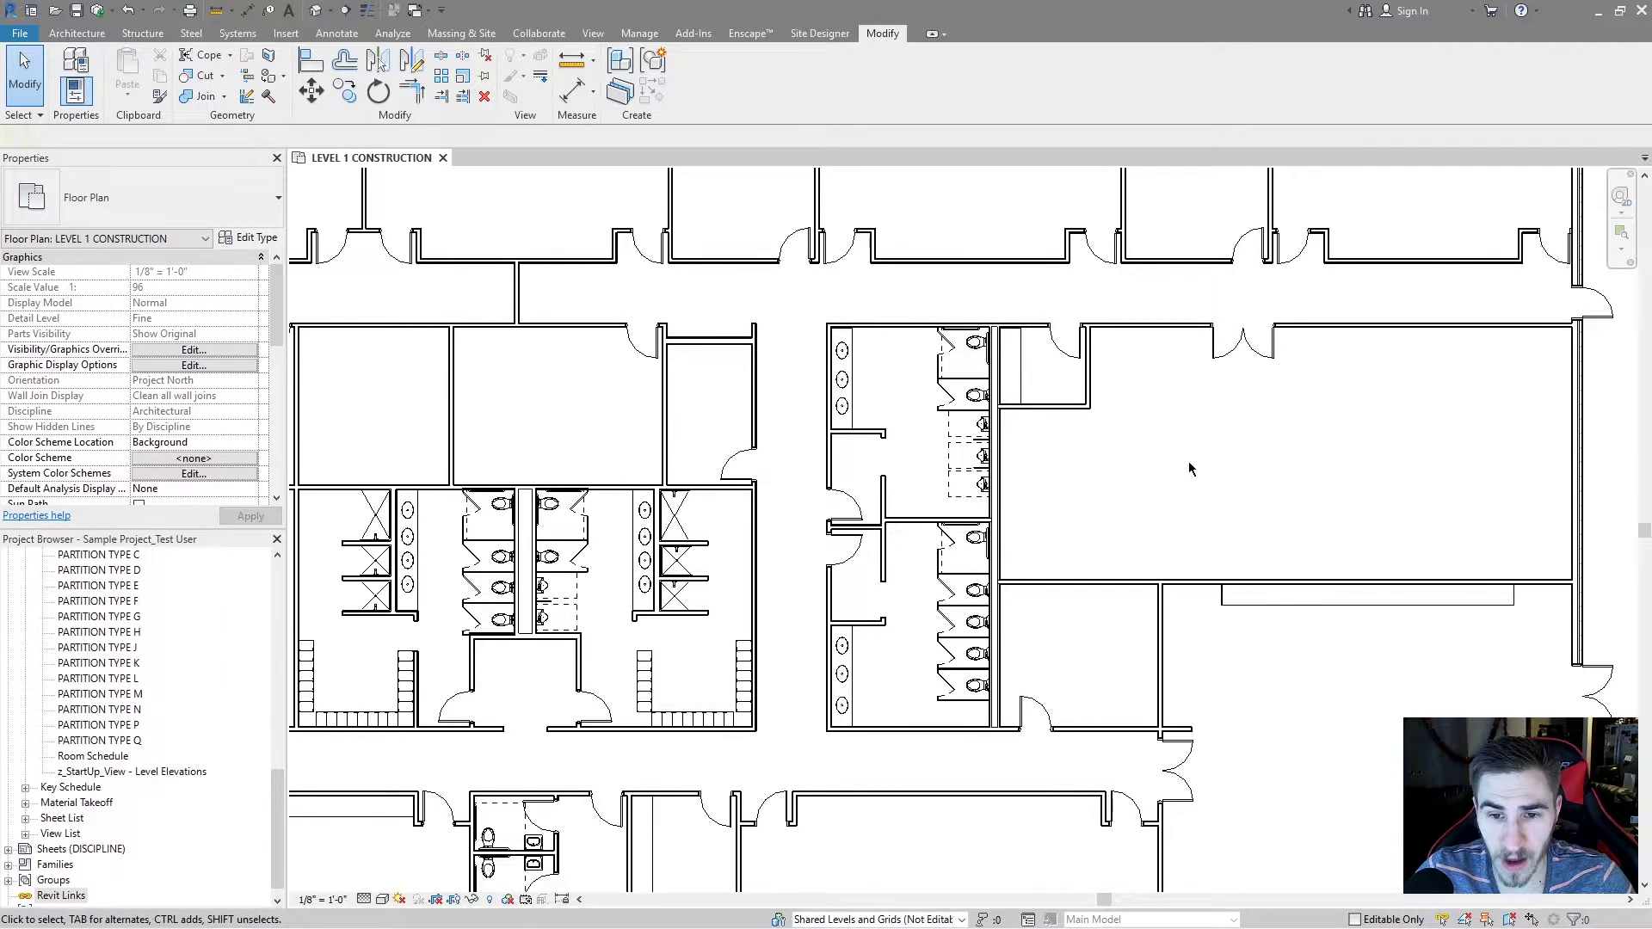
Step: Check the new assembly in the plan, then find and select Bathroom Assembly among the project's assemblies
click(996, 455)
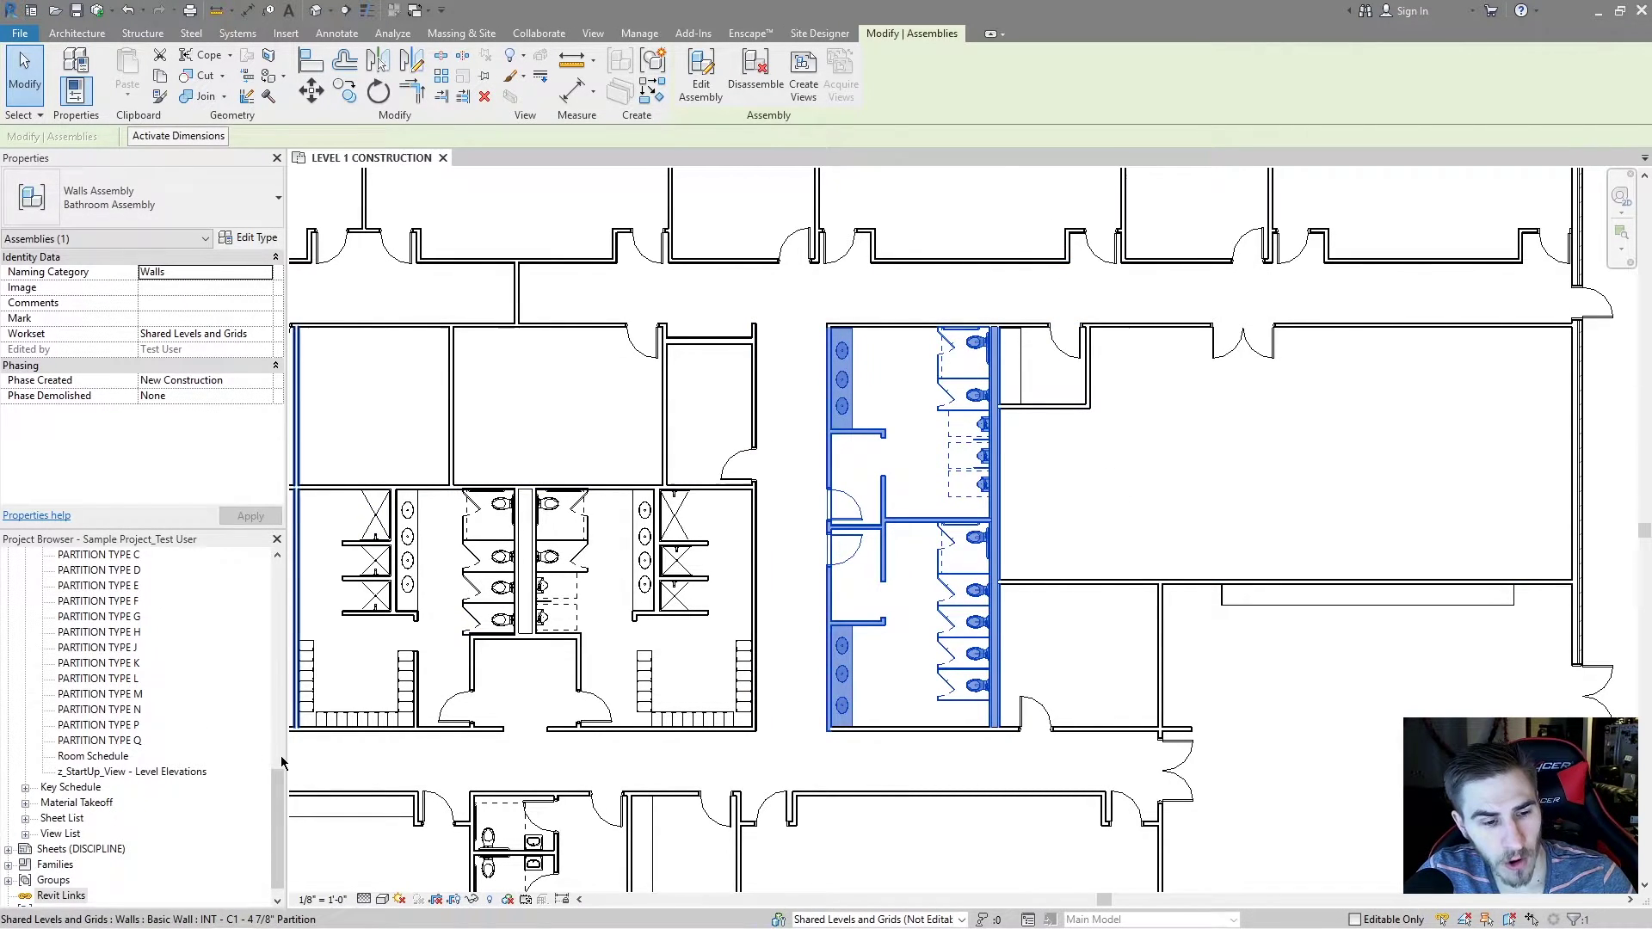
key(Escape)
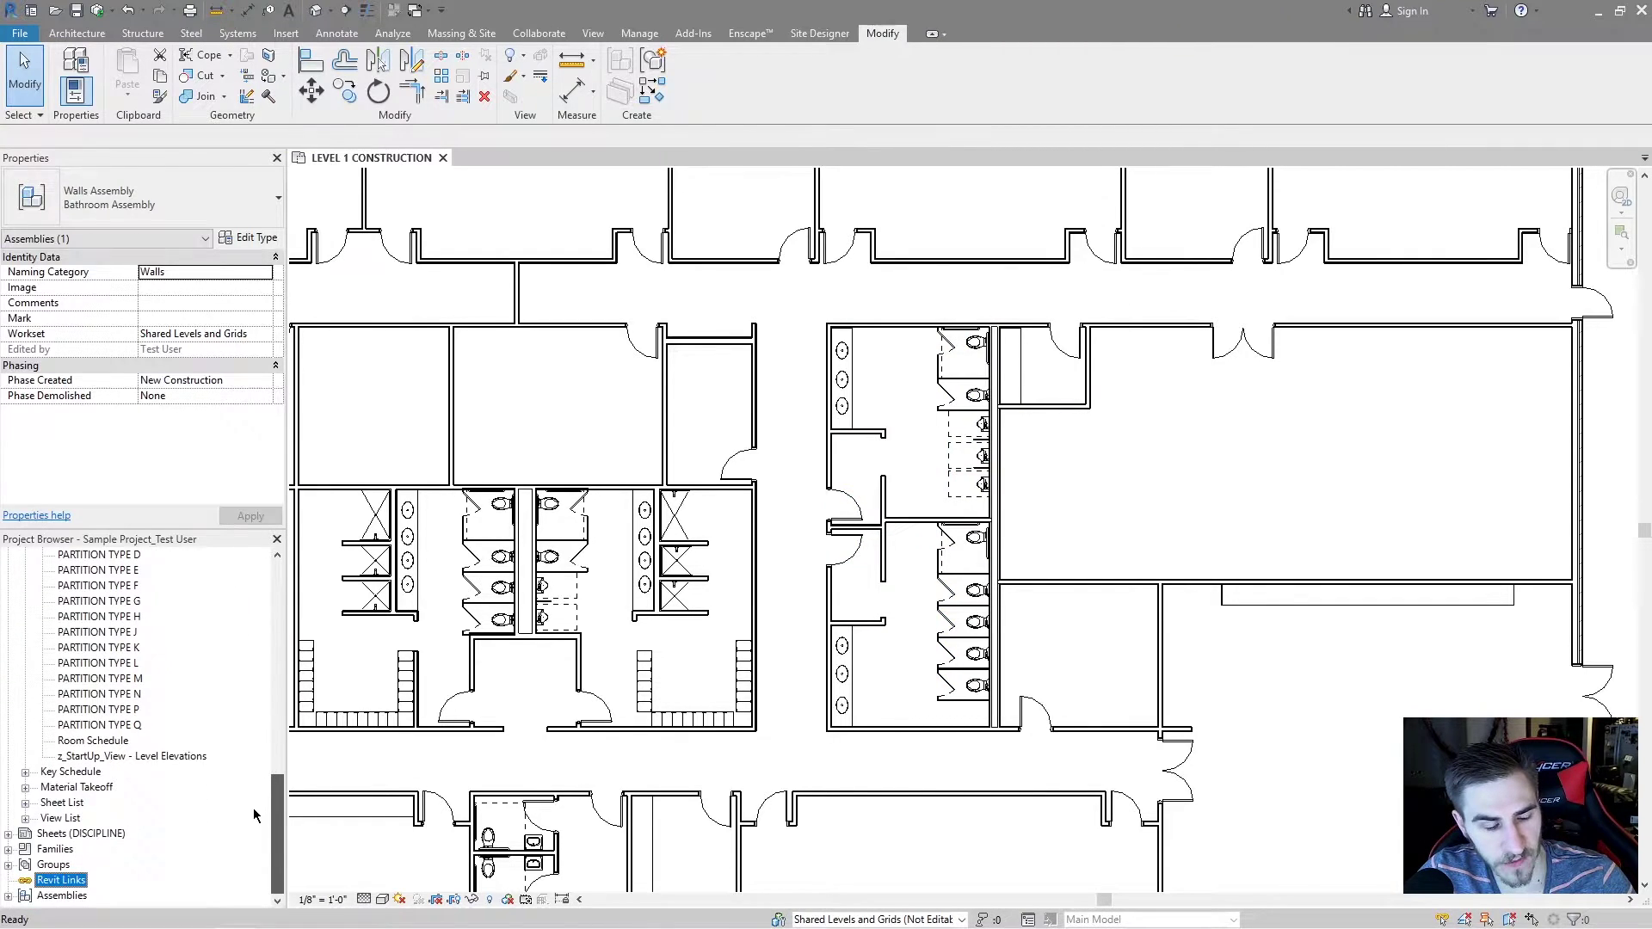
key(Escape)
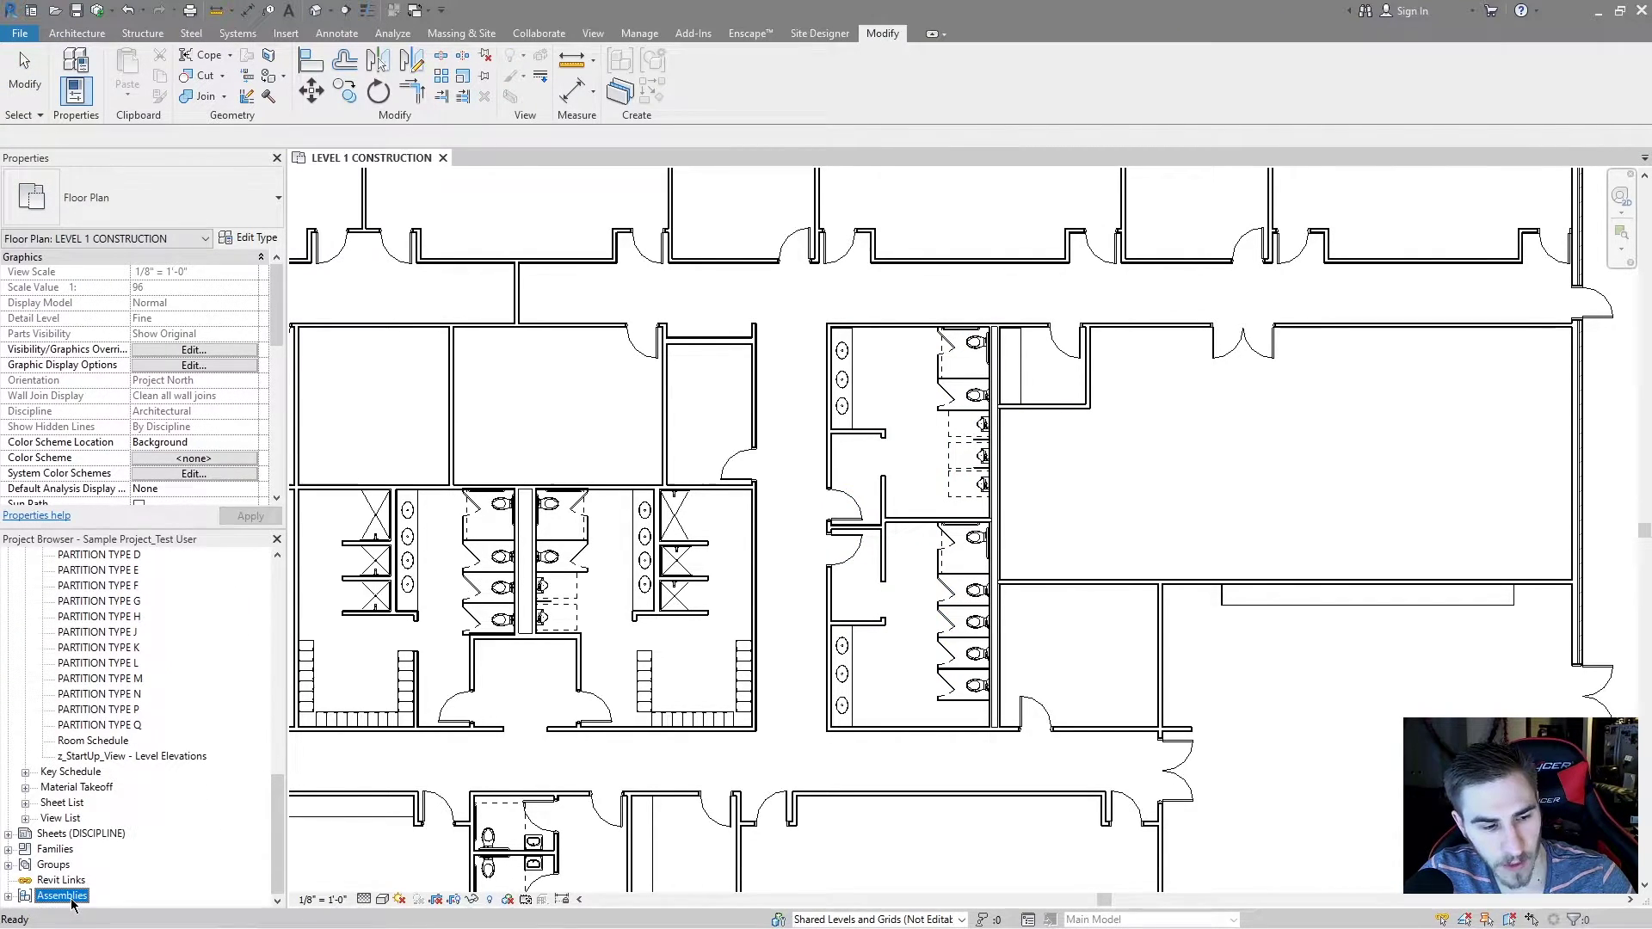
click(31, 897)
click(9, 896)
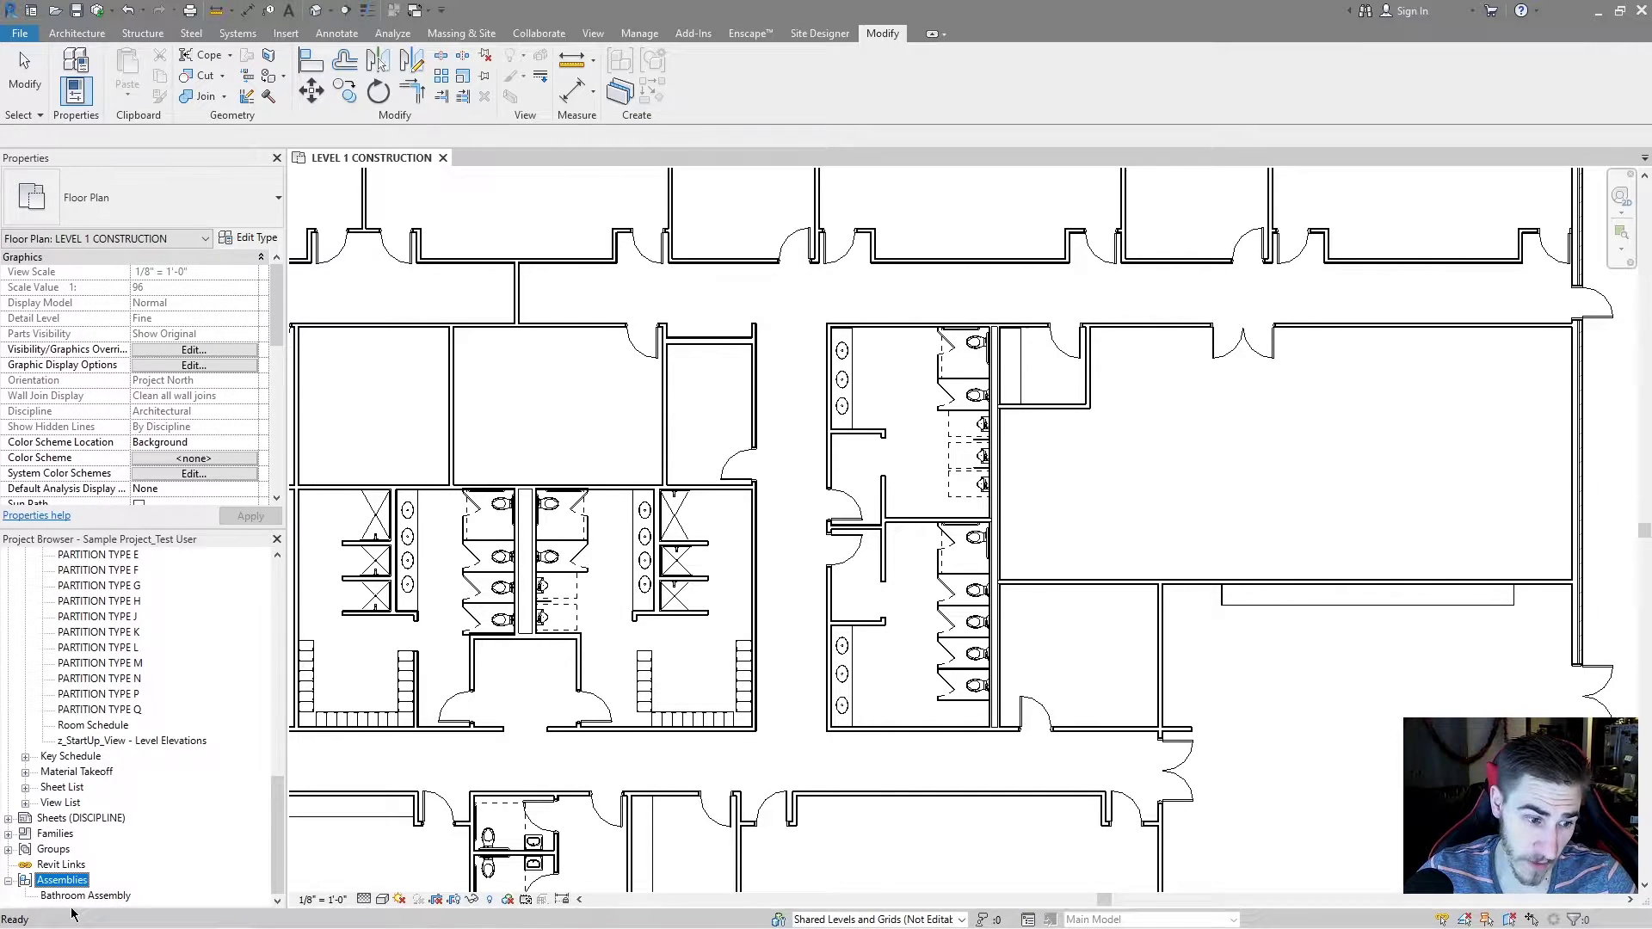
click(84, 896)
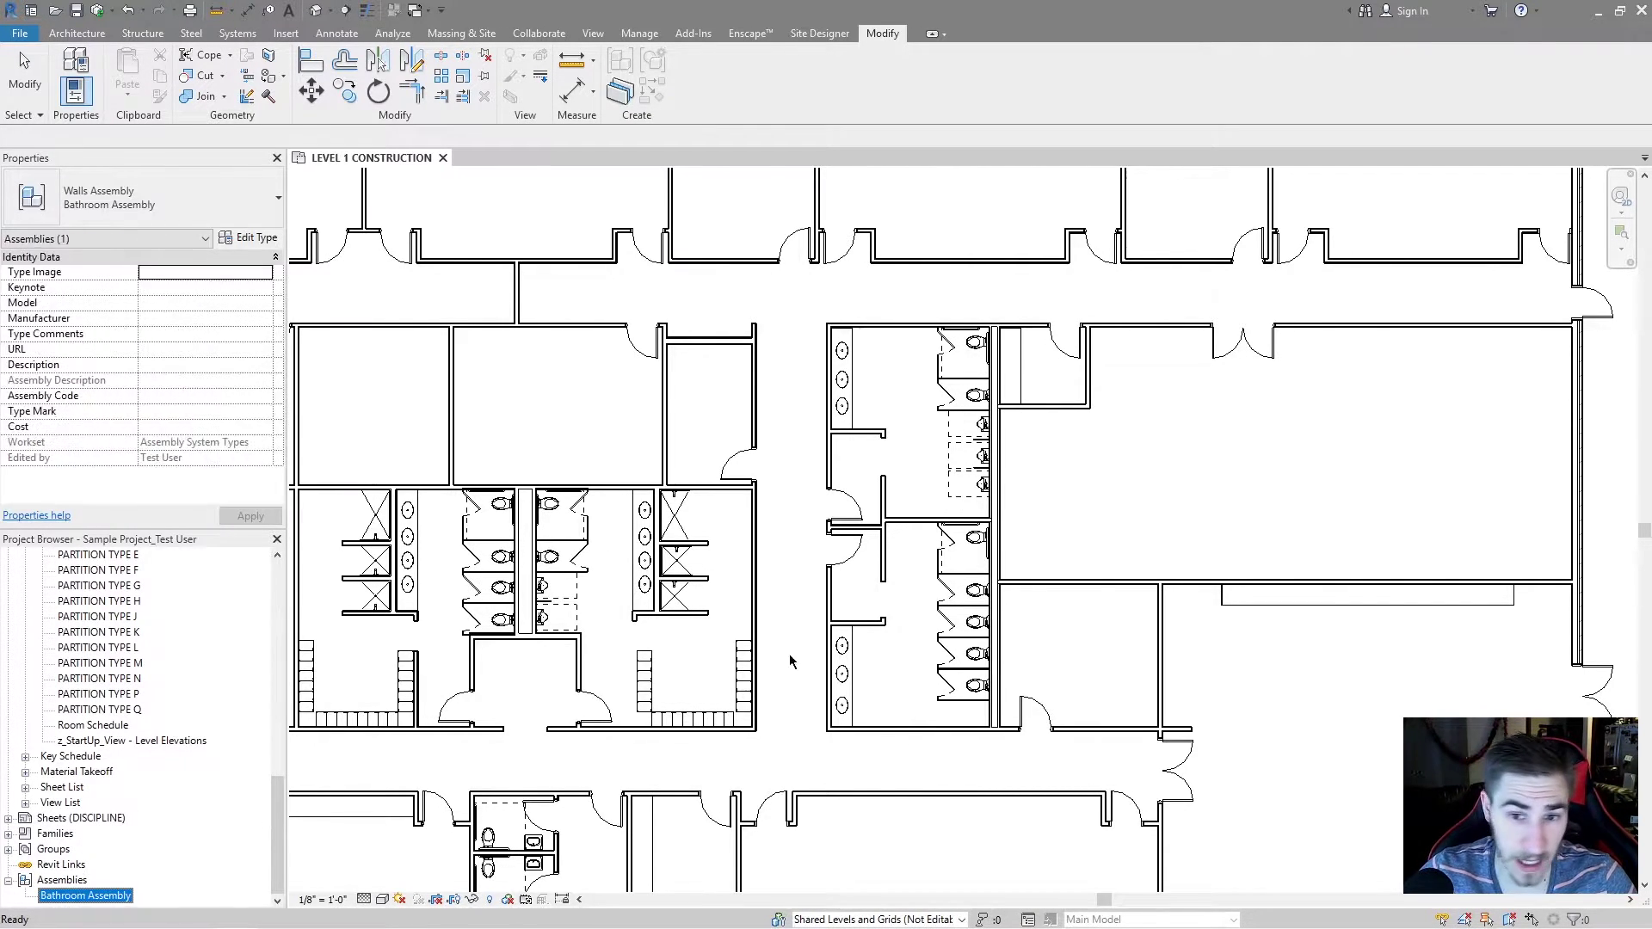
Step: Keep Walls as the placed bathroom assembly's naming category and set its workset to Workset1
click(851, 394)
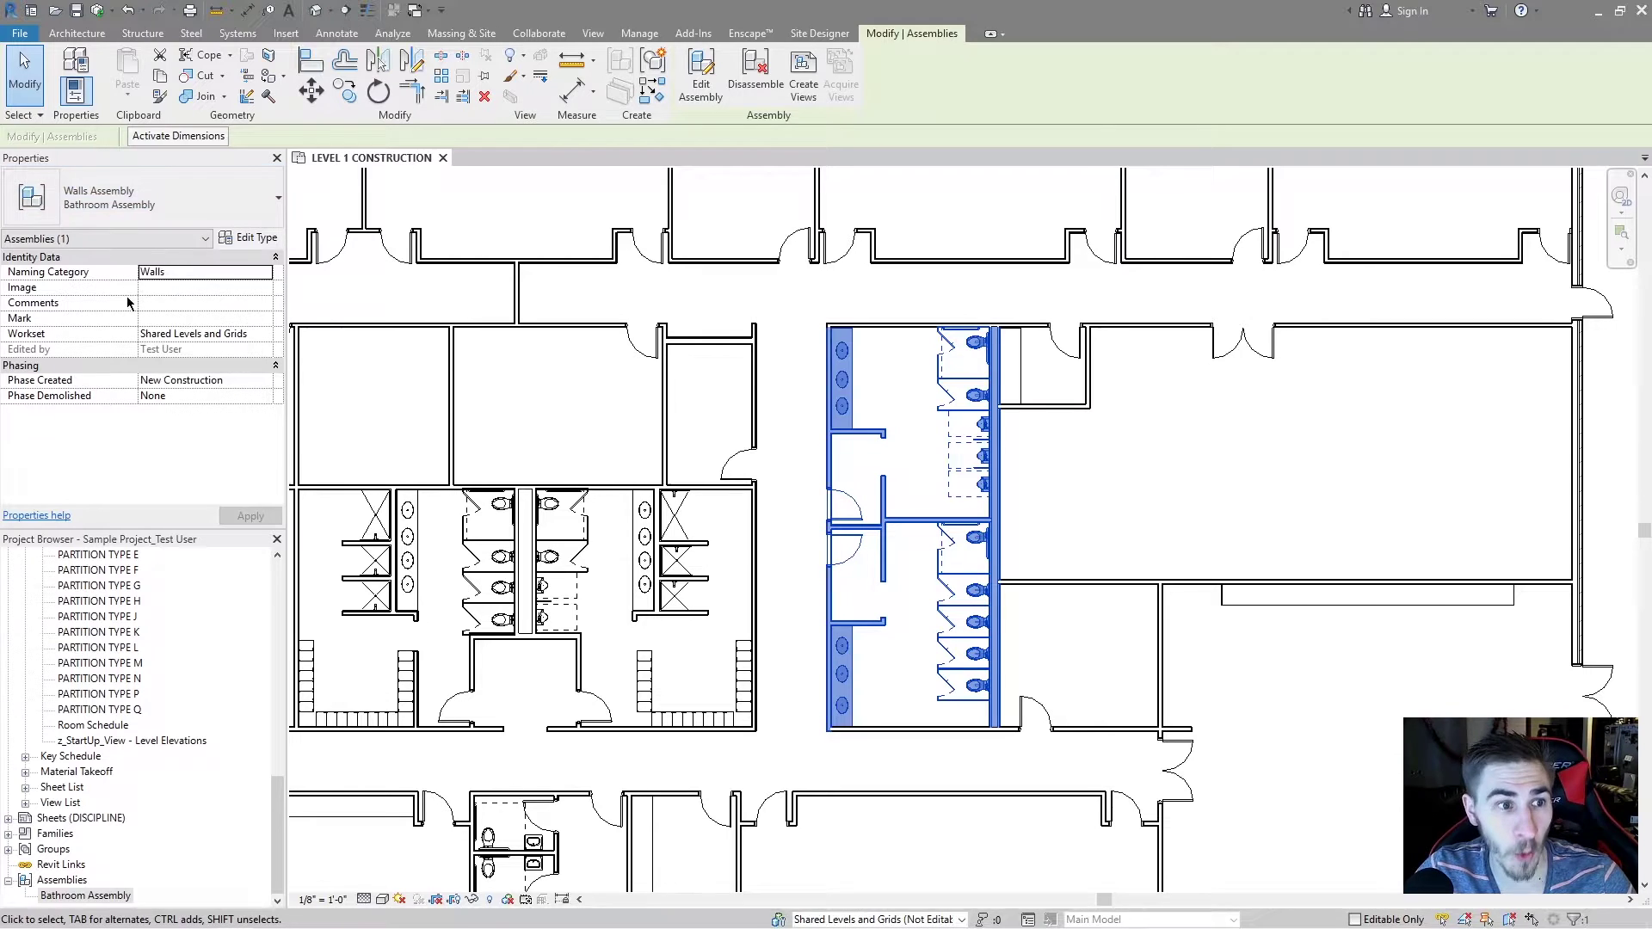
click(268, 272)
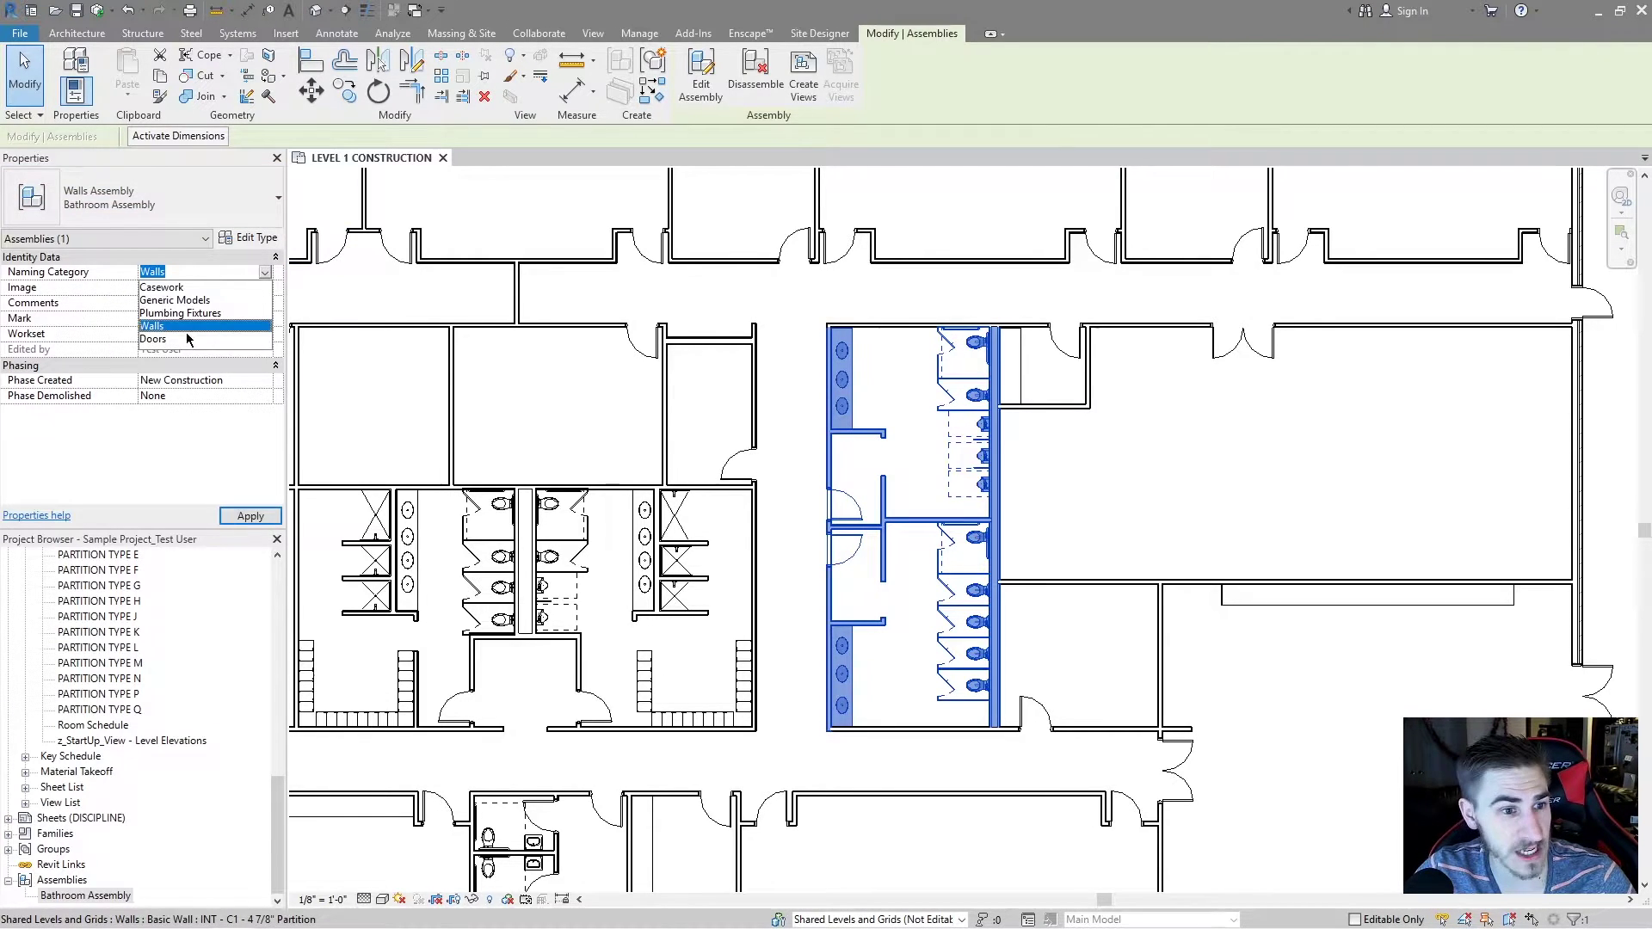
click(122, 328)
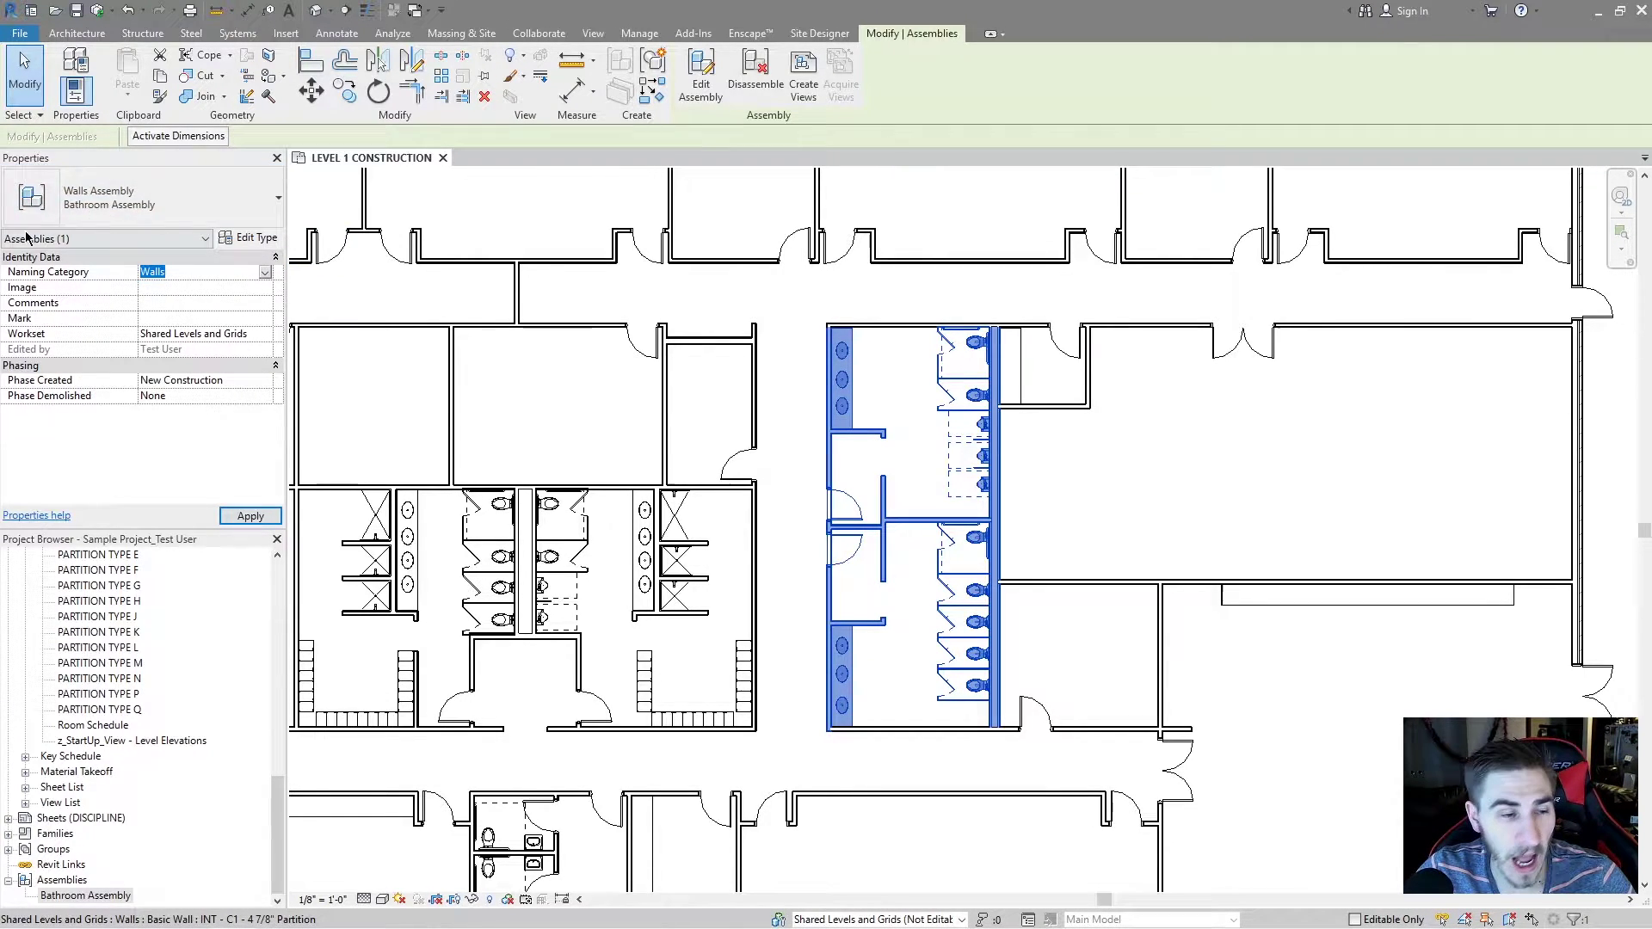
key(Return)
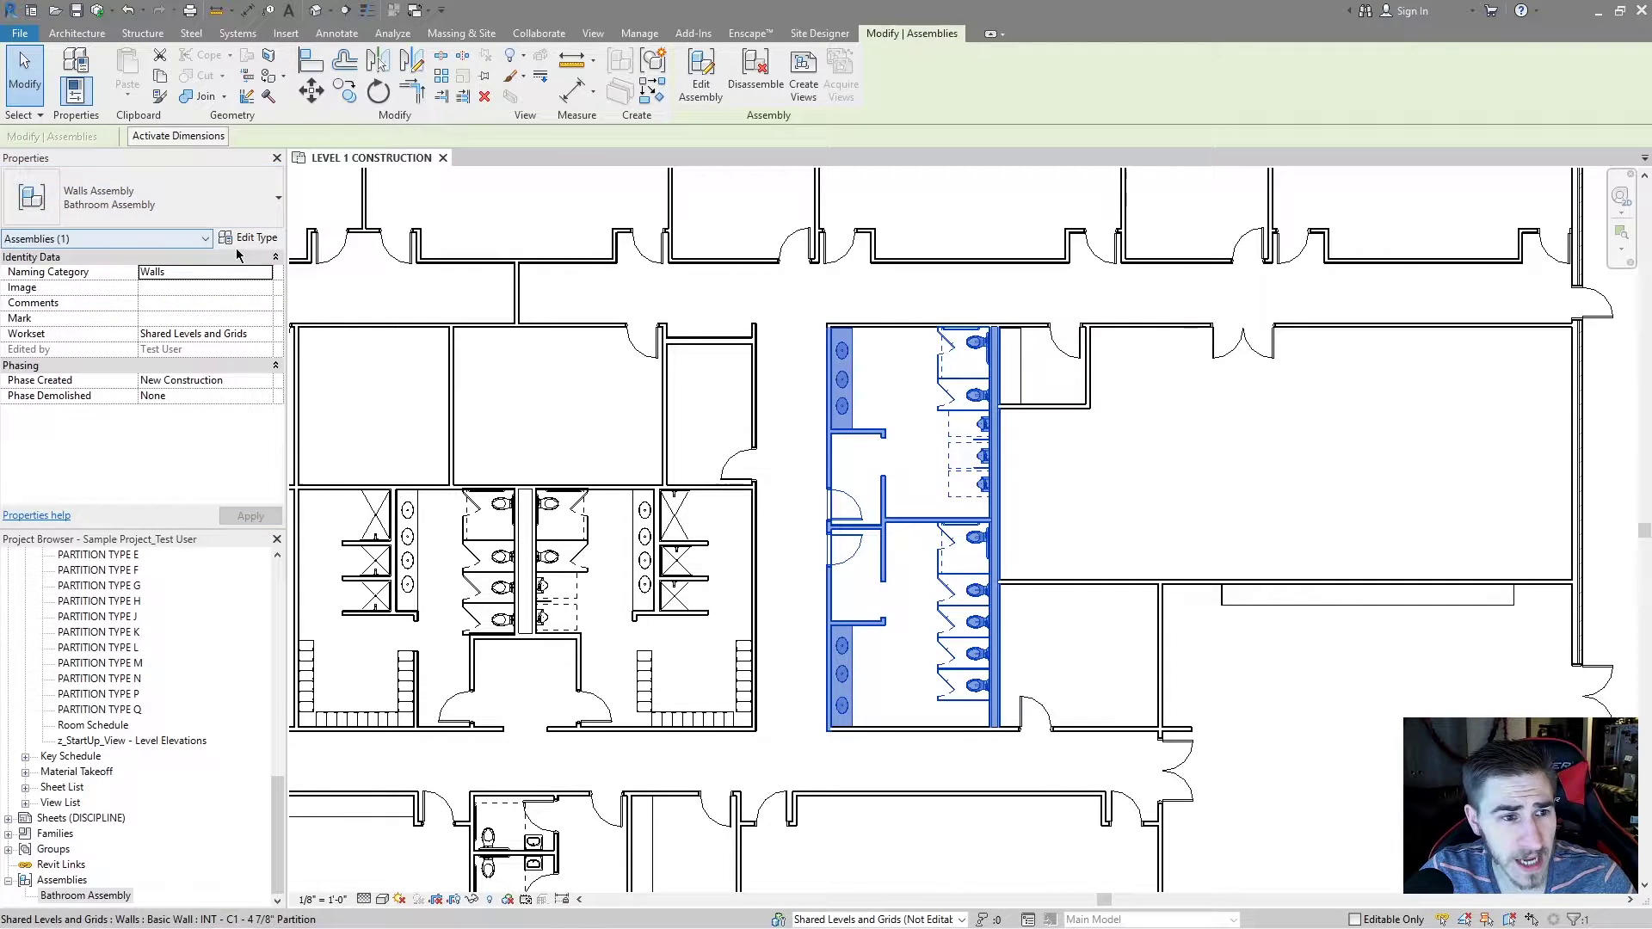
click(265, 335)
click(215, 362)
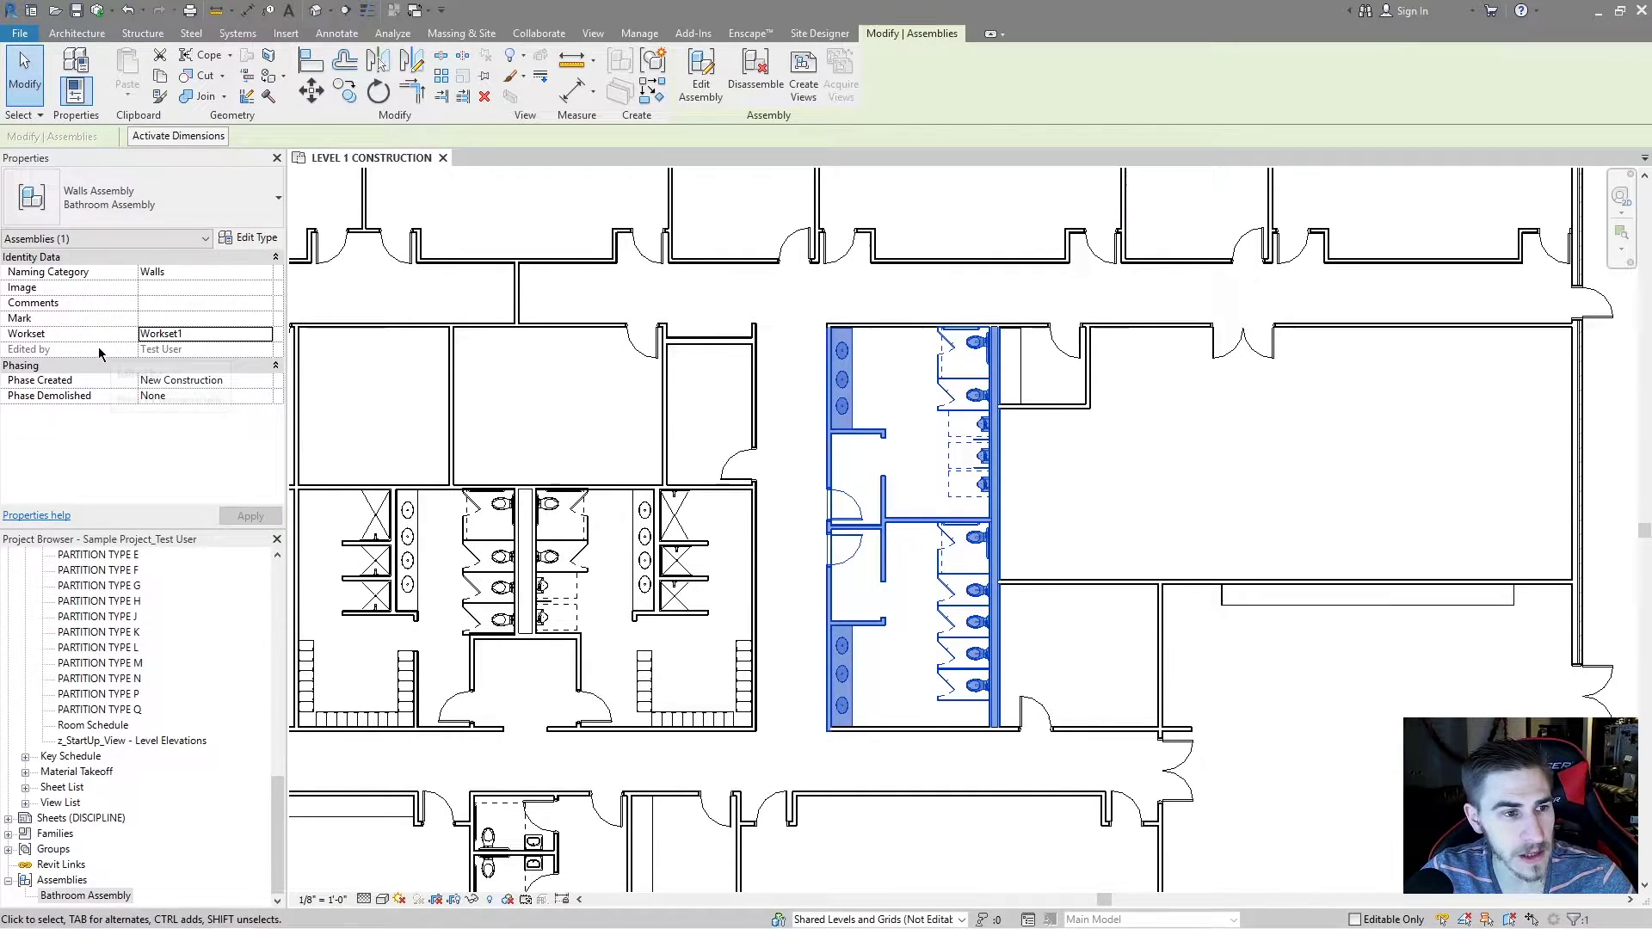
click(167, 317)
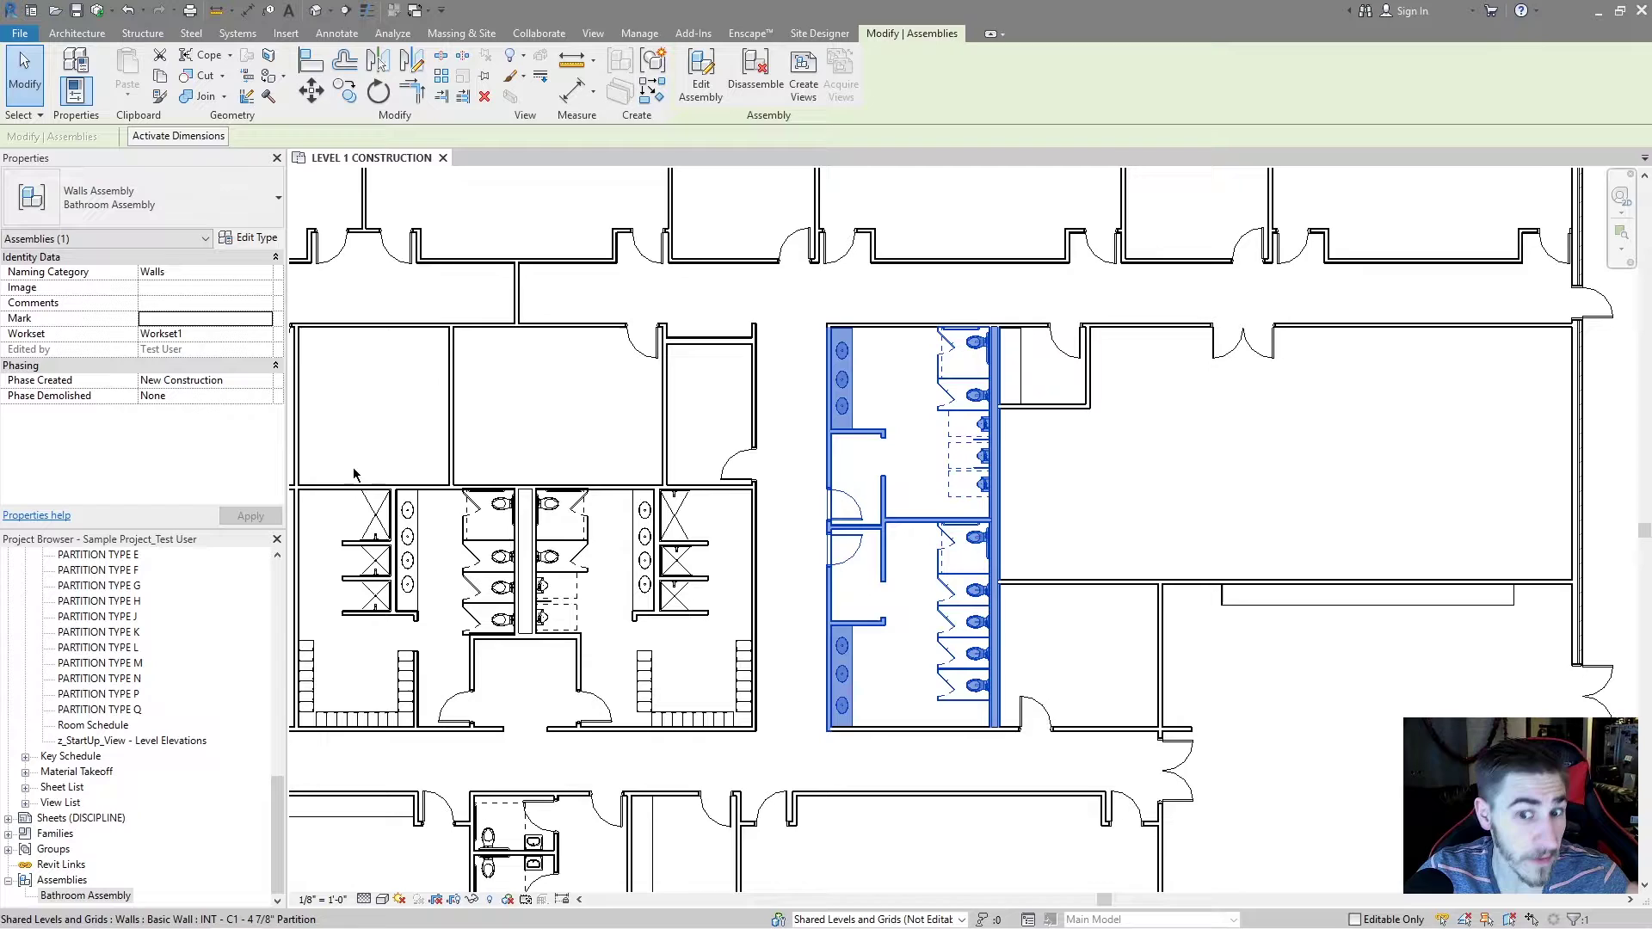
click(269, 389)
click(268, 389)
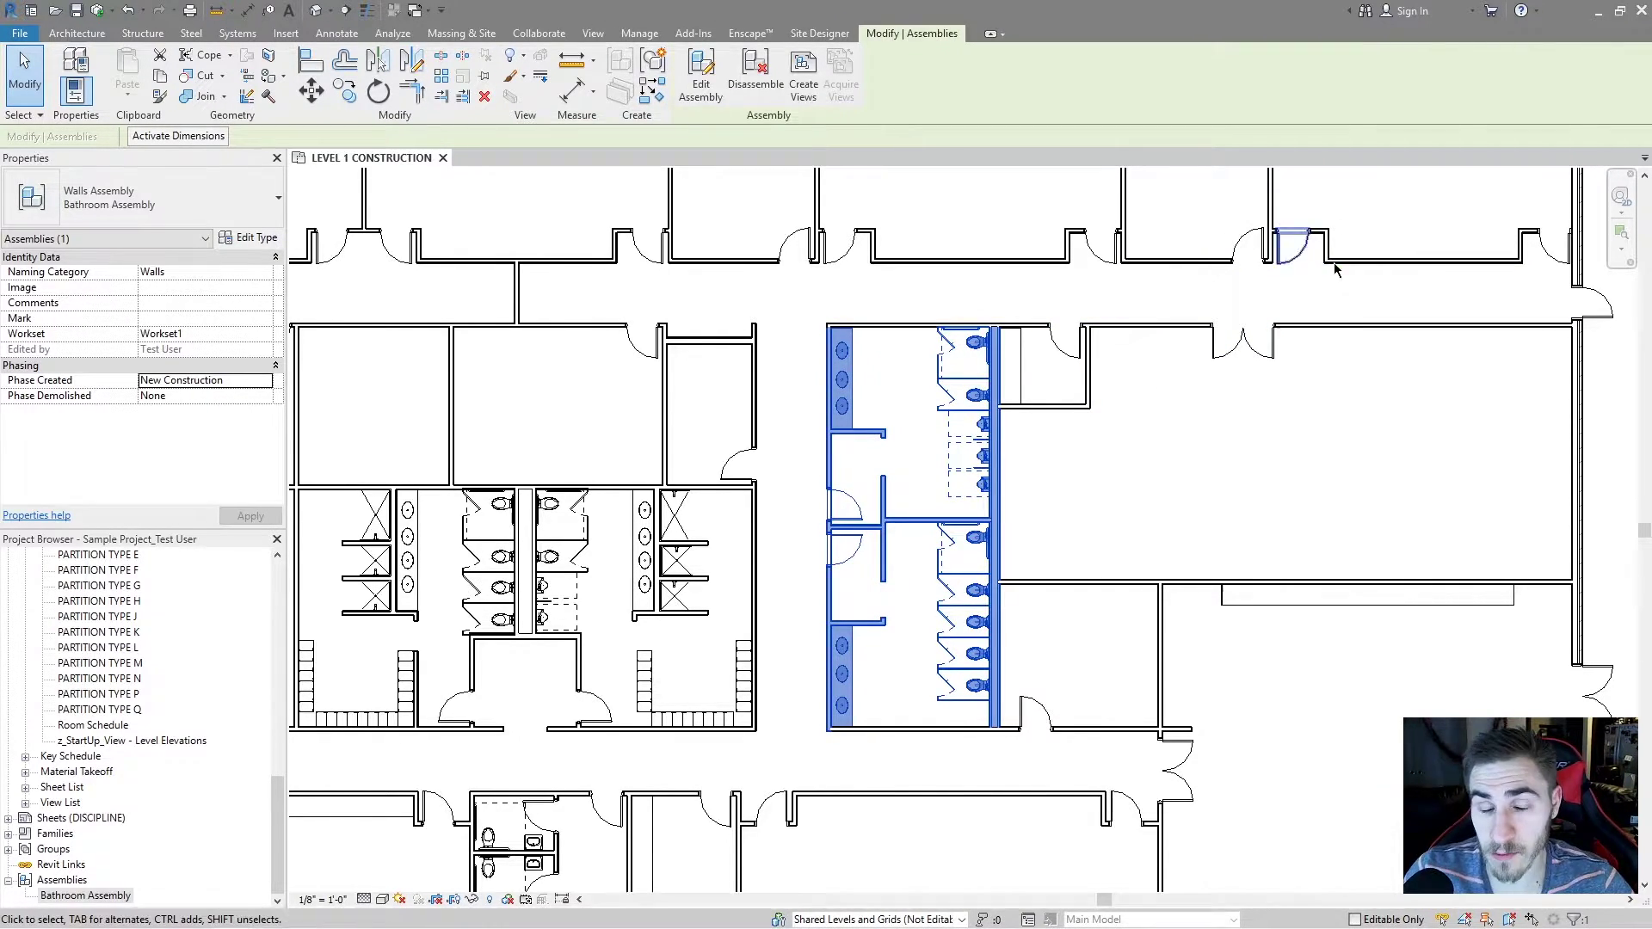
Step: Copy the bathroom assembly horizontally 84'-0" to an empty spot east of the building
scroll(957, 465, down, 3)
scroll(958, 465, down, 4)
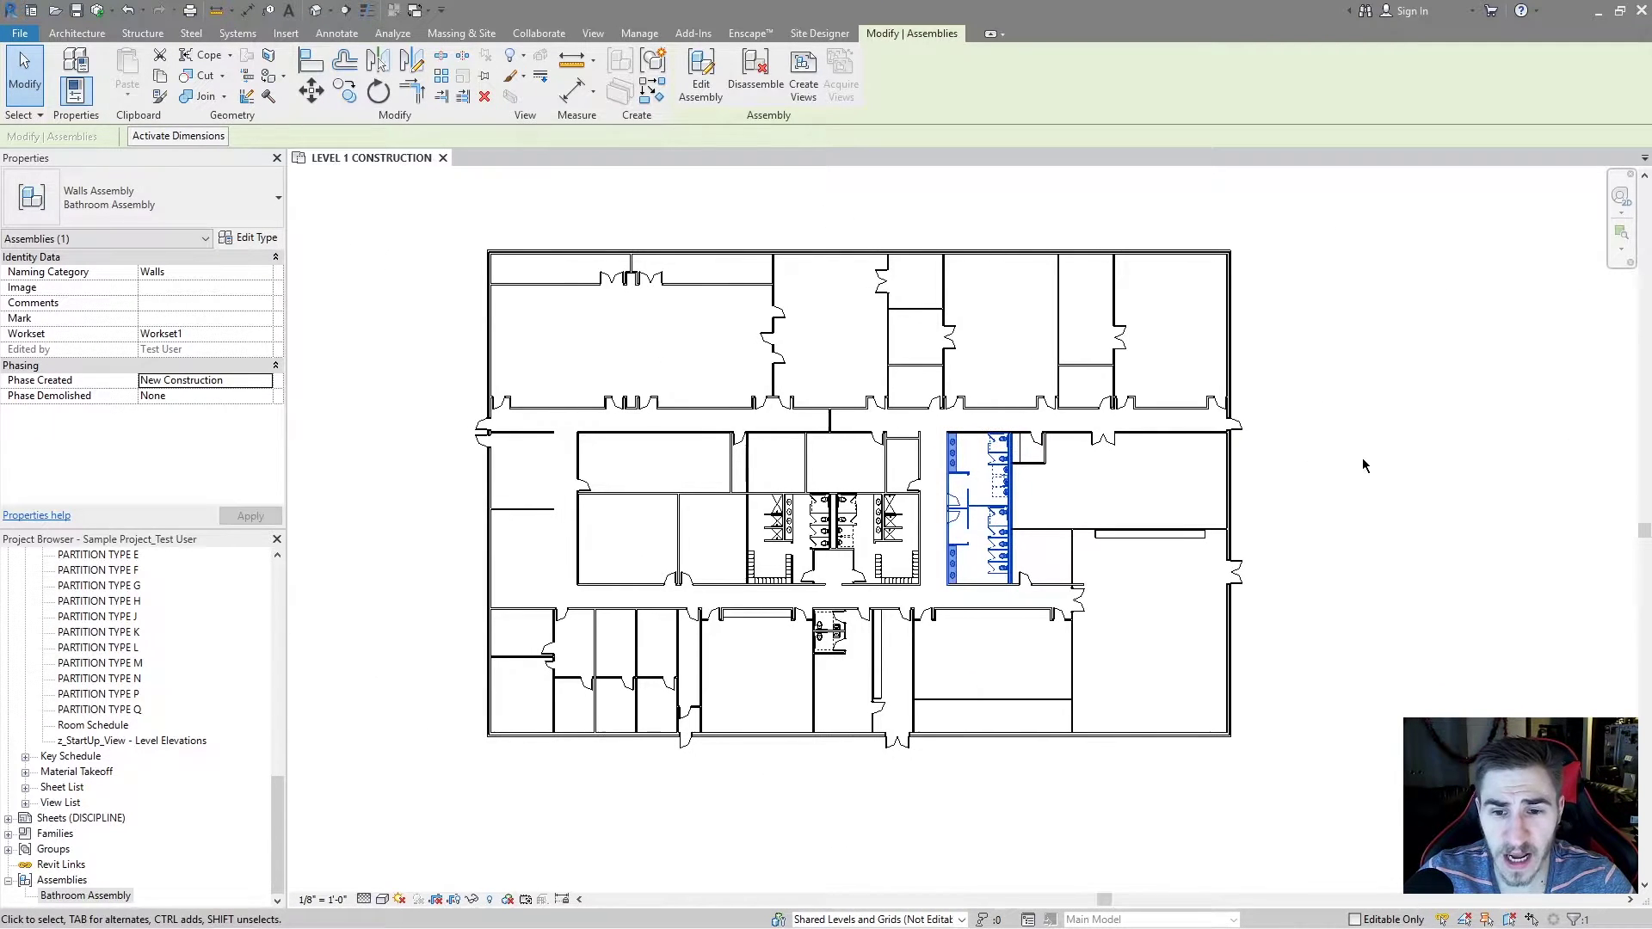
click(1050, 505)
click(971, 491)
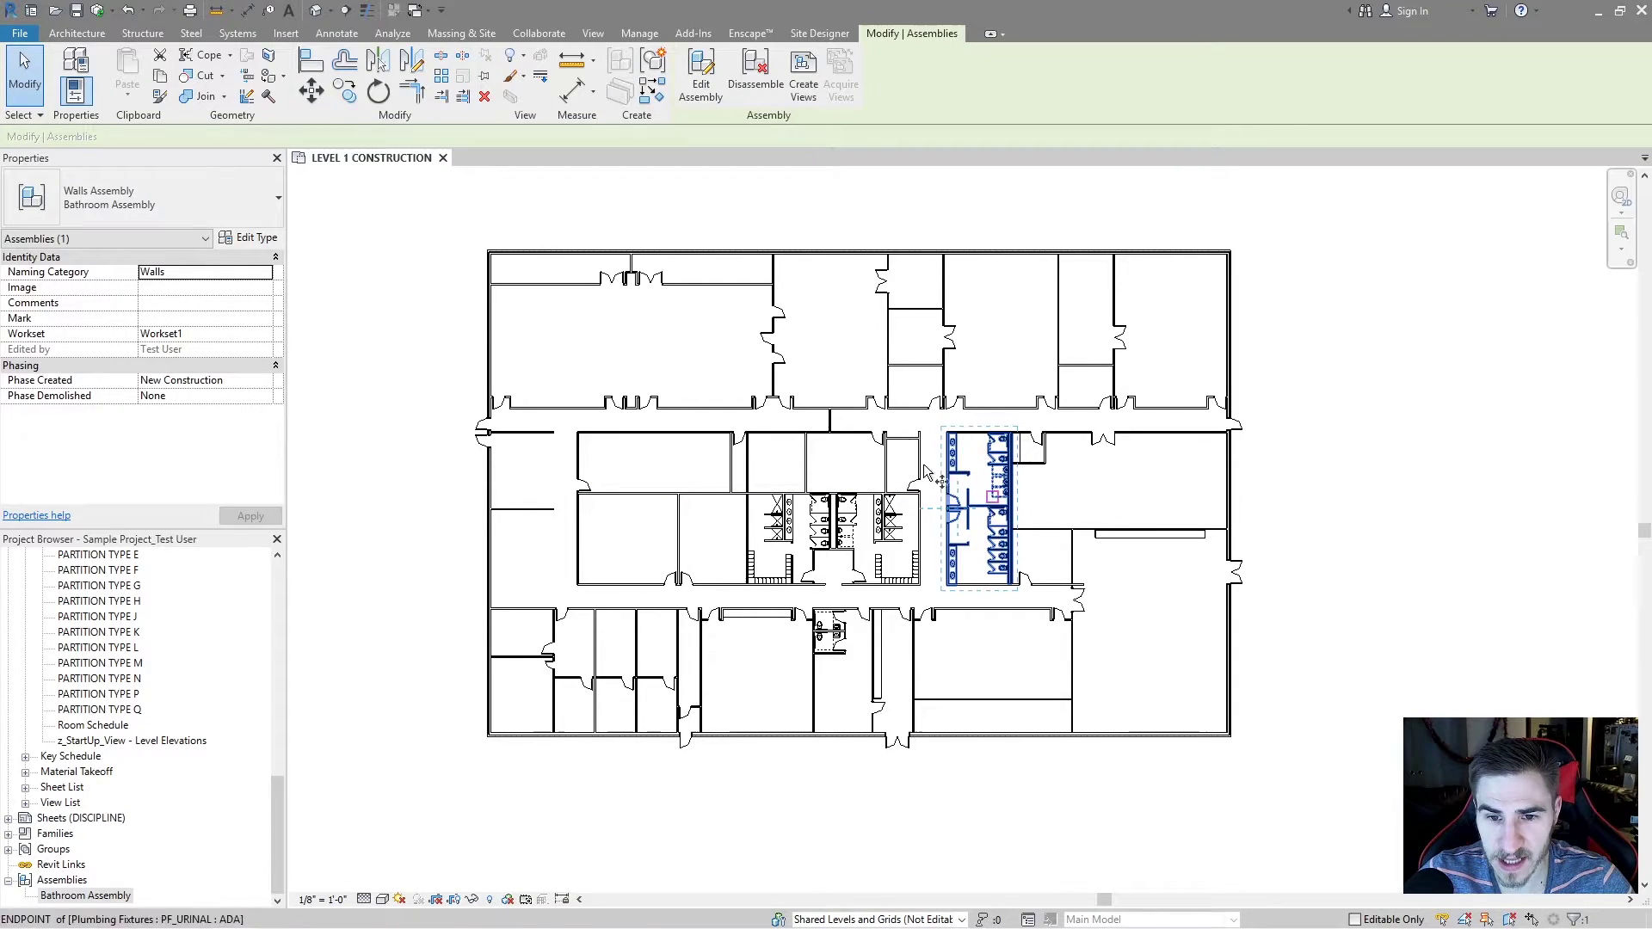
key(c)
key(o)
click(971, 490)
click(1299, 489)
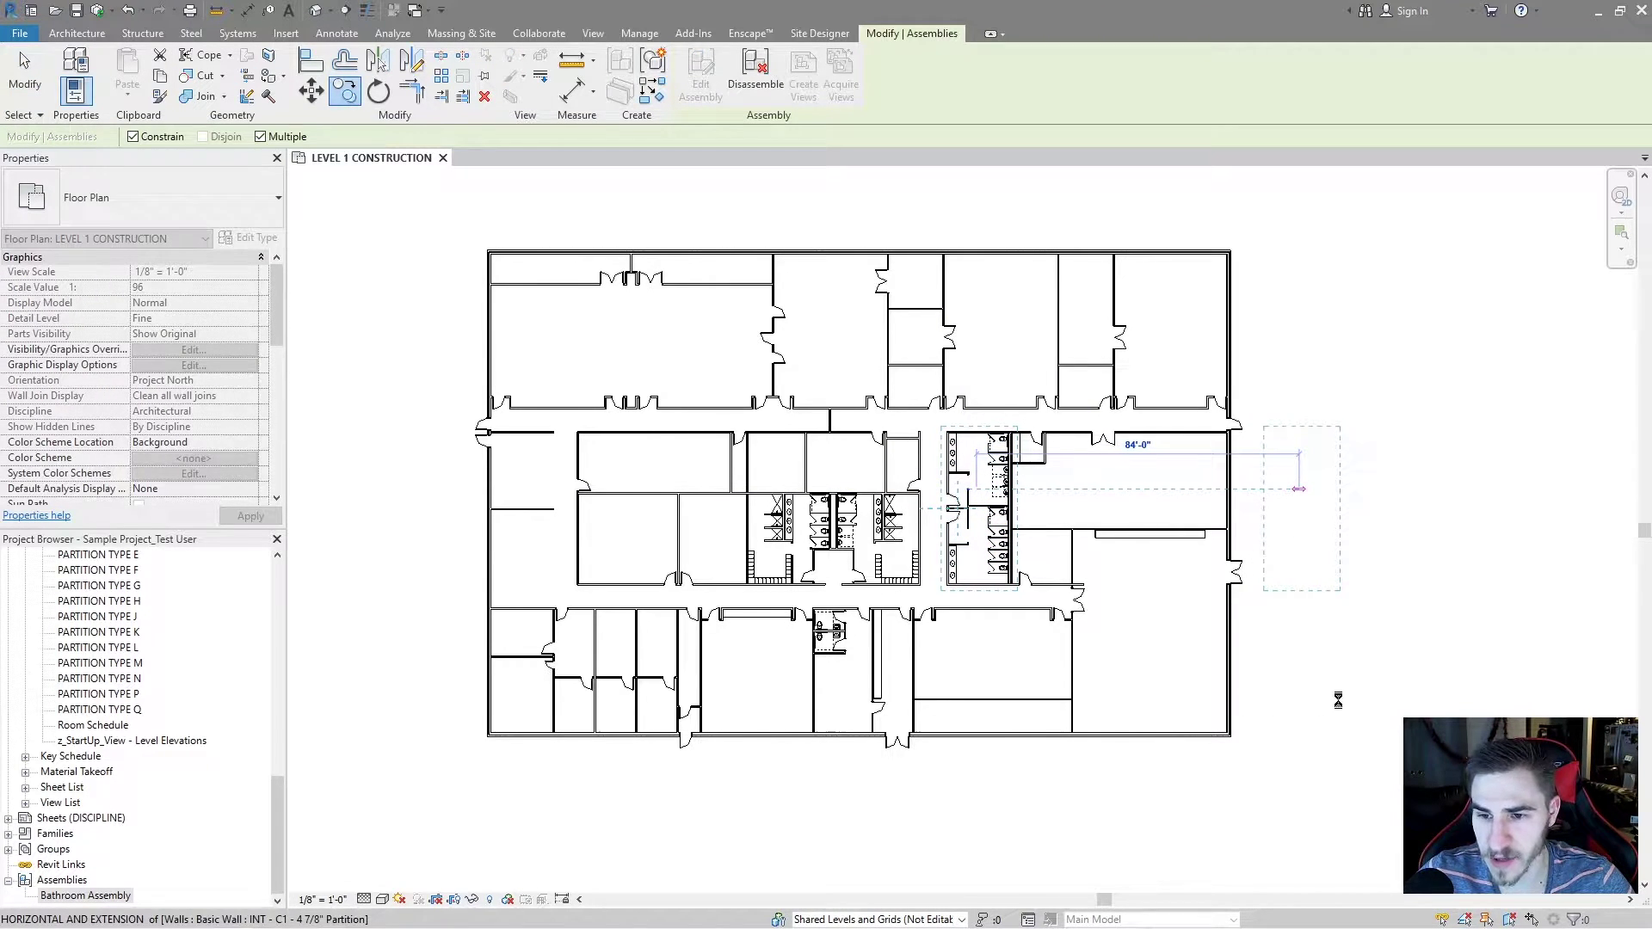
key(Escape)
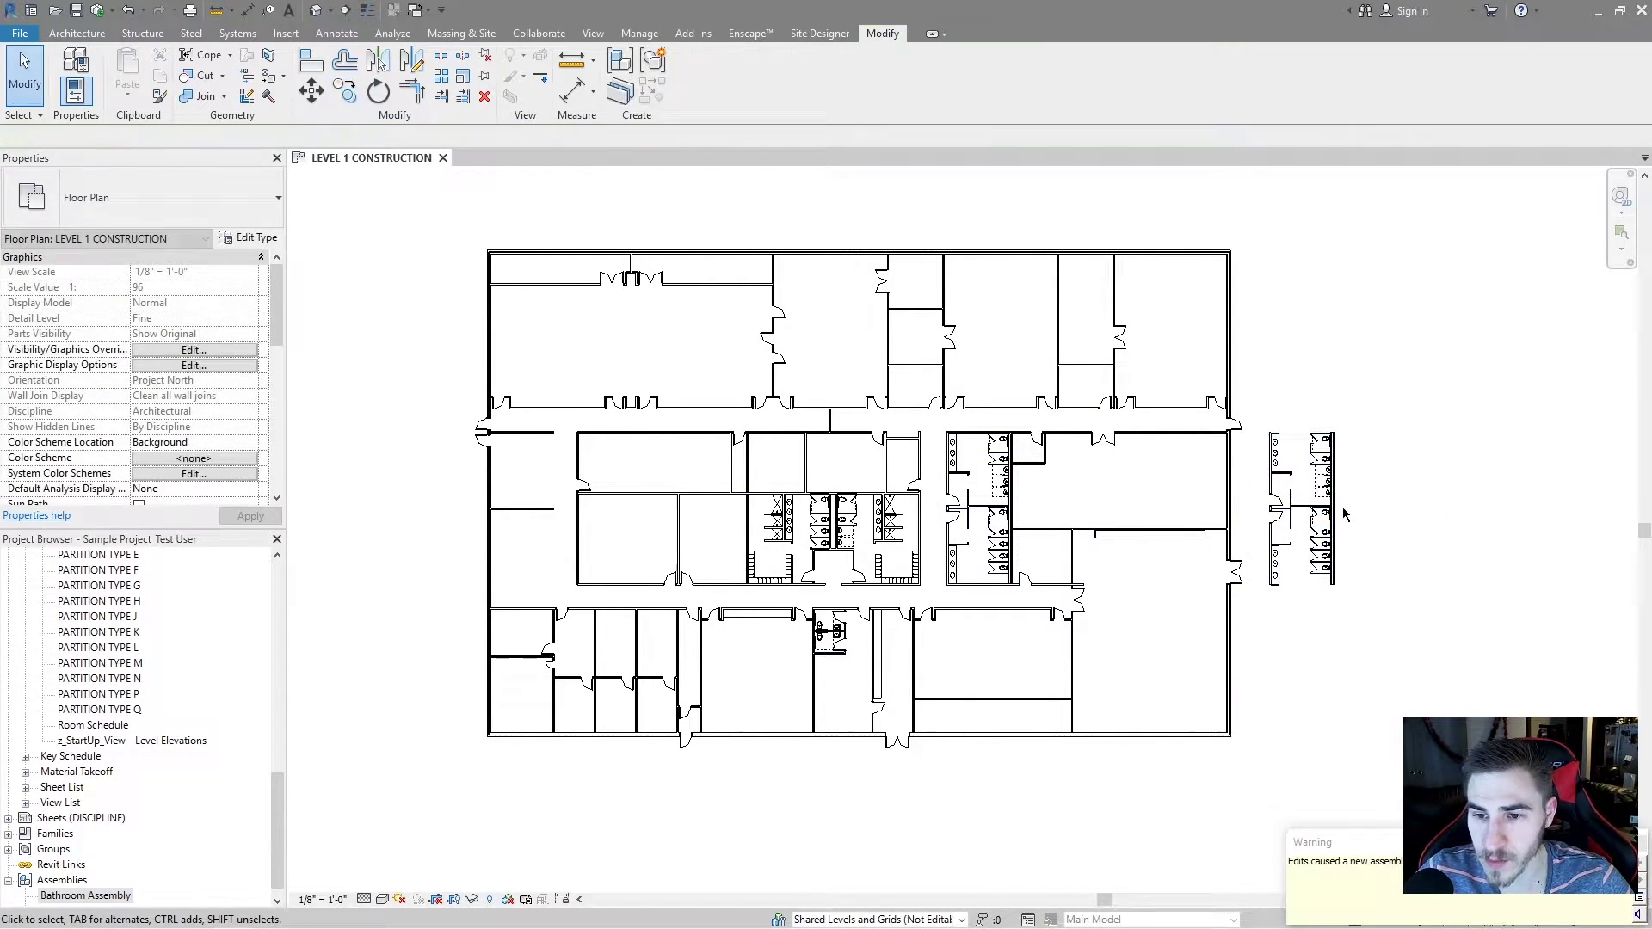
Step: Compare the assembly types of the original restroom block and its copy, and delete the copy outside the building
click(1312, 510)
click(970, 508)
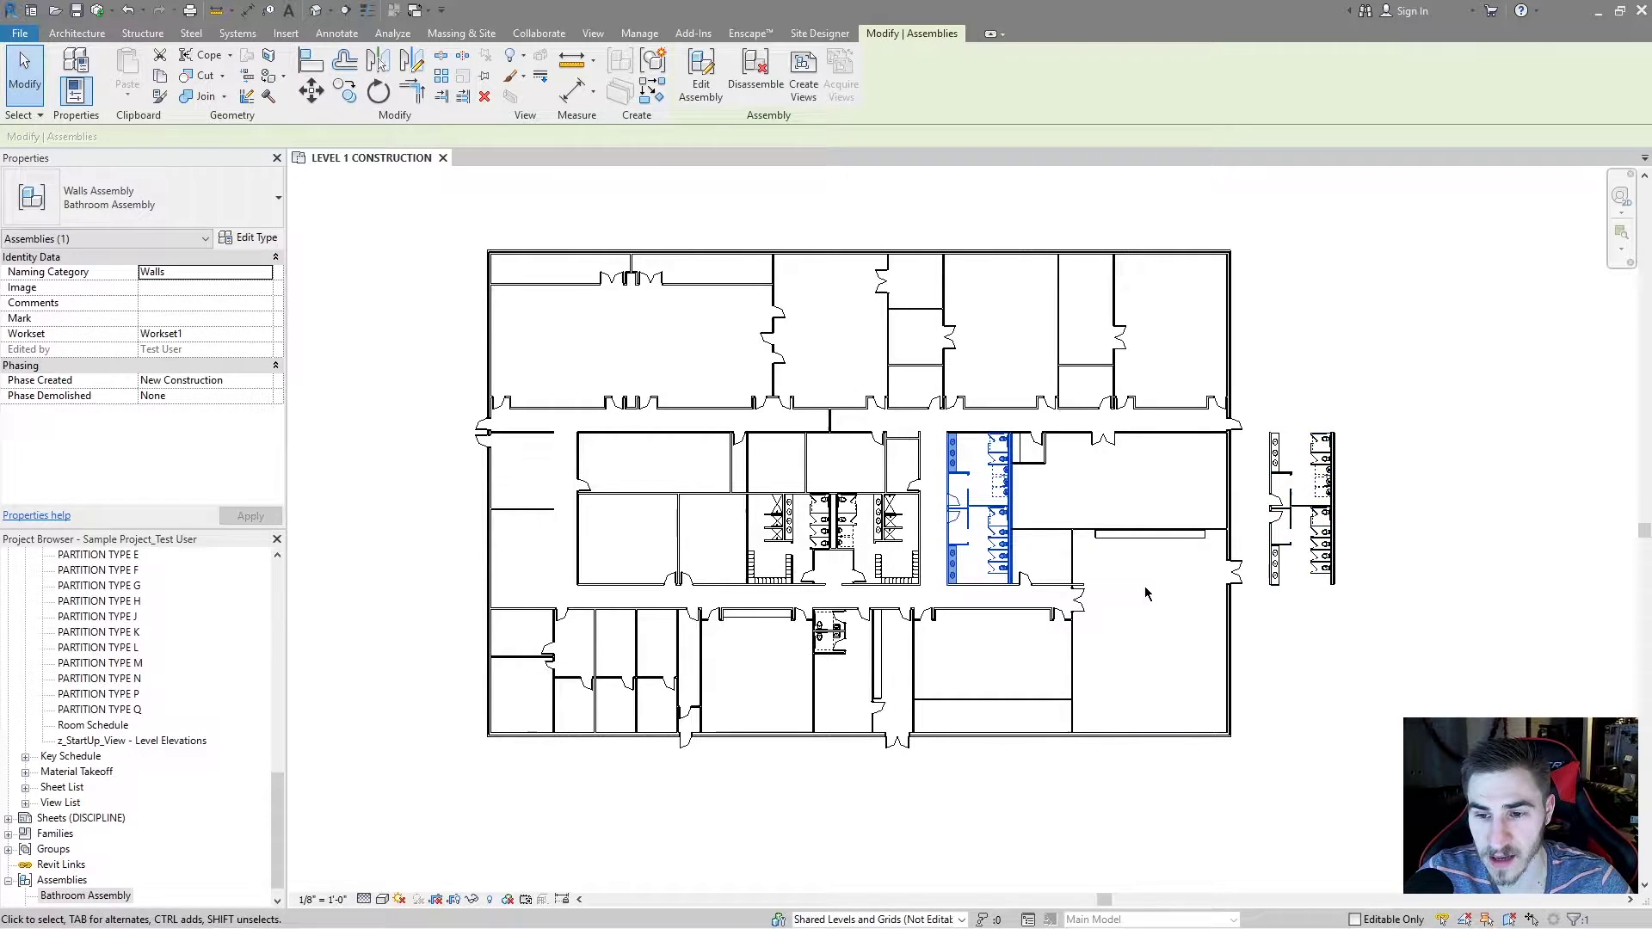
click(1348, 637)
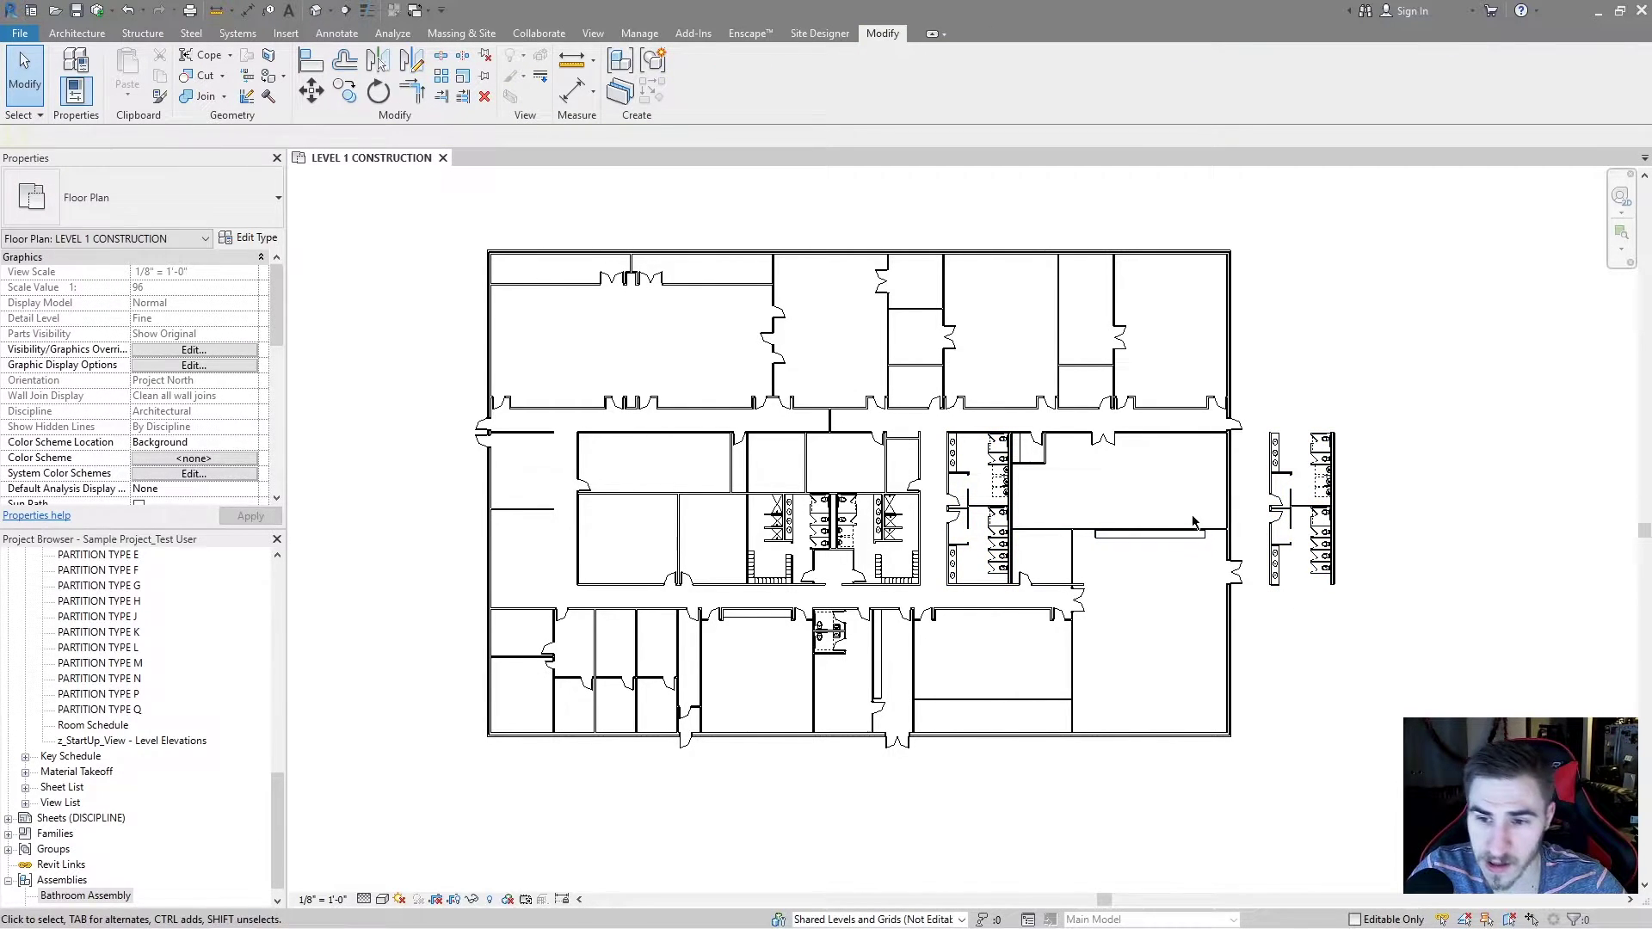
click(966, 466)
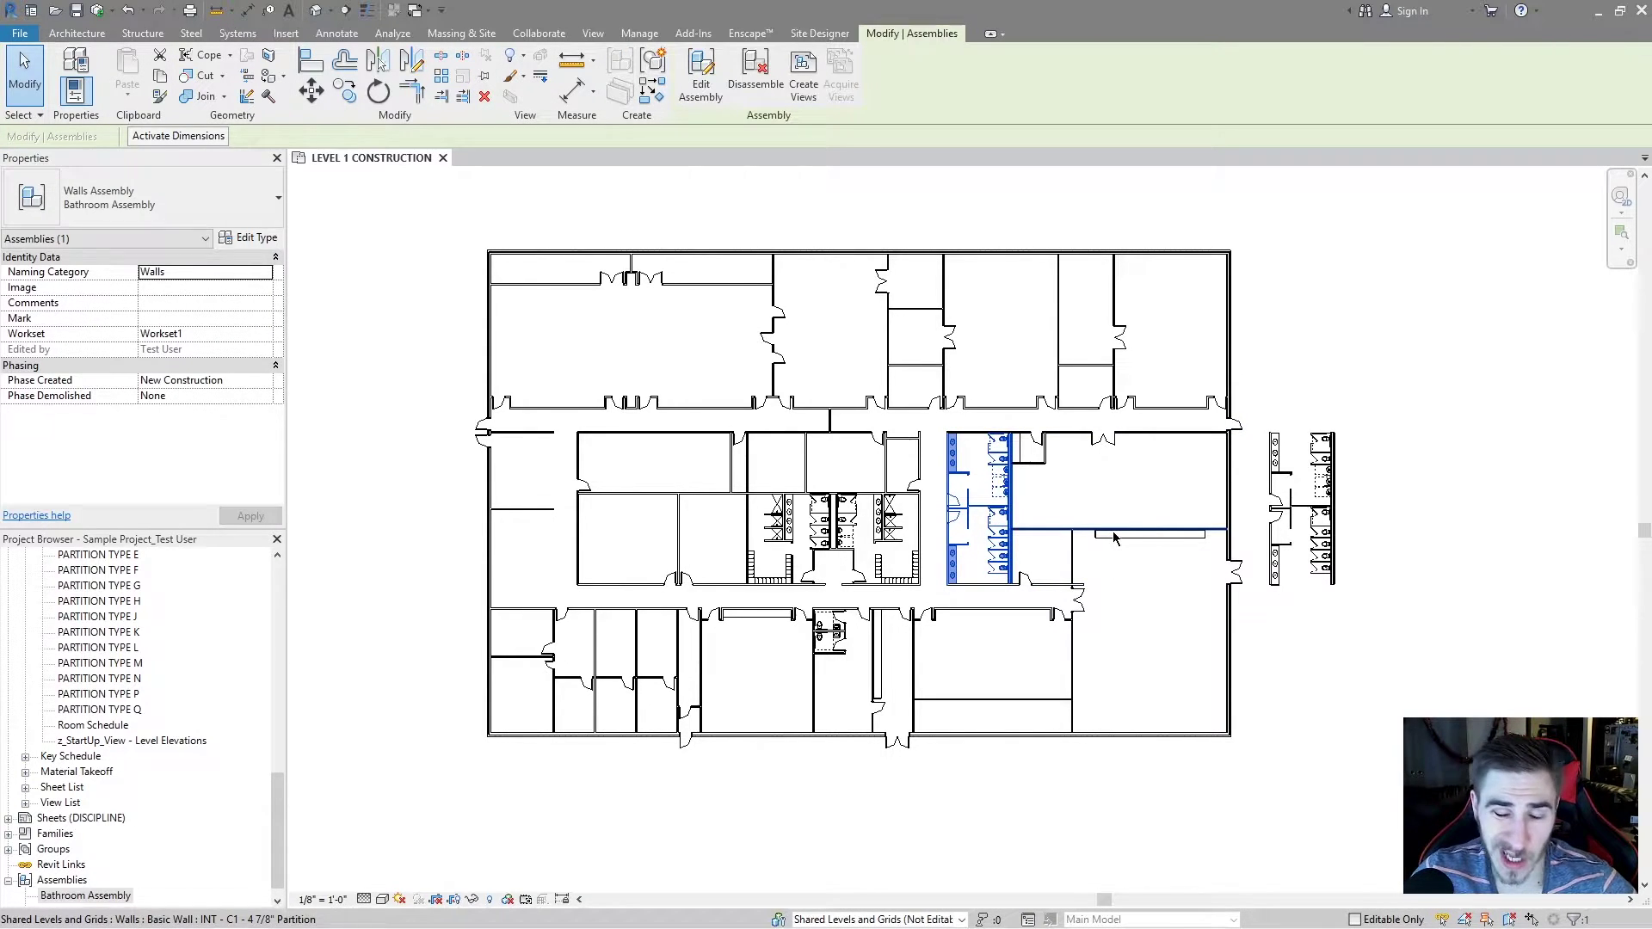
click(1323, 507)
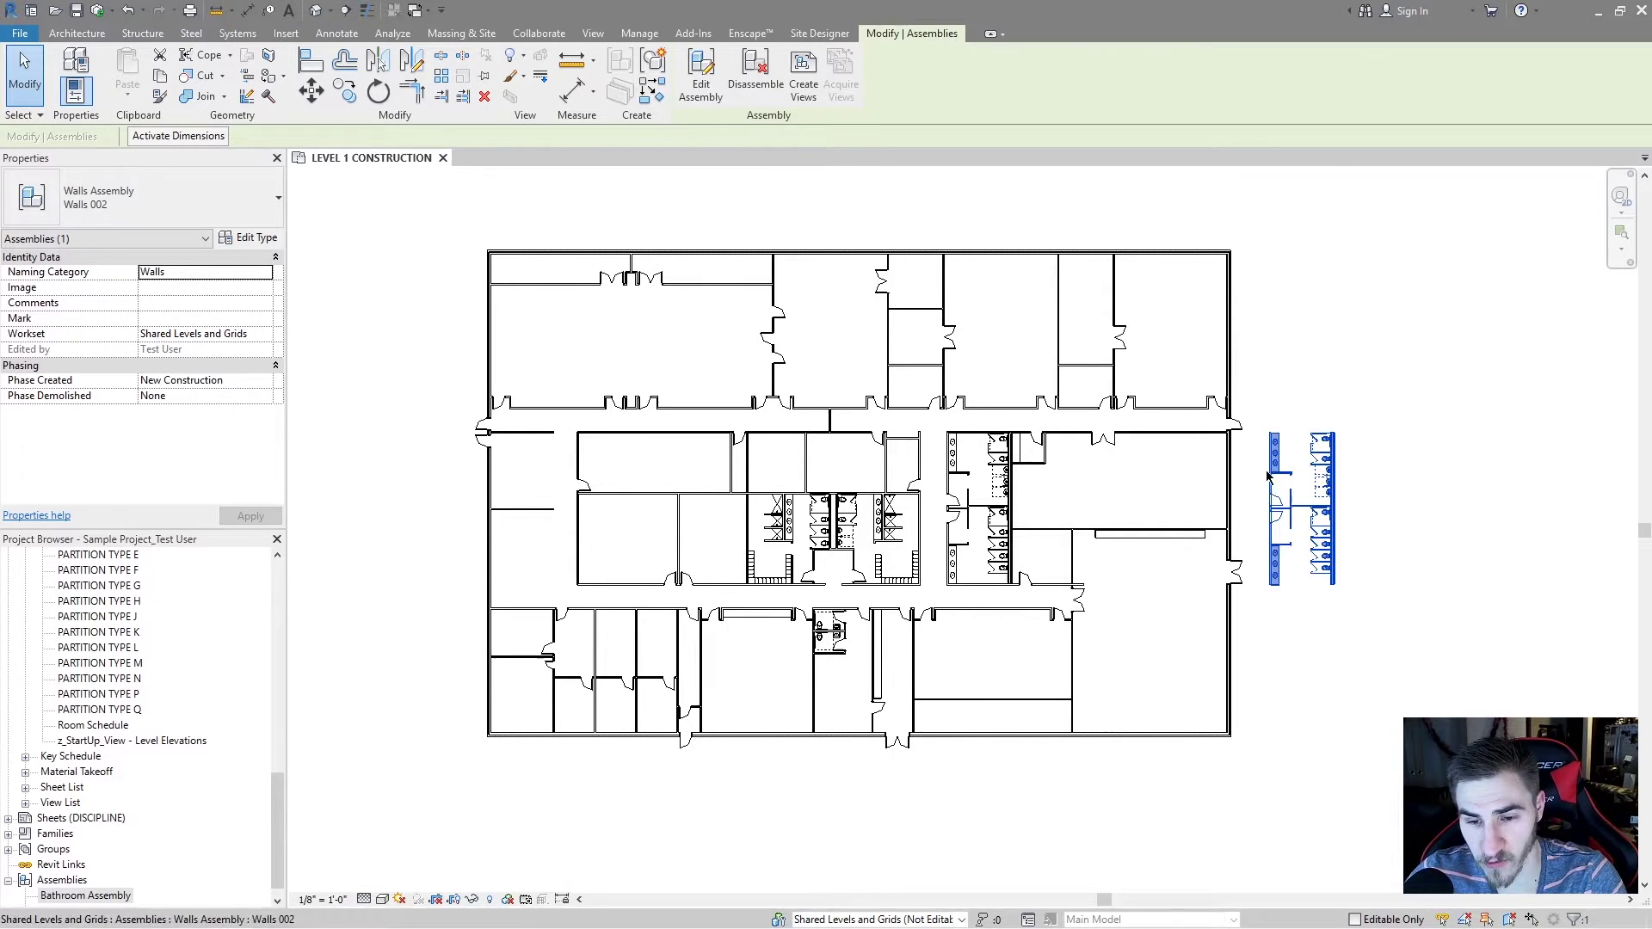
key(Delete)
Step: Open the original bathroom assembly for editing and add the distant interior partition and the long corridor wall east of the restrooms
scroll(1037, 473, up, 2)
middle_drag(1009, 543, 1198, 571)
click(1108, 531)
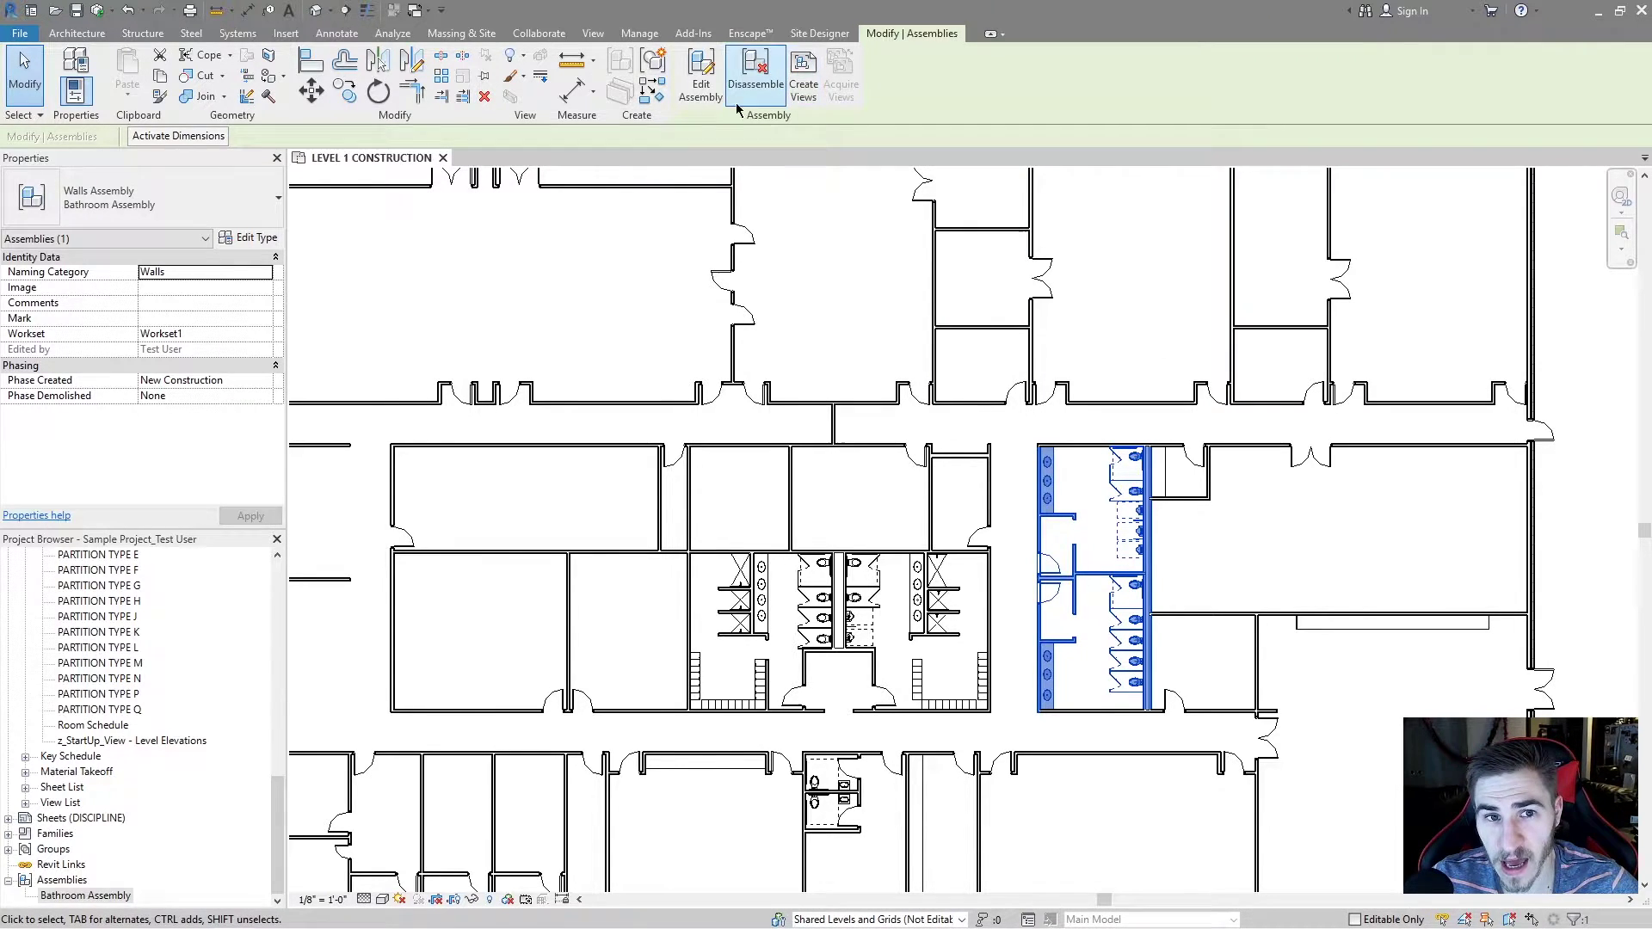
click(701, 75)
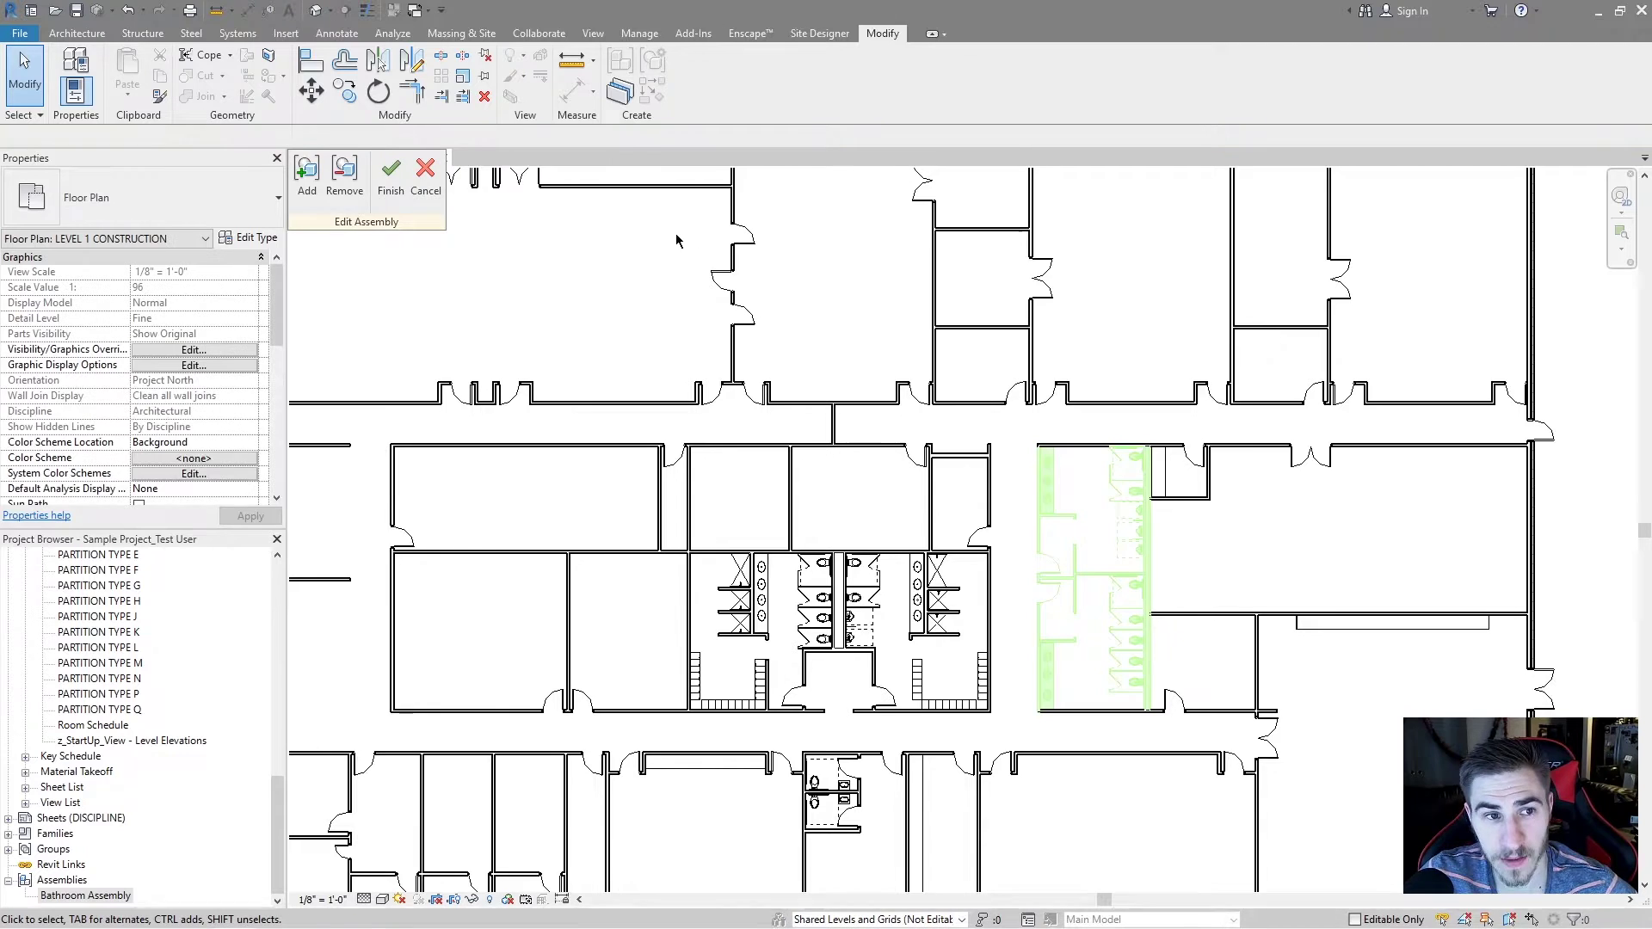
click(307, 176)
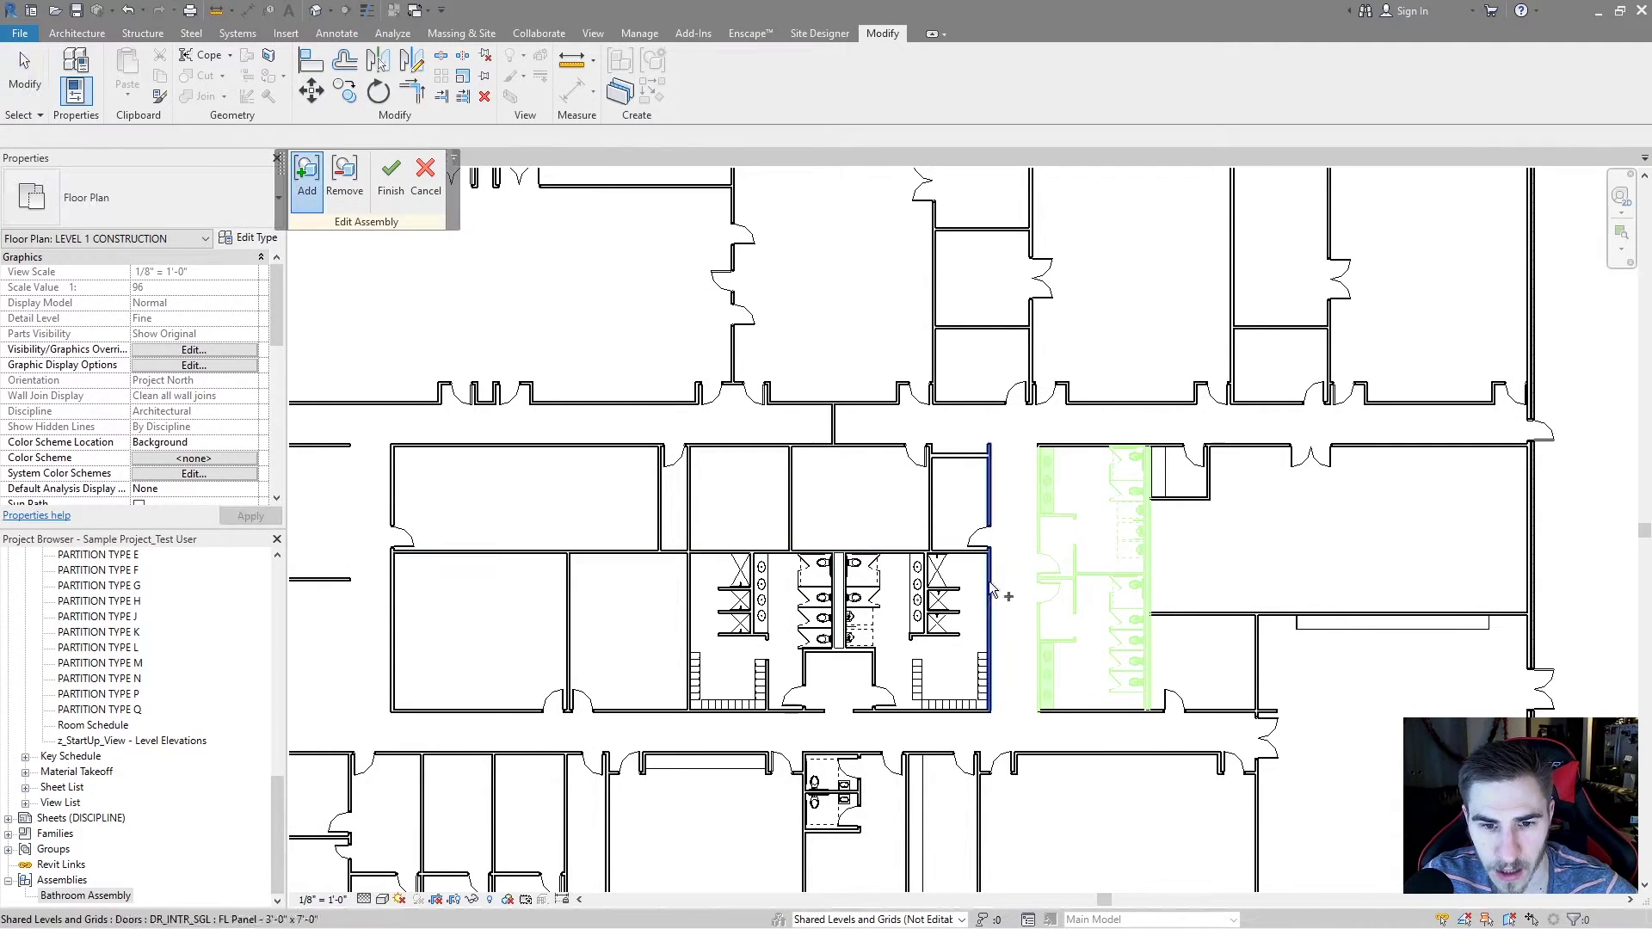
click(790, 499)
click(1233, 564)
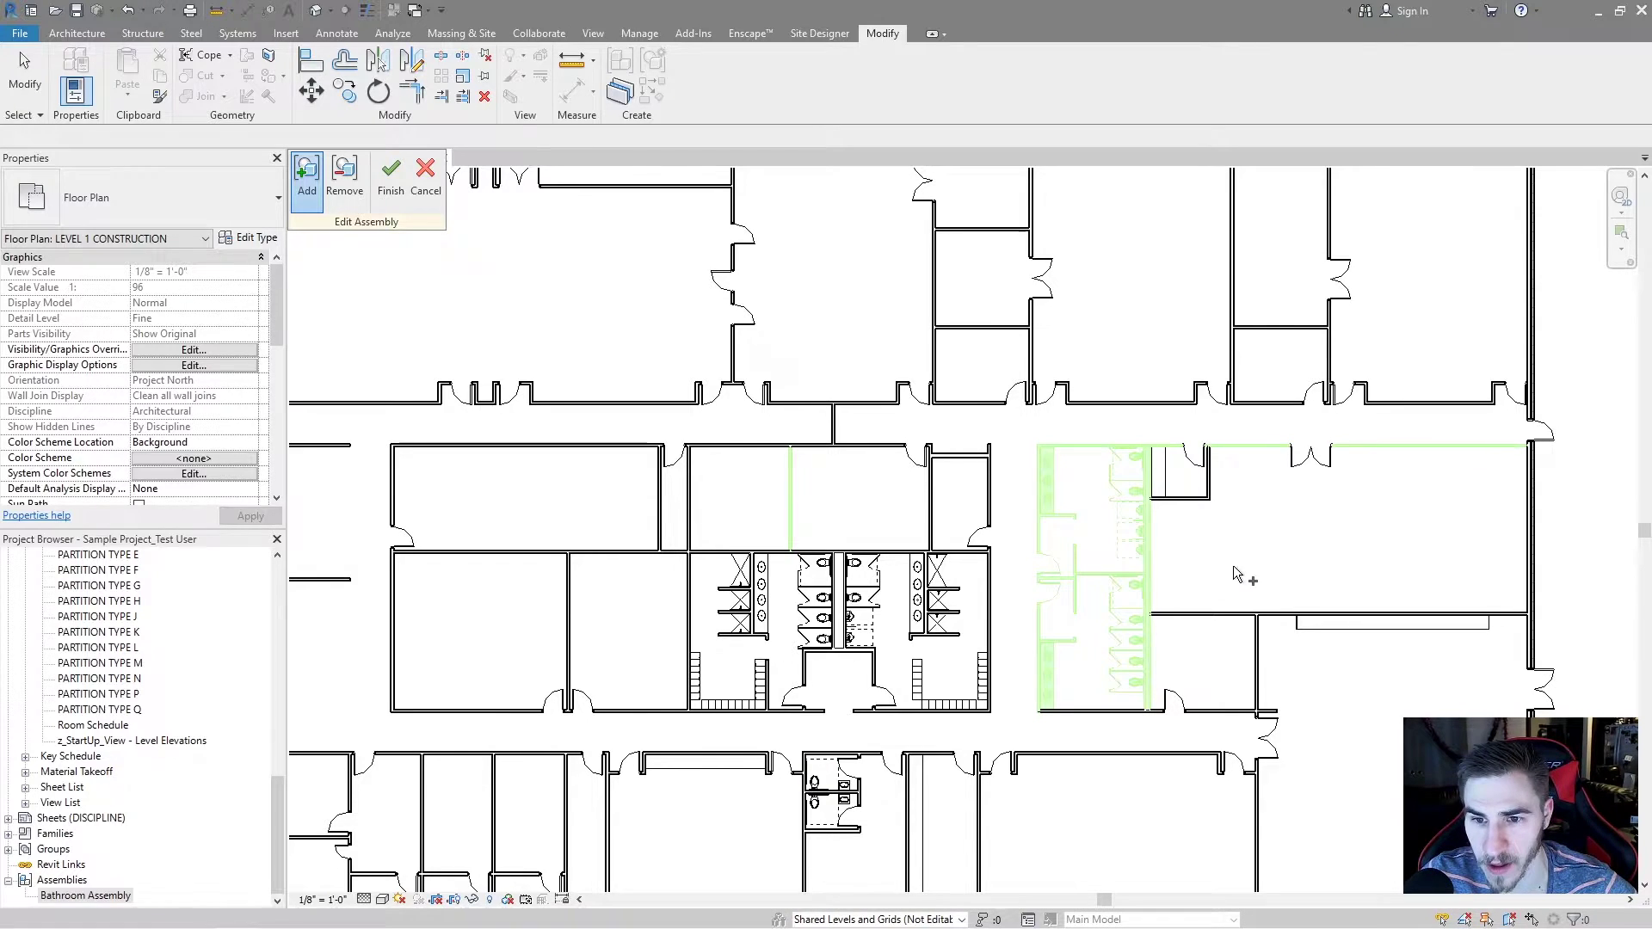
Step: Remove the distant partition and the long corridor wall from the bathroom assembly and finish editing it
click(344, 177)
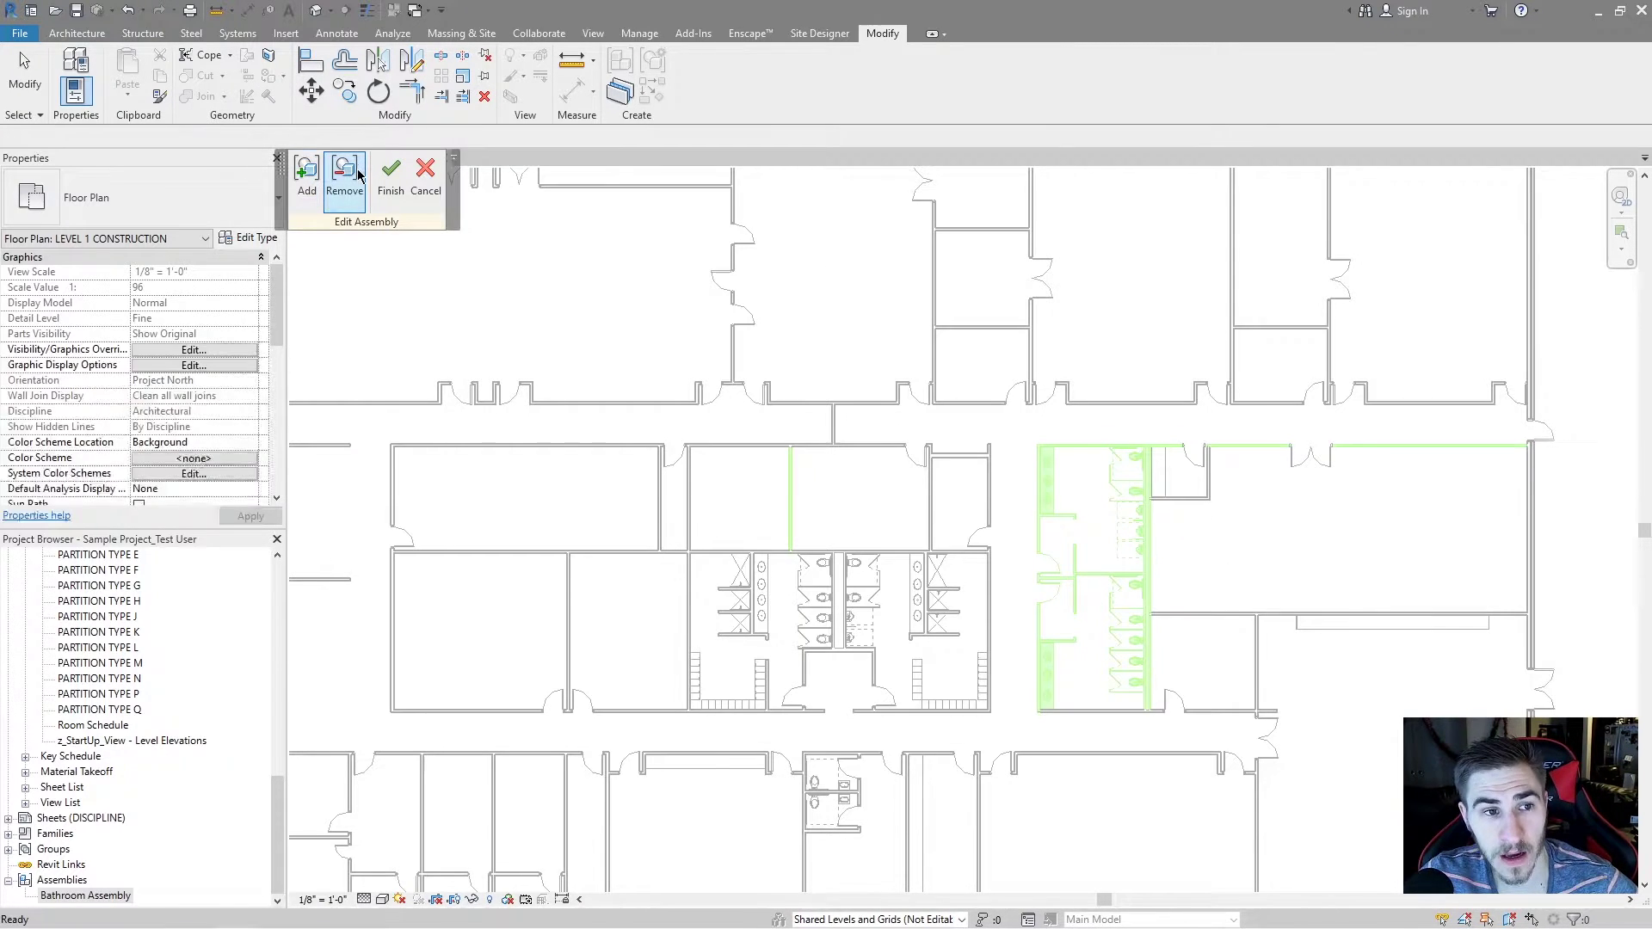
click(792, 460)
click(1281, 447)
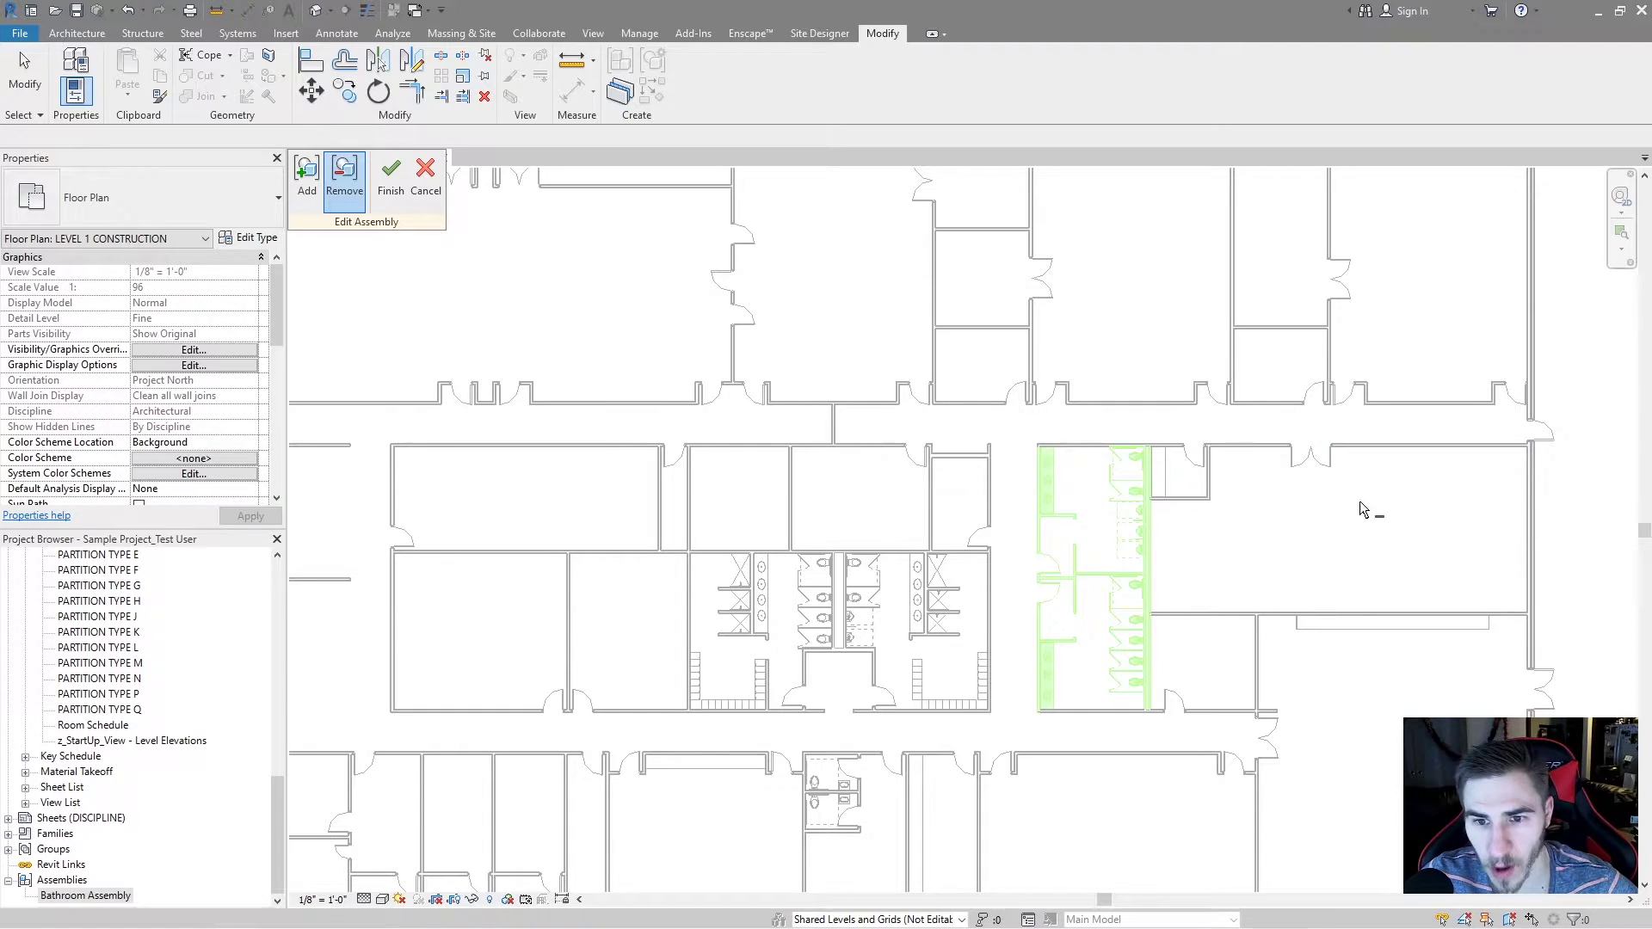
click(391, 174)
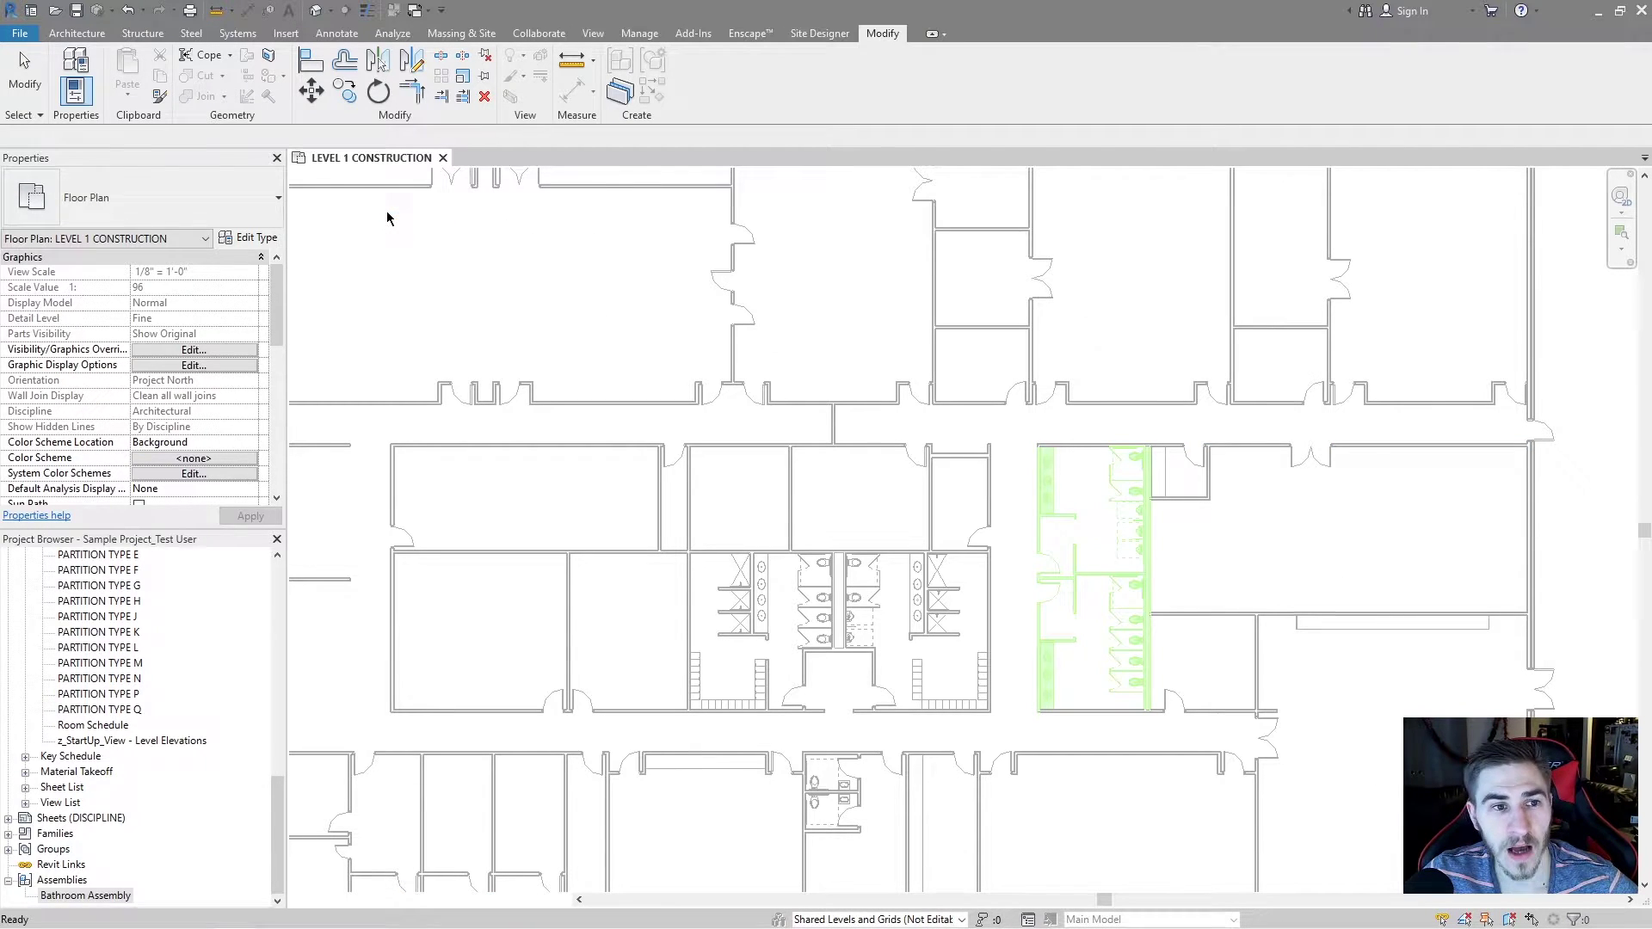
Step: Disassemble the bathroom assembly into its individual elements
click(1147, 585)
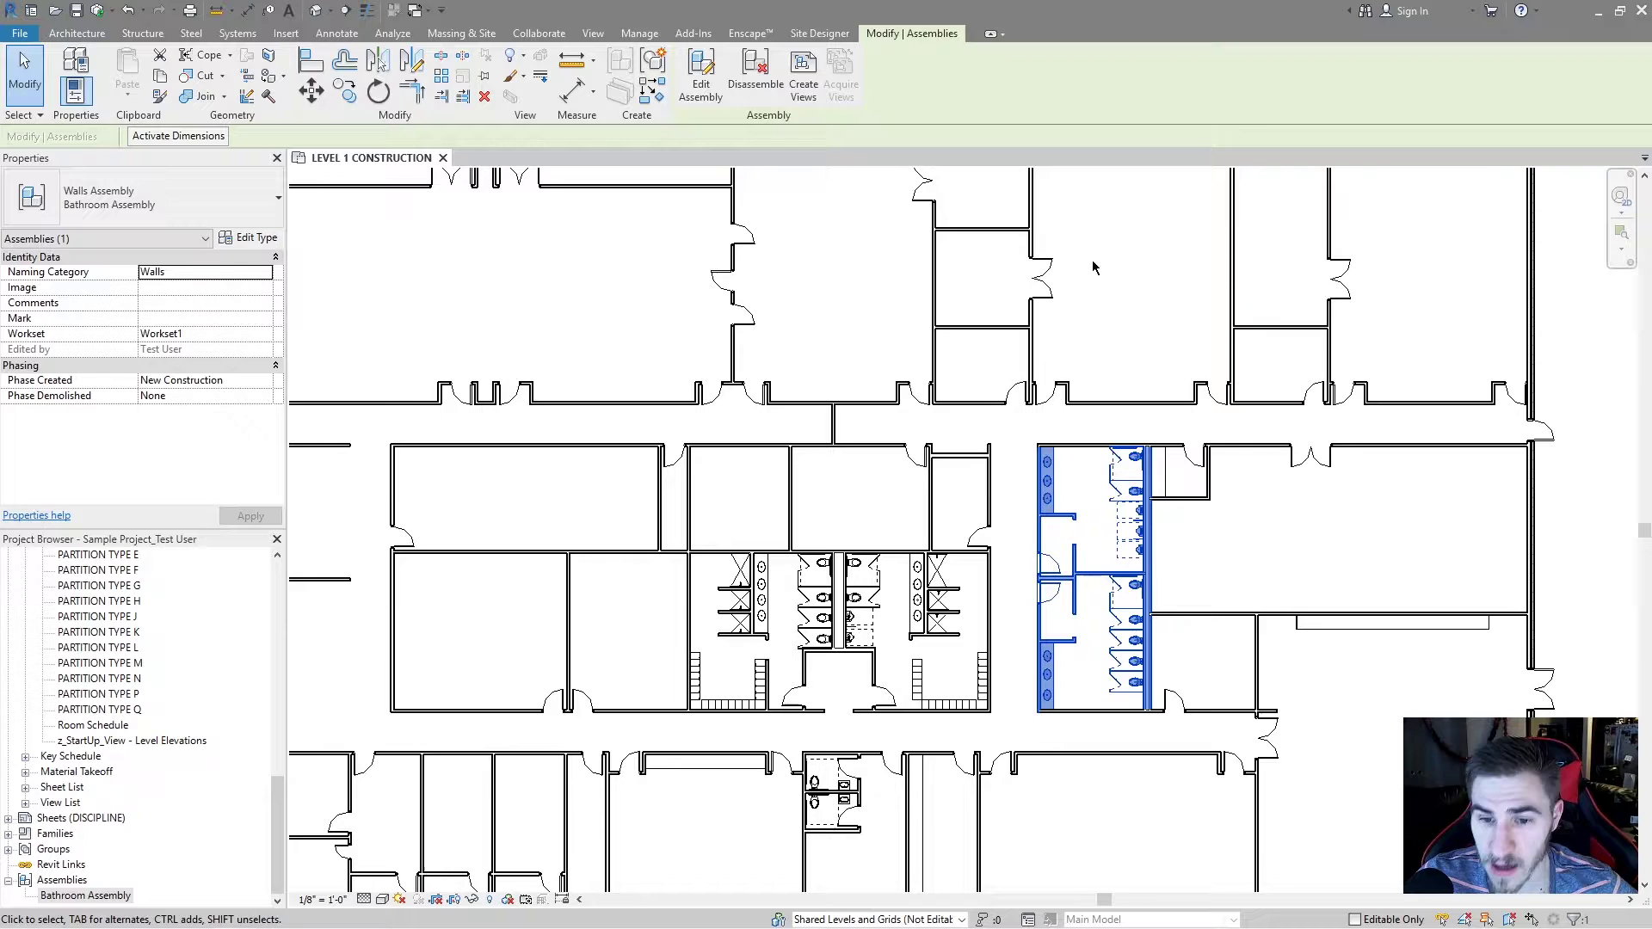
click(771, 89)
click(1226, 557)
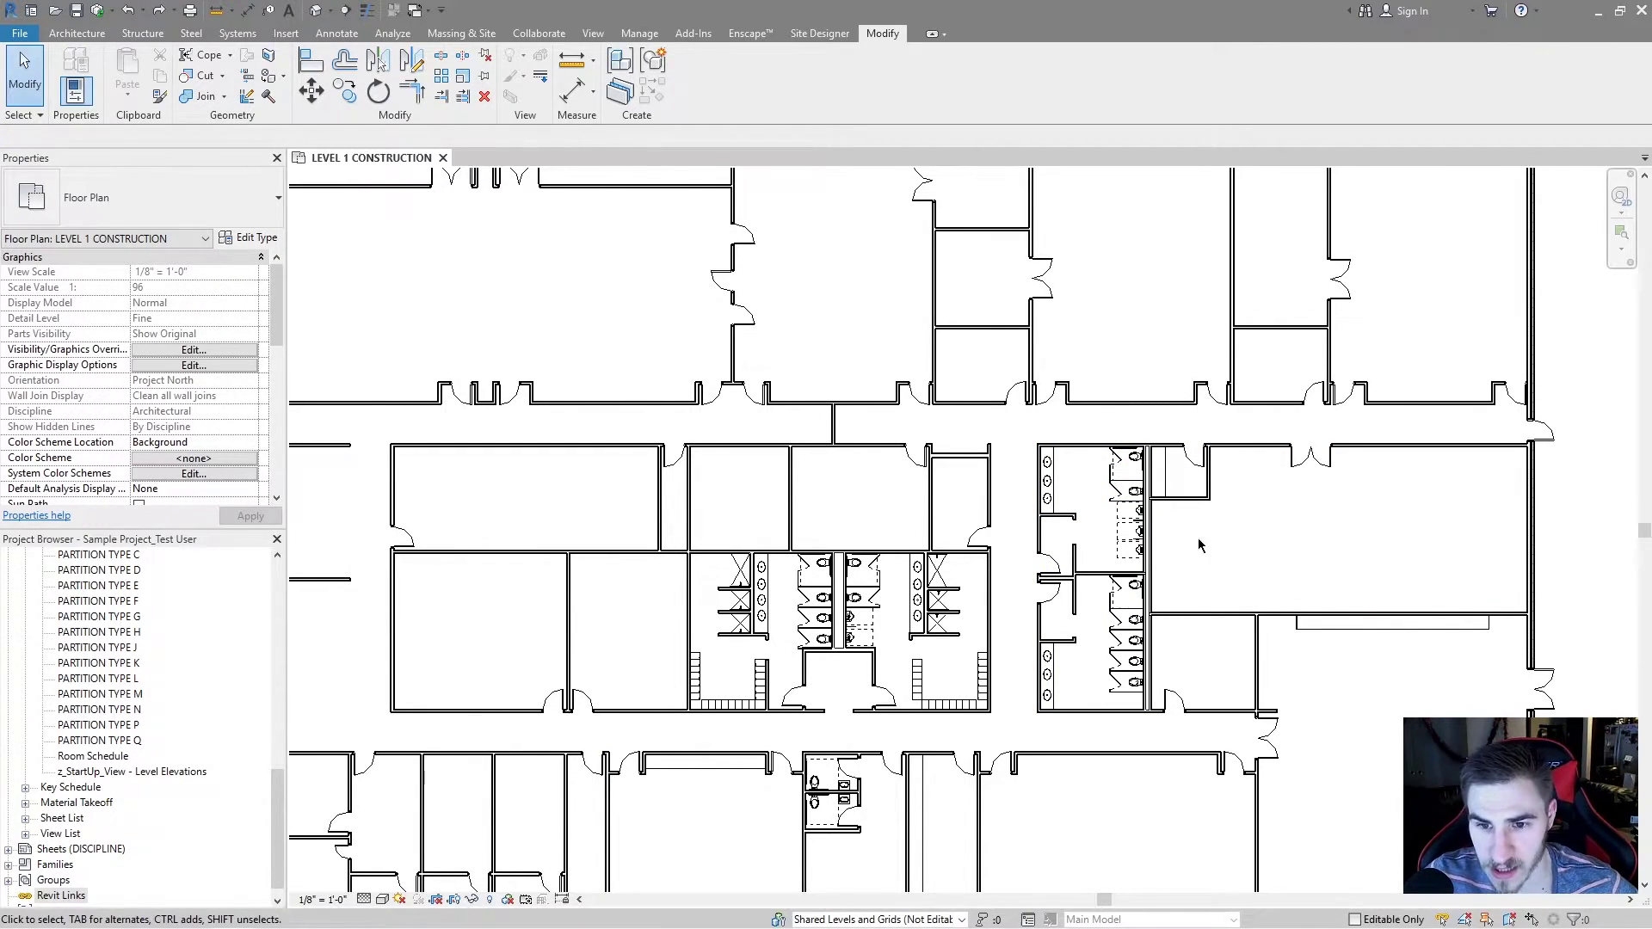
Step: Start creating assembly views for the bathroom assembly, keep the 1/2" = 1'-0" scale, and review the available view types
click(1149, 542)
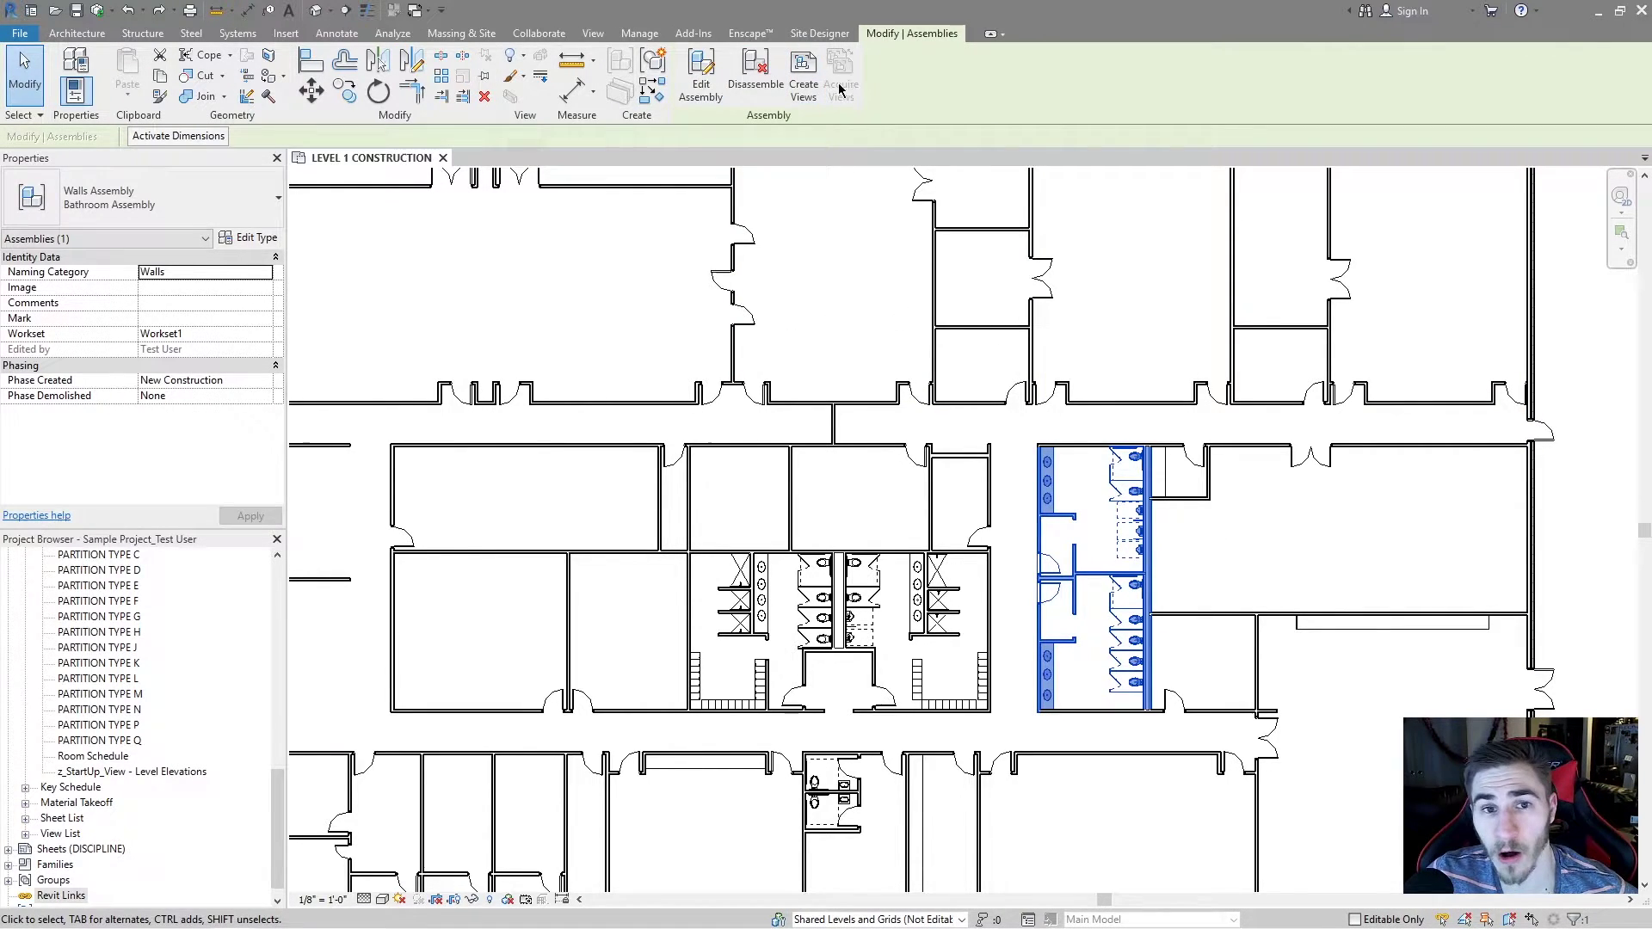
click(804, 70)
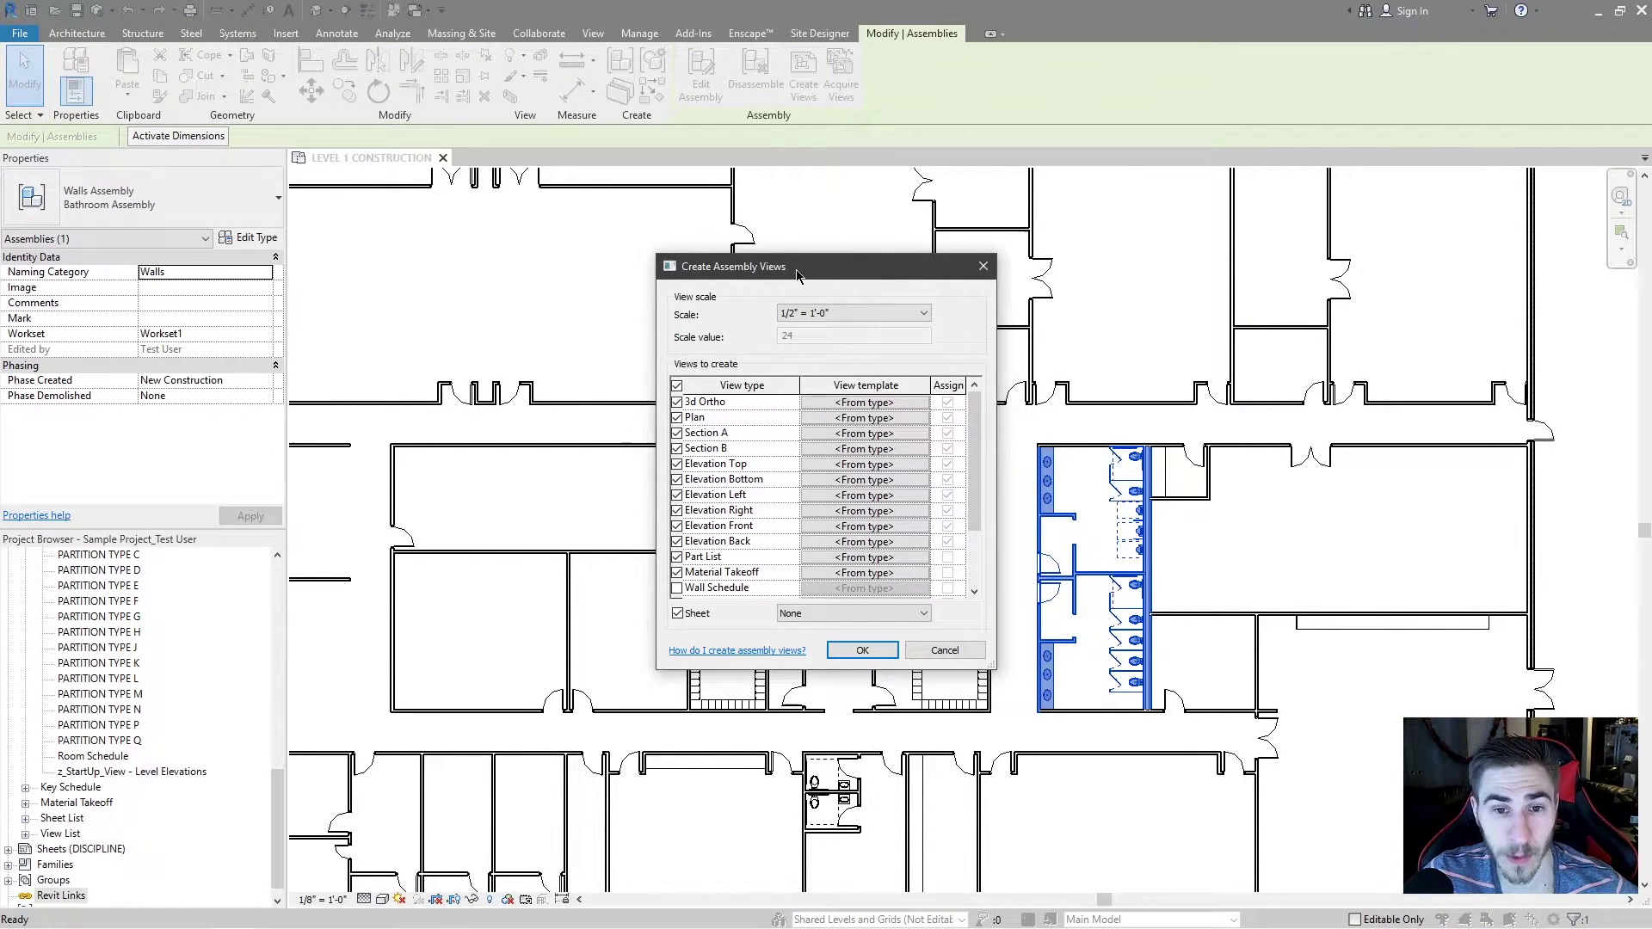
click(883, 316)
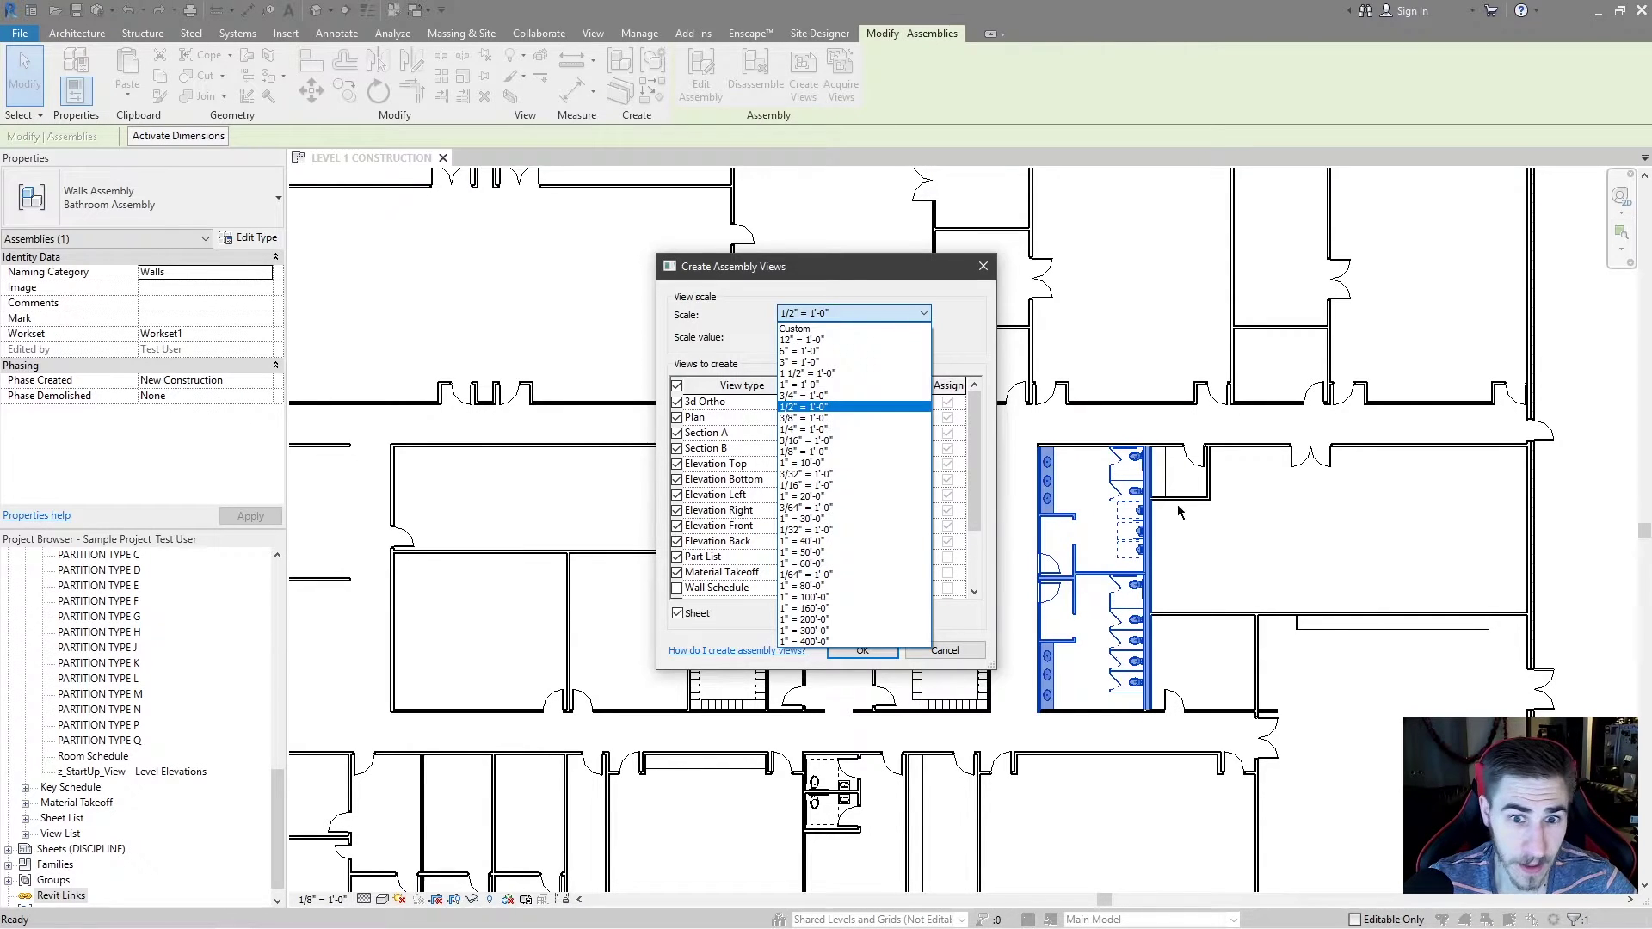
click(793, 313)
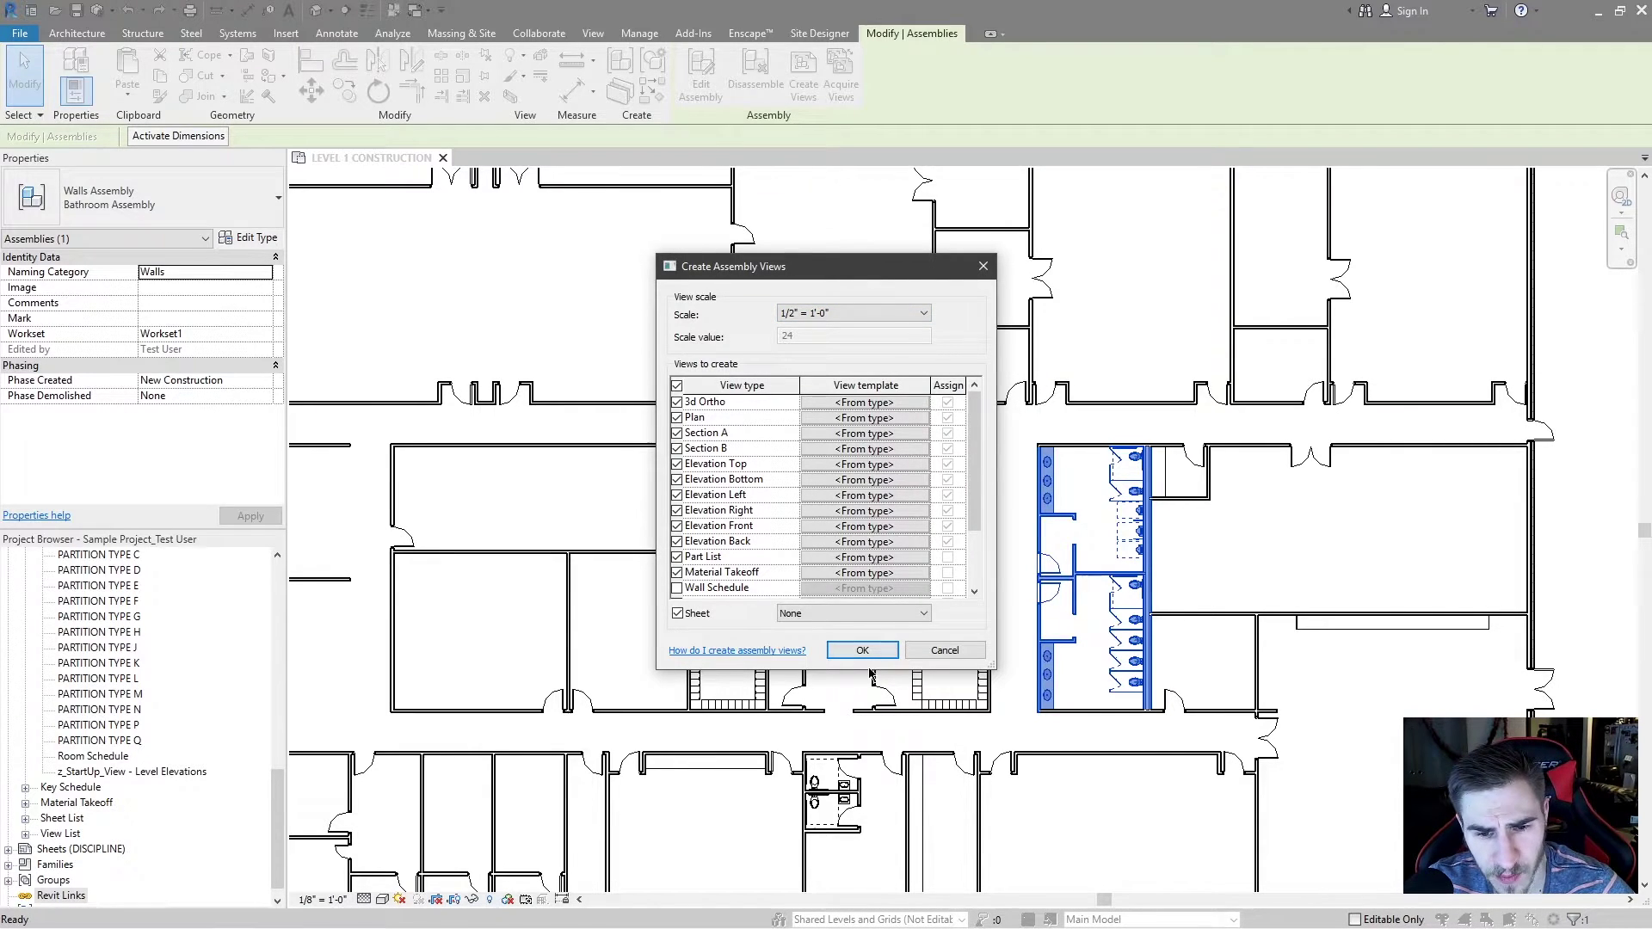
scroll(736, 415, down, 2)
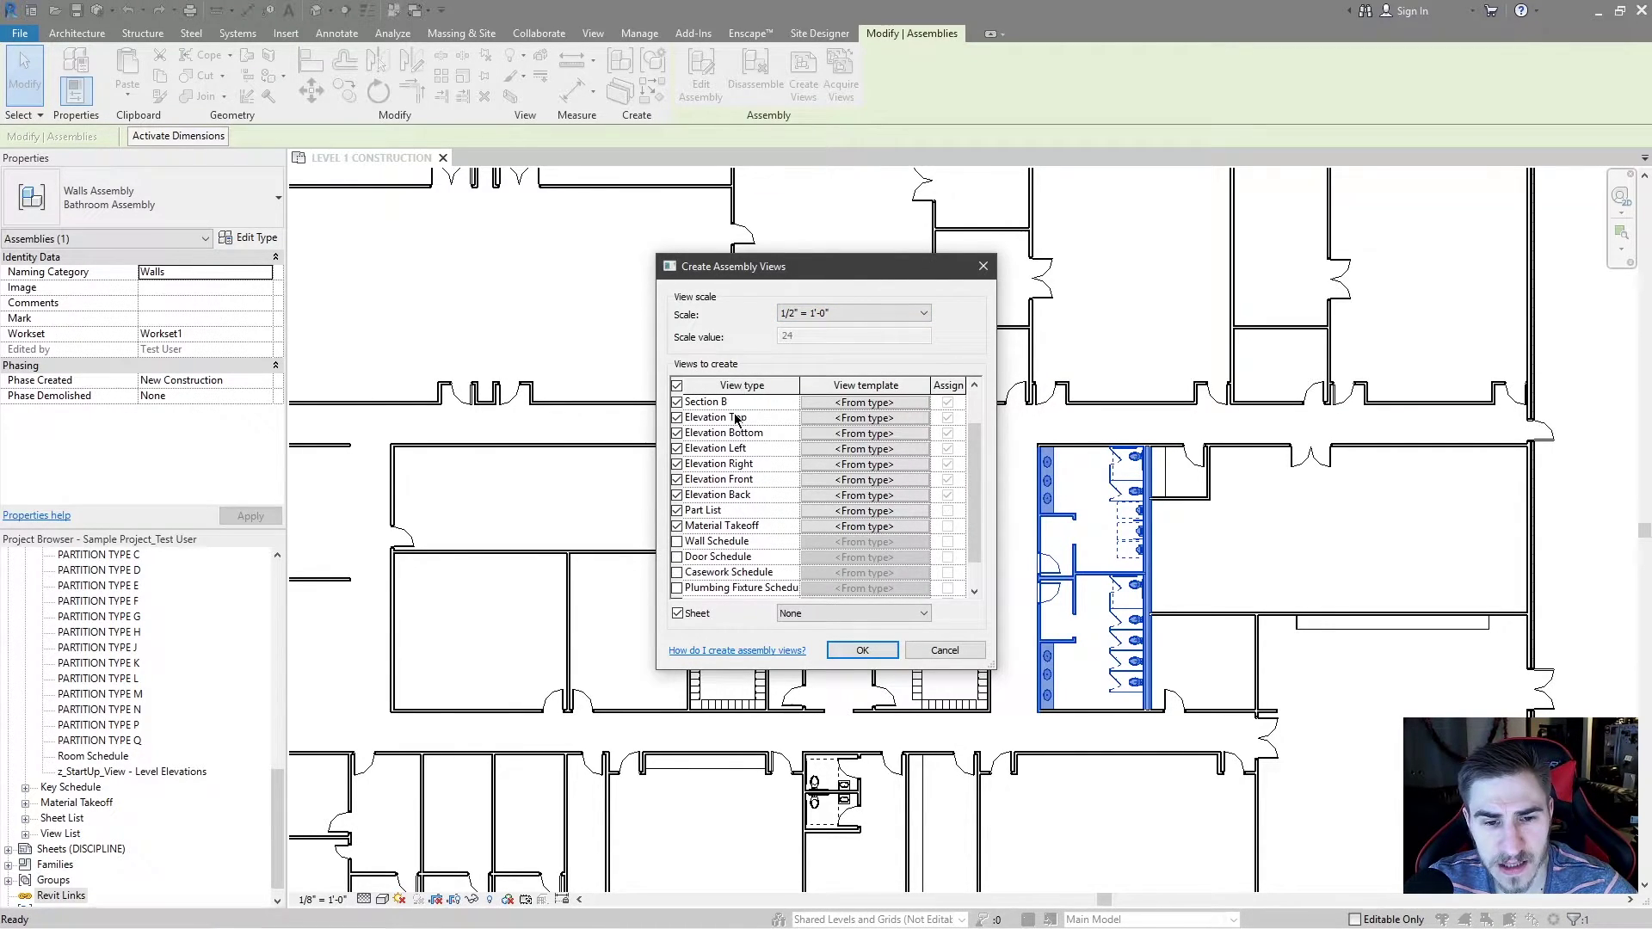
scroll(906, 534, up, 2)
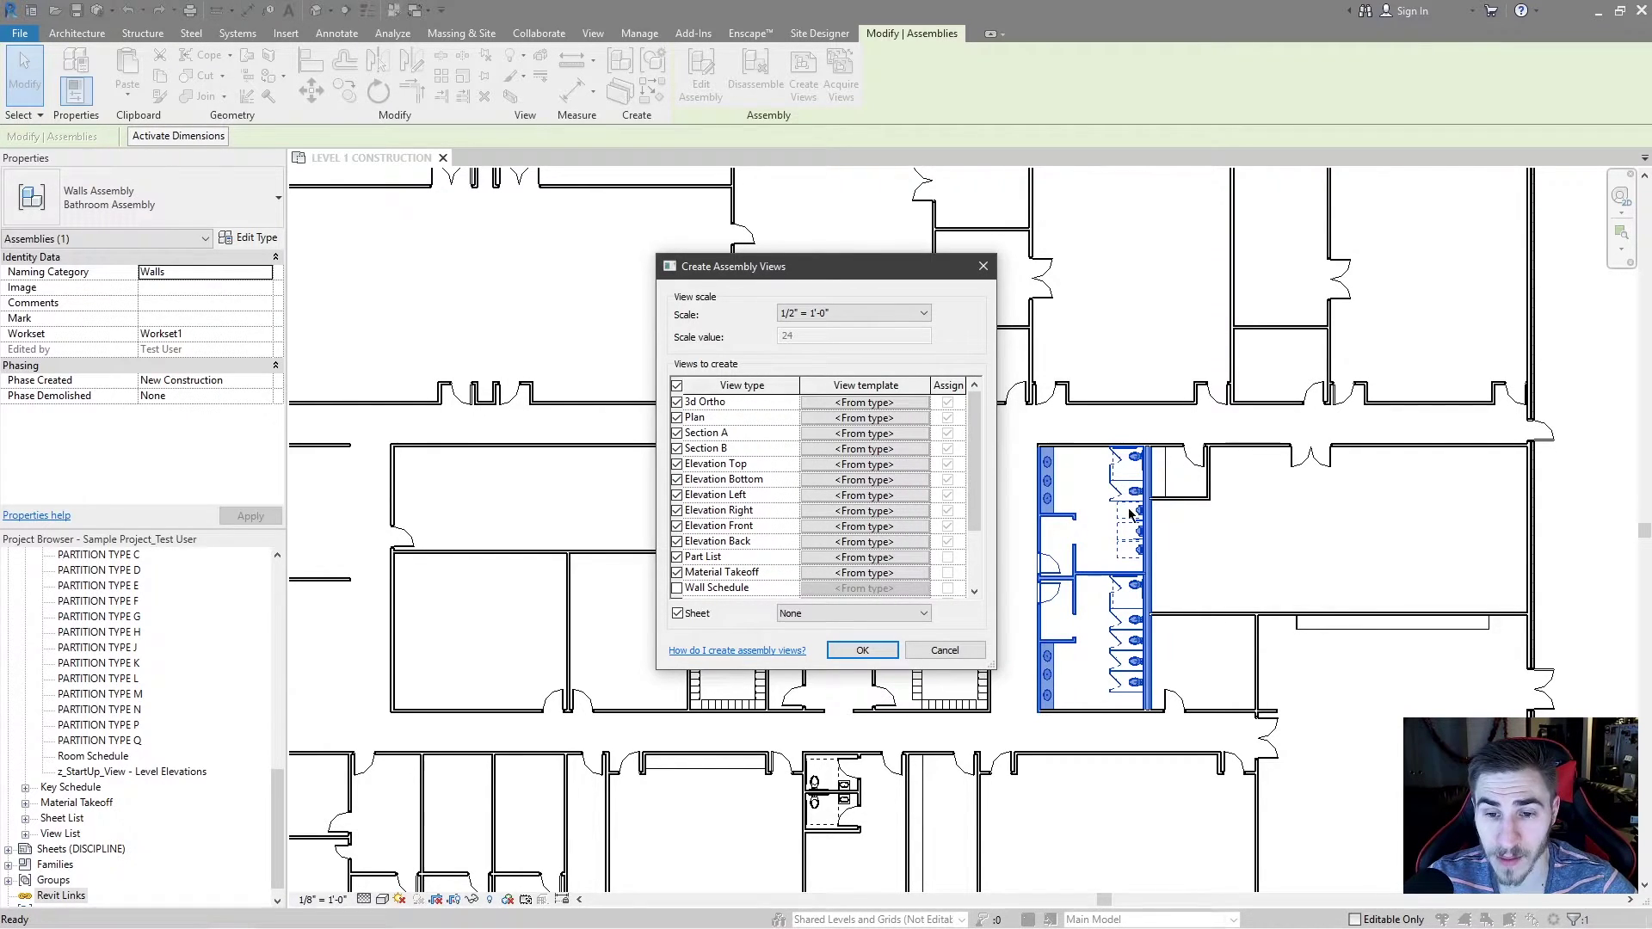
Step: Deselect all assembly view types and include only 3d Ortho, Plan, Section A and Section B
click(677, 386)
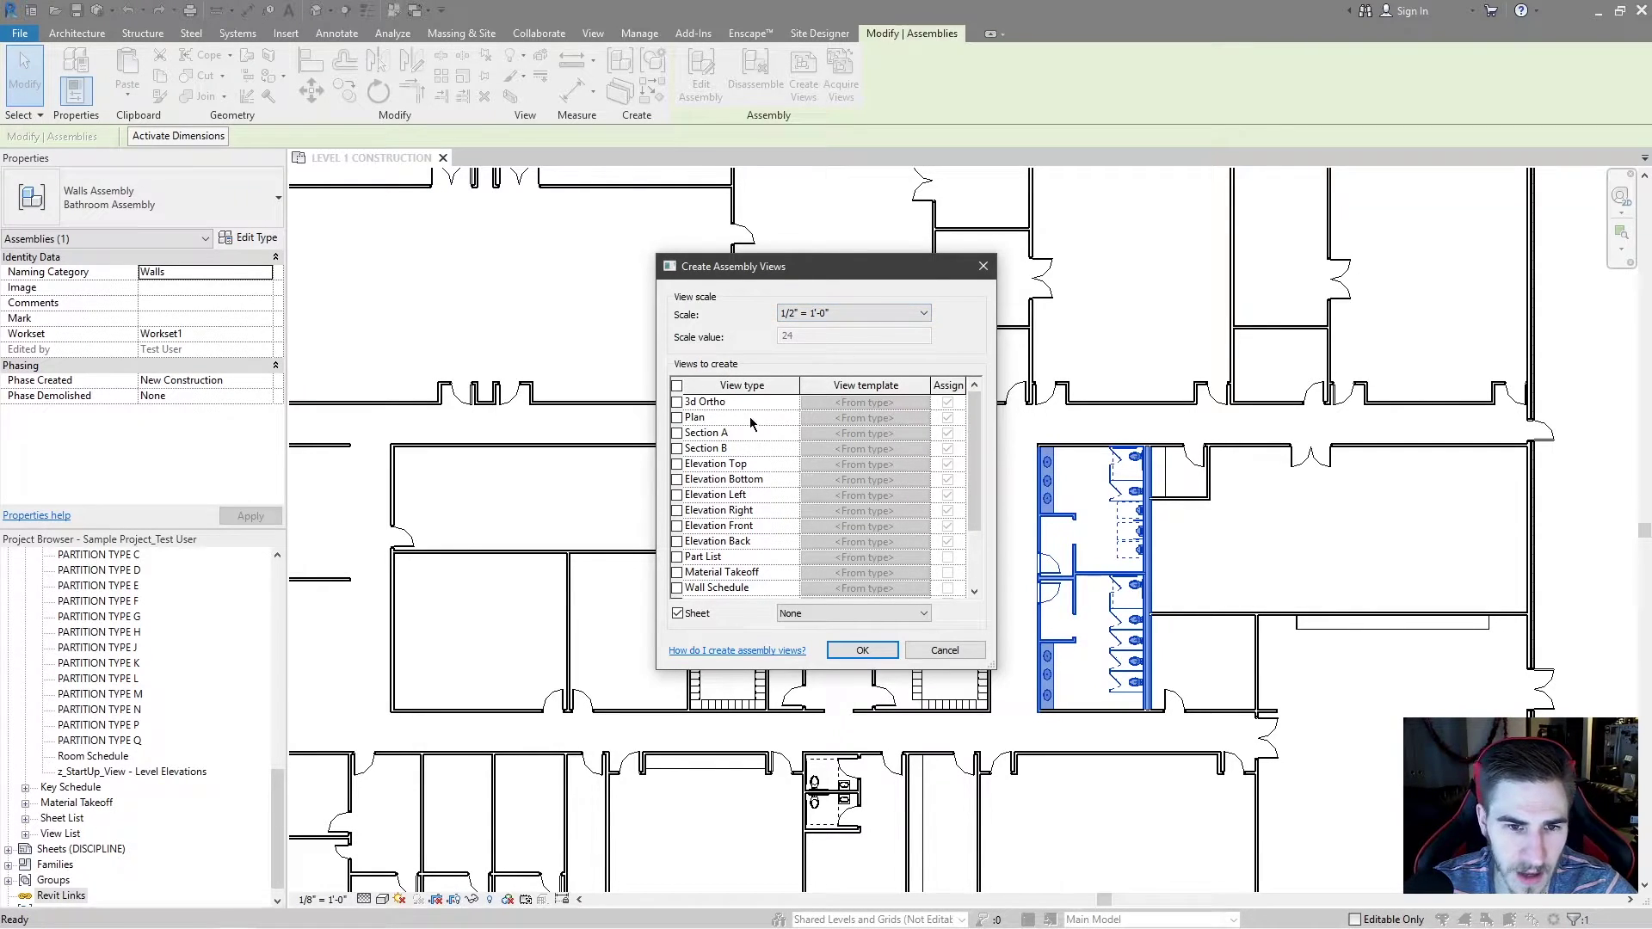
click(678, 401)
click(677, 418)
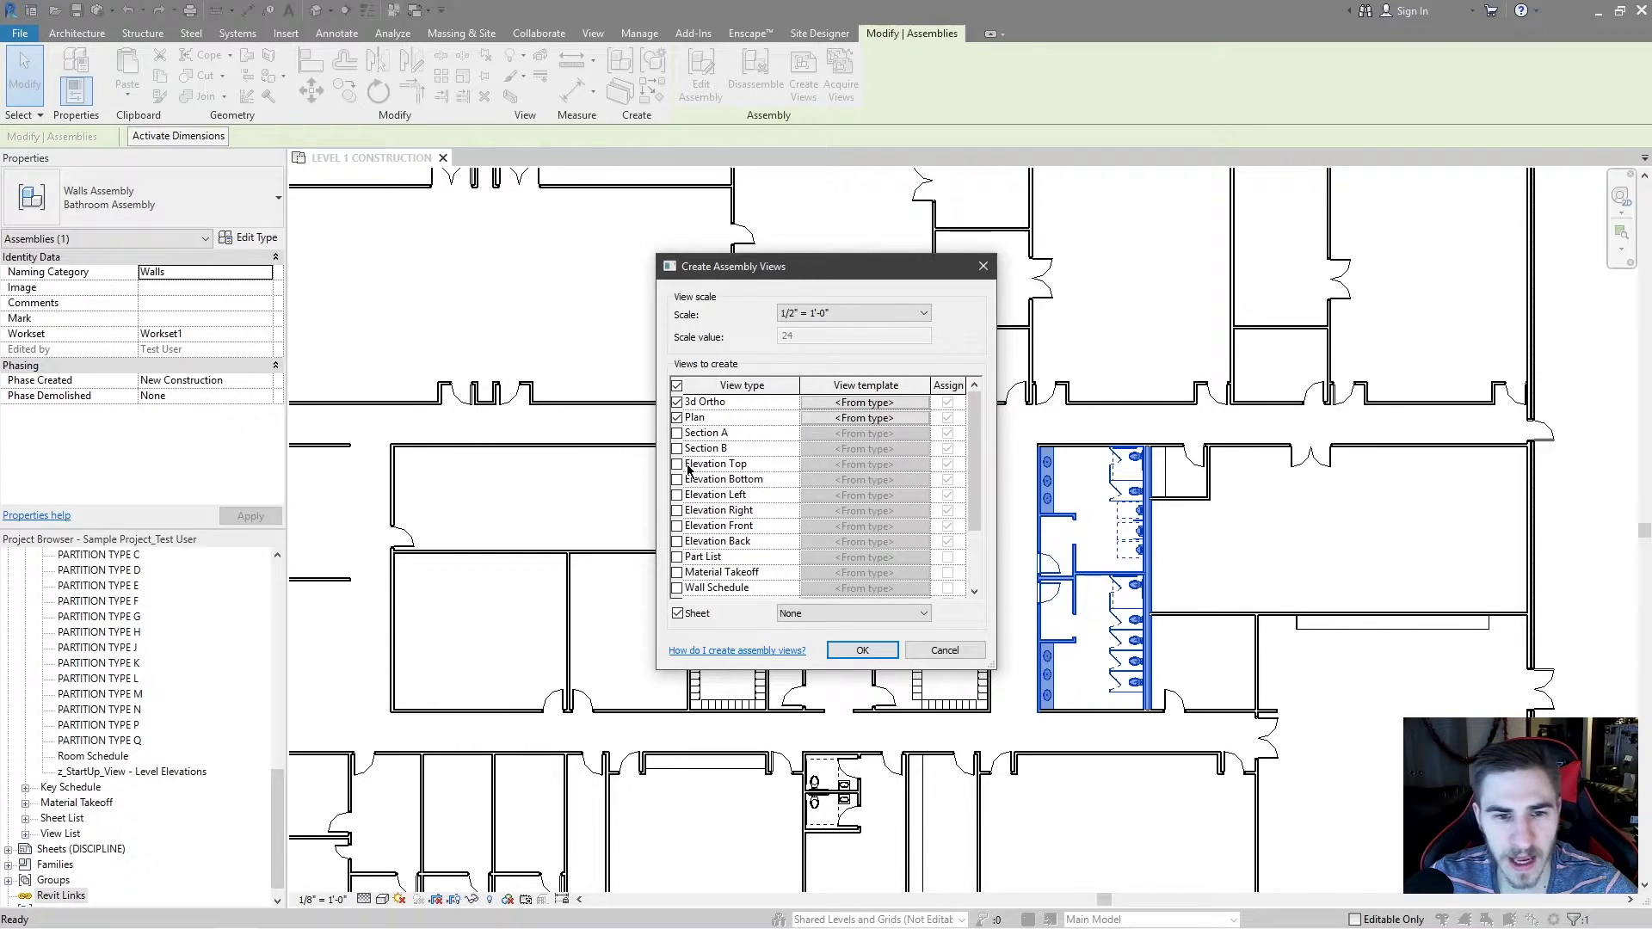
click(677, 433)
click(678, 449)
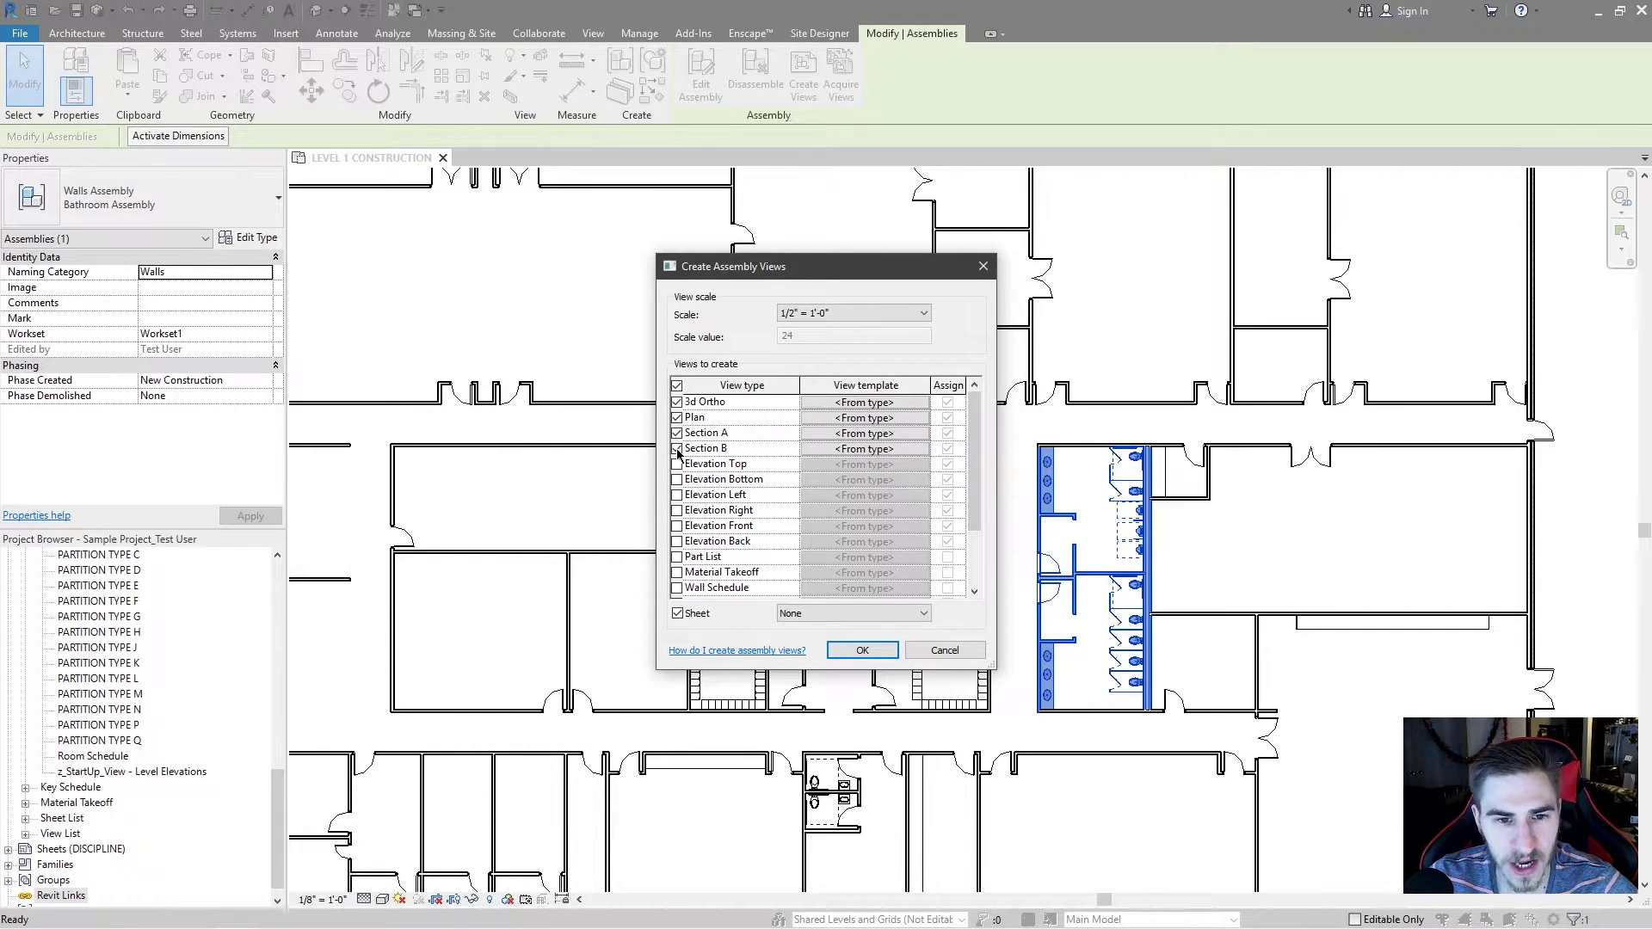
Step: Include Elevation Left, Wall Schedule and Door Schedule among the assembly views to create
click(678, 495)
scroll(713, 585, down, 3)
click(677, 511)
click(677, 527)
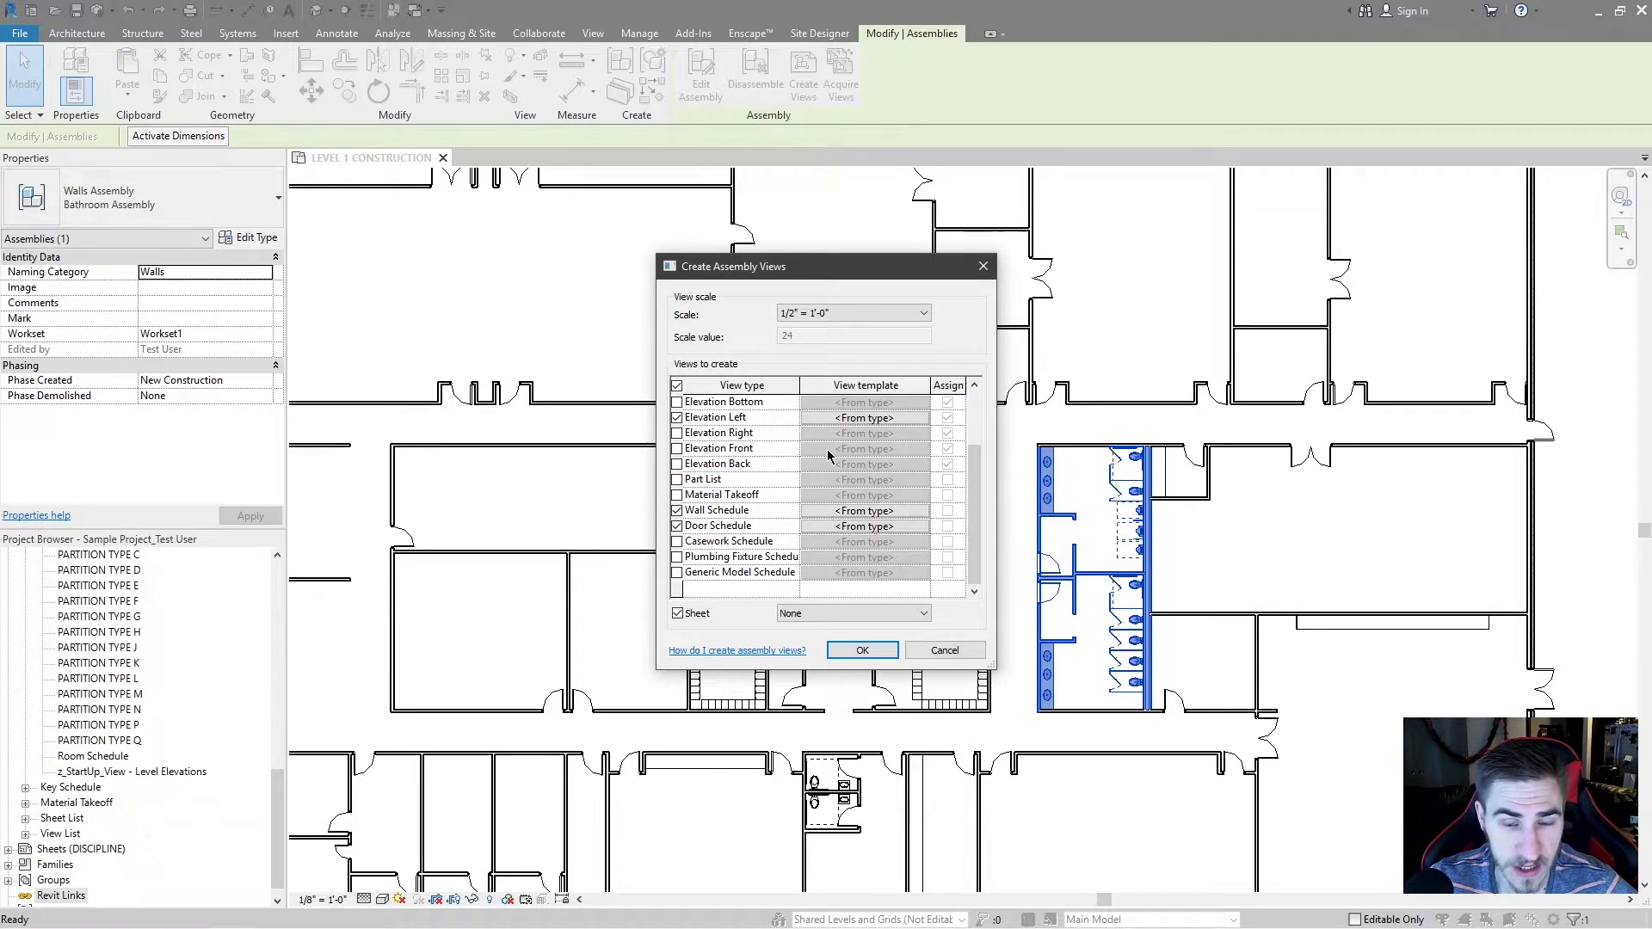
scroll(833, 493, up, 2)
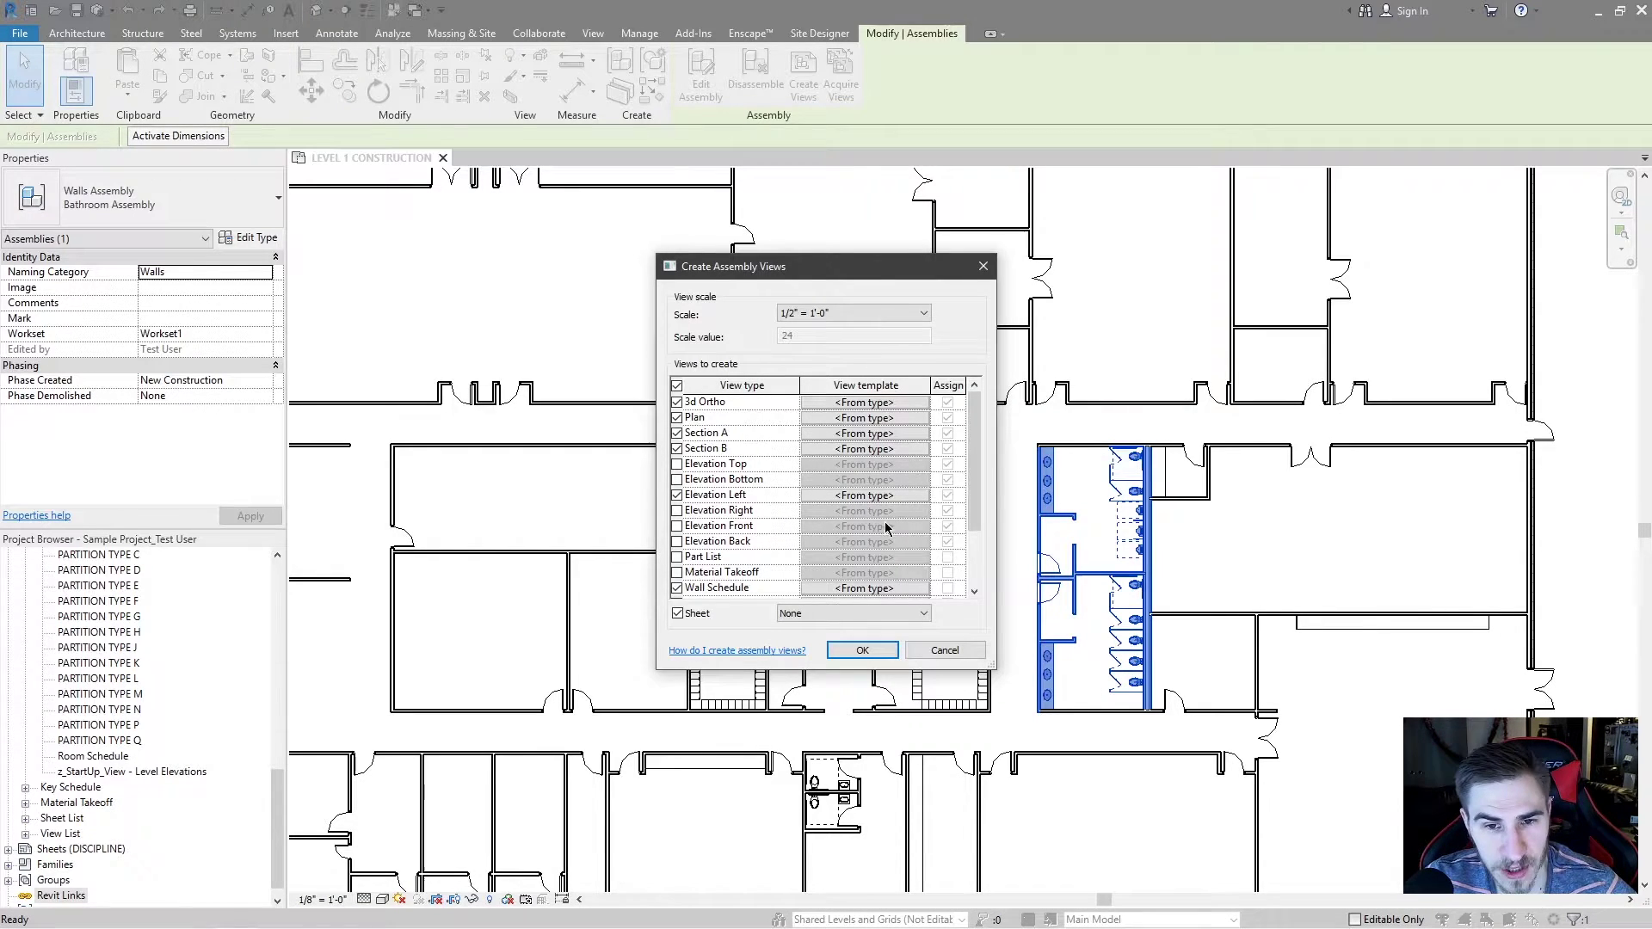
Step: Assign the 3D - PRESENTATION template to the 3d Ortho view and the PLAN - CONSTRUCTION template to the Plan view
click(865, 402)
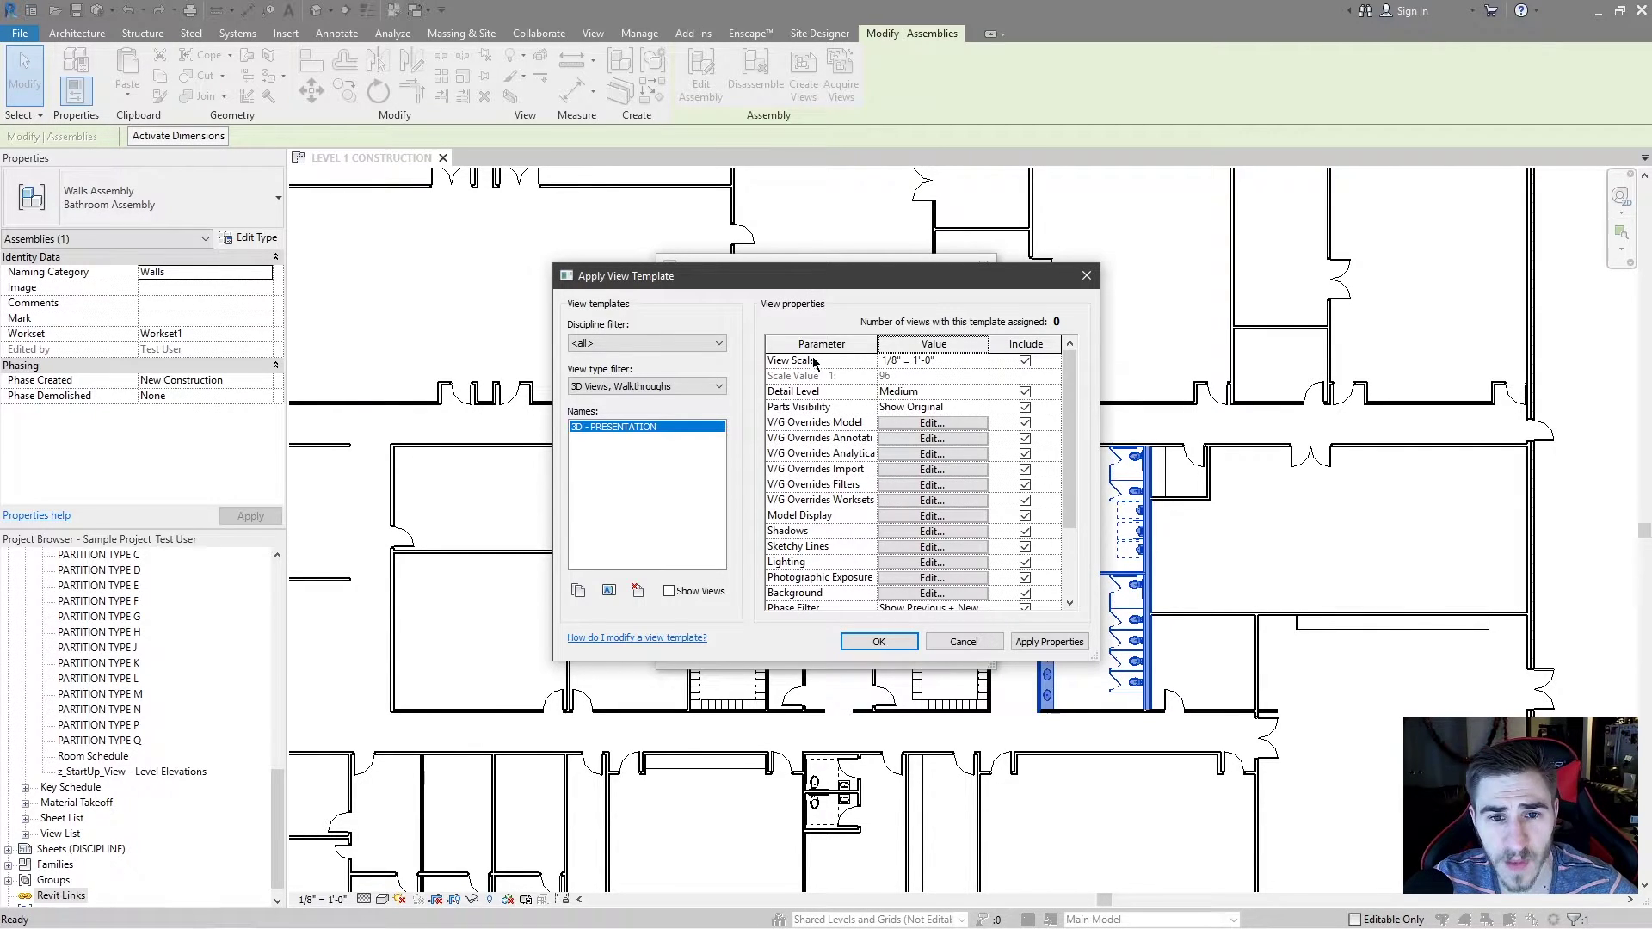
drag(790, 282, 793, 264)
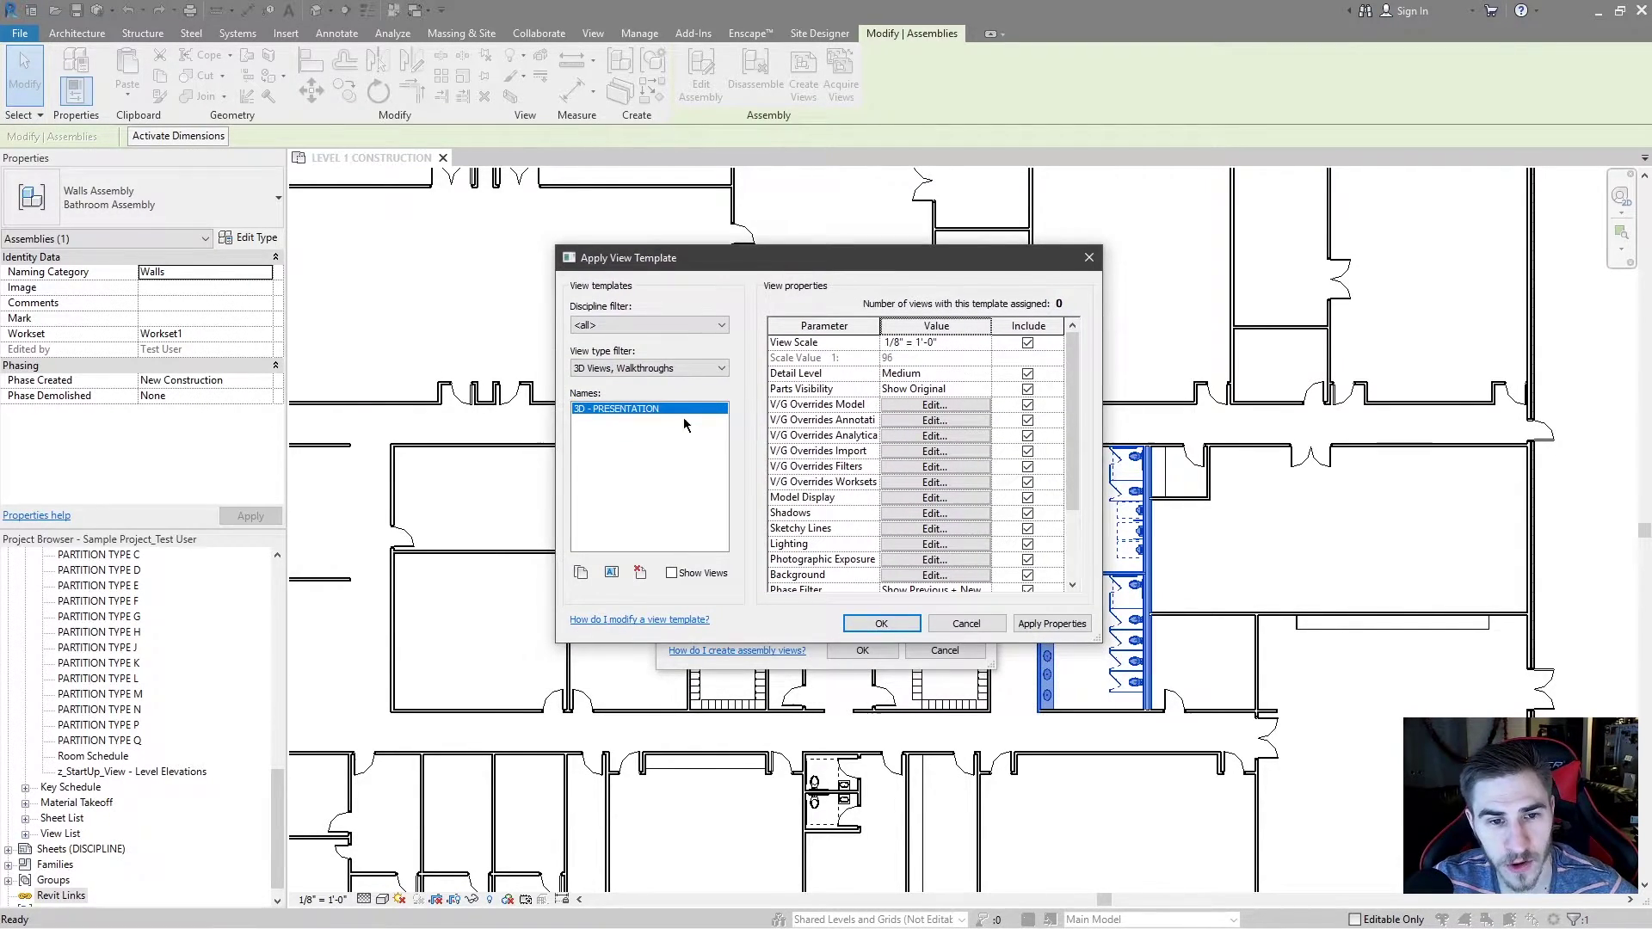
click(881, 624)
click(830, 434)
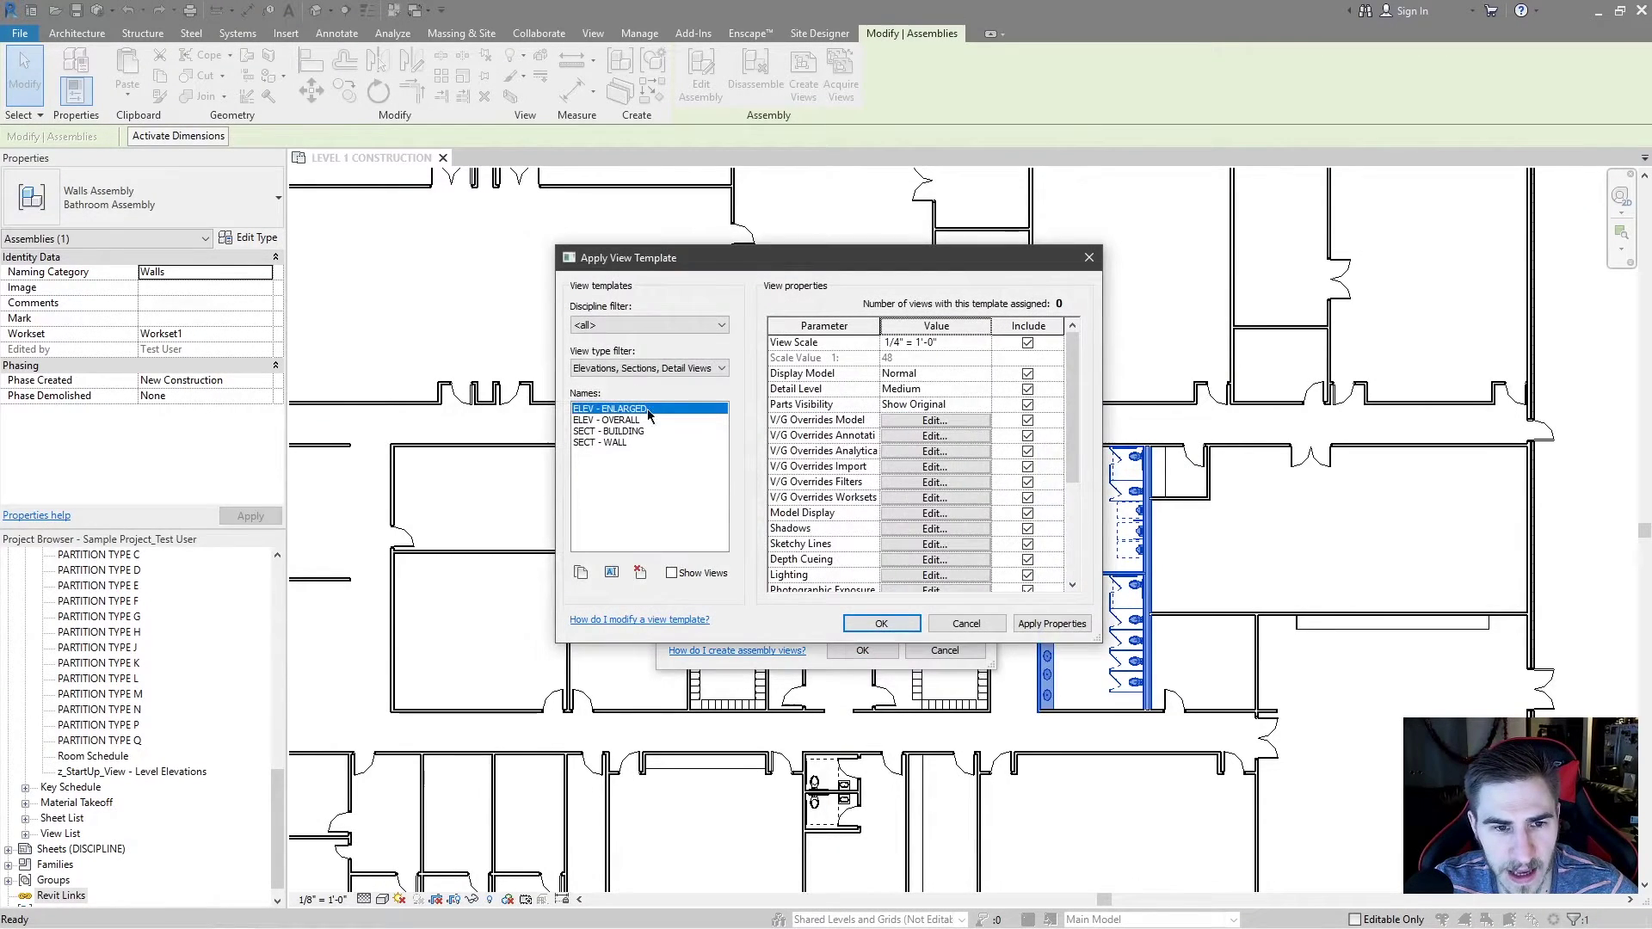
click(654, 368)
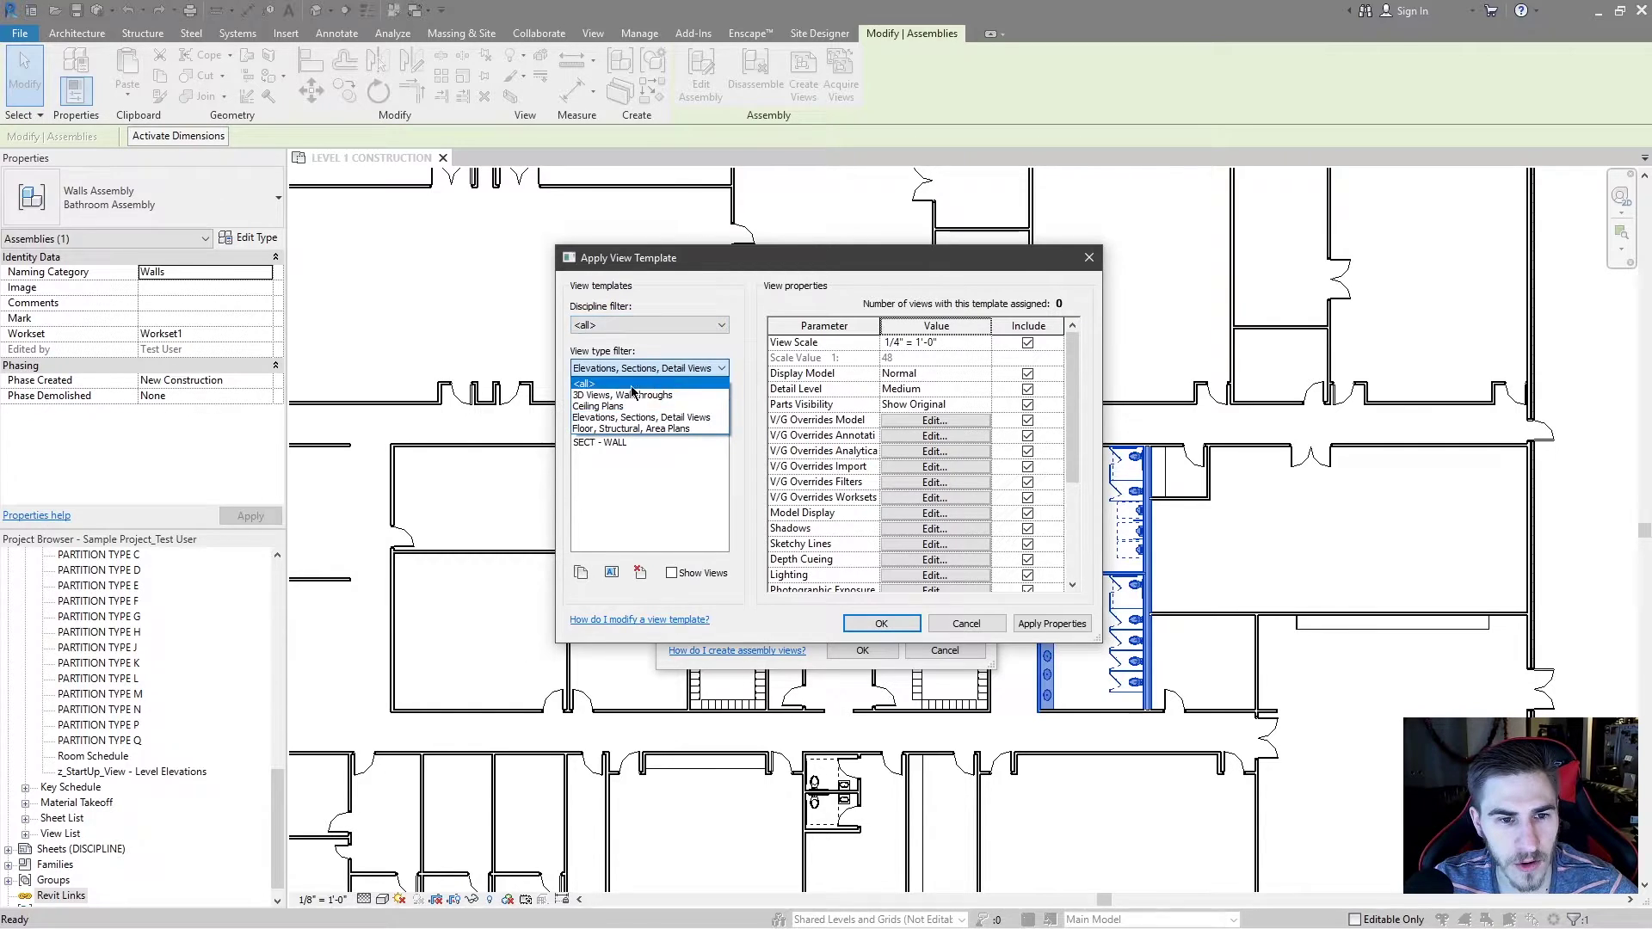
click(618, 429)
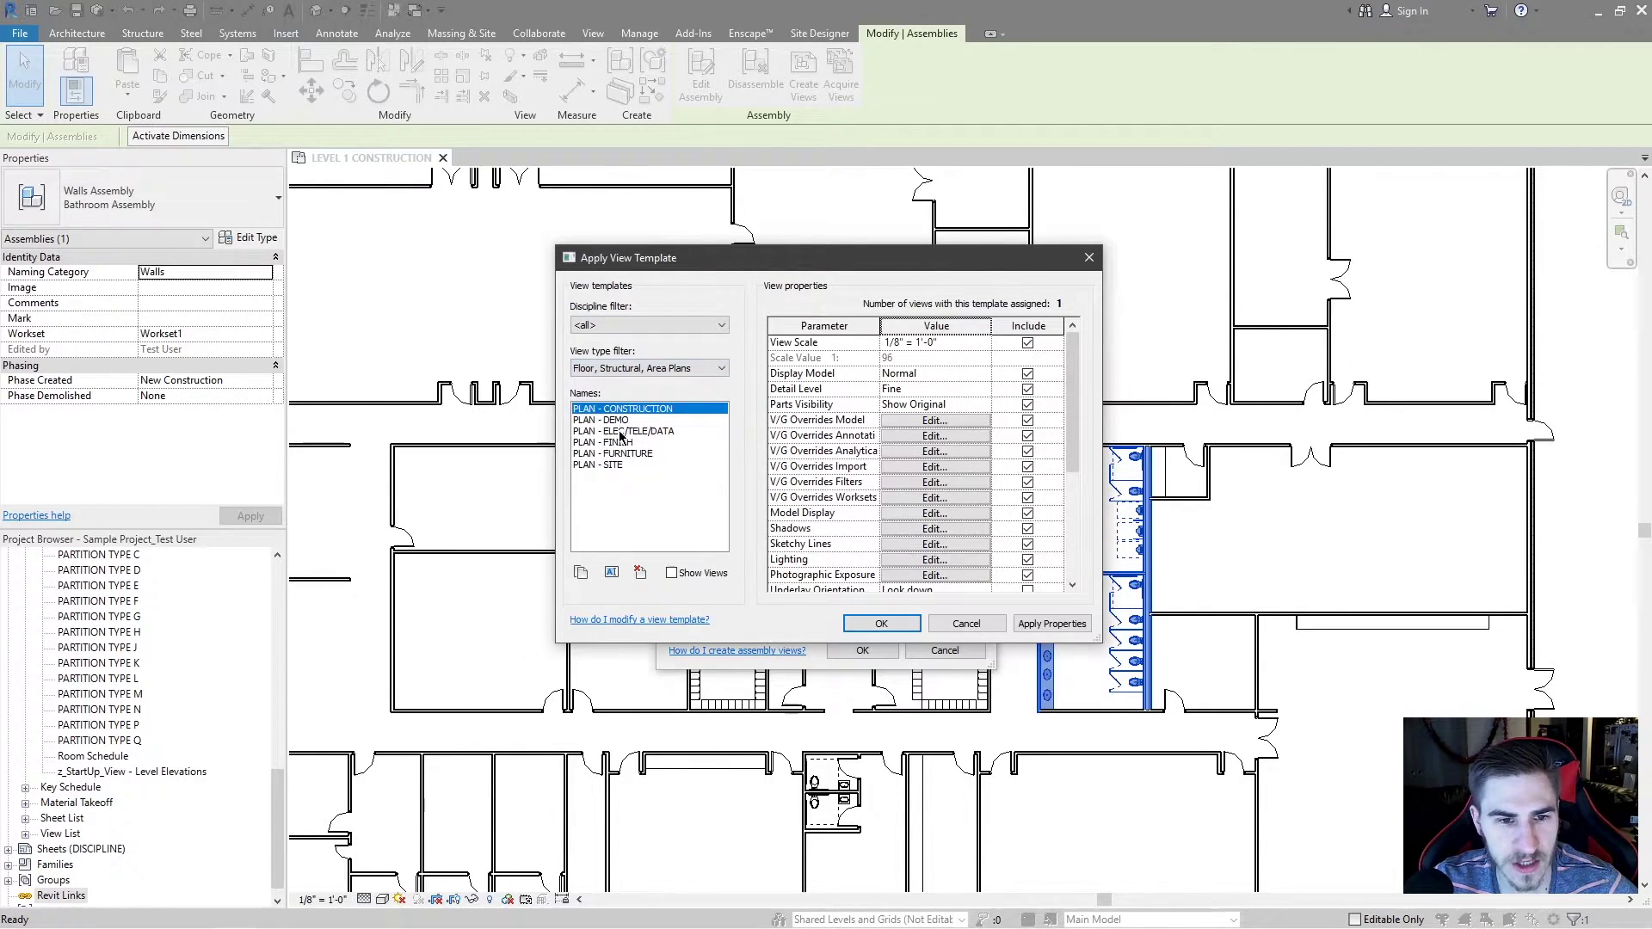
click(879, 623)
Step: Assign the SECT - WALL view template to both Section A and Section B
click(848, 435)
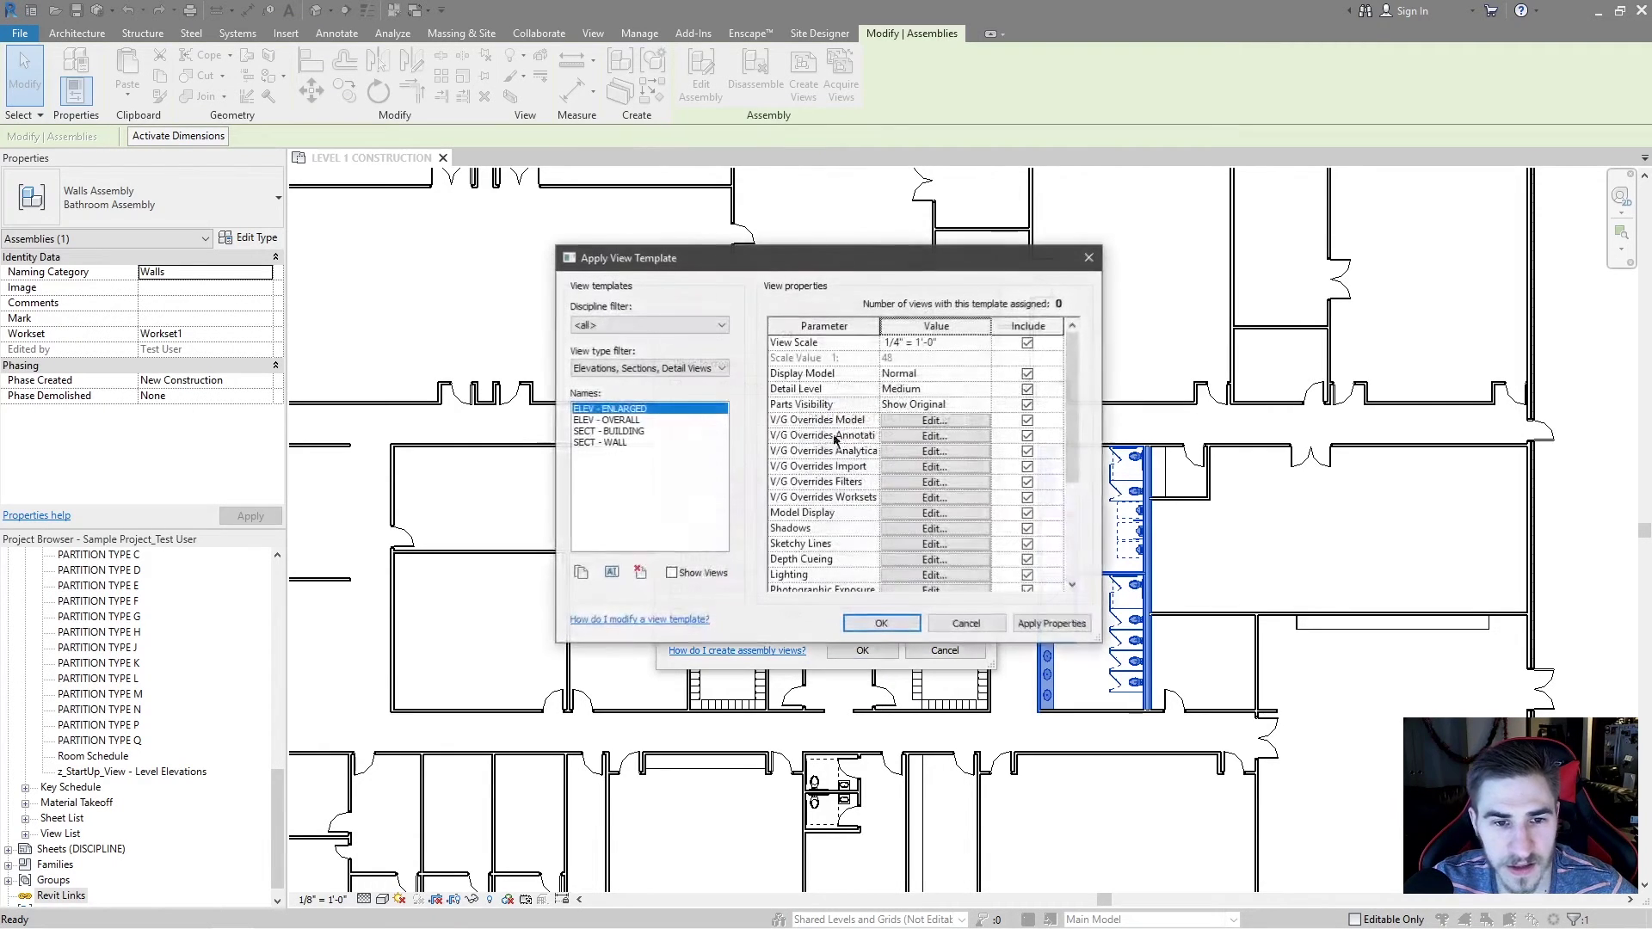
click(607, 442)
click(880, 623)
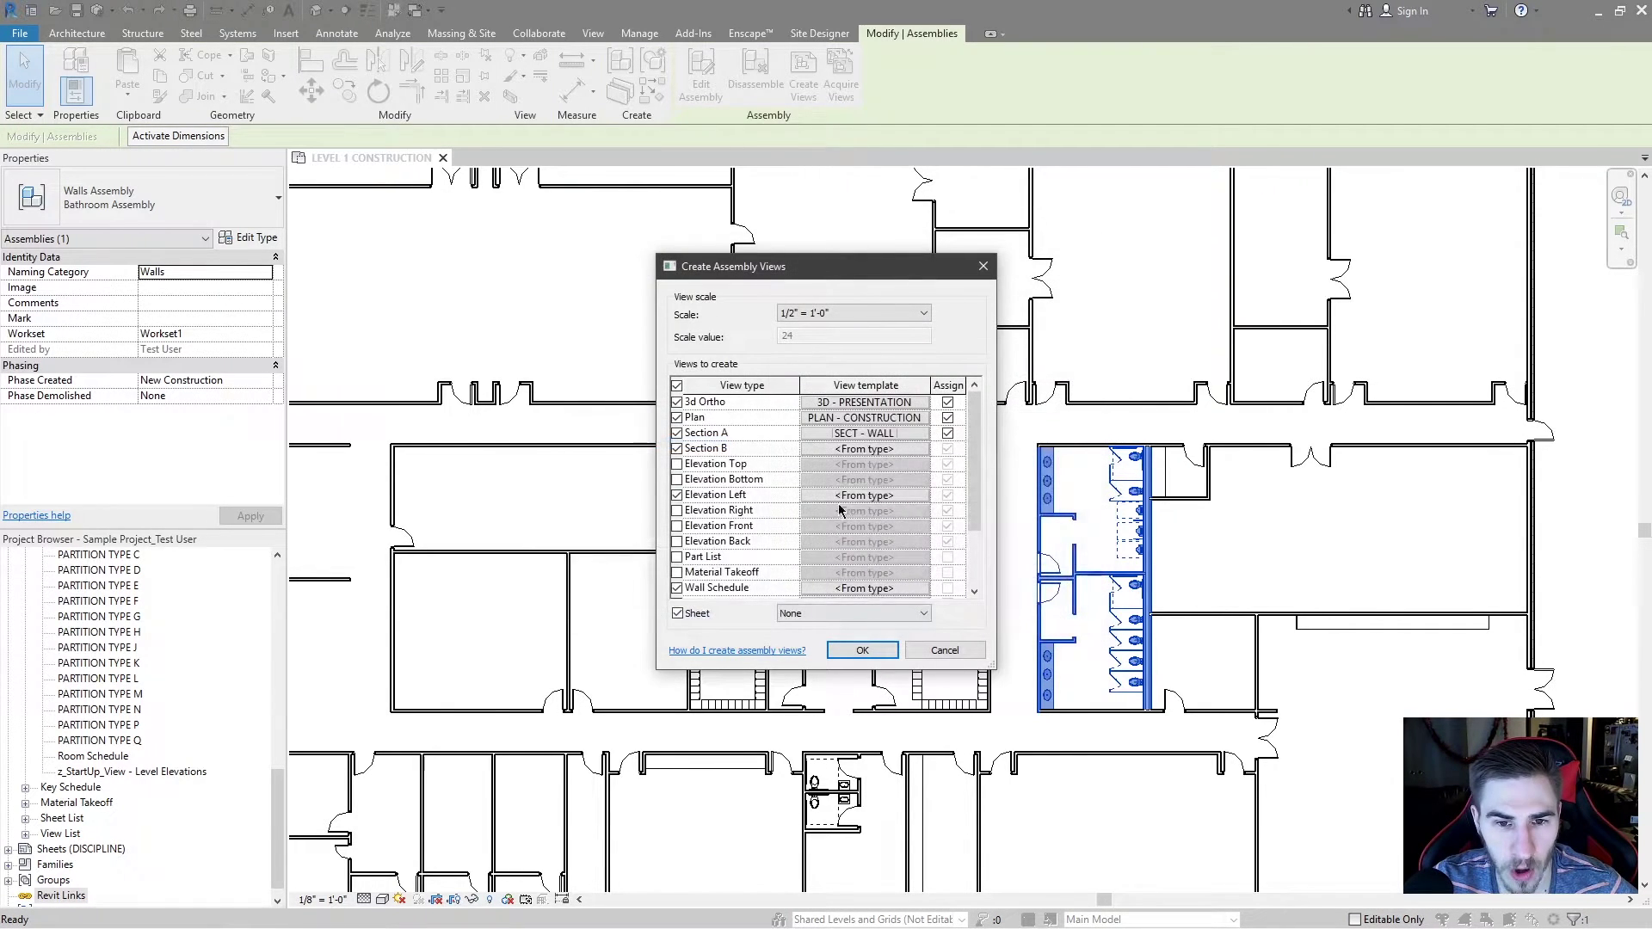
click(863, 451)
click(607, 442)
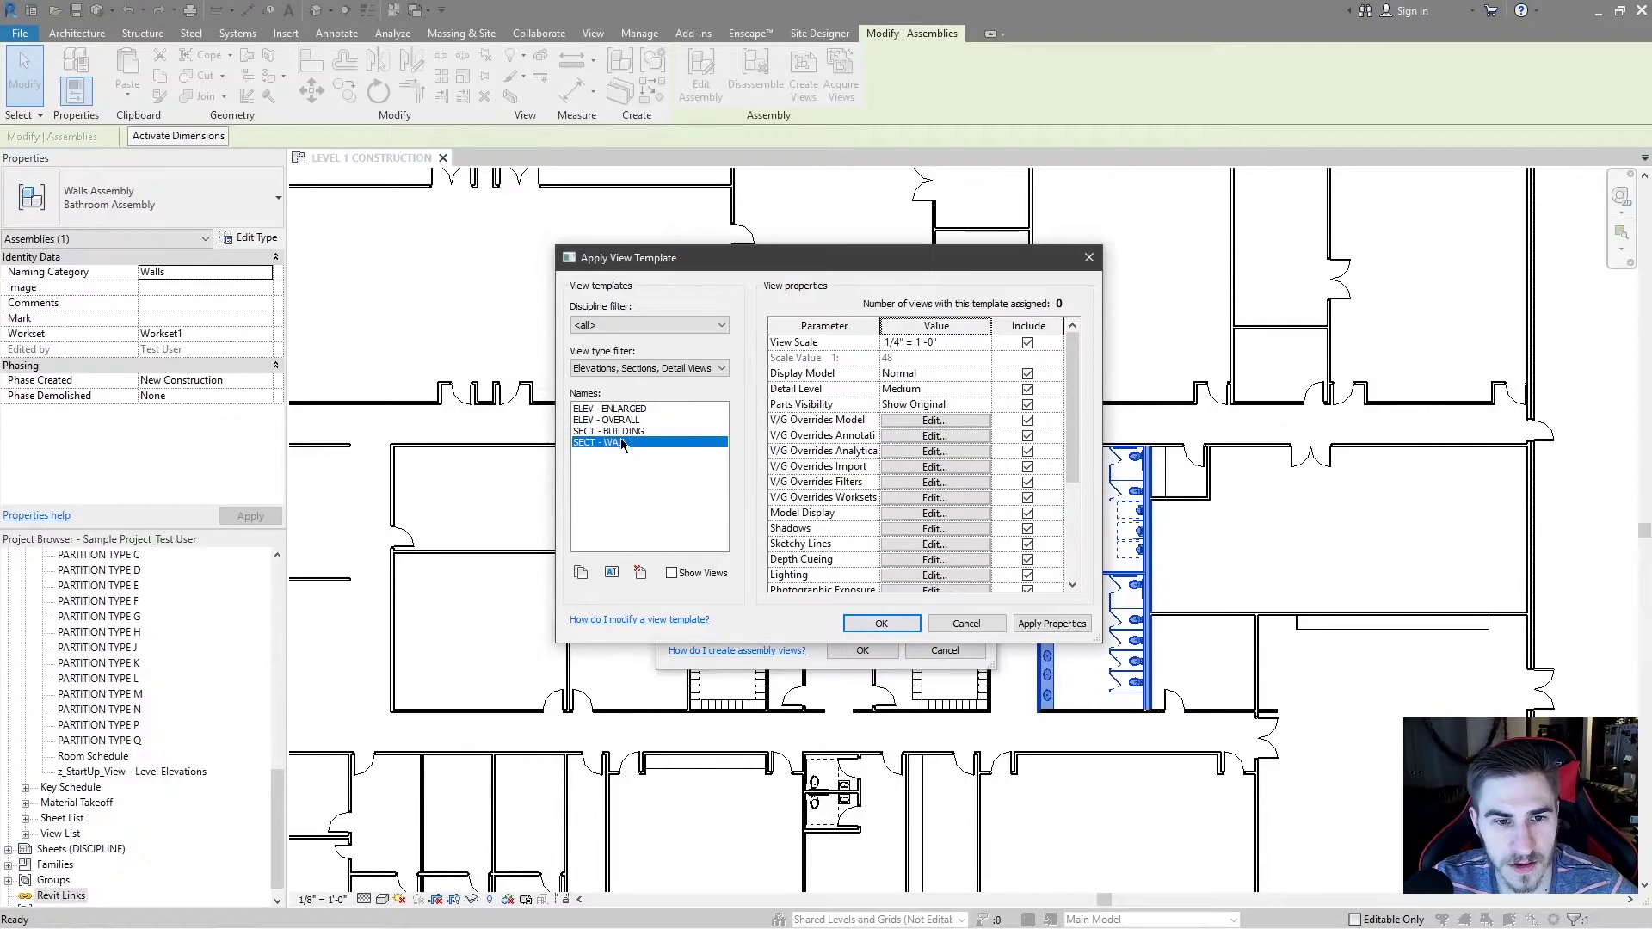
click(865, 618)
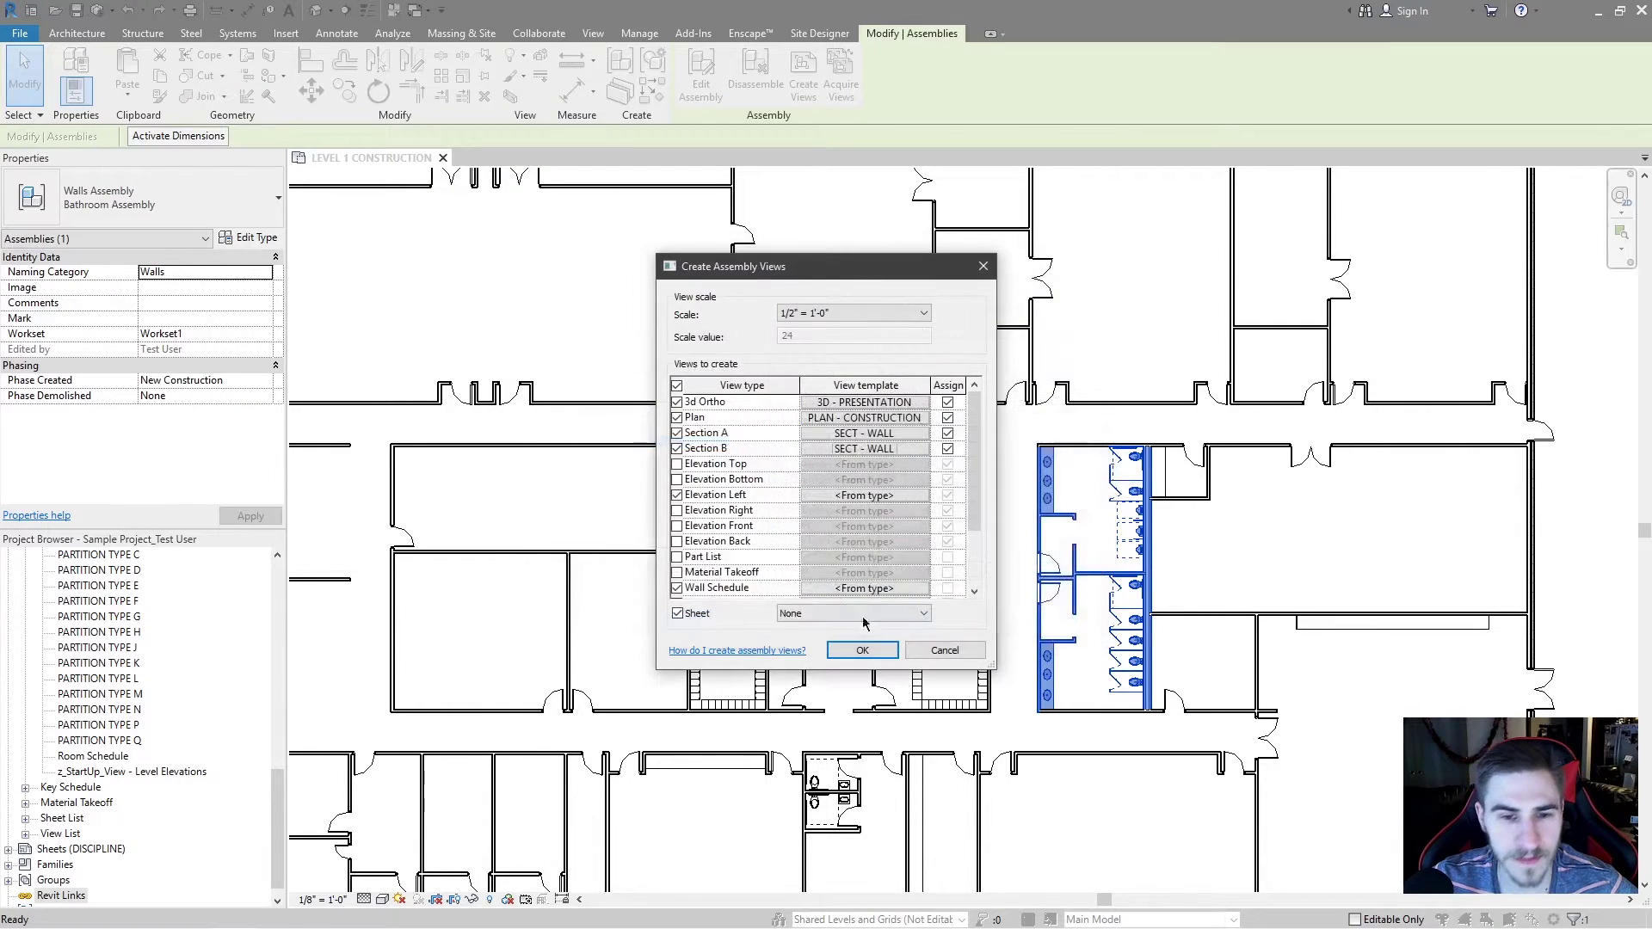
Step: Assign ELEV - ENLARGED to Elevation Left and SCHED - 1/8" ARIAL - 1/8" TITLE to the Wall and Door Schedules
click(874, 498)
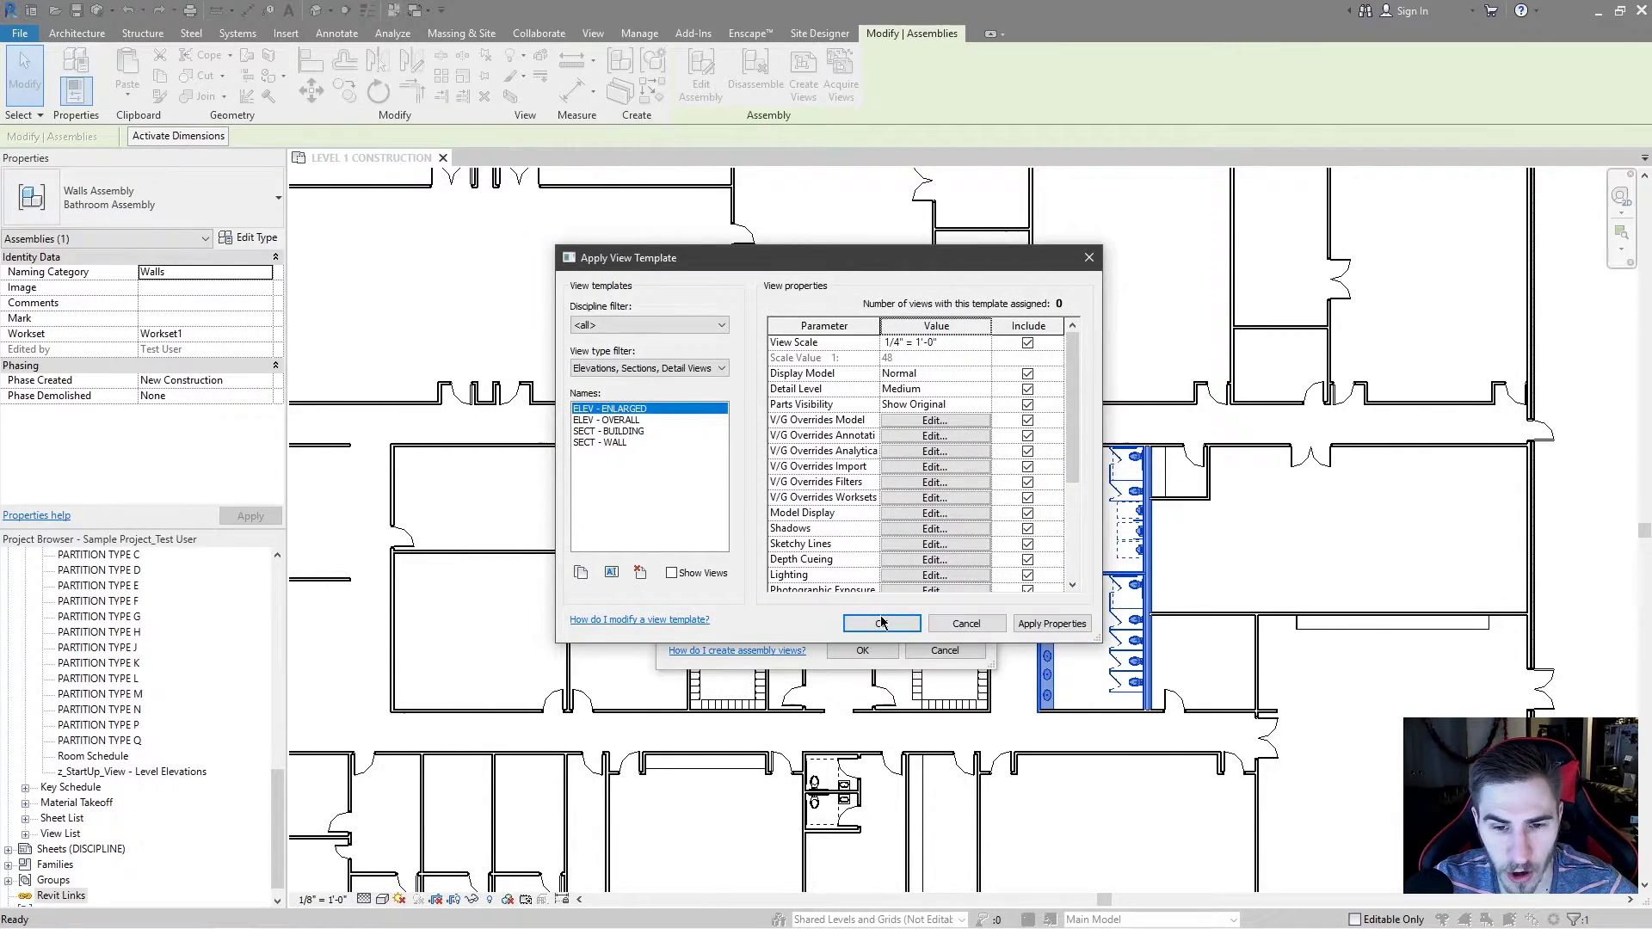
click(882, 622)
click(865, 589)
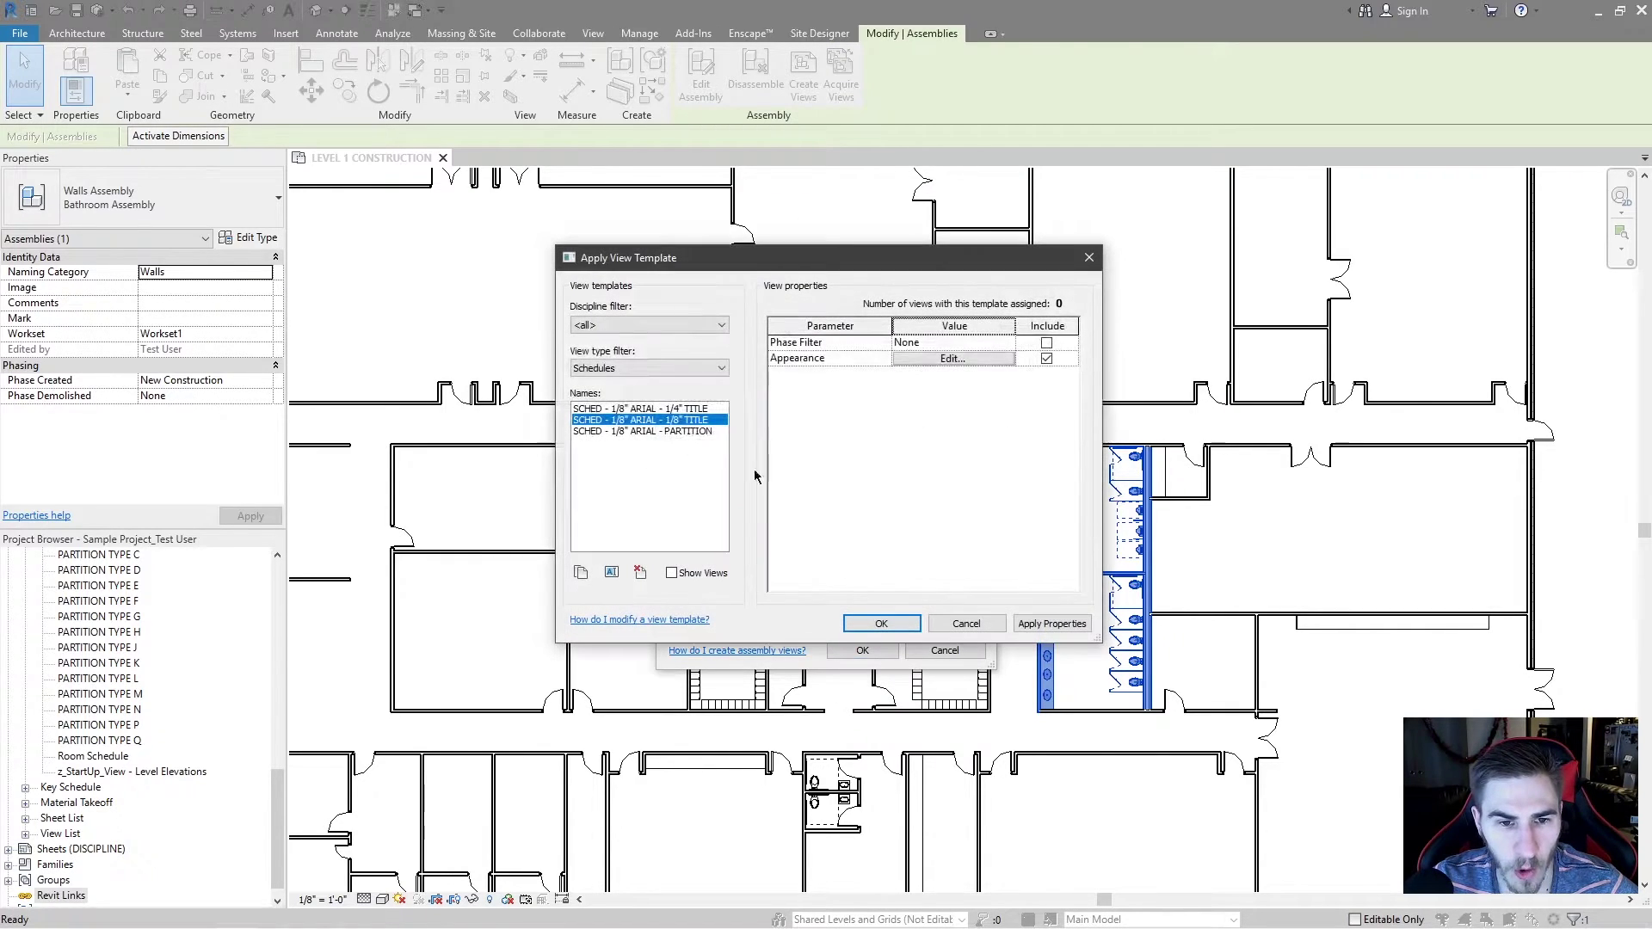
click(882, 623)
scroll(787, 568, down, 2)
click(854, 527)
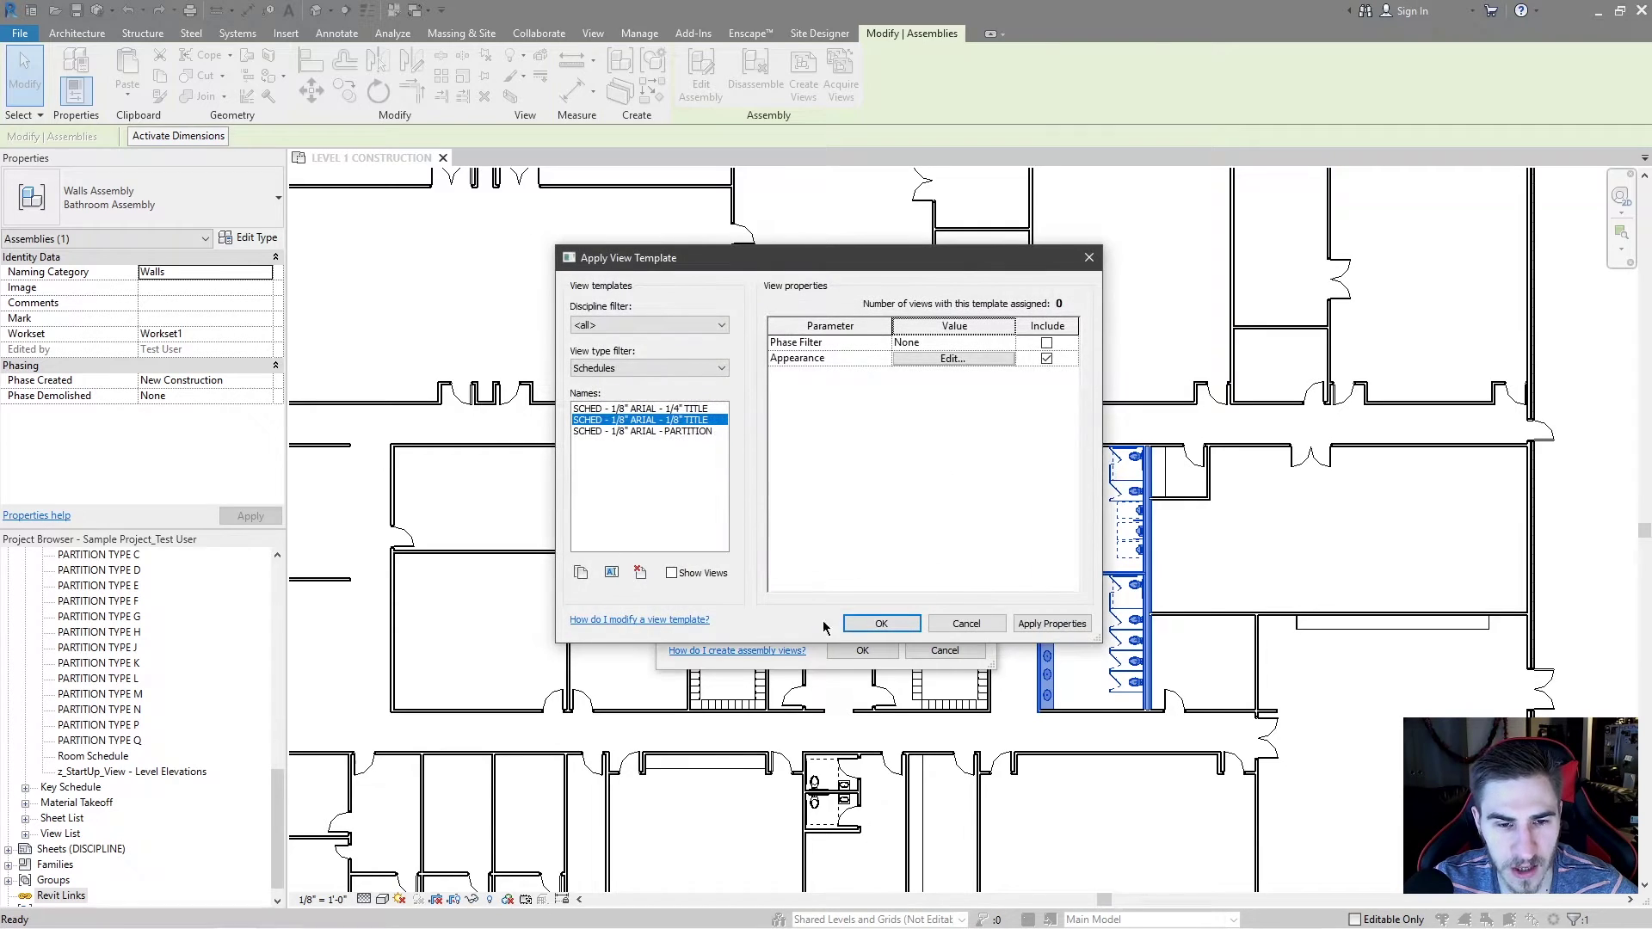
click(871, 619)
Step: Review the chosen views, exclude the sheet from them, and generate the Bathroom Assembly views
scroll(895, 439, up, 2)
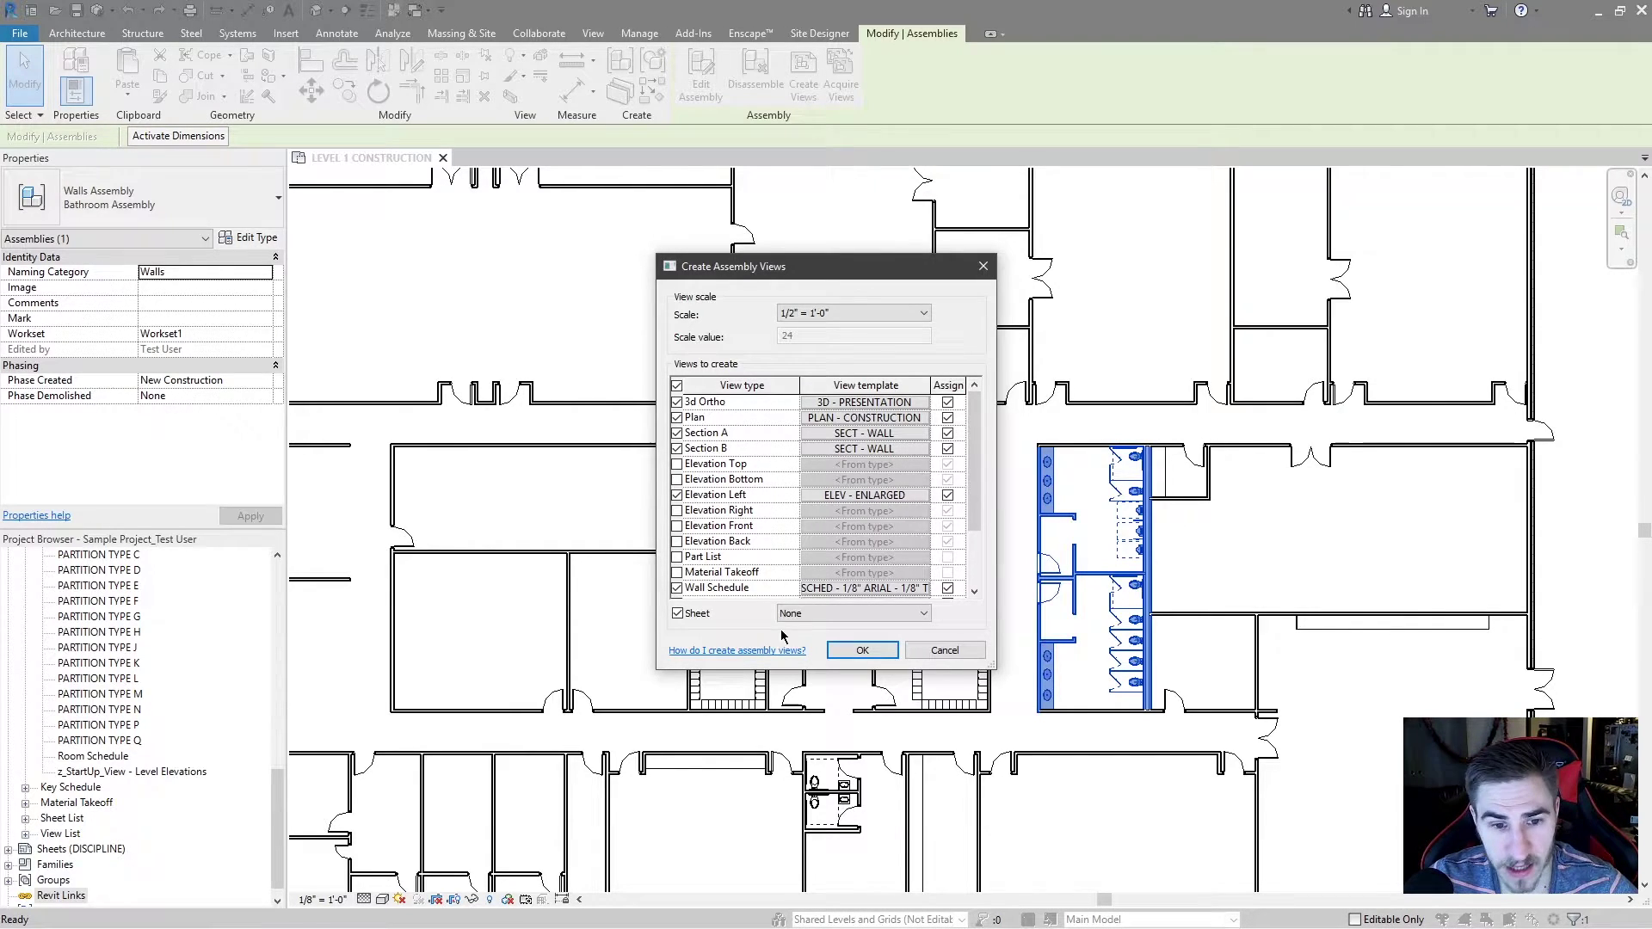
scroll(740, 585, down, 2)
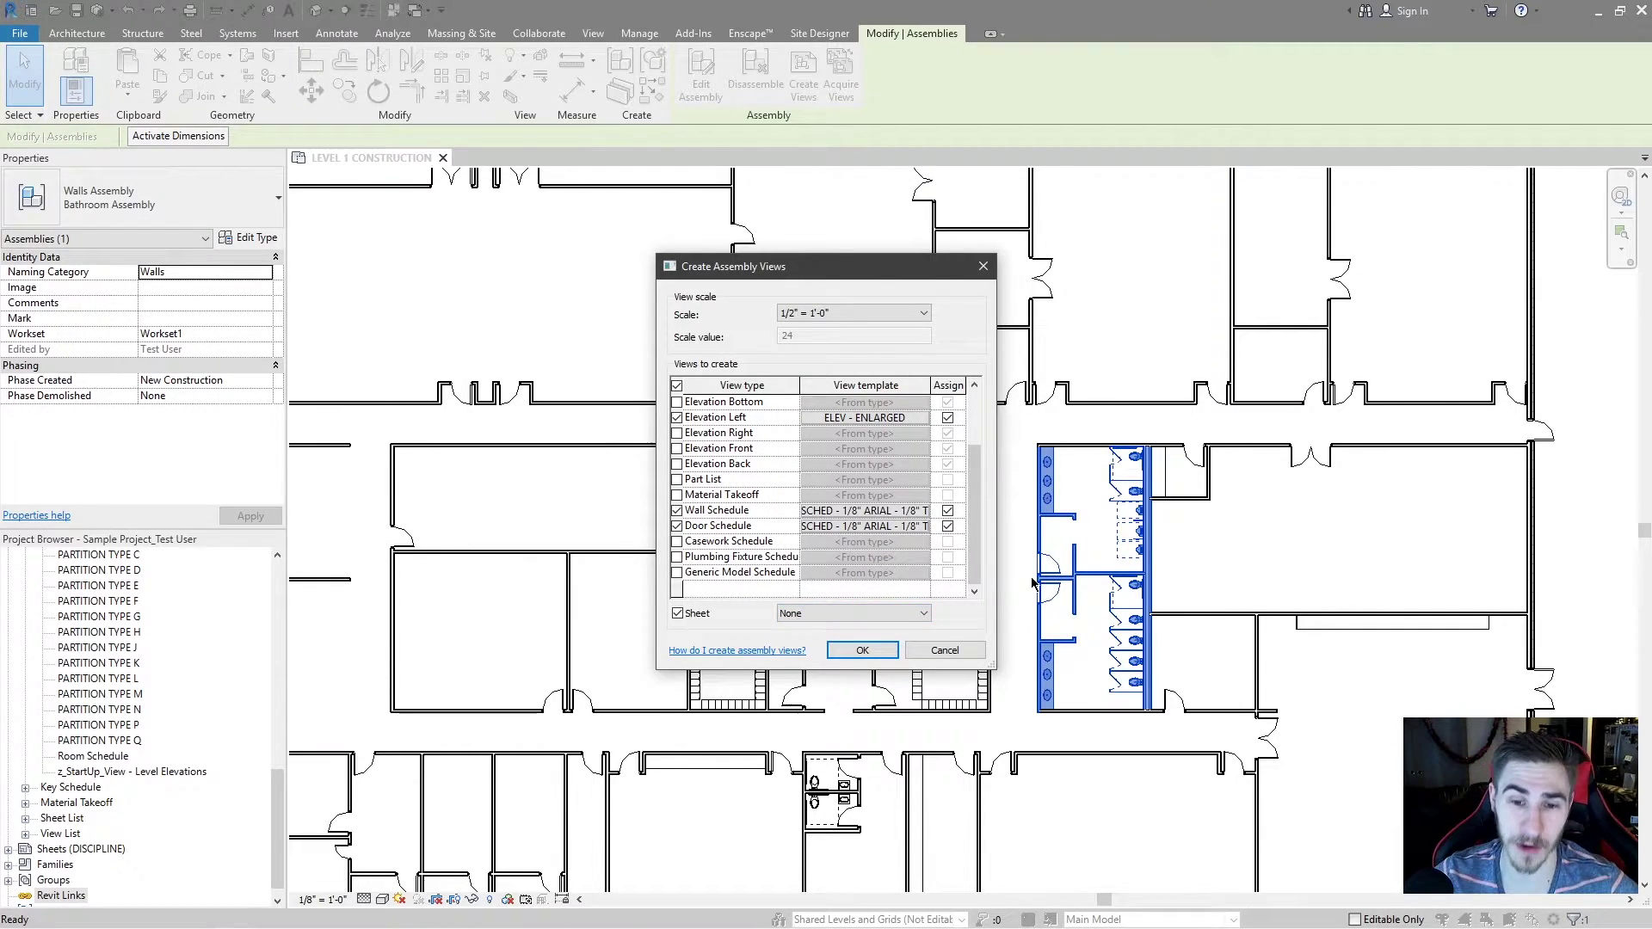
click(826, 612)
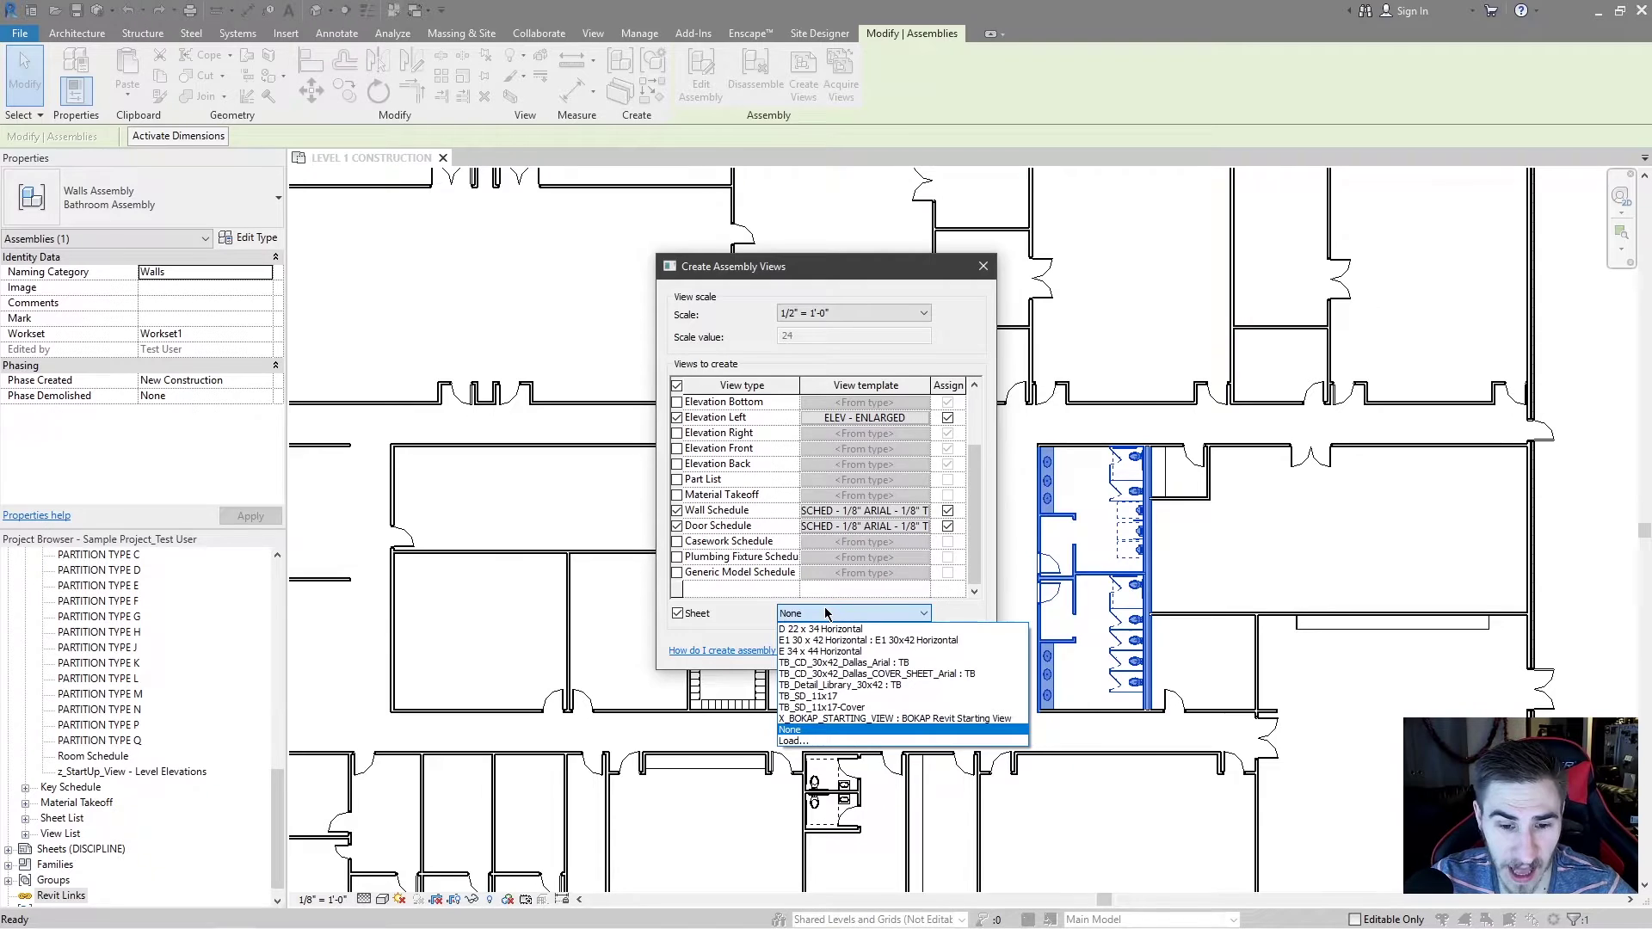
click(839, 608)
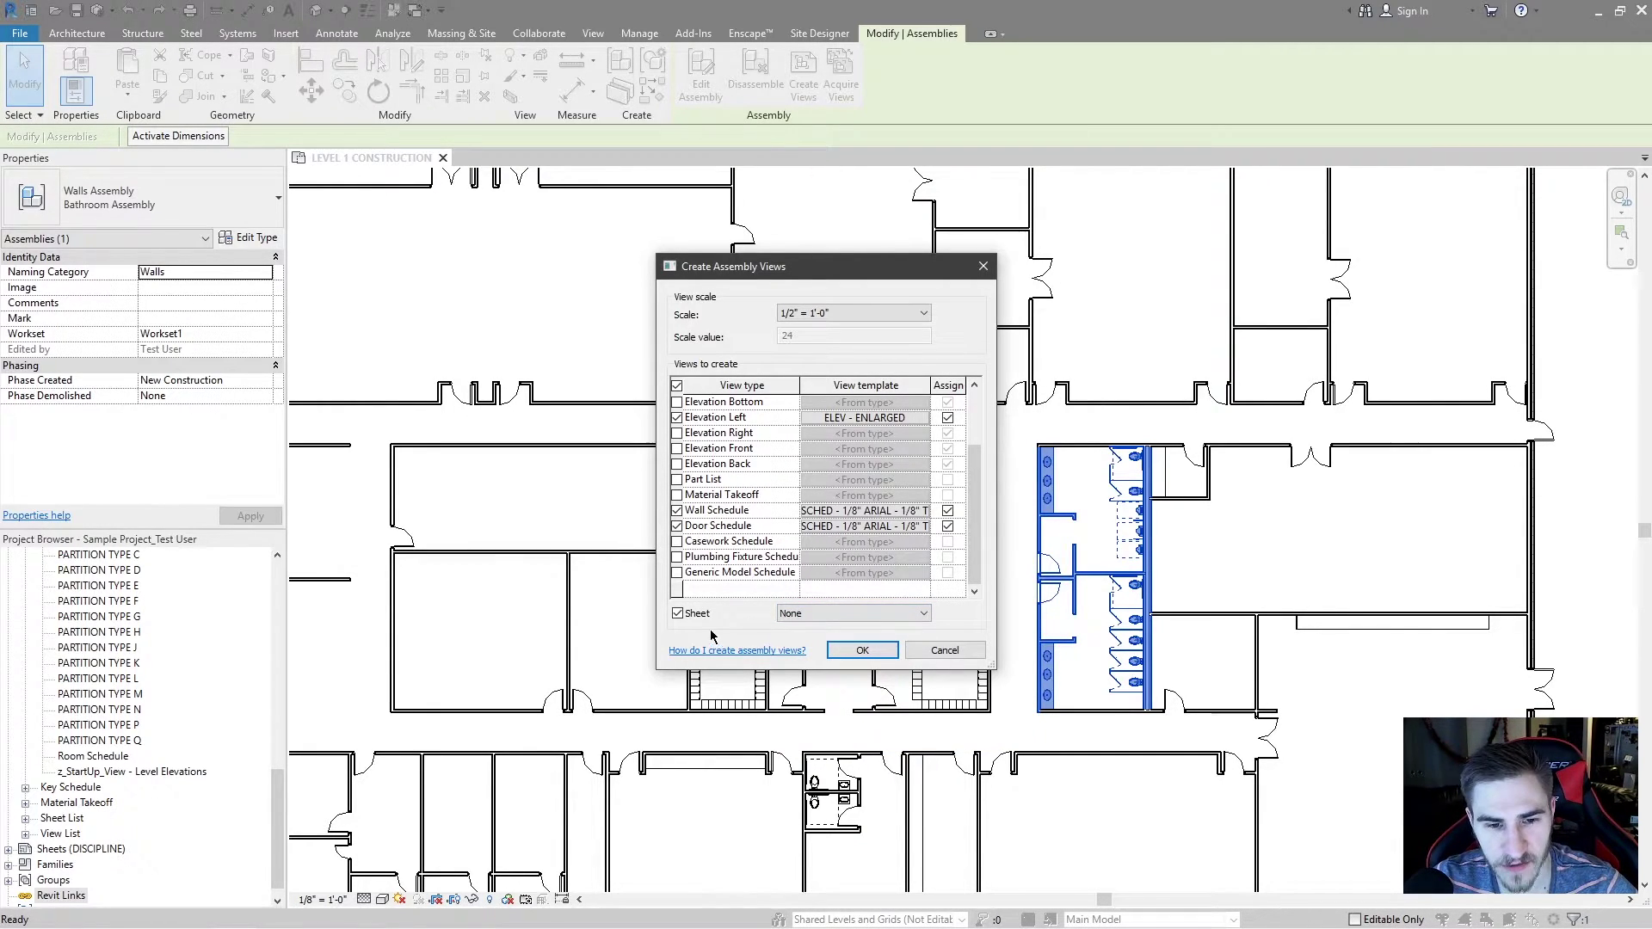
click(679, 614)
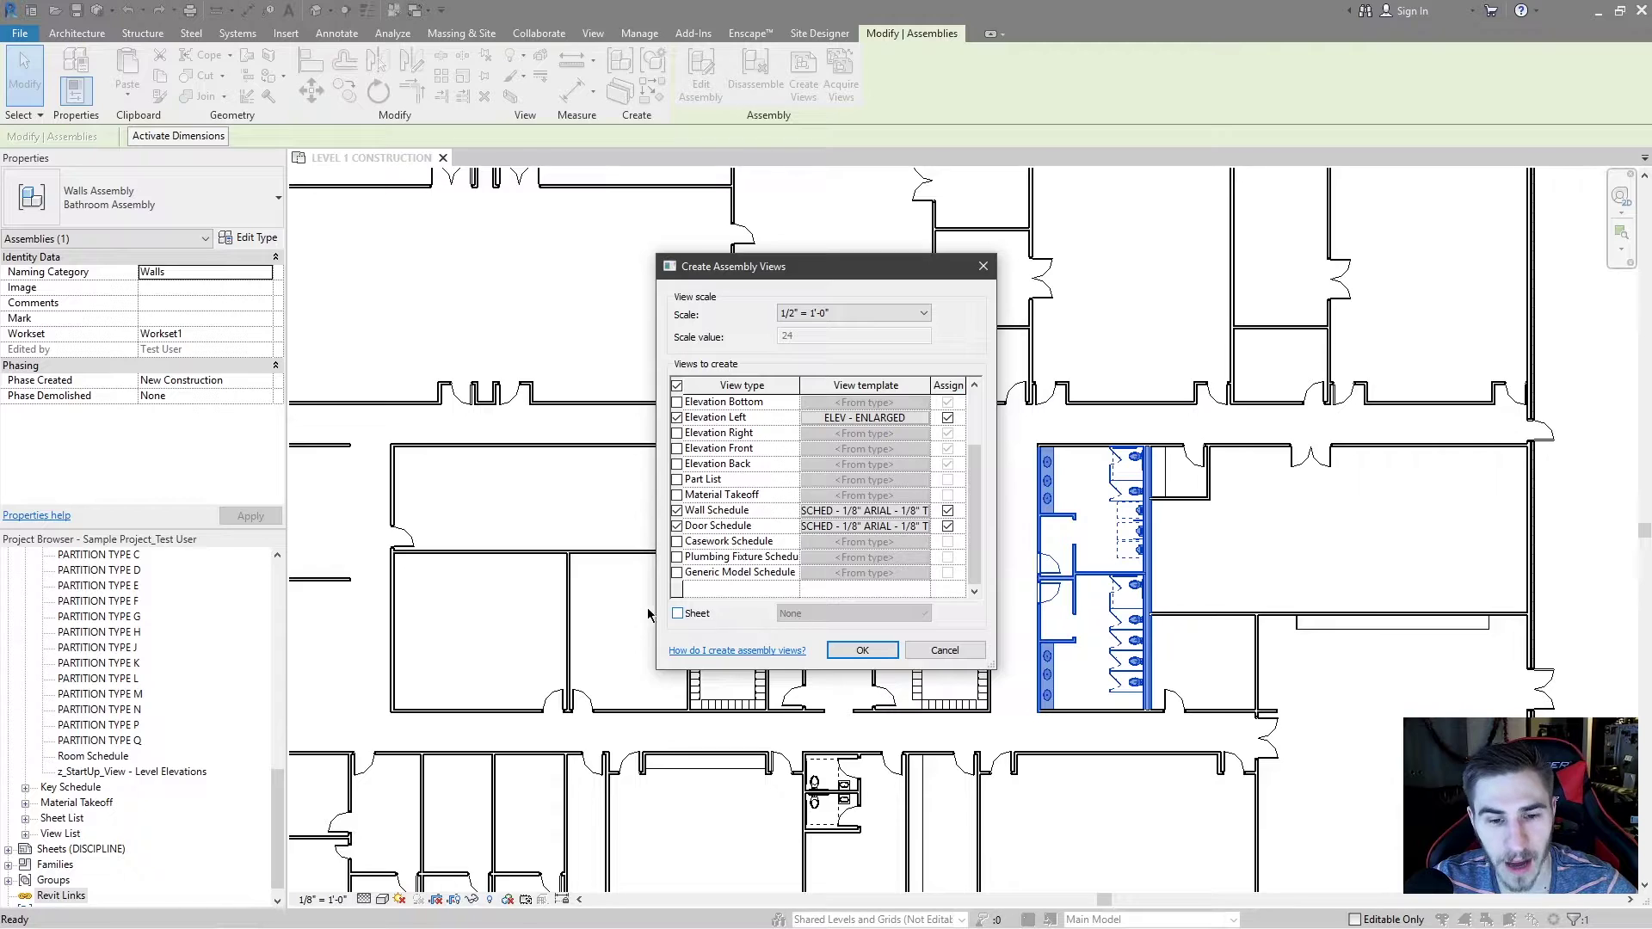
click(862, 650)
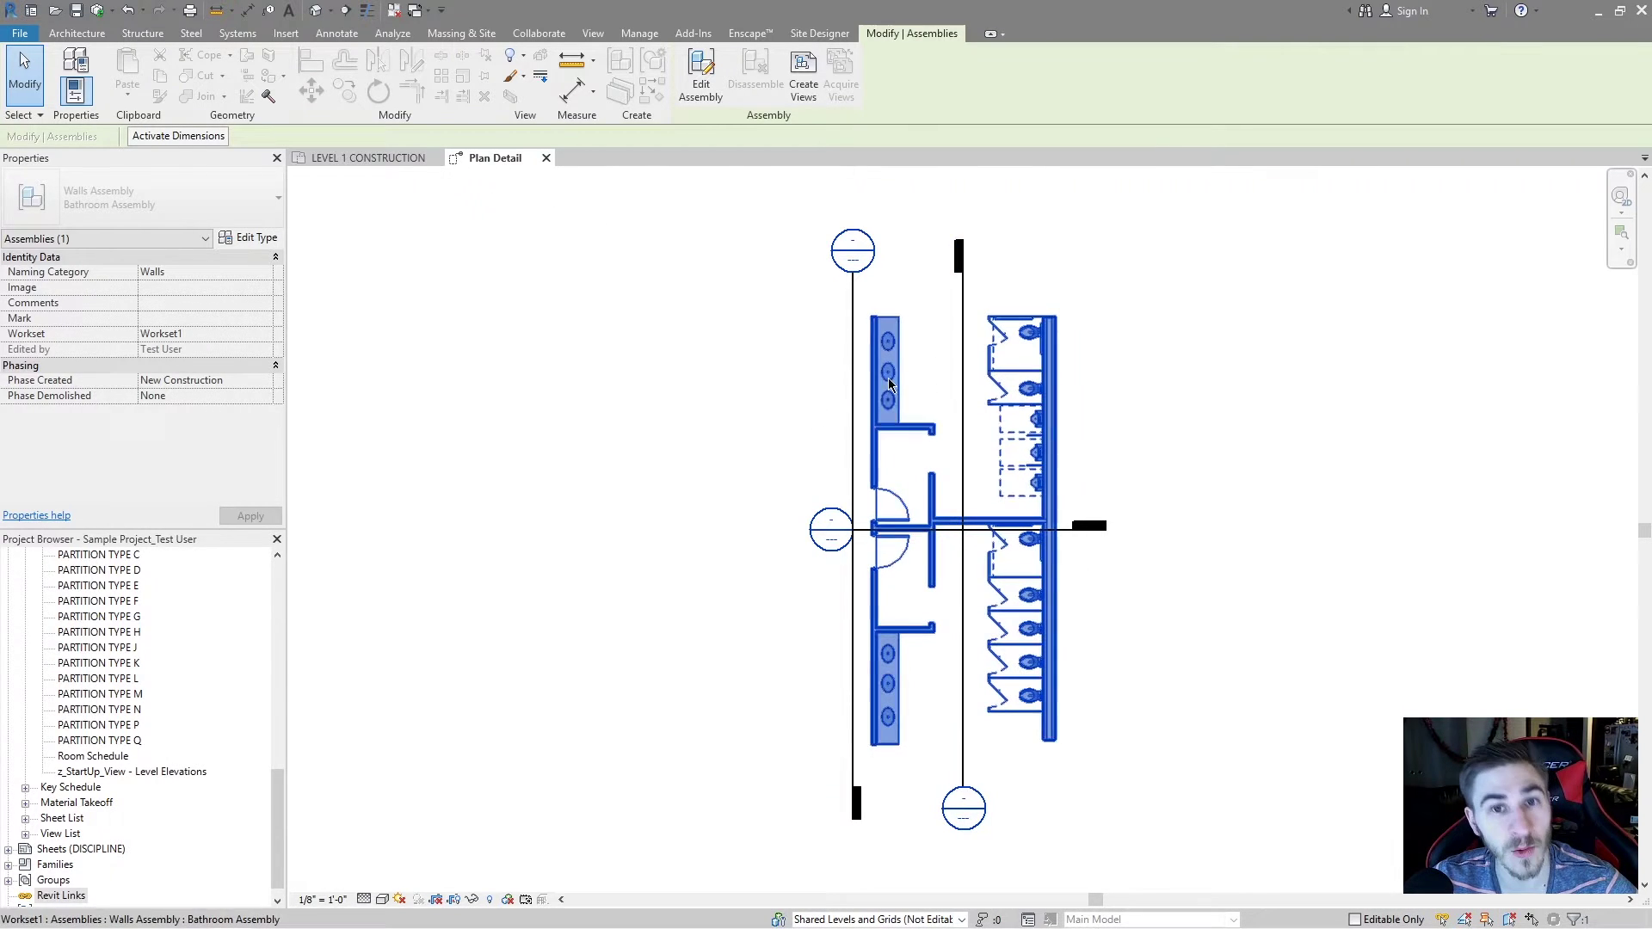
Step: Inspect the Elevation Left marker beside the restroom walls in the Plan Detail view
click(712, 557)
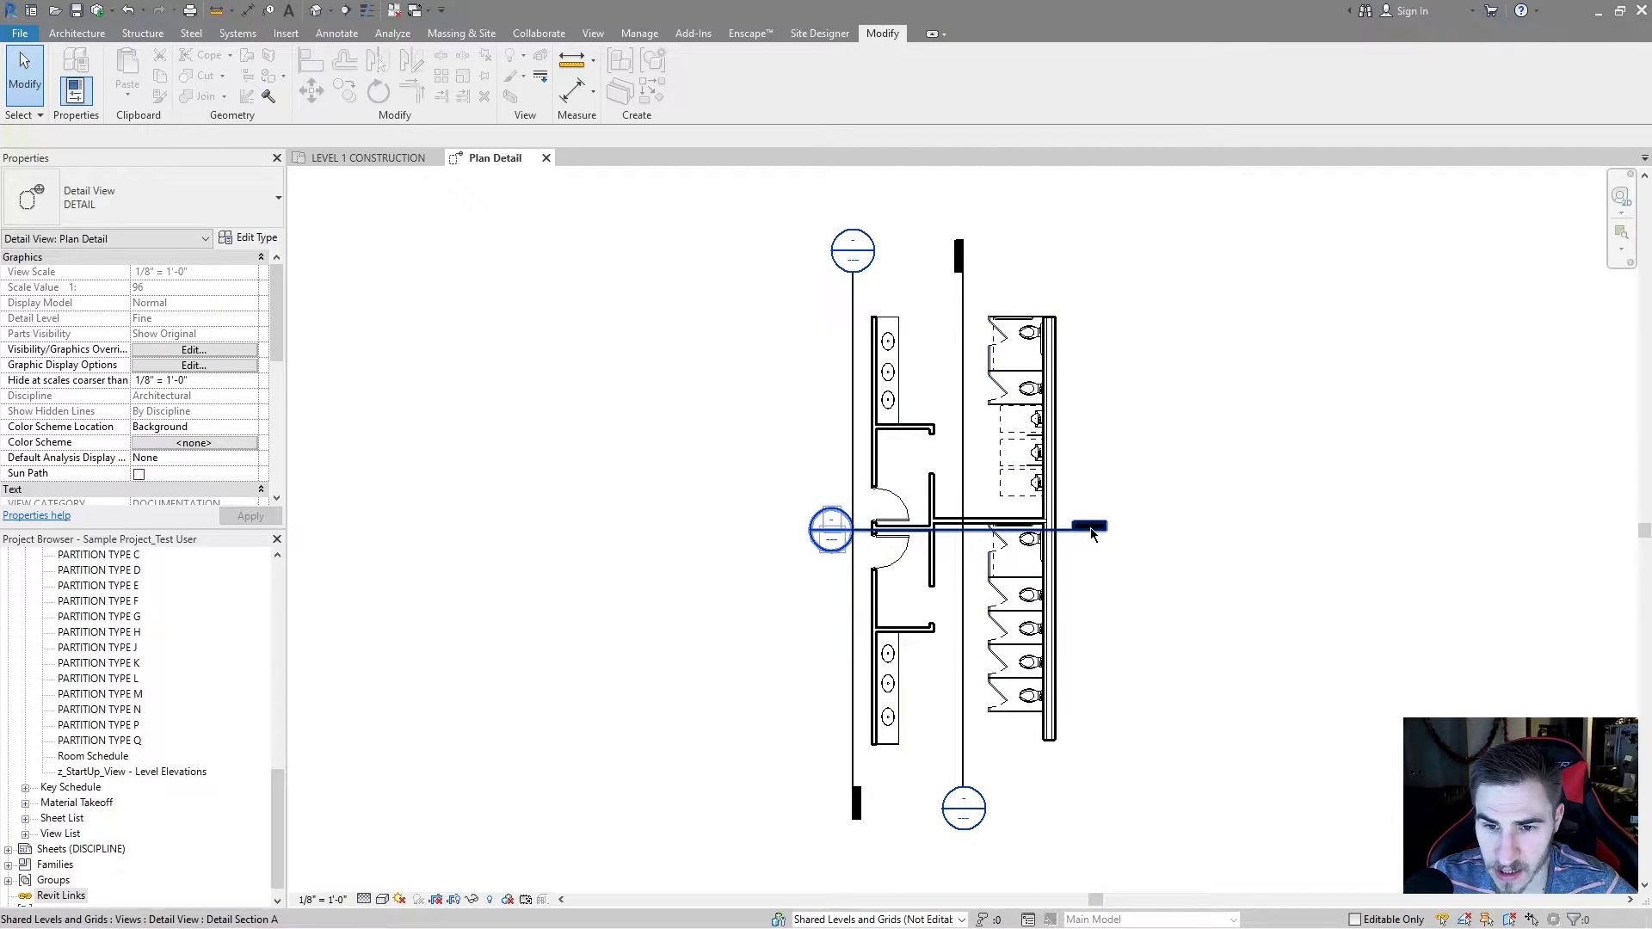
click(852, 430)
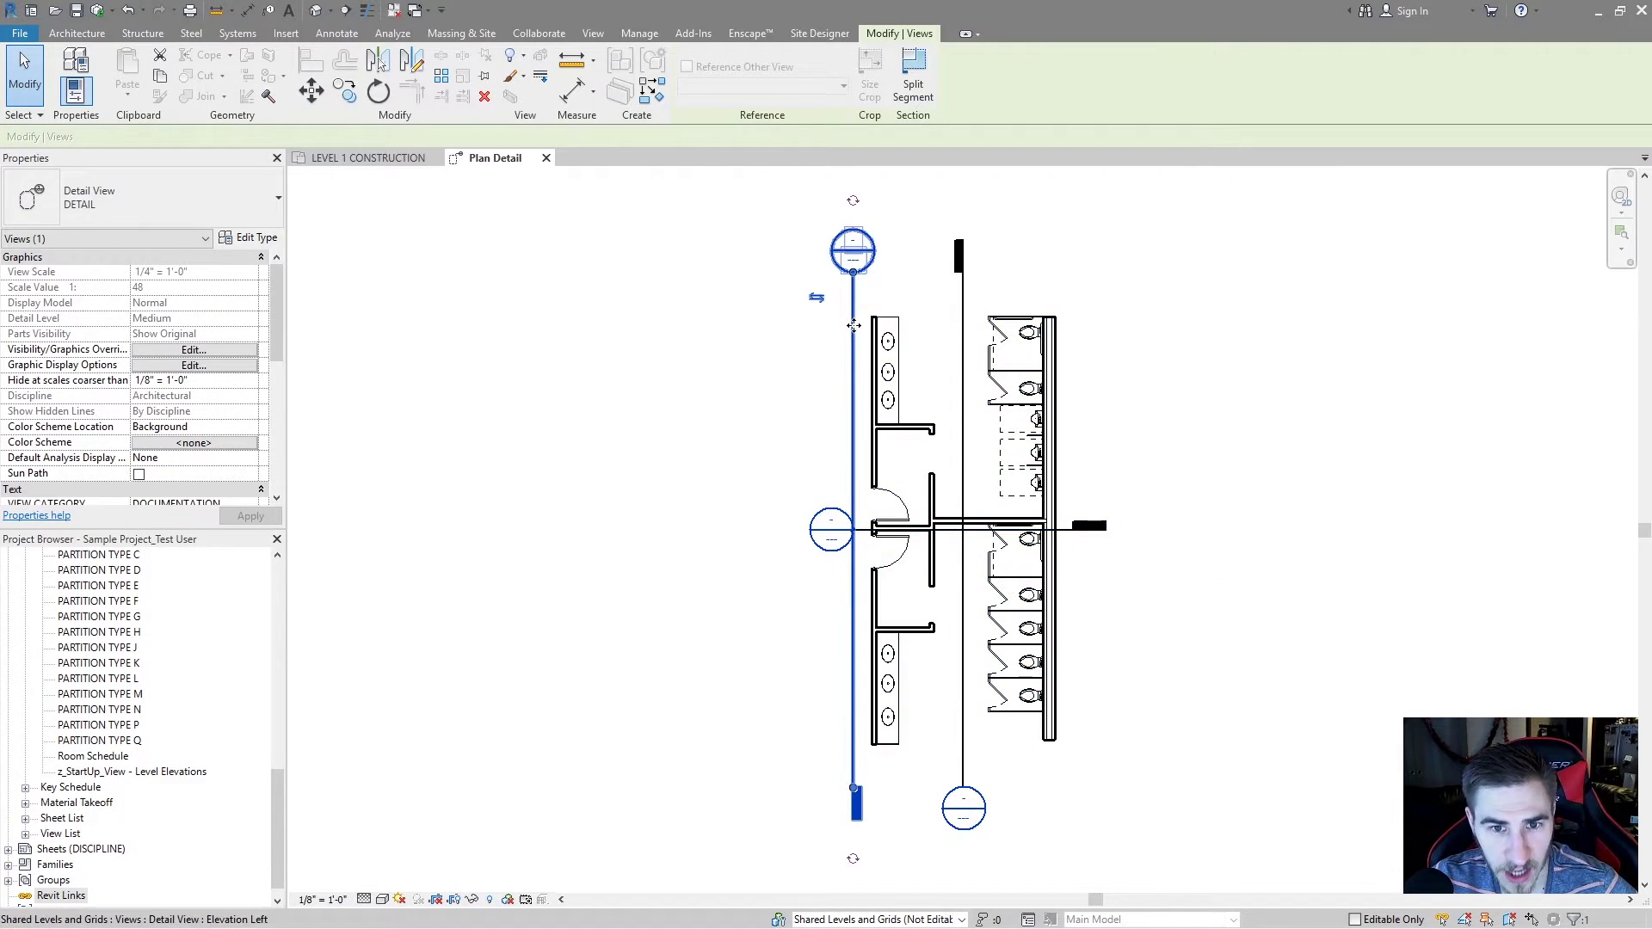
click(602, 435)
Step: Expand Assemblies and Bathroom Assembly in the Project Browser and look over the views generated for it
scroll(269, 814, down, 1)
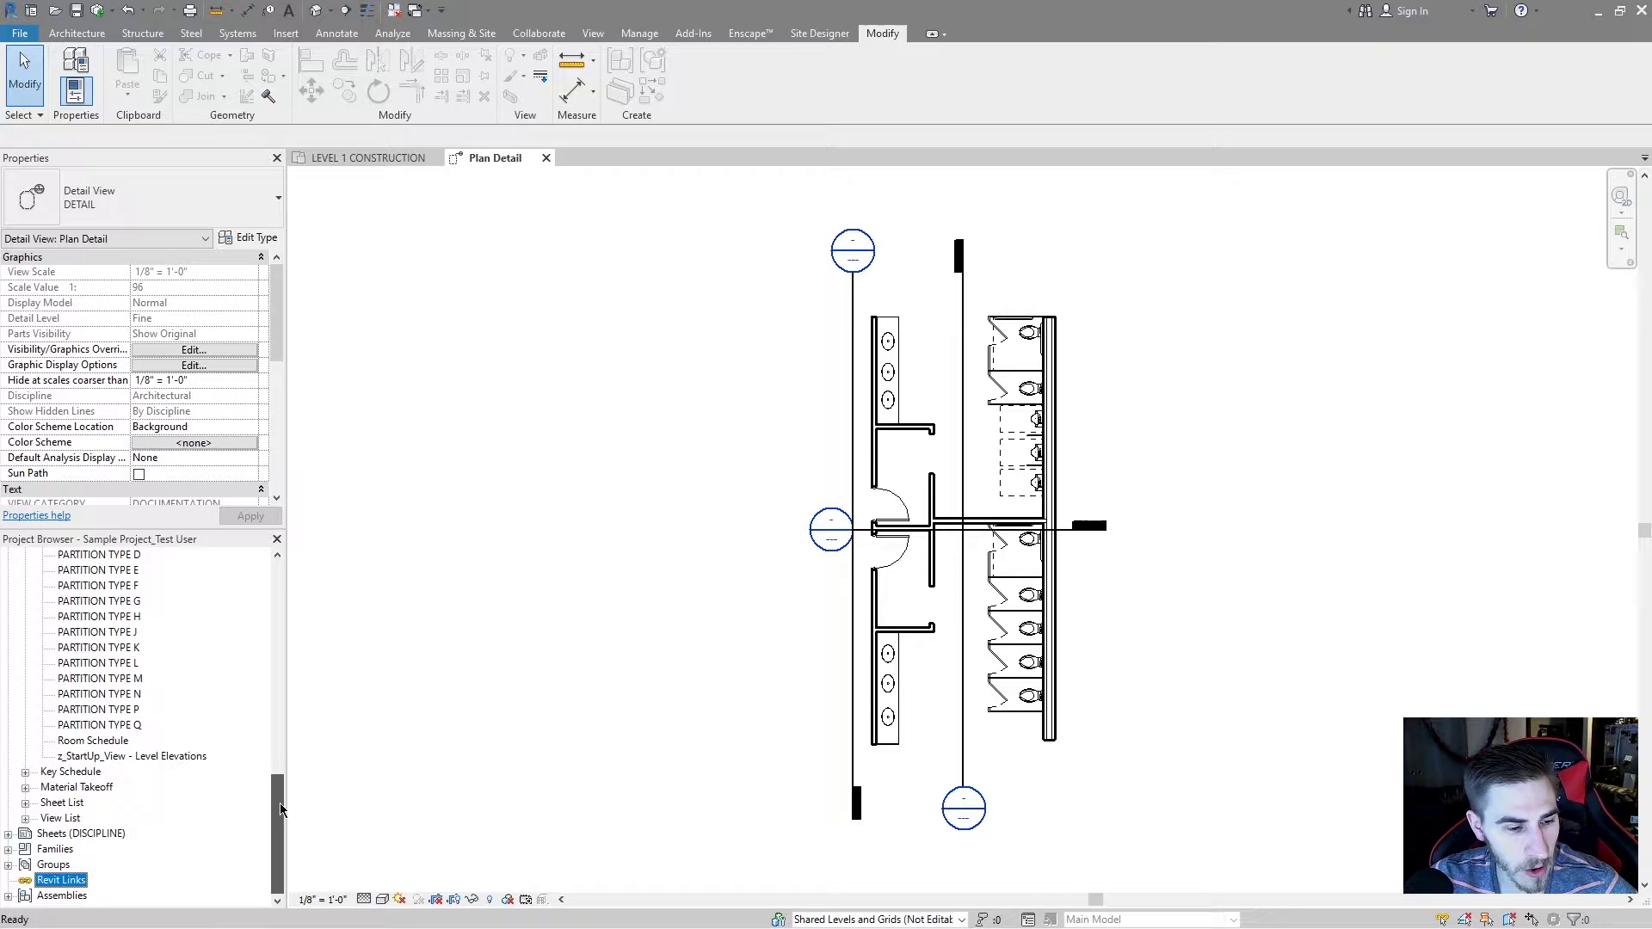
click(62, 880)
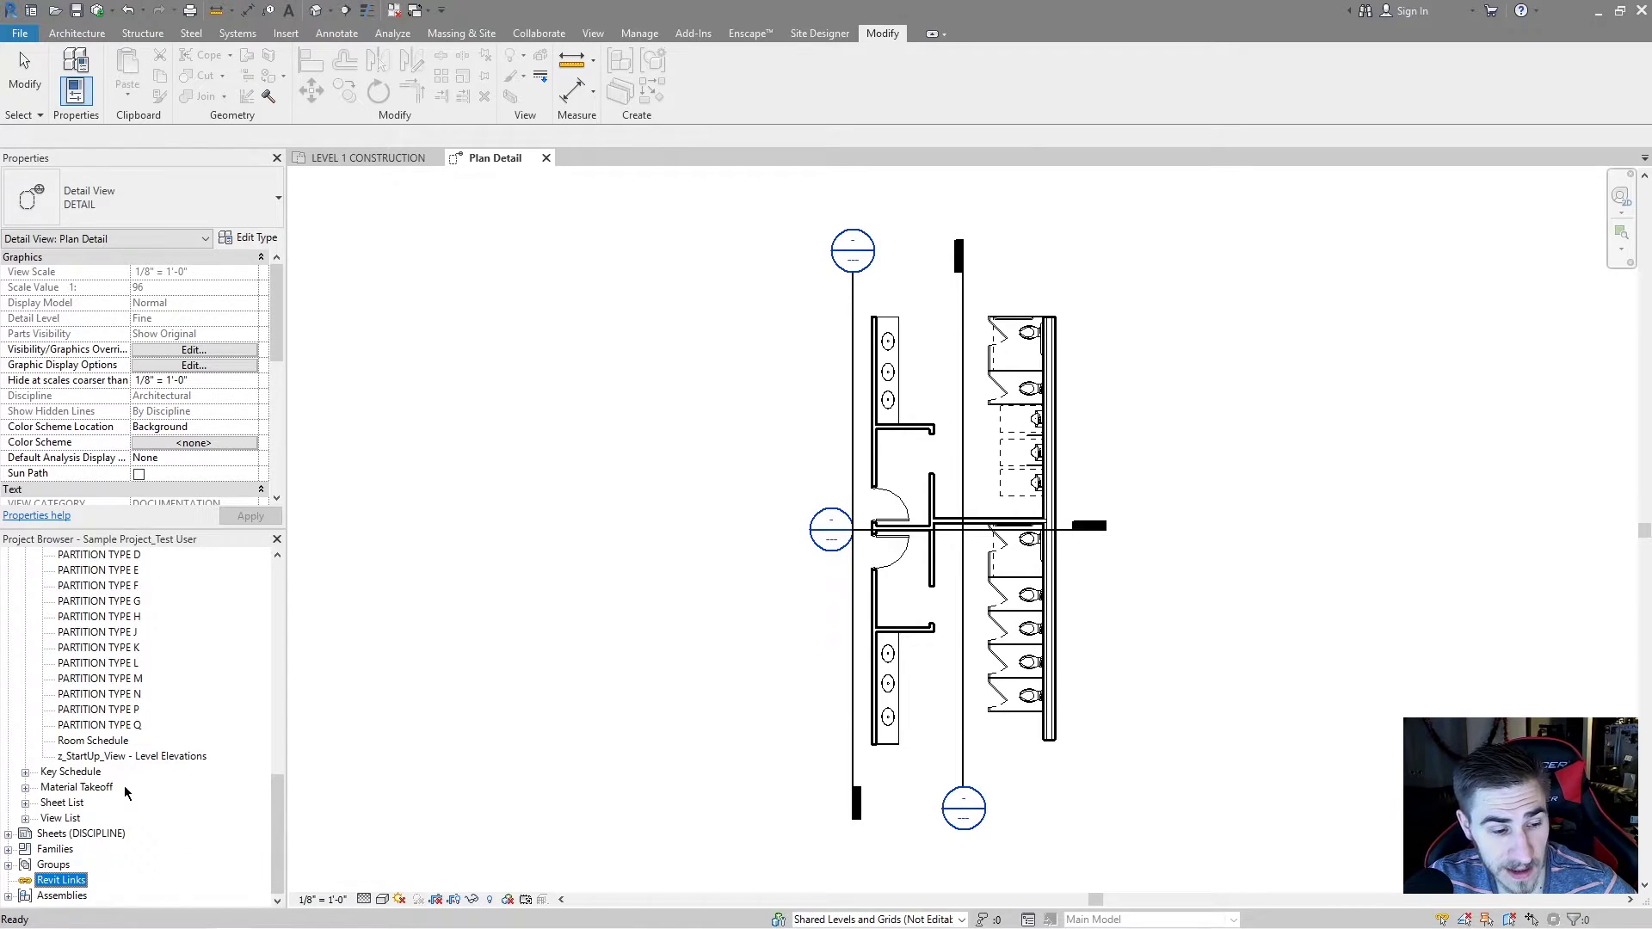
click(8, 895)
click(25, 897)
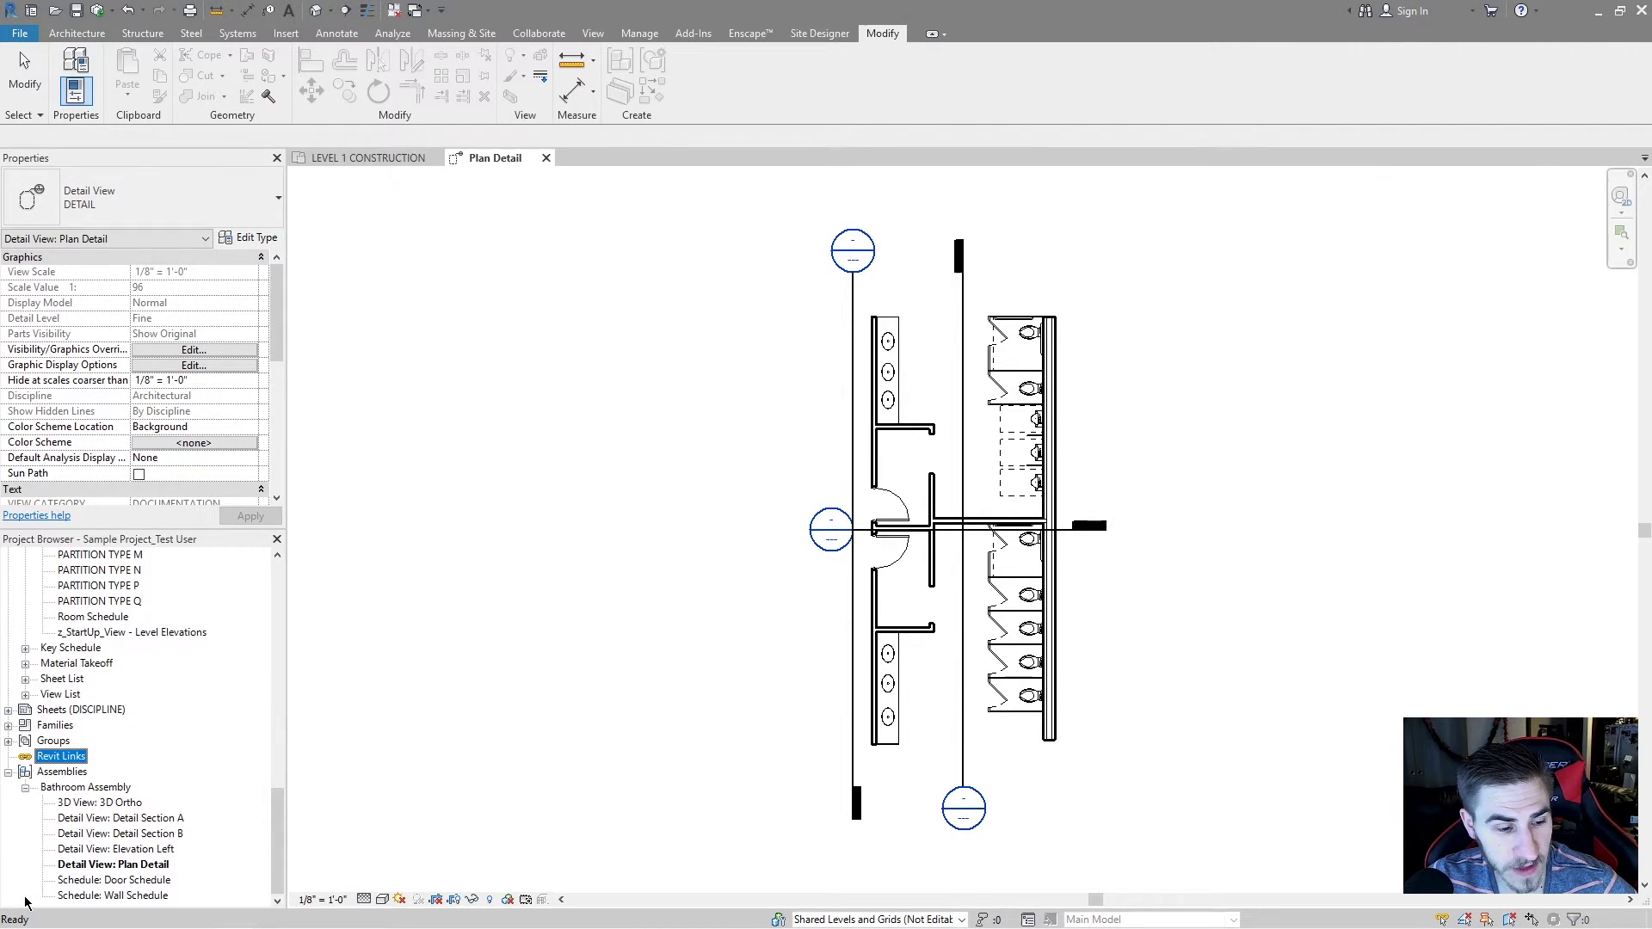
click(91, 881)
click(93, 813)
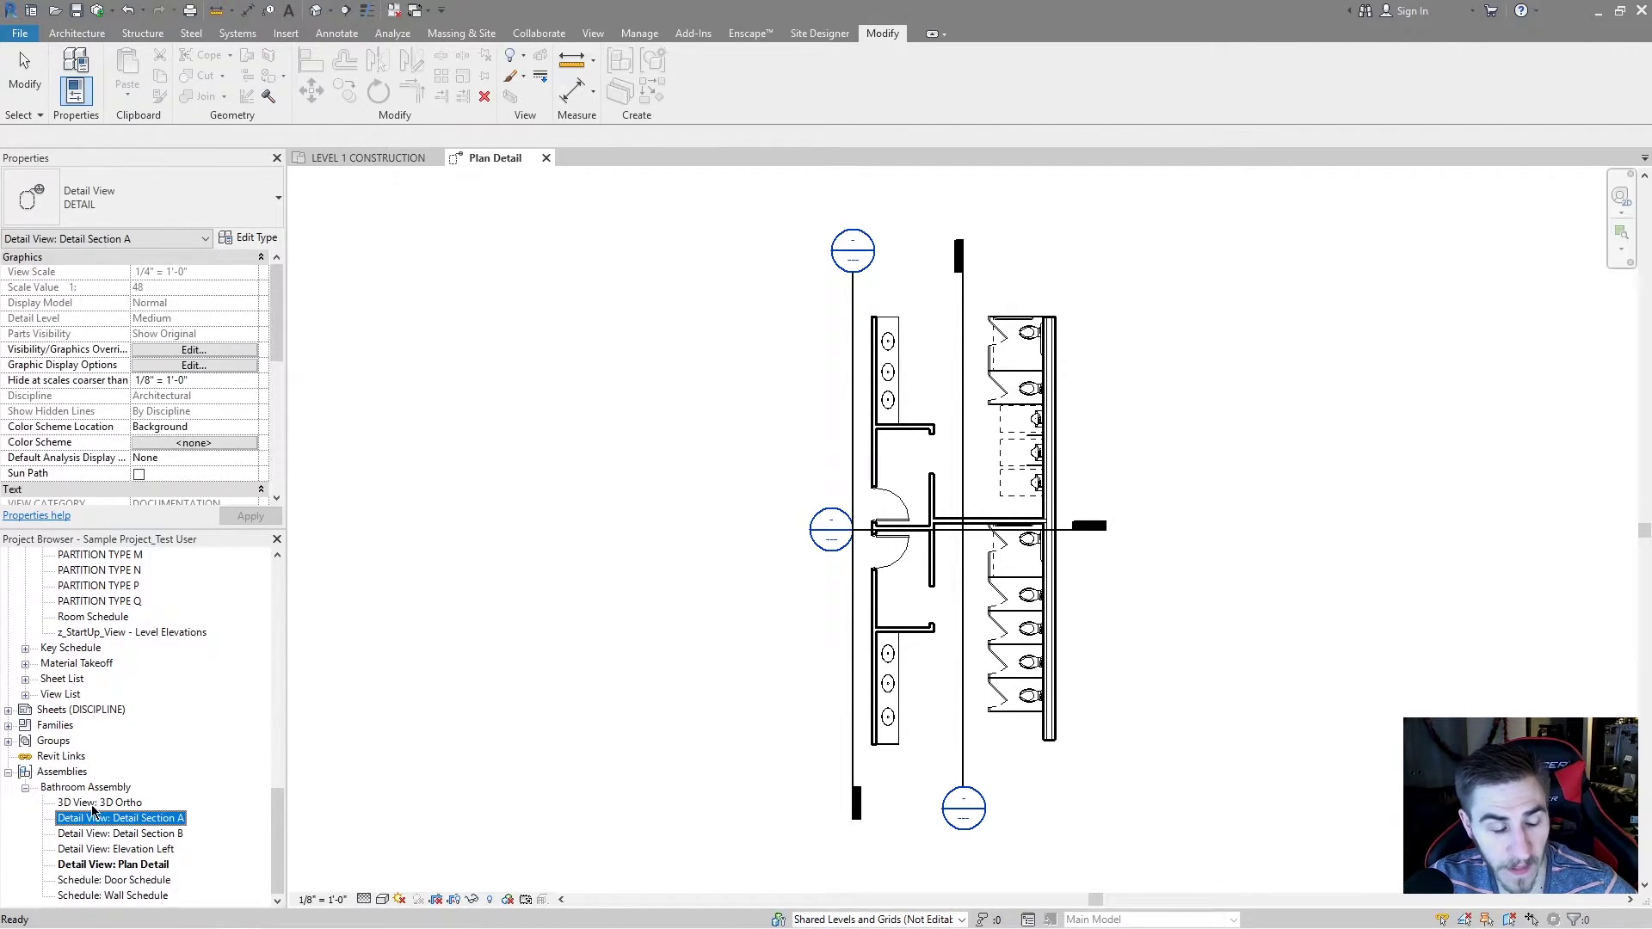
click(103, 788)
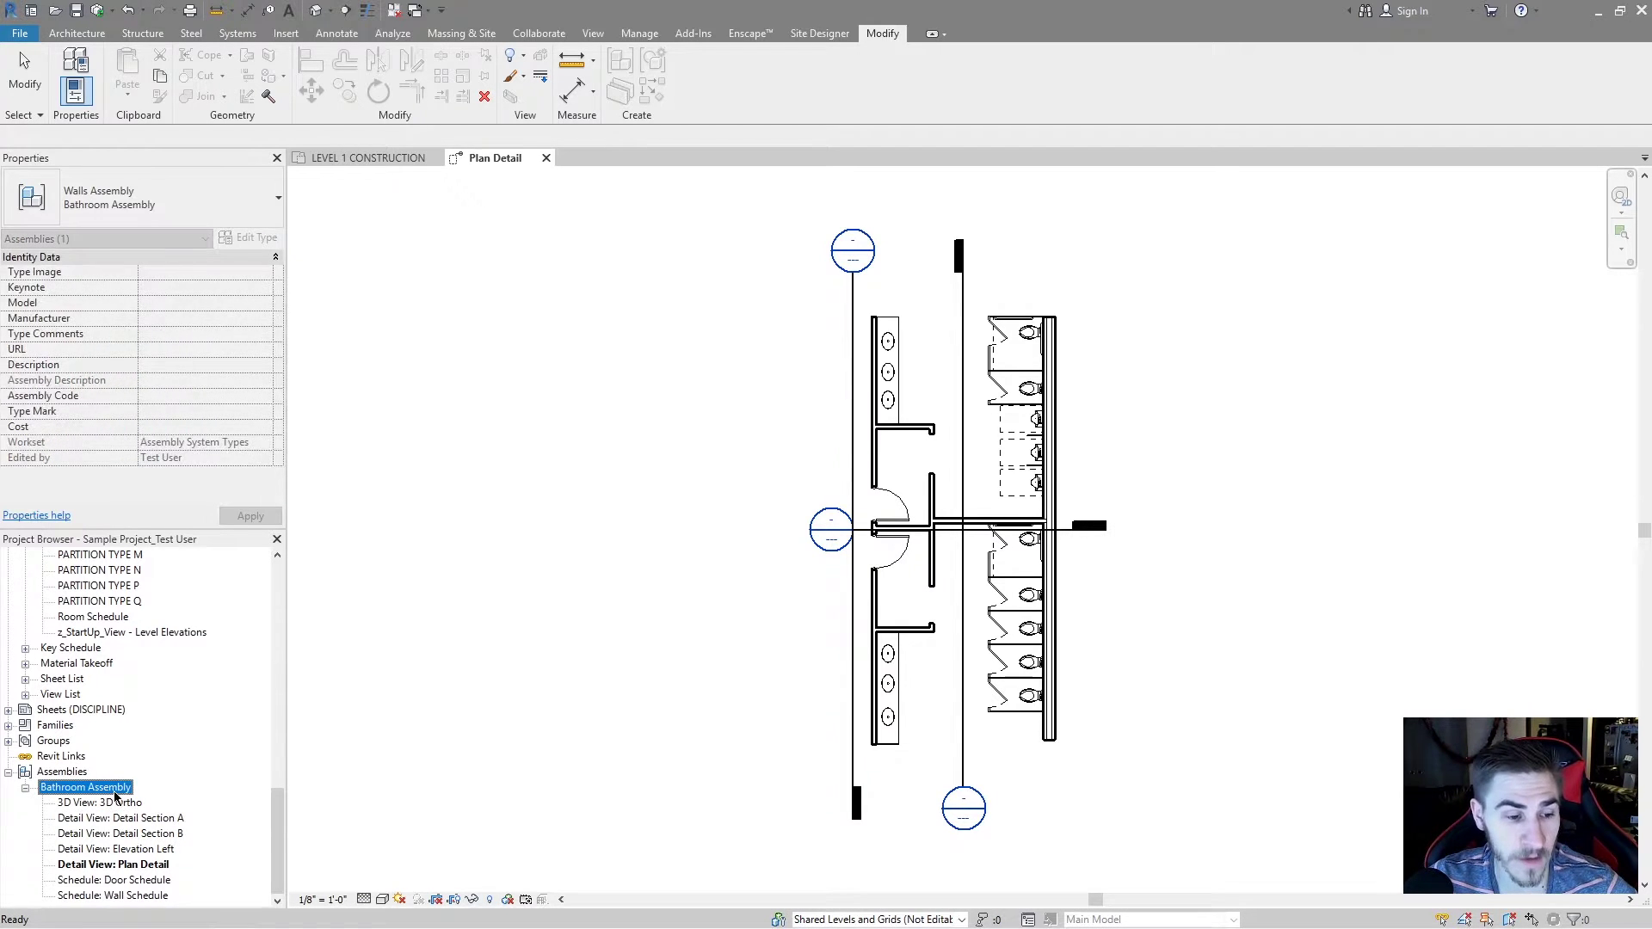
Step: Open the assembly's 3D Ortho view, Door Schedule and Elevation Left view one after another to examine them
double_click(110, 804)
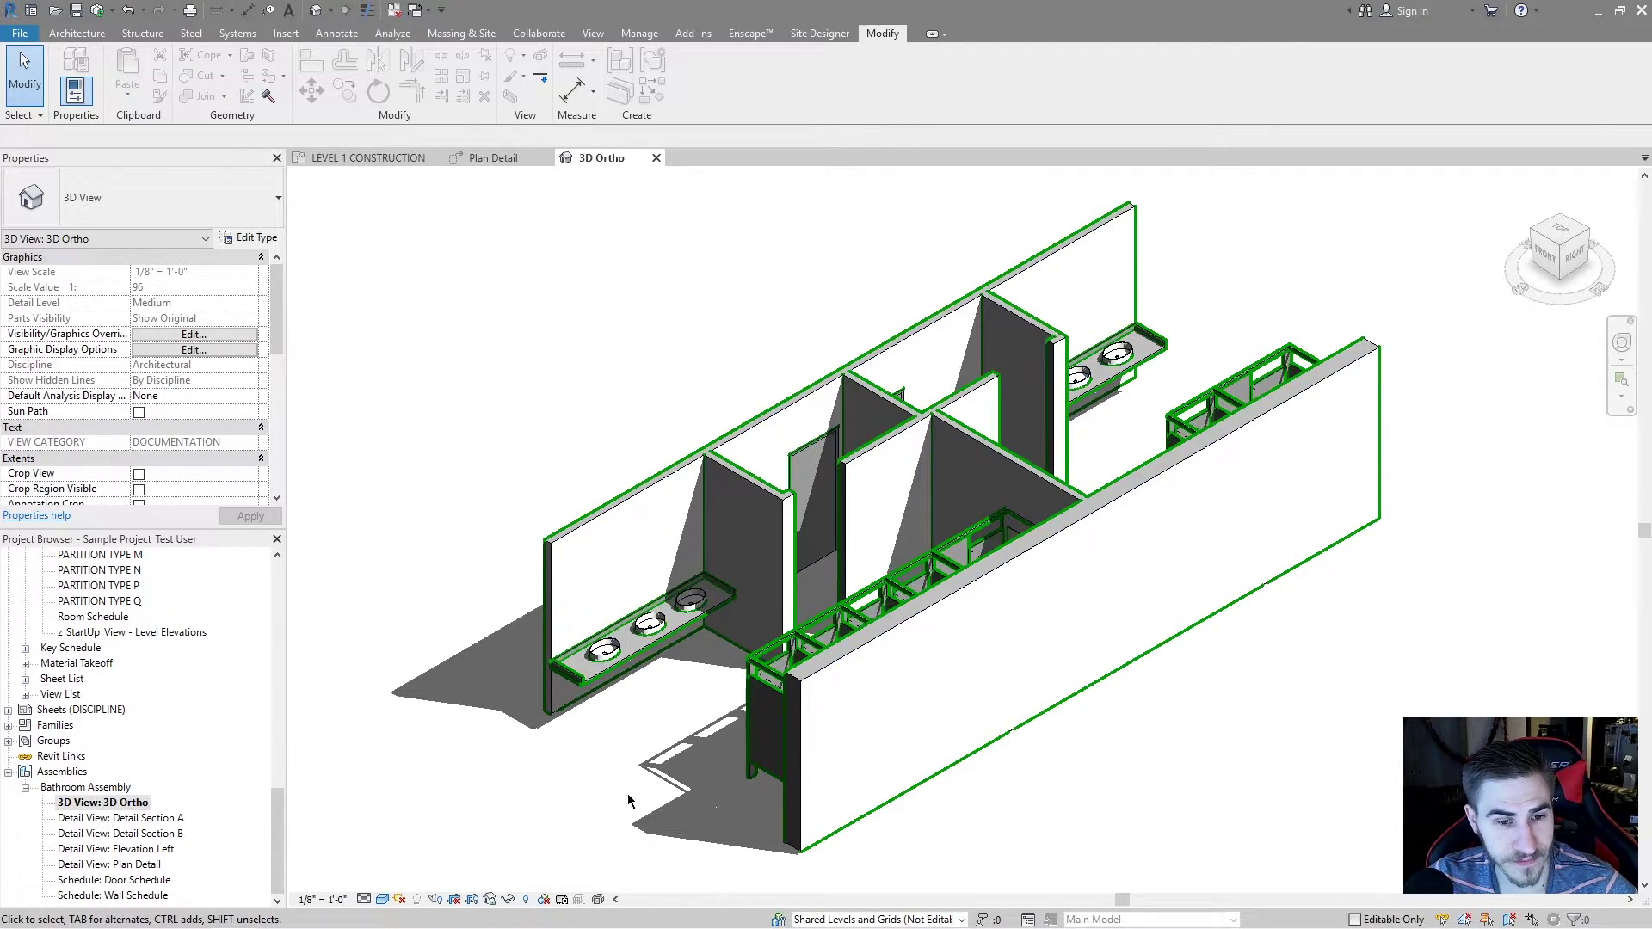
double_click(121, 881)
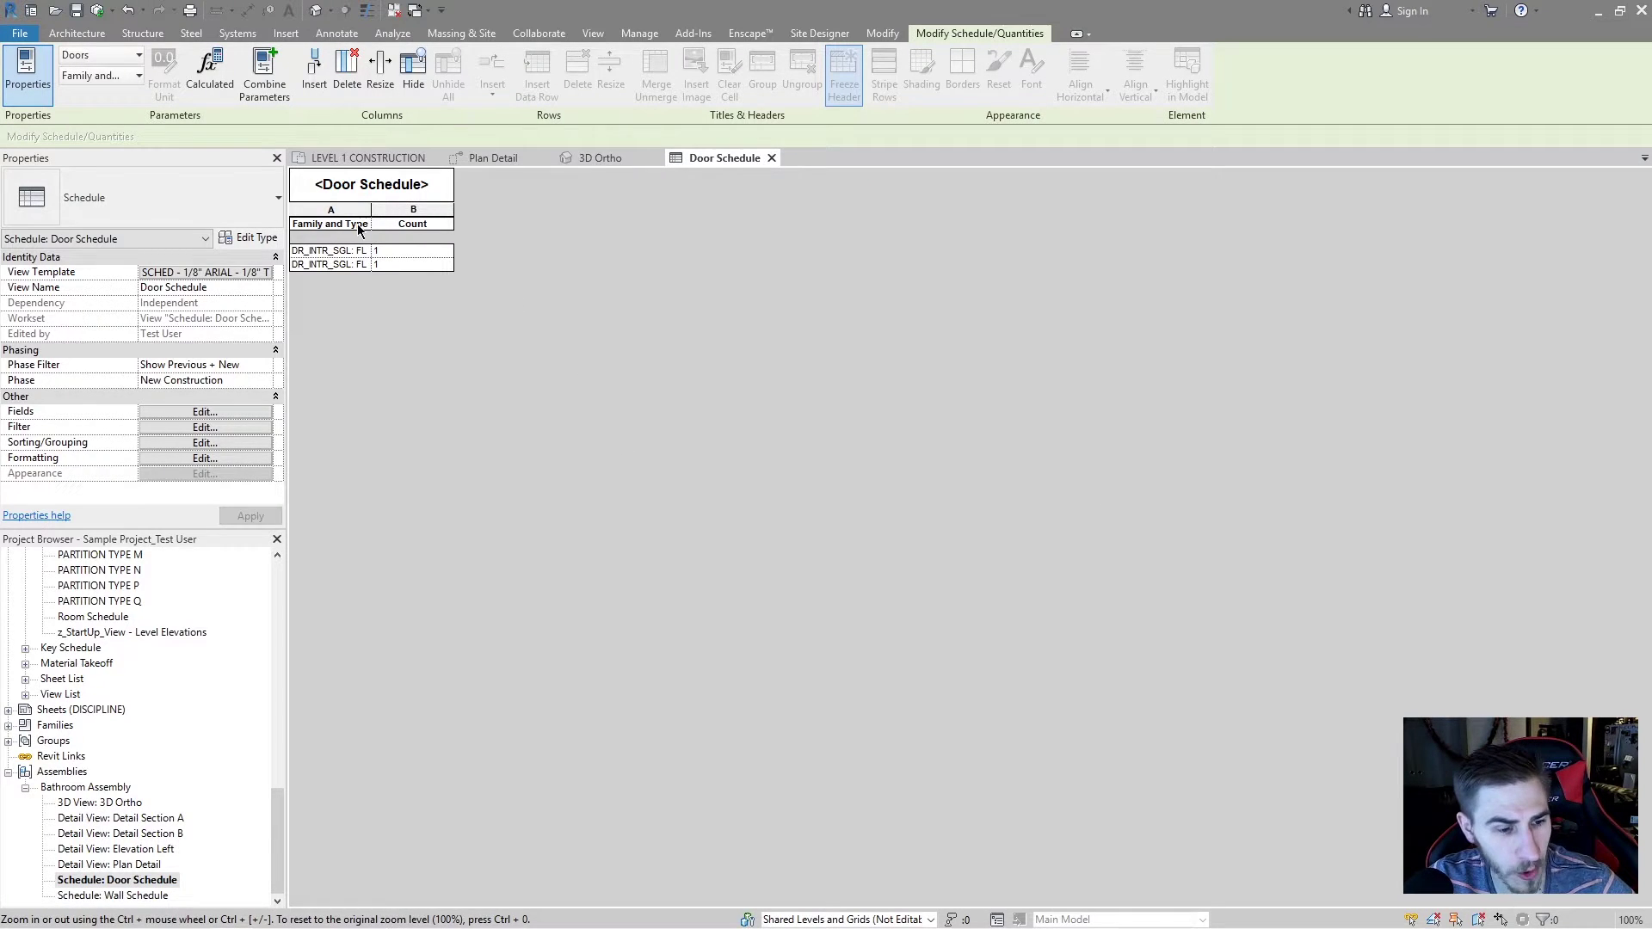
double_click(150, 849)
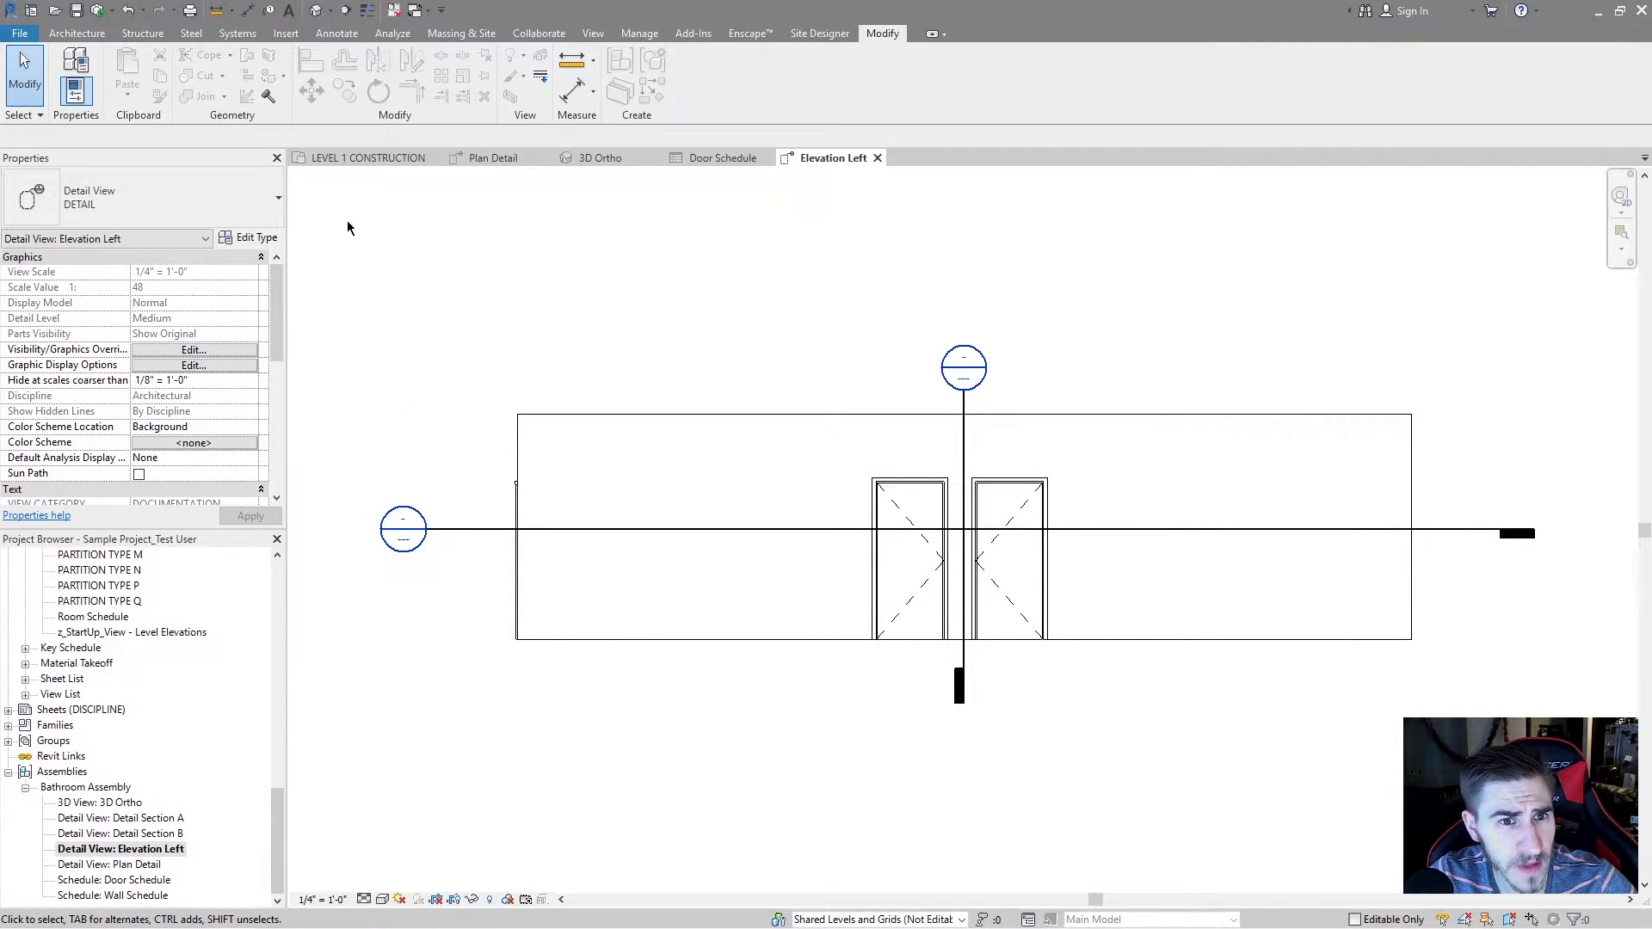
Step: Create a new sheet with the E 34 x 44 Horizontal titleblock
click(593, 33)
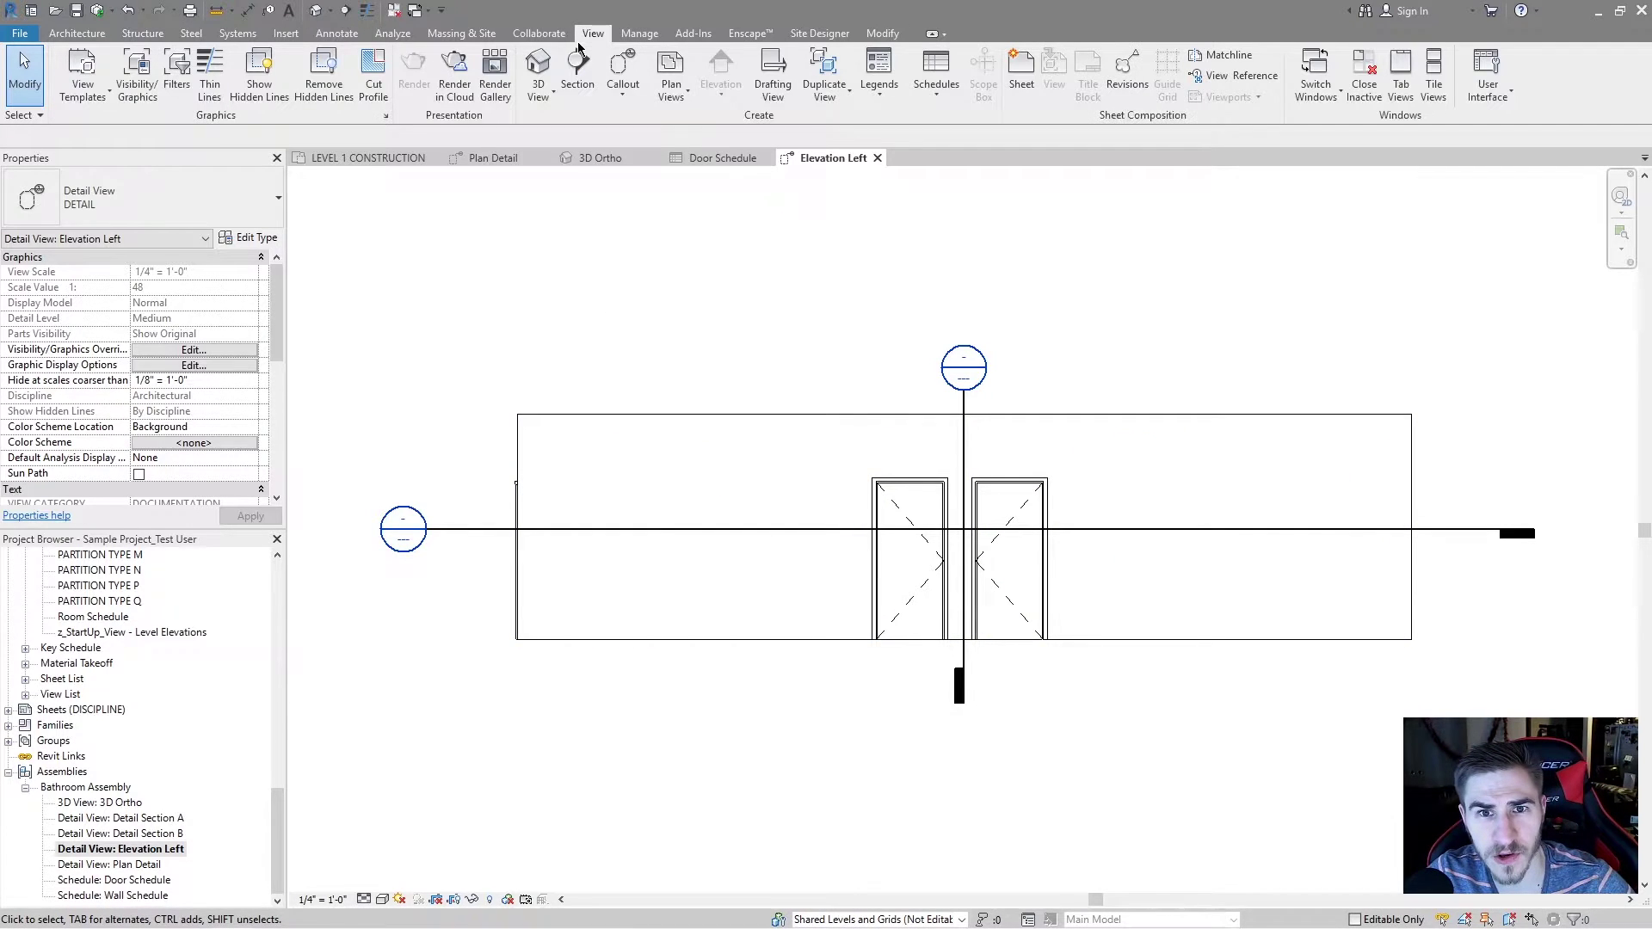
click(1021, 69)
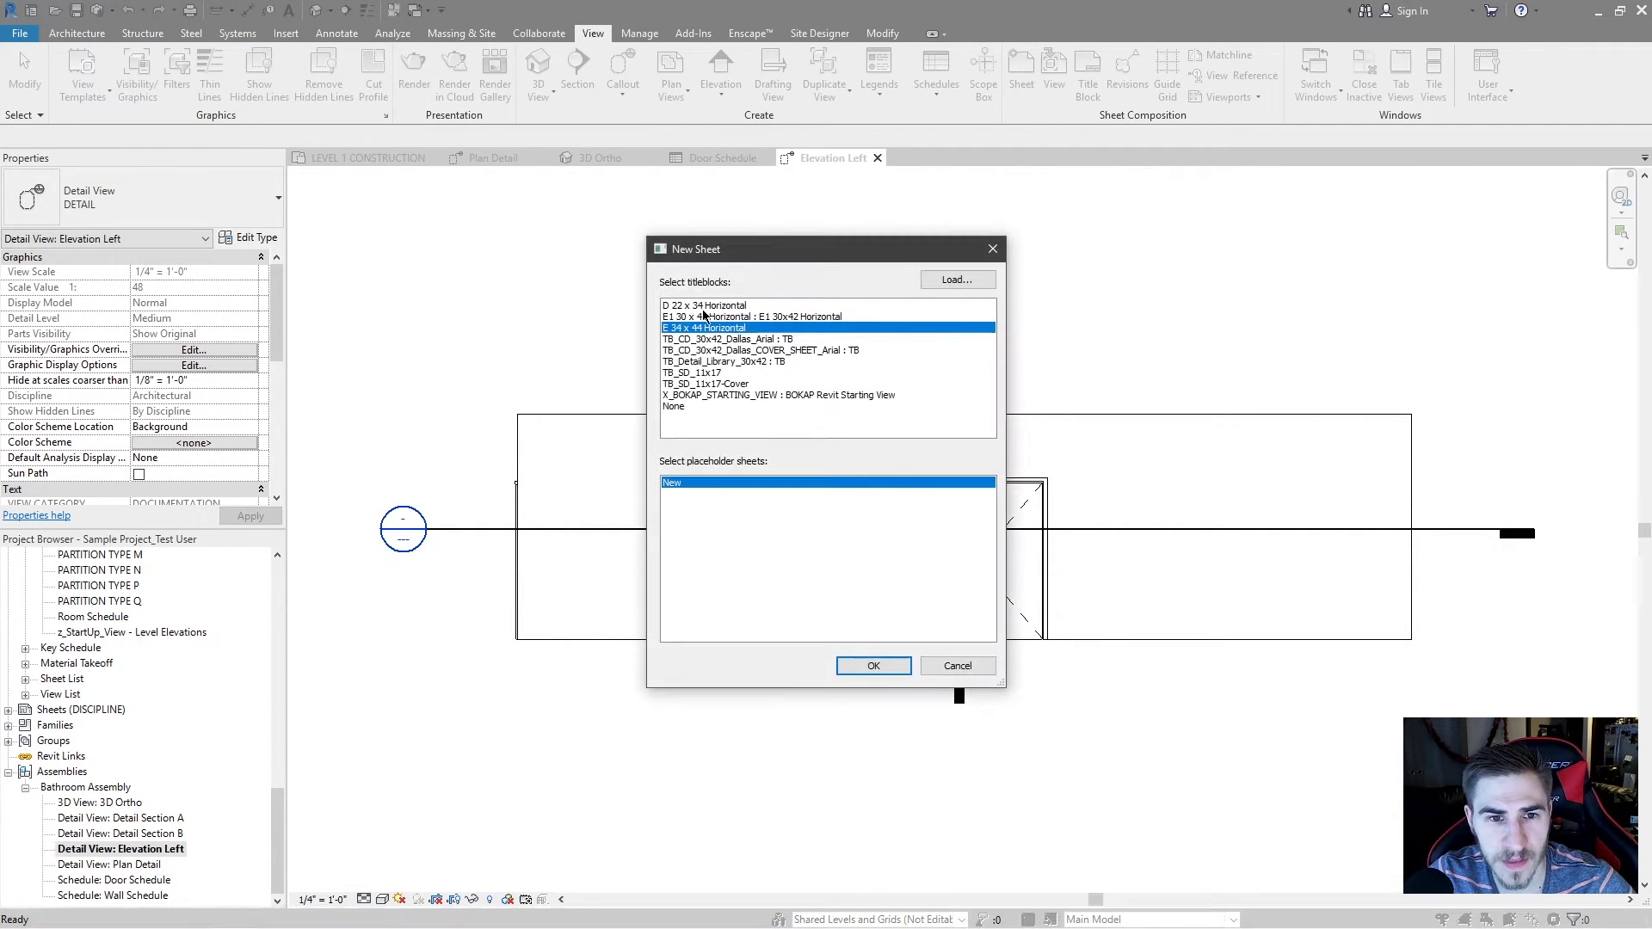
click(871, 665)
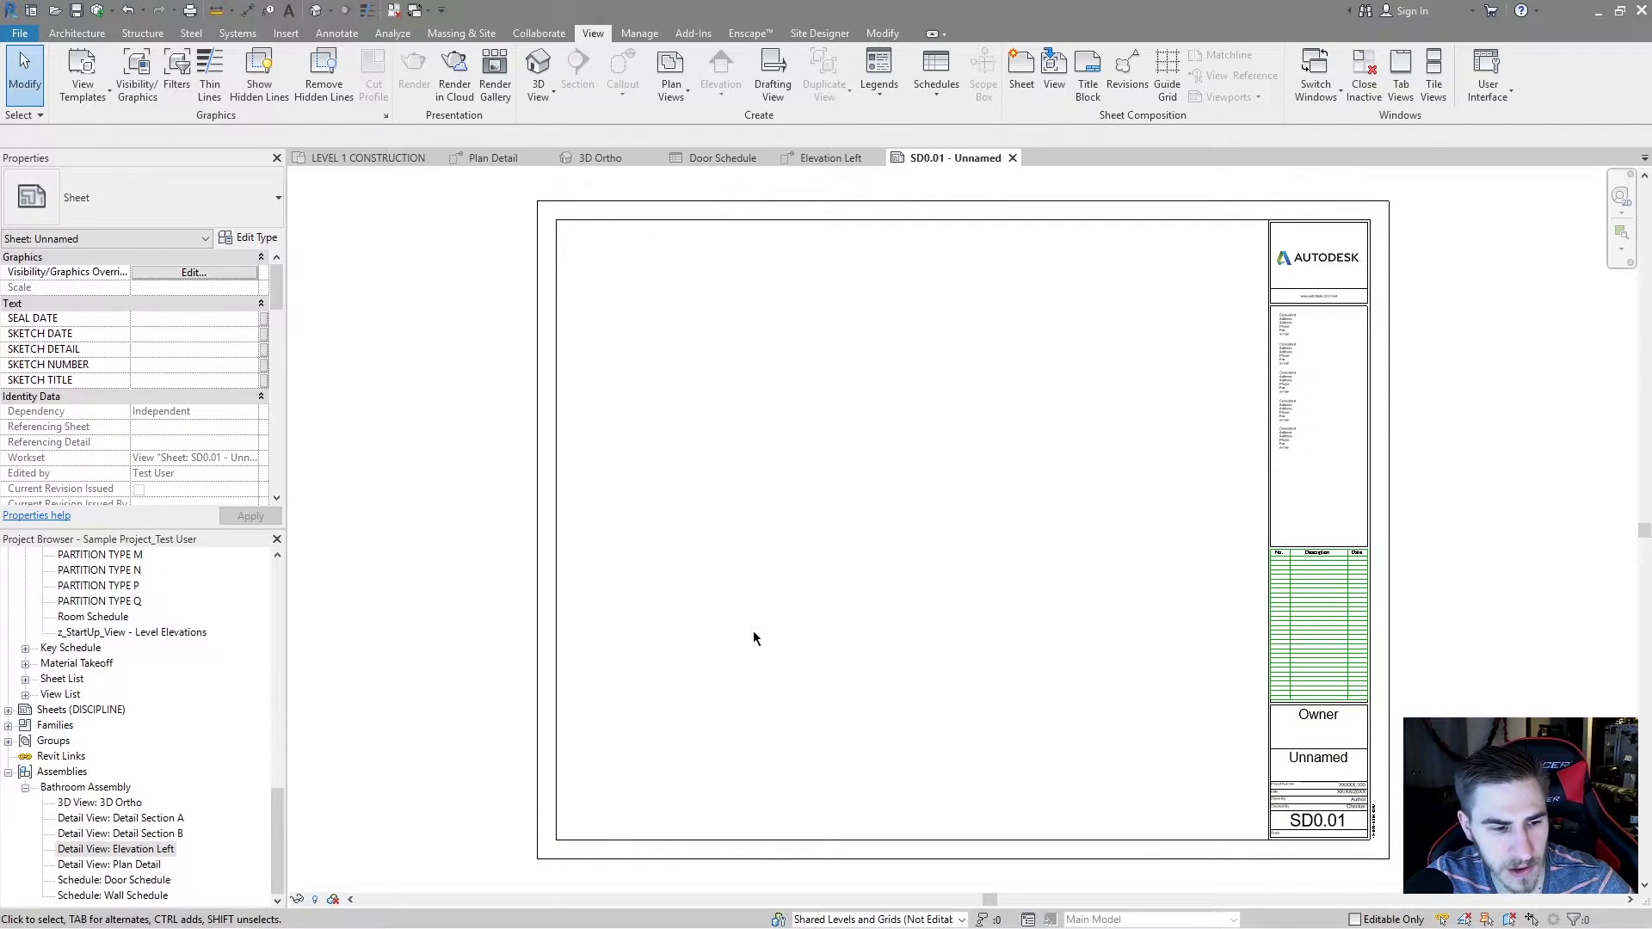
Step: Place the 3D Ortho view on the sheet near the titleblock, with Detail Section A directly below it
drag(99, 802, 1054, 446)
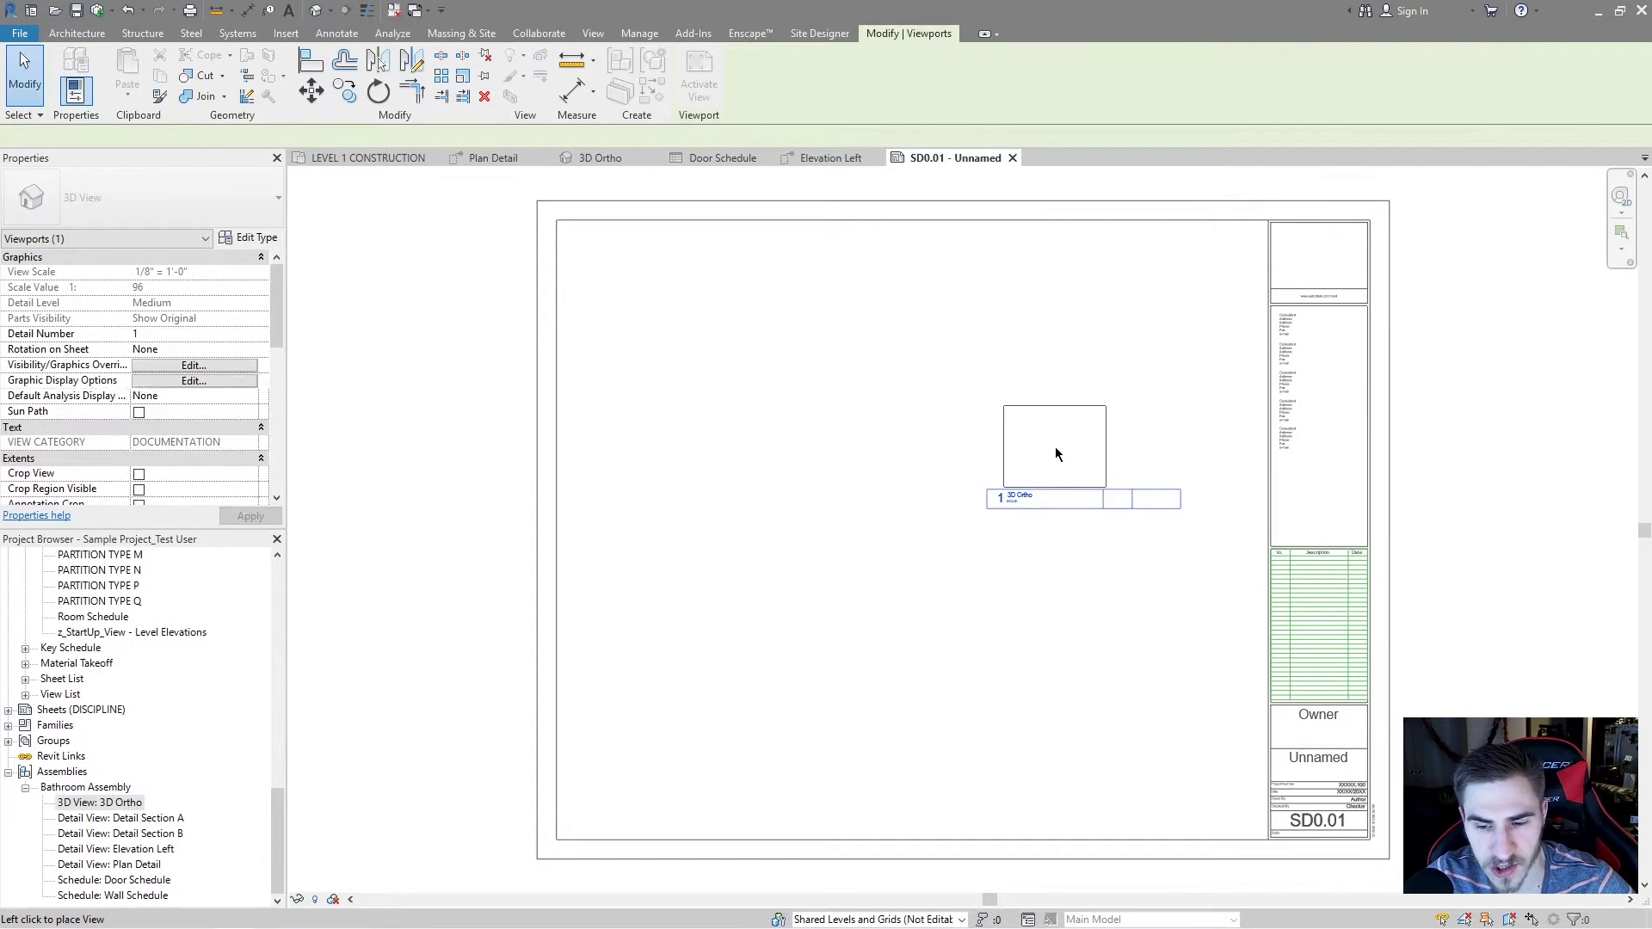
click(1109, 319)
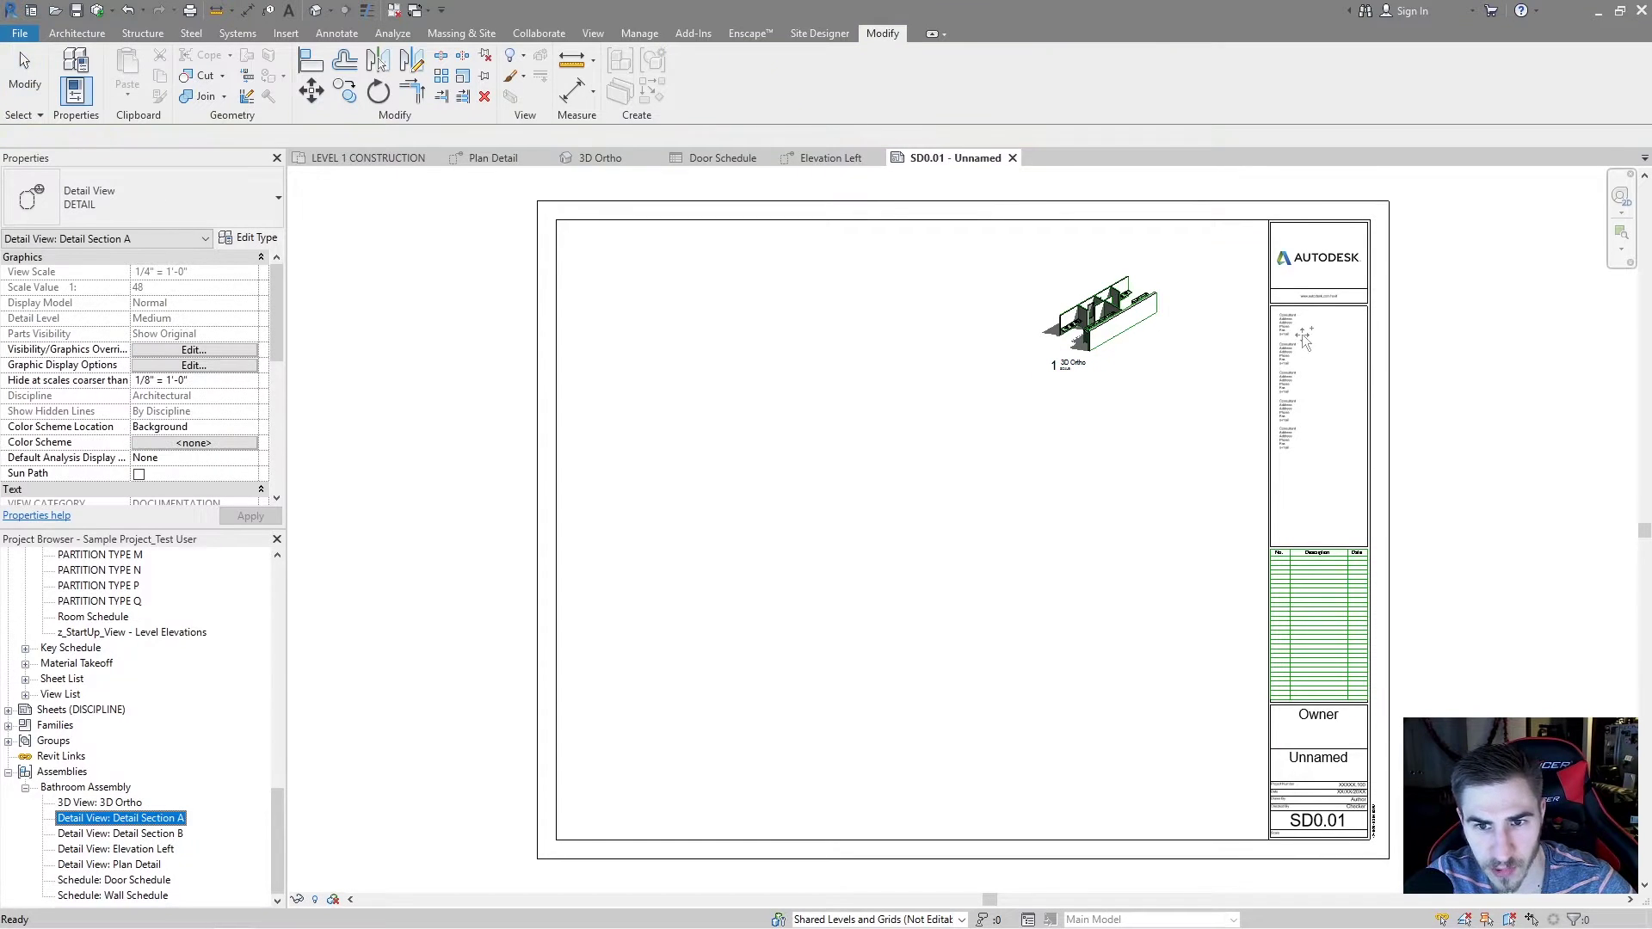
click(1113, 471)
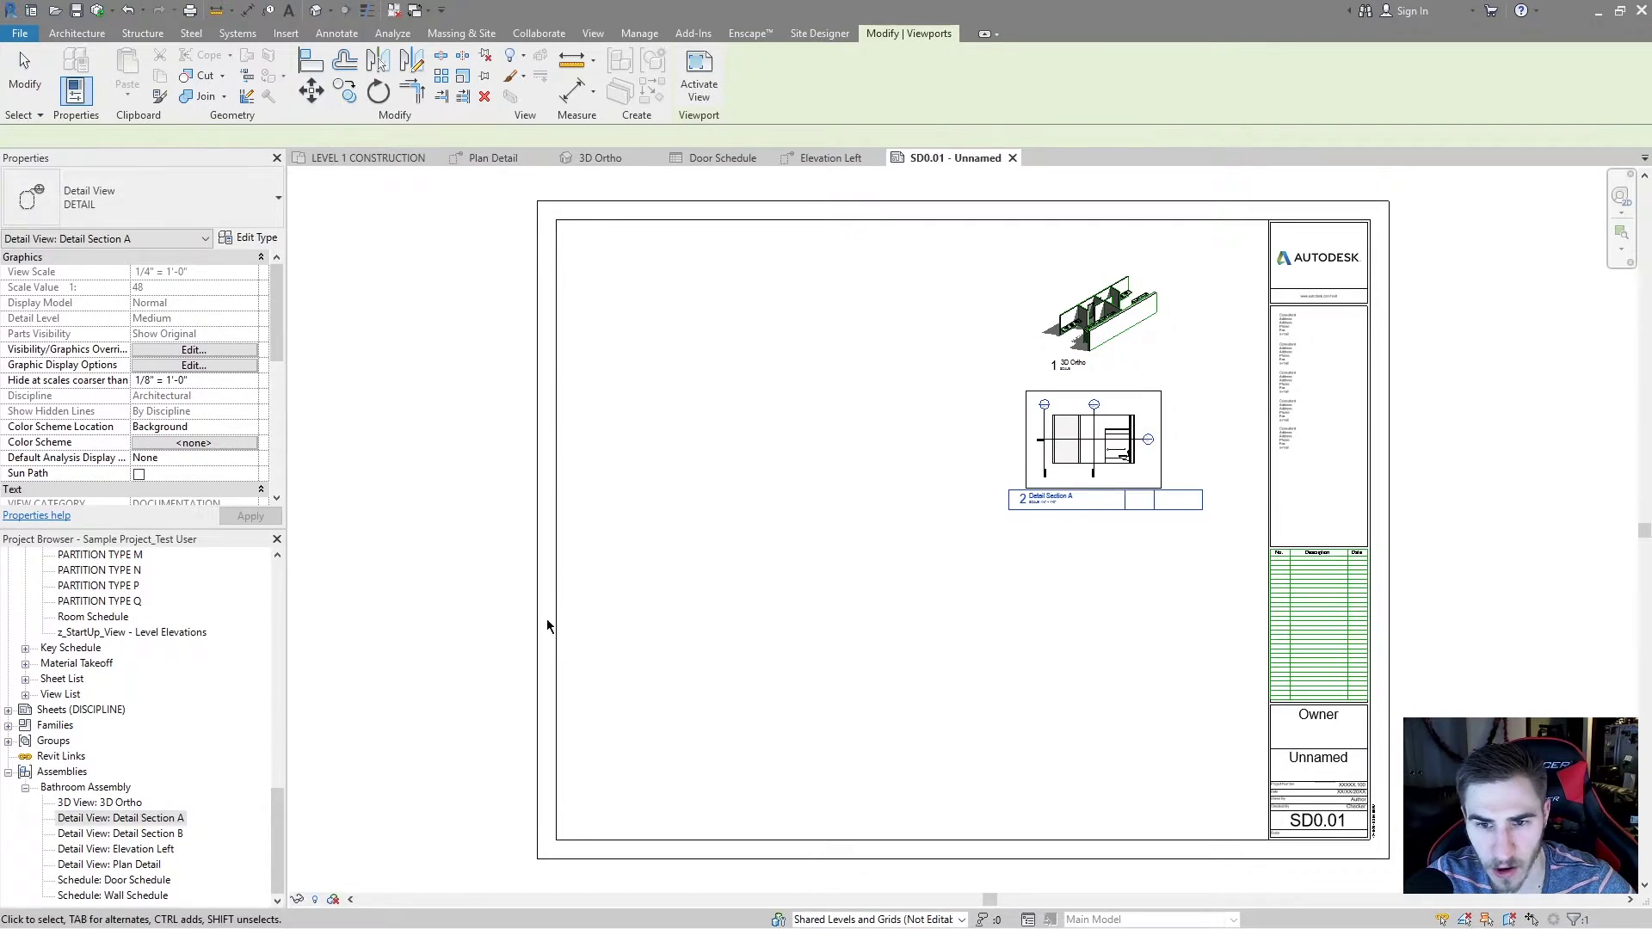
Step: Place the Detail Section B view on the sheet below Detail Section A
drag(170, 818, 900, 574)
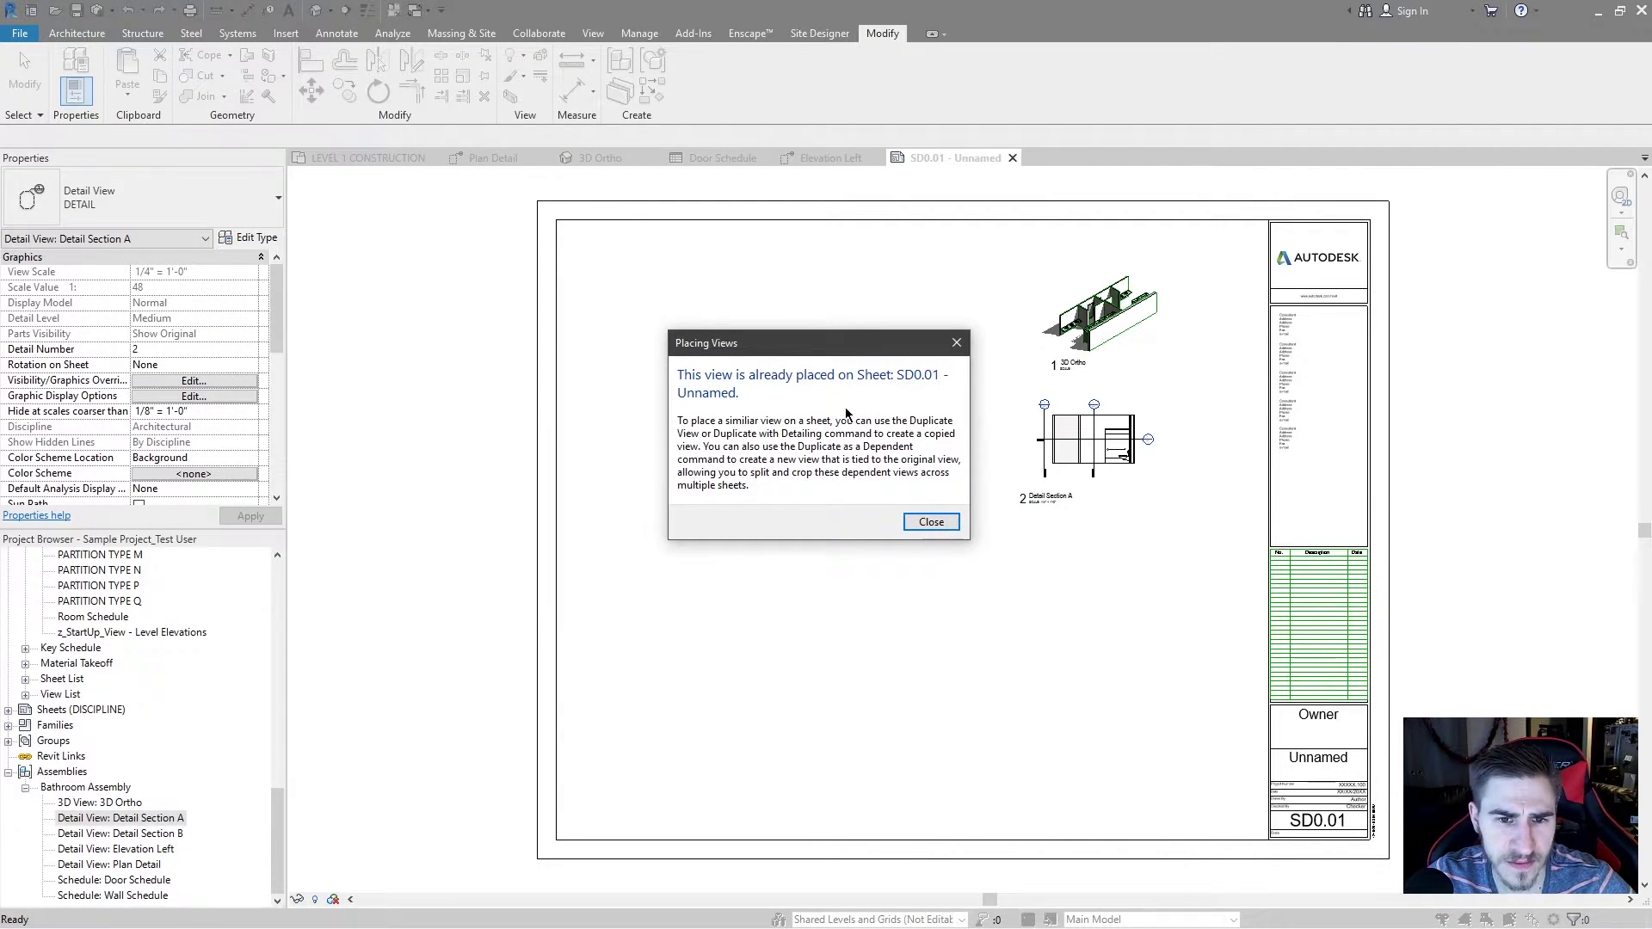
click(925, 521)
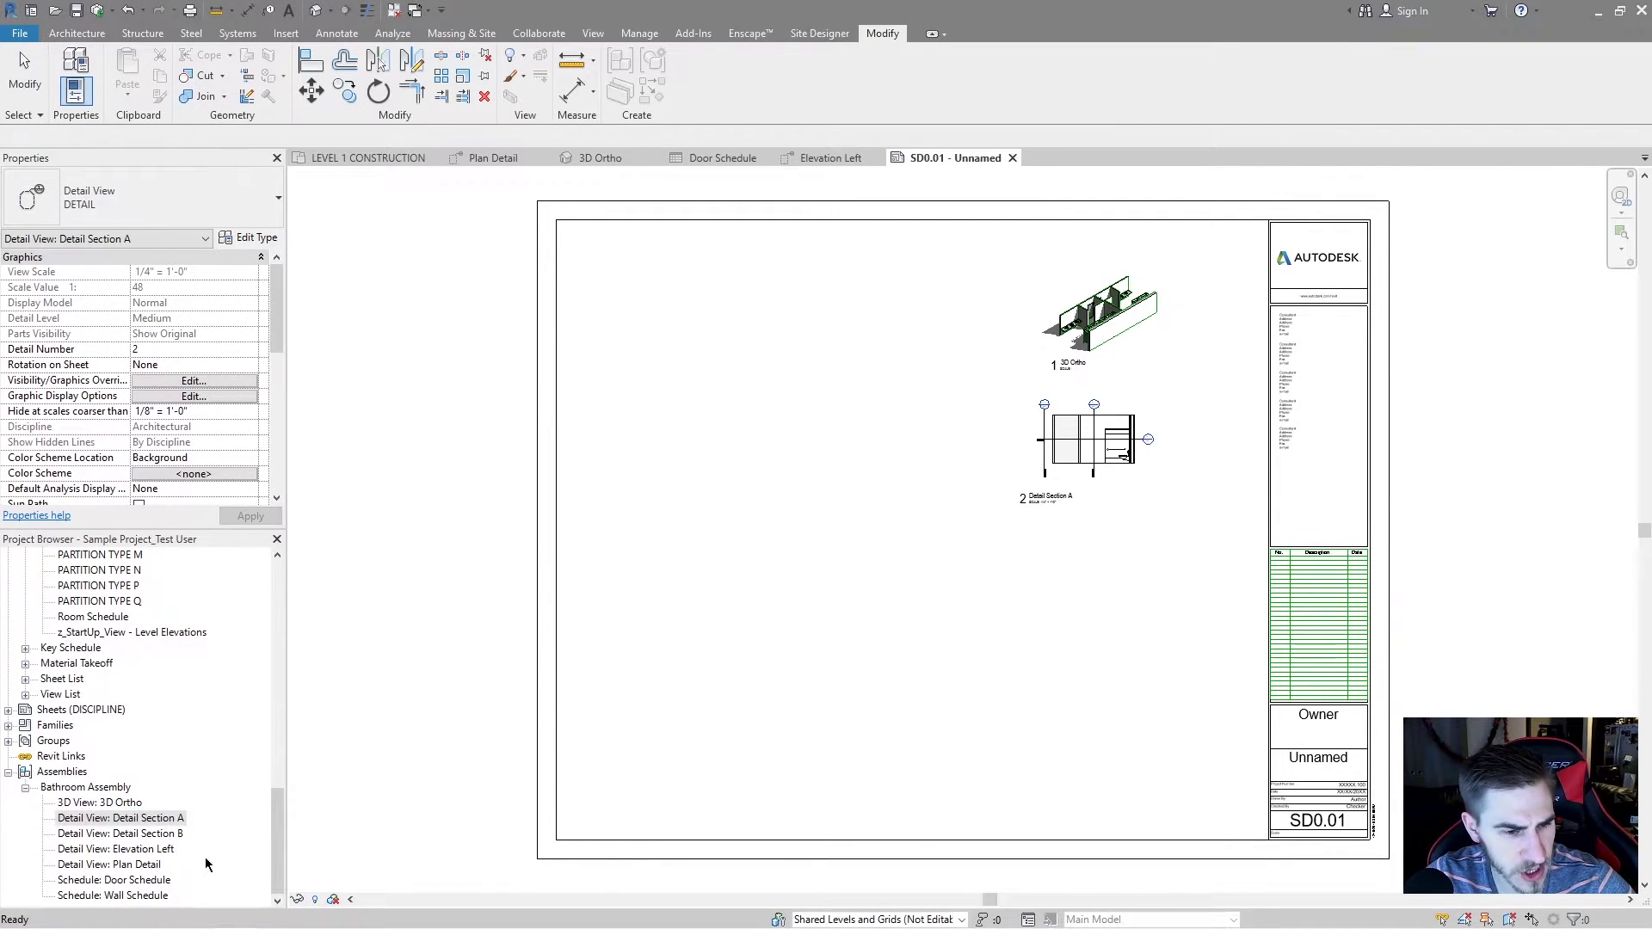
drag(172, 833, 1087, 588)
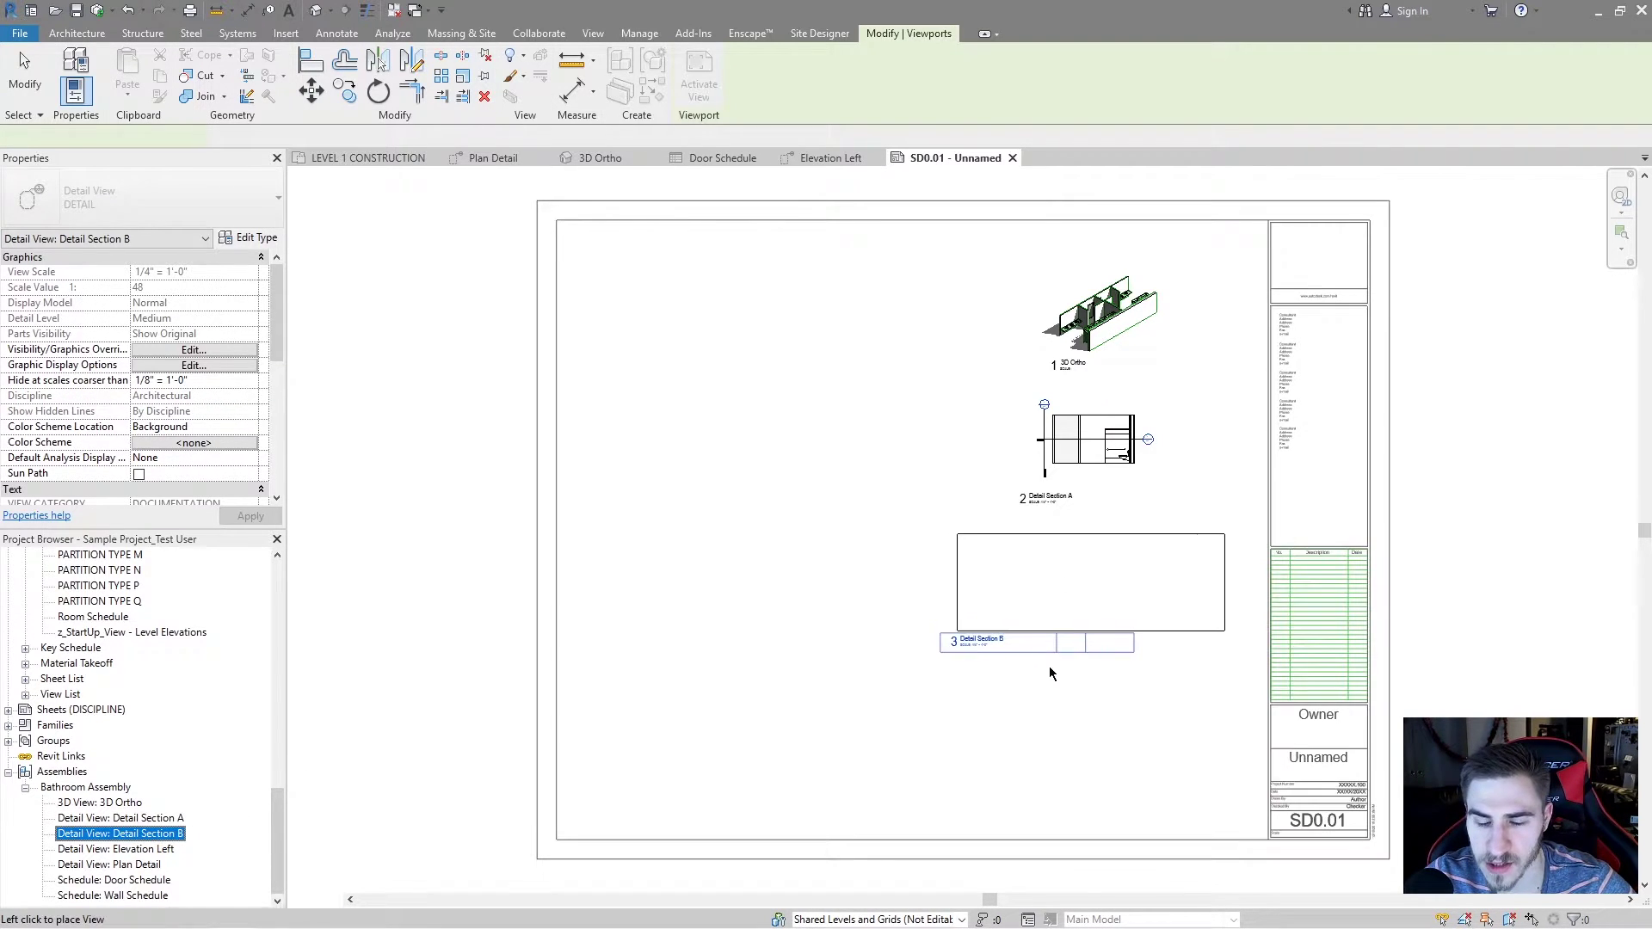
click(1090, 597)
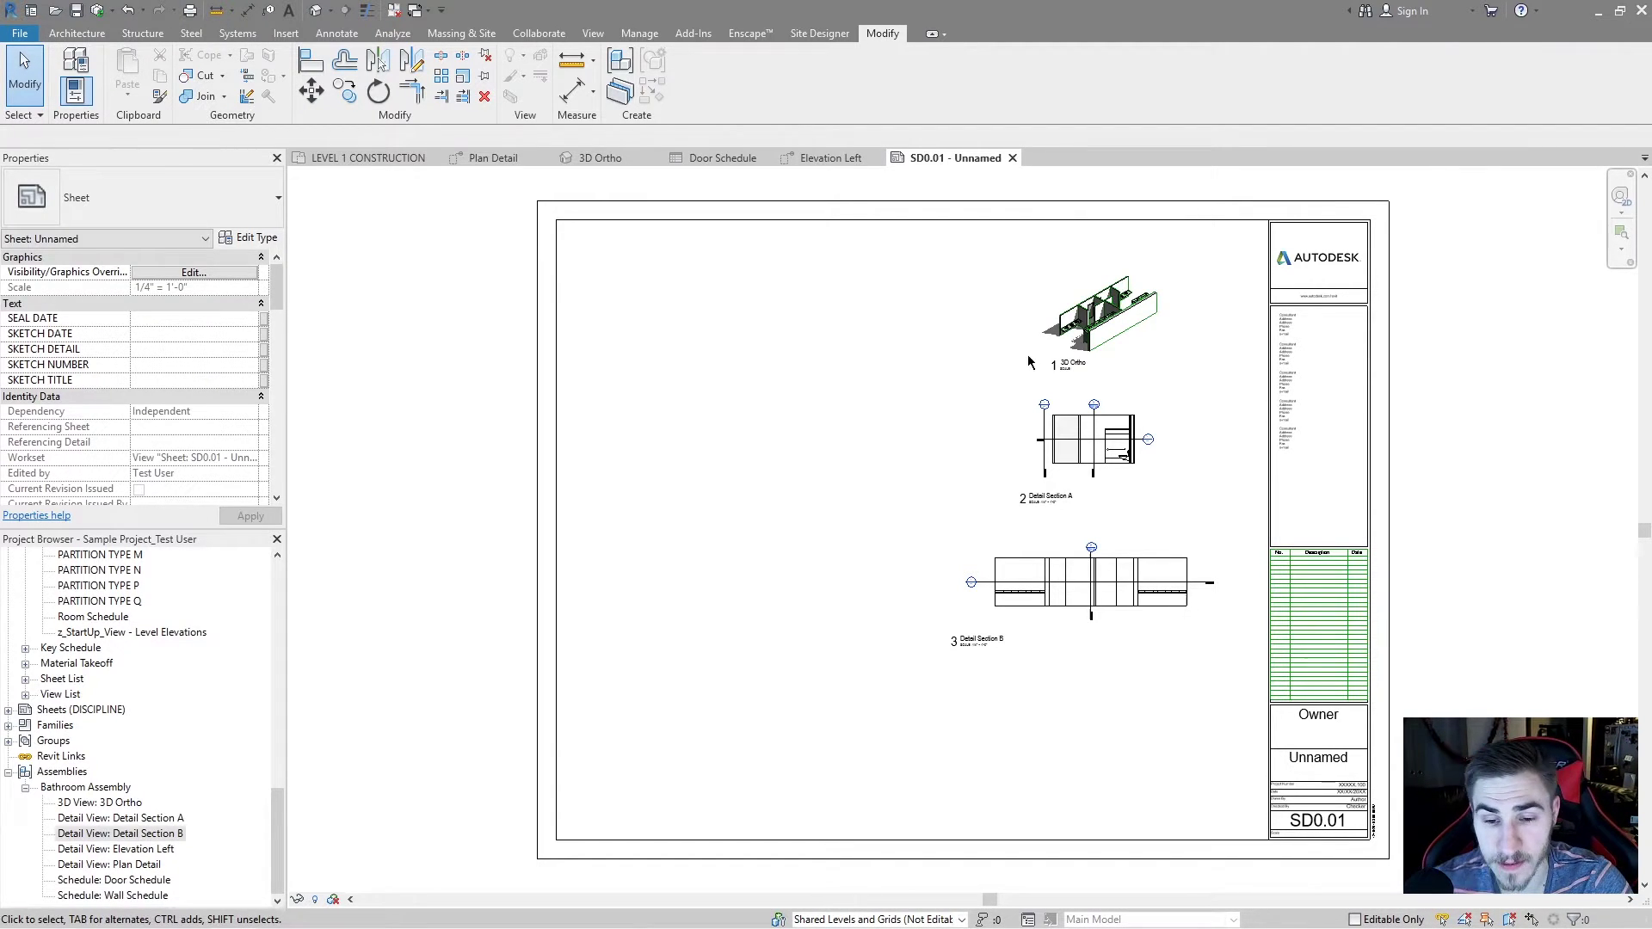
Step: Activate the Detail Section B viewport, review its properties, and change its view type to WALL SECTION
click(1038, 602)
scroll(188, 395, down, 5)
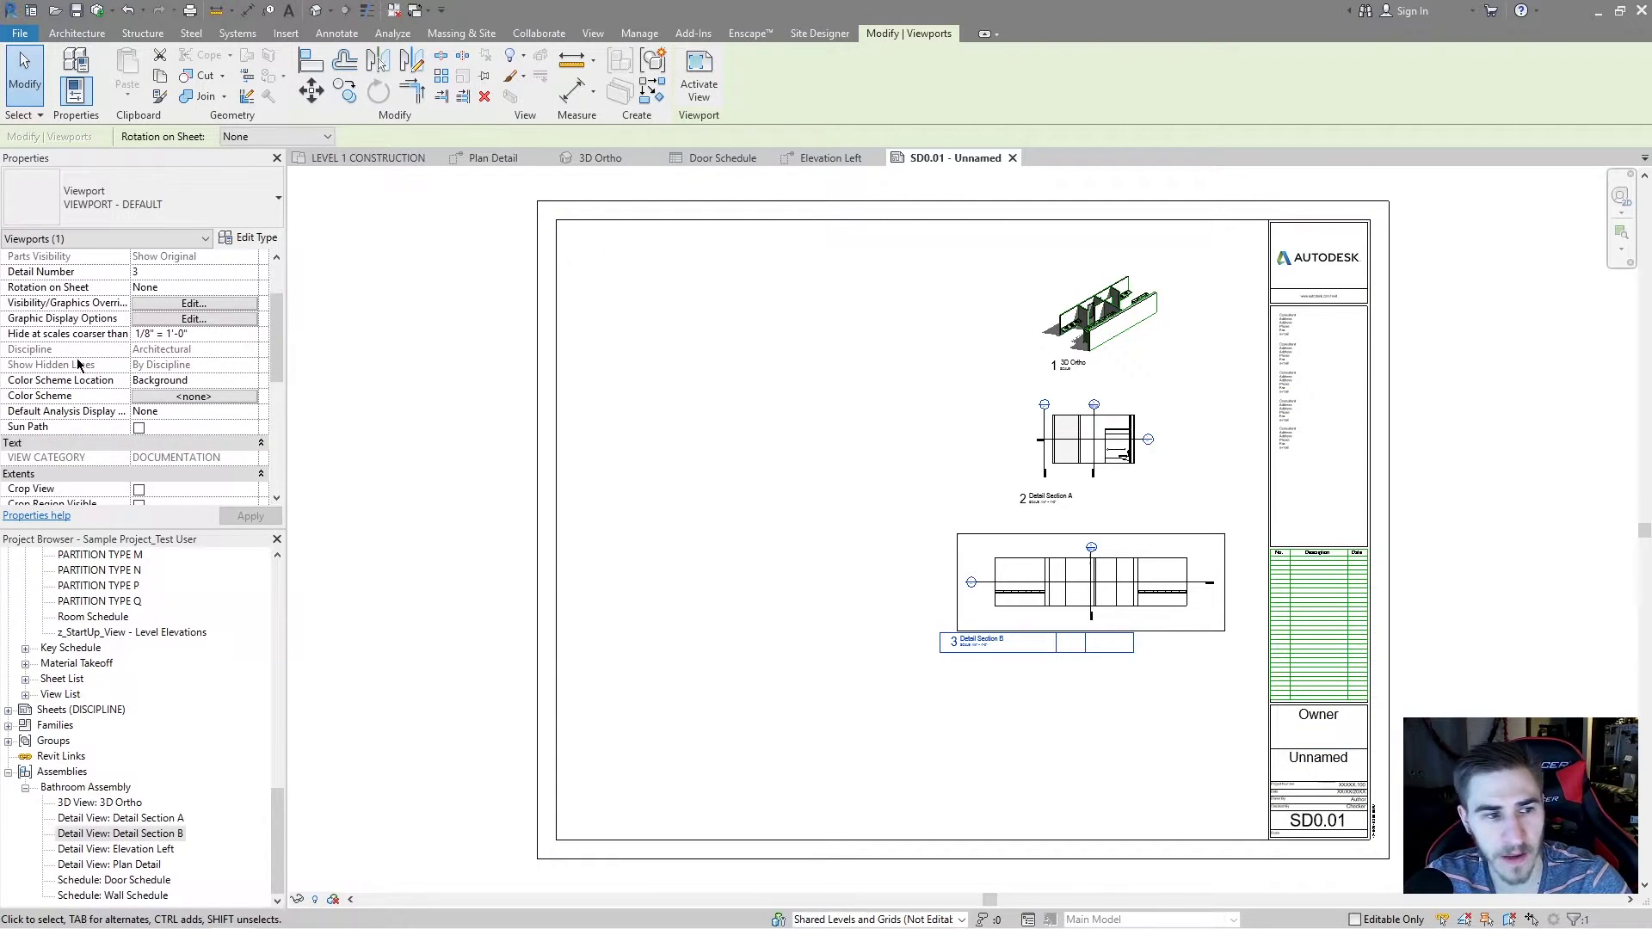
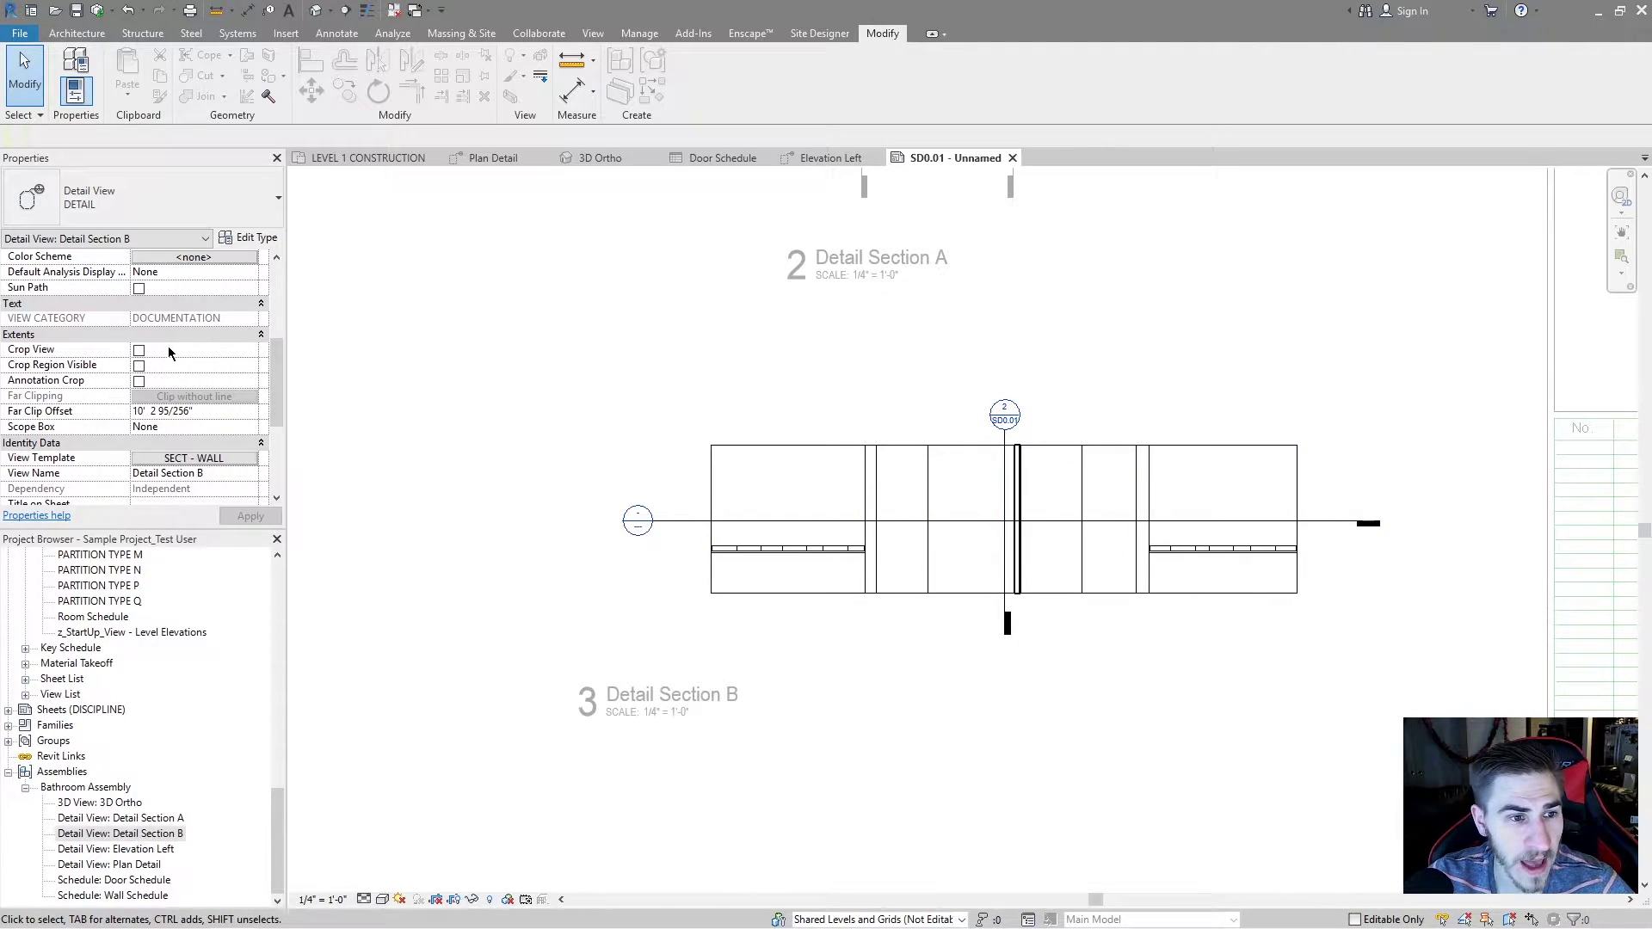
scroll(168, 352, up, 5)
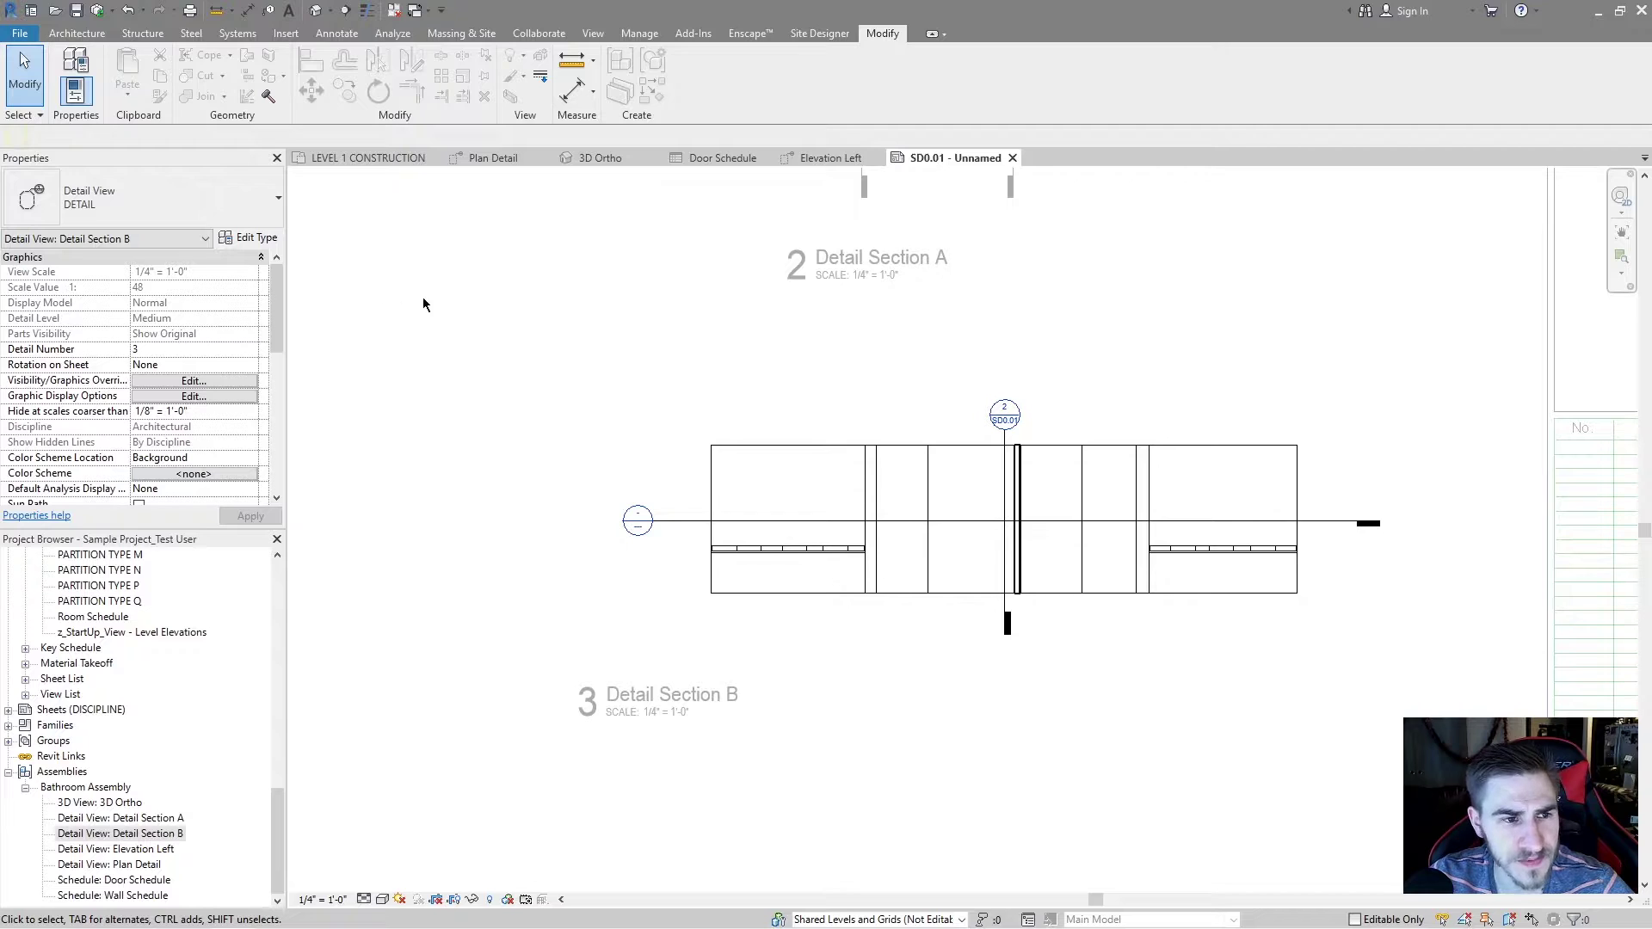
scroll(149, 357, down, 5)
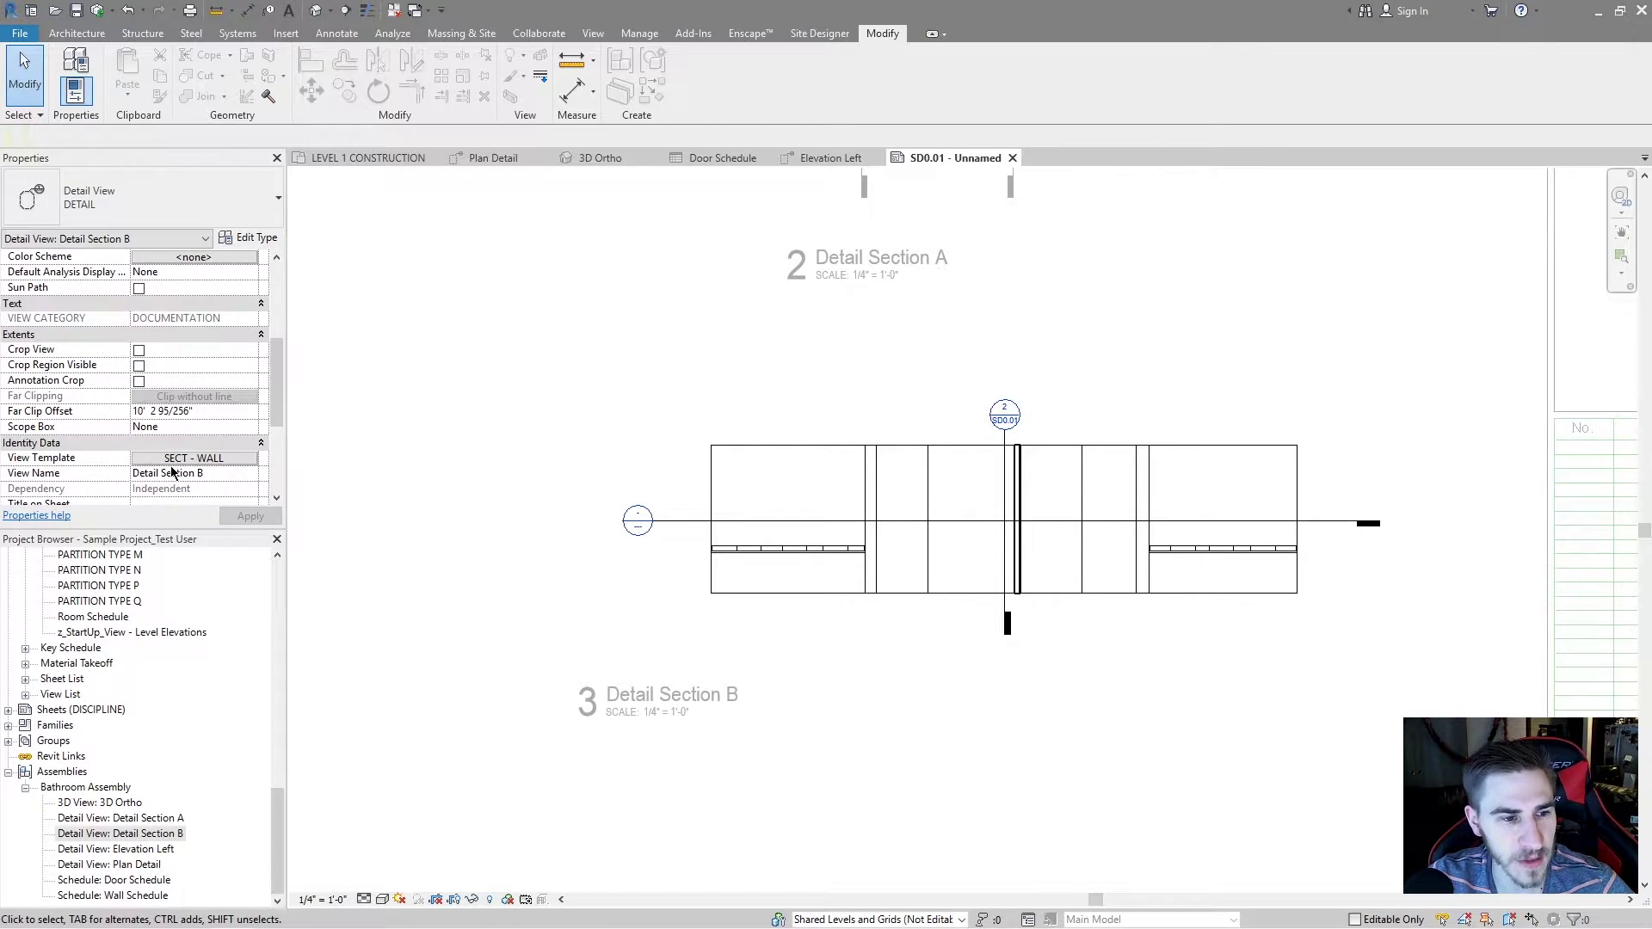
scroll(171, 472, up, 5)
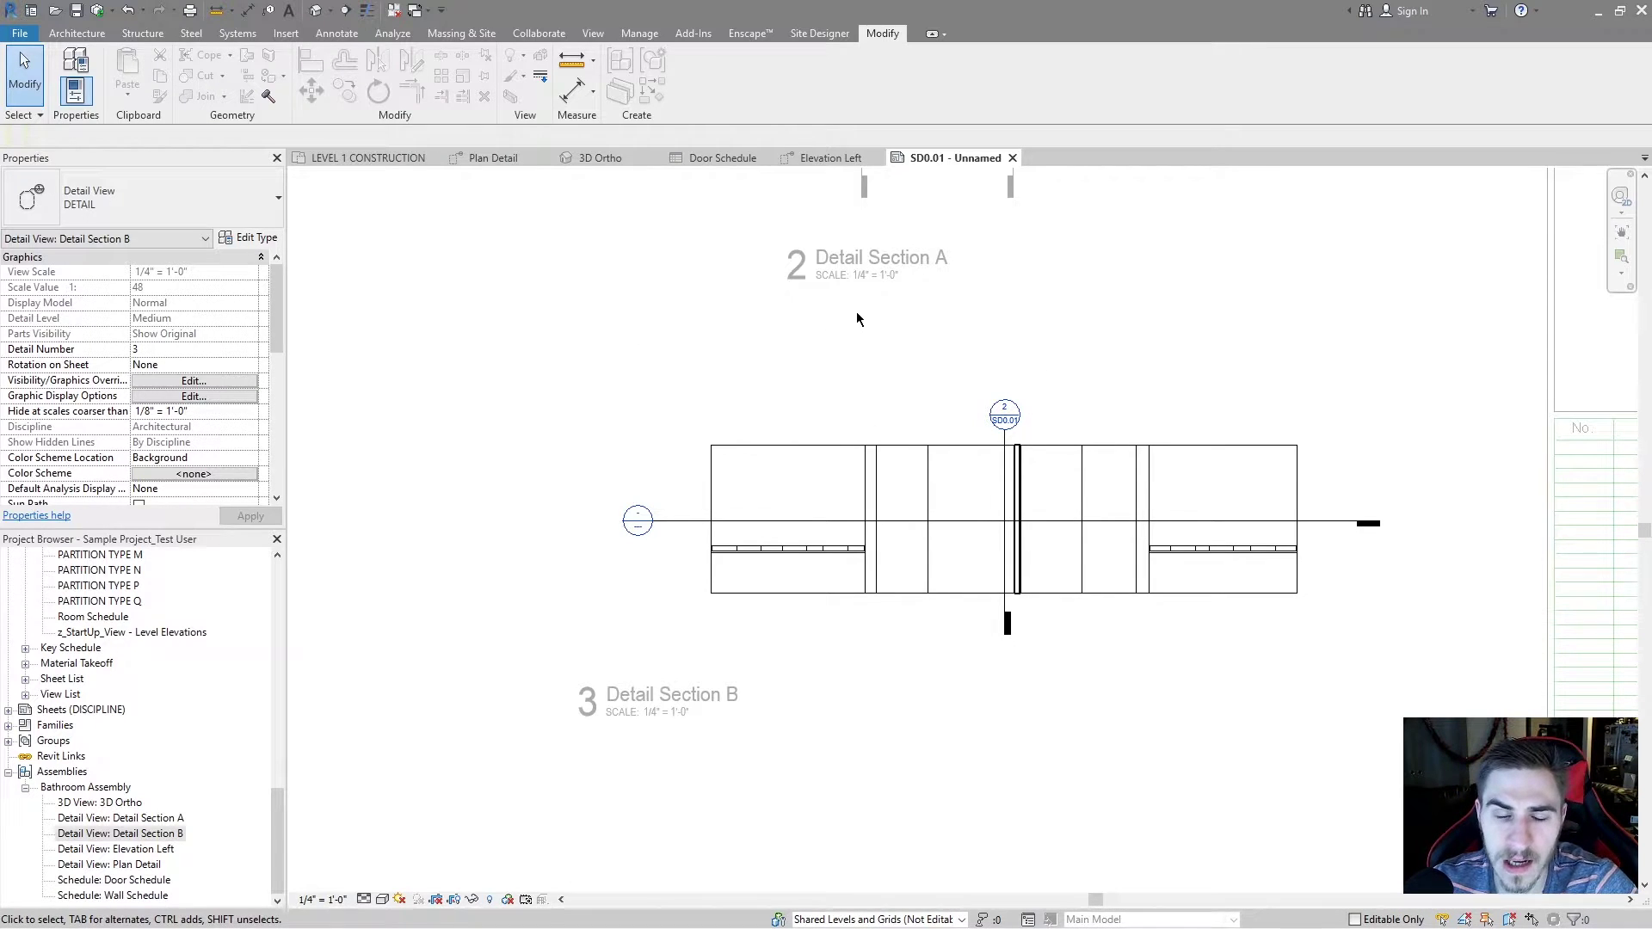
click(166, 194)
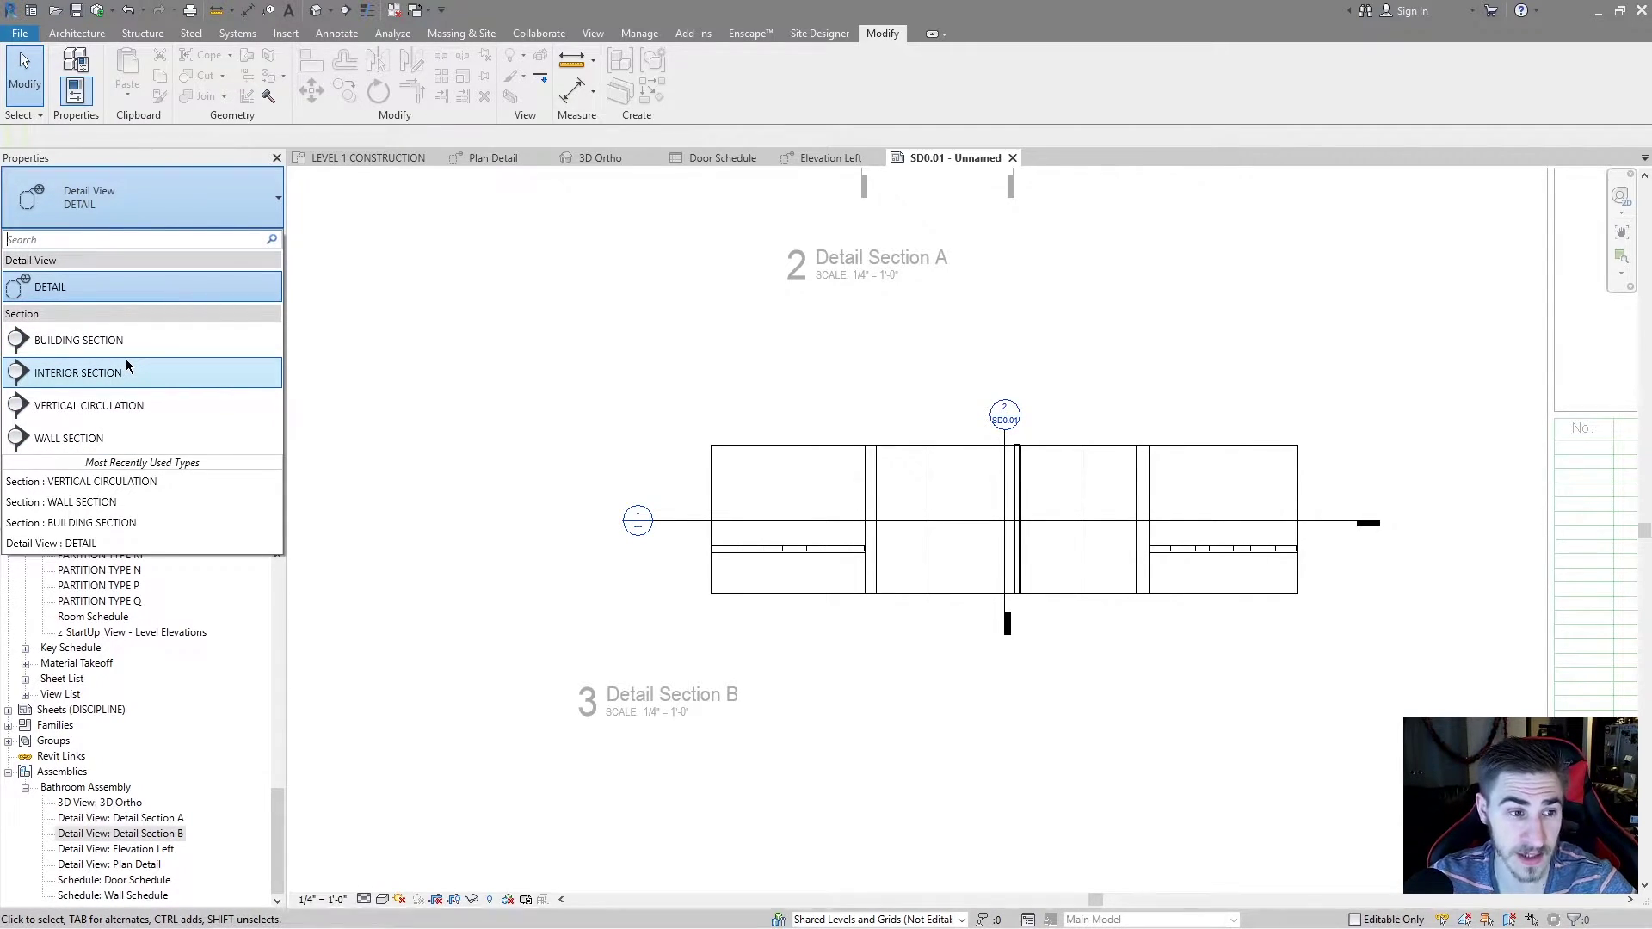
key(Escape)
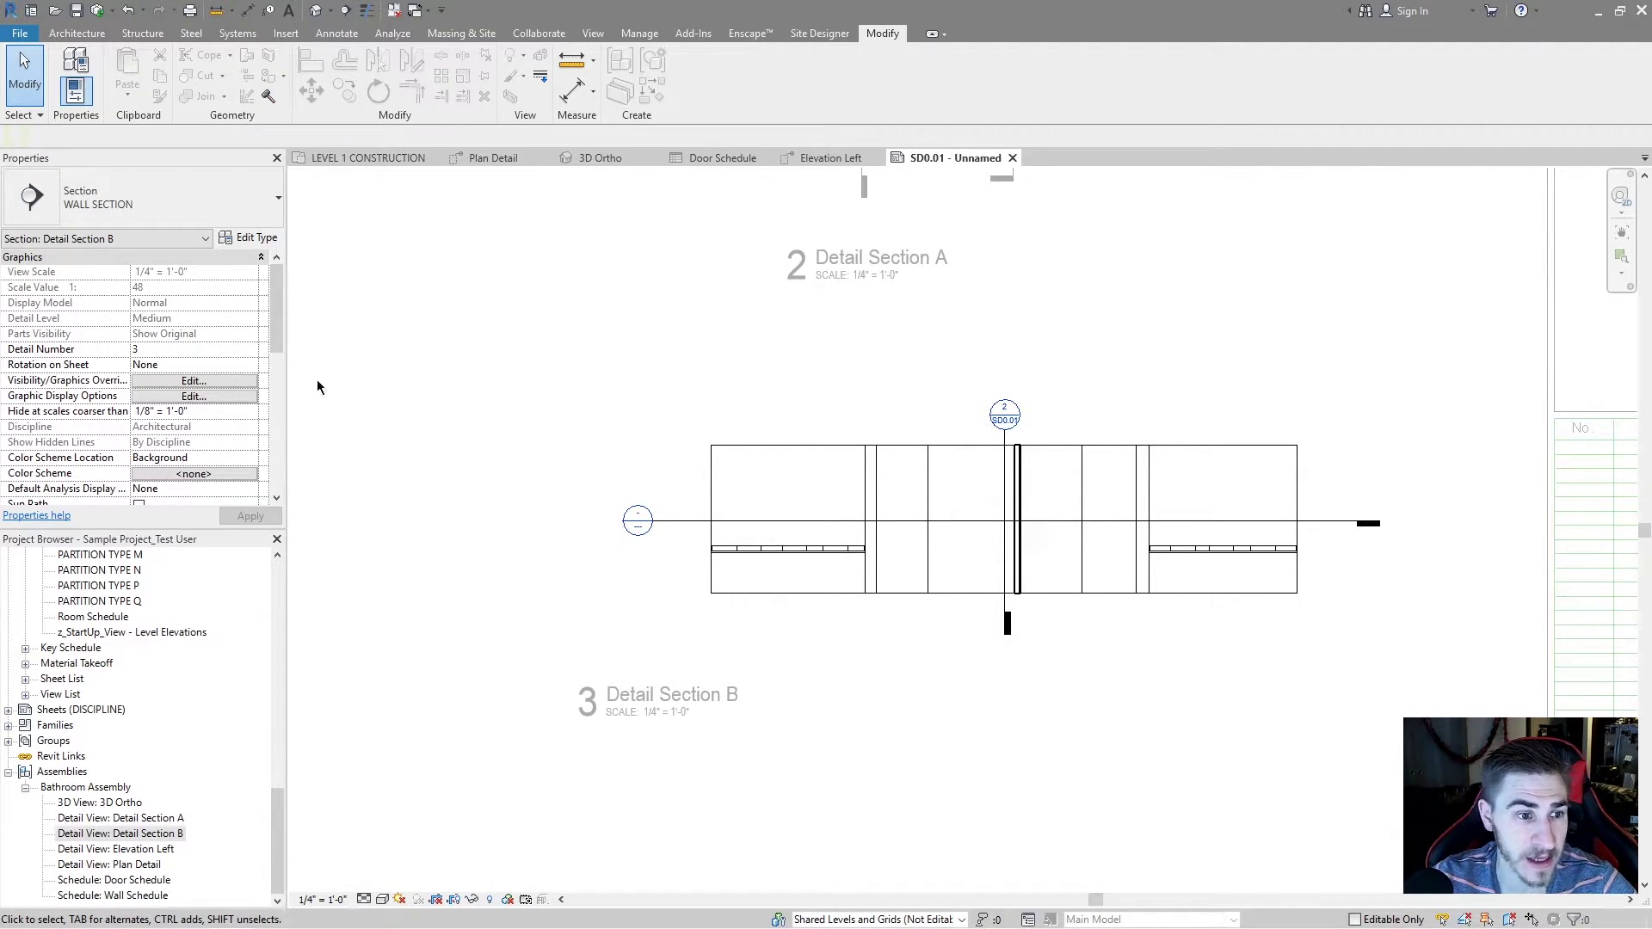
scroll(676, 721, down, 3)
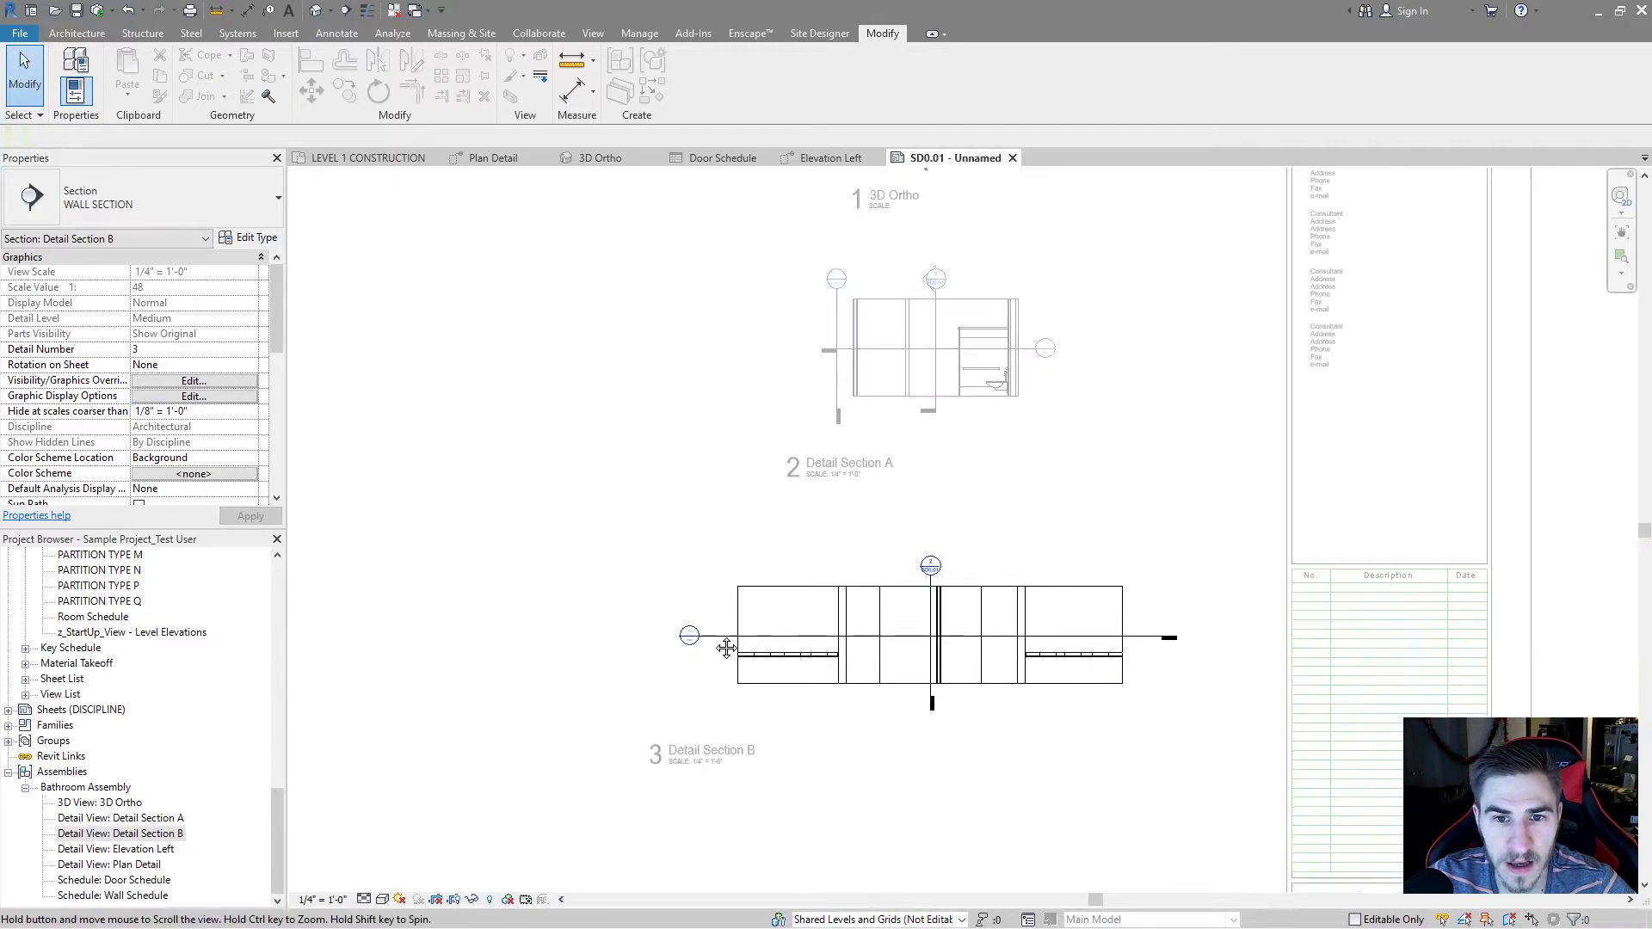
key(Escape)
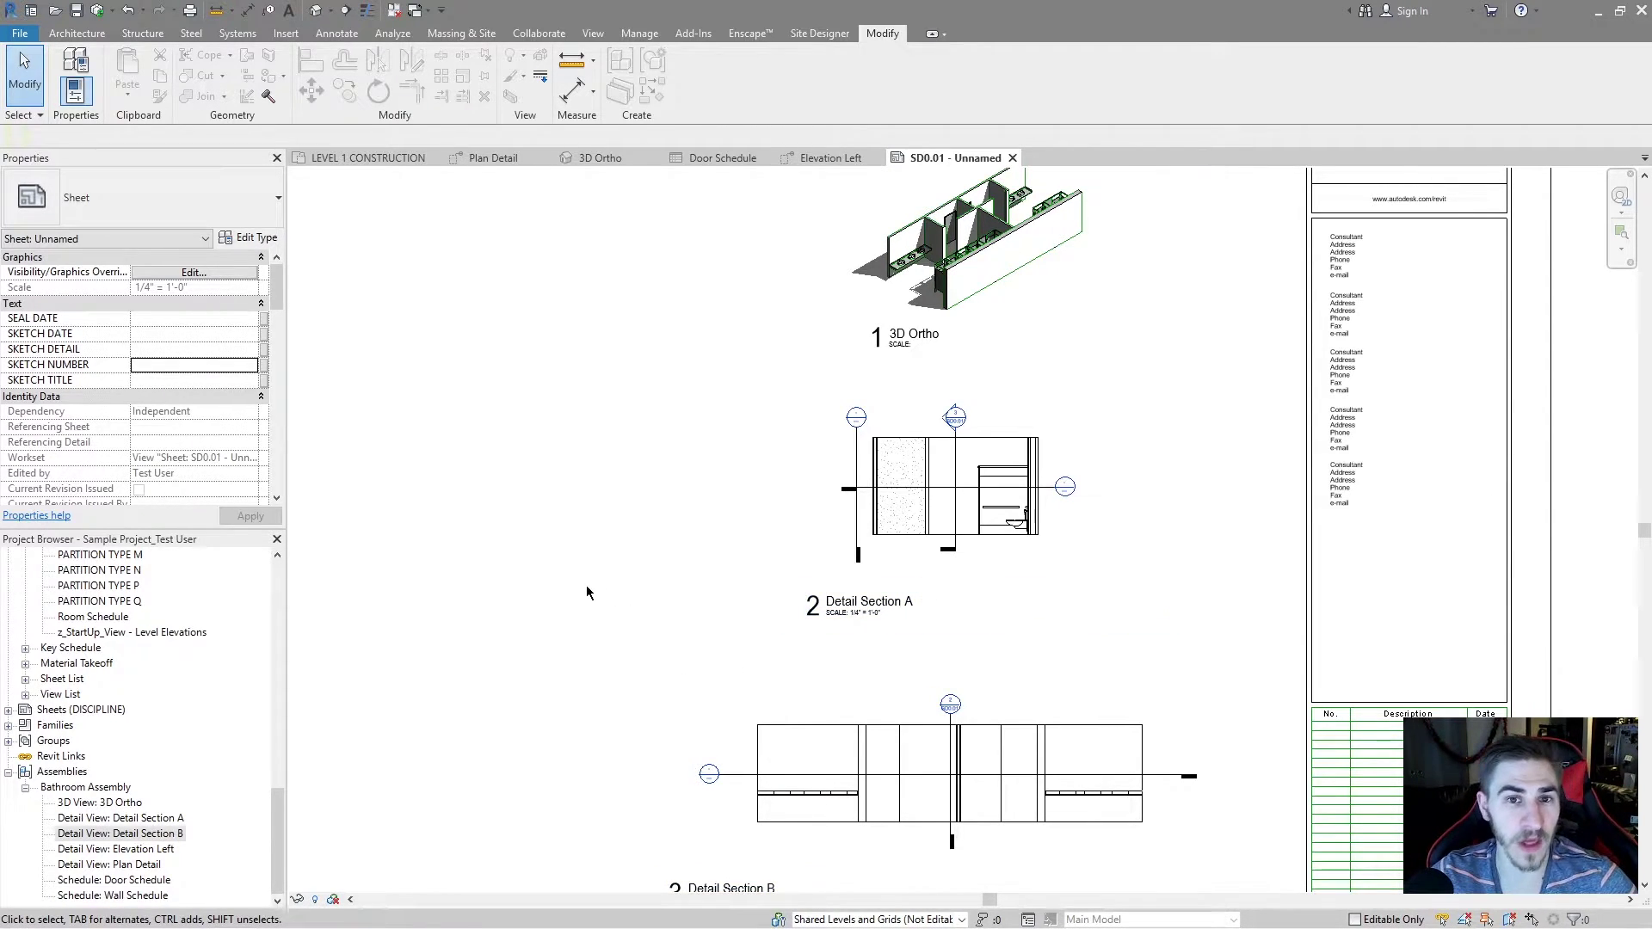
Step: Check which view types are available for the Plan Detail view
key(ctrl+Tab)
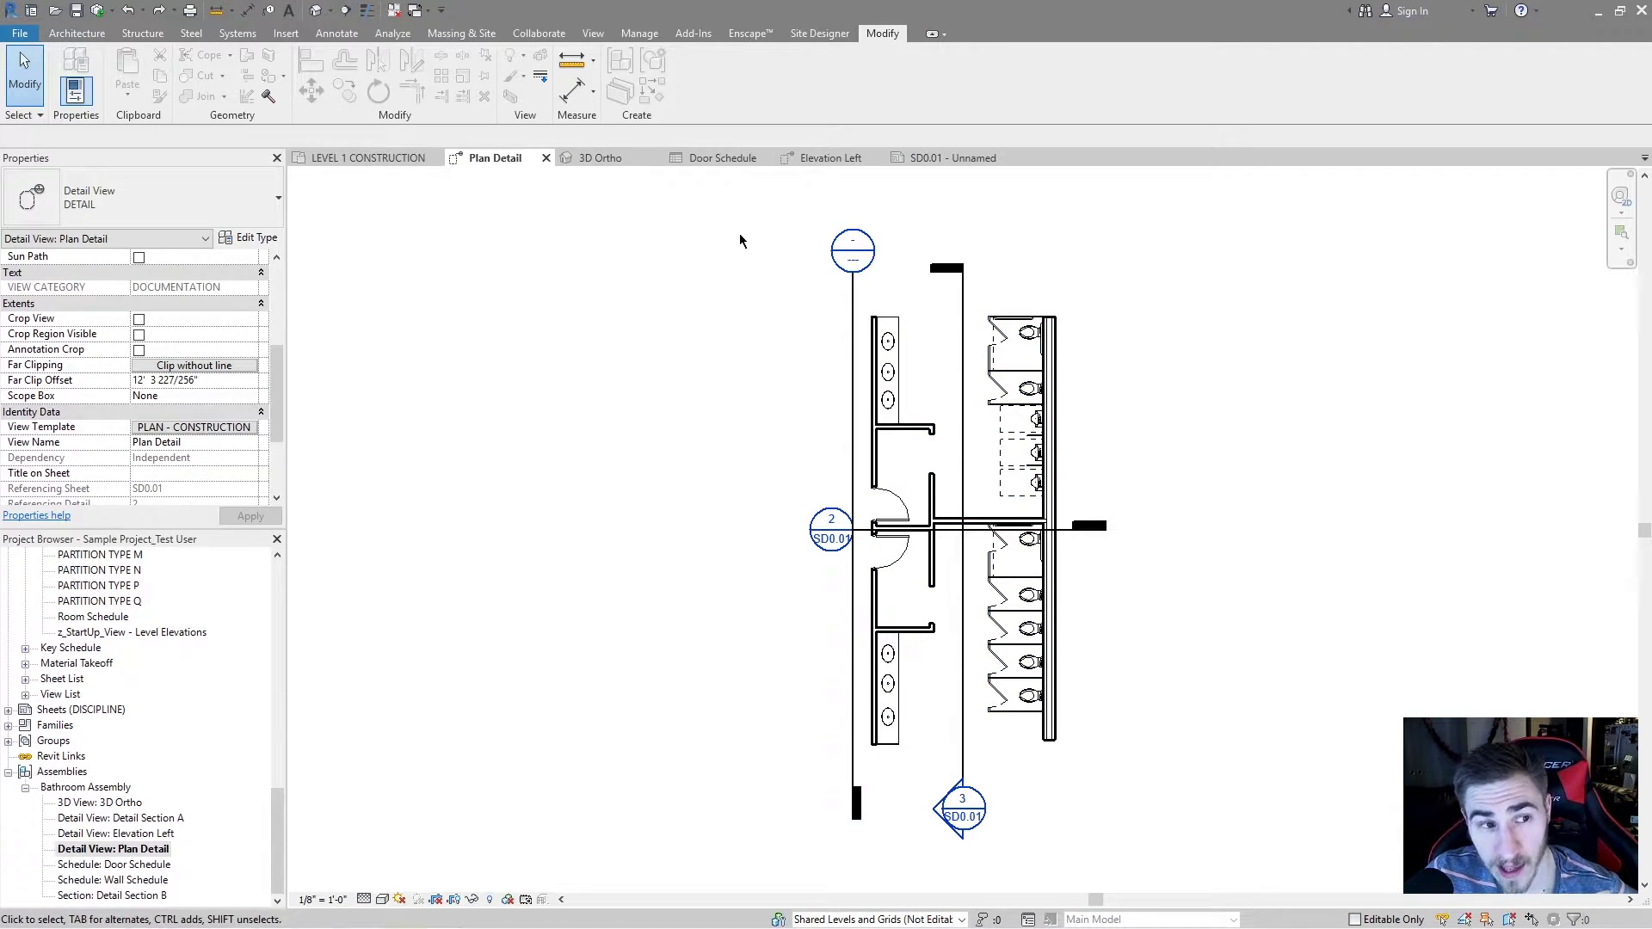
click(145, 208)
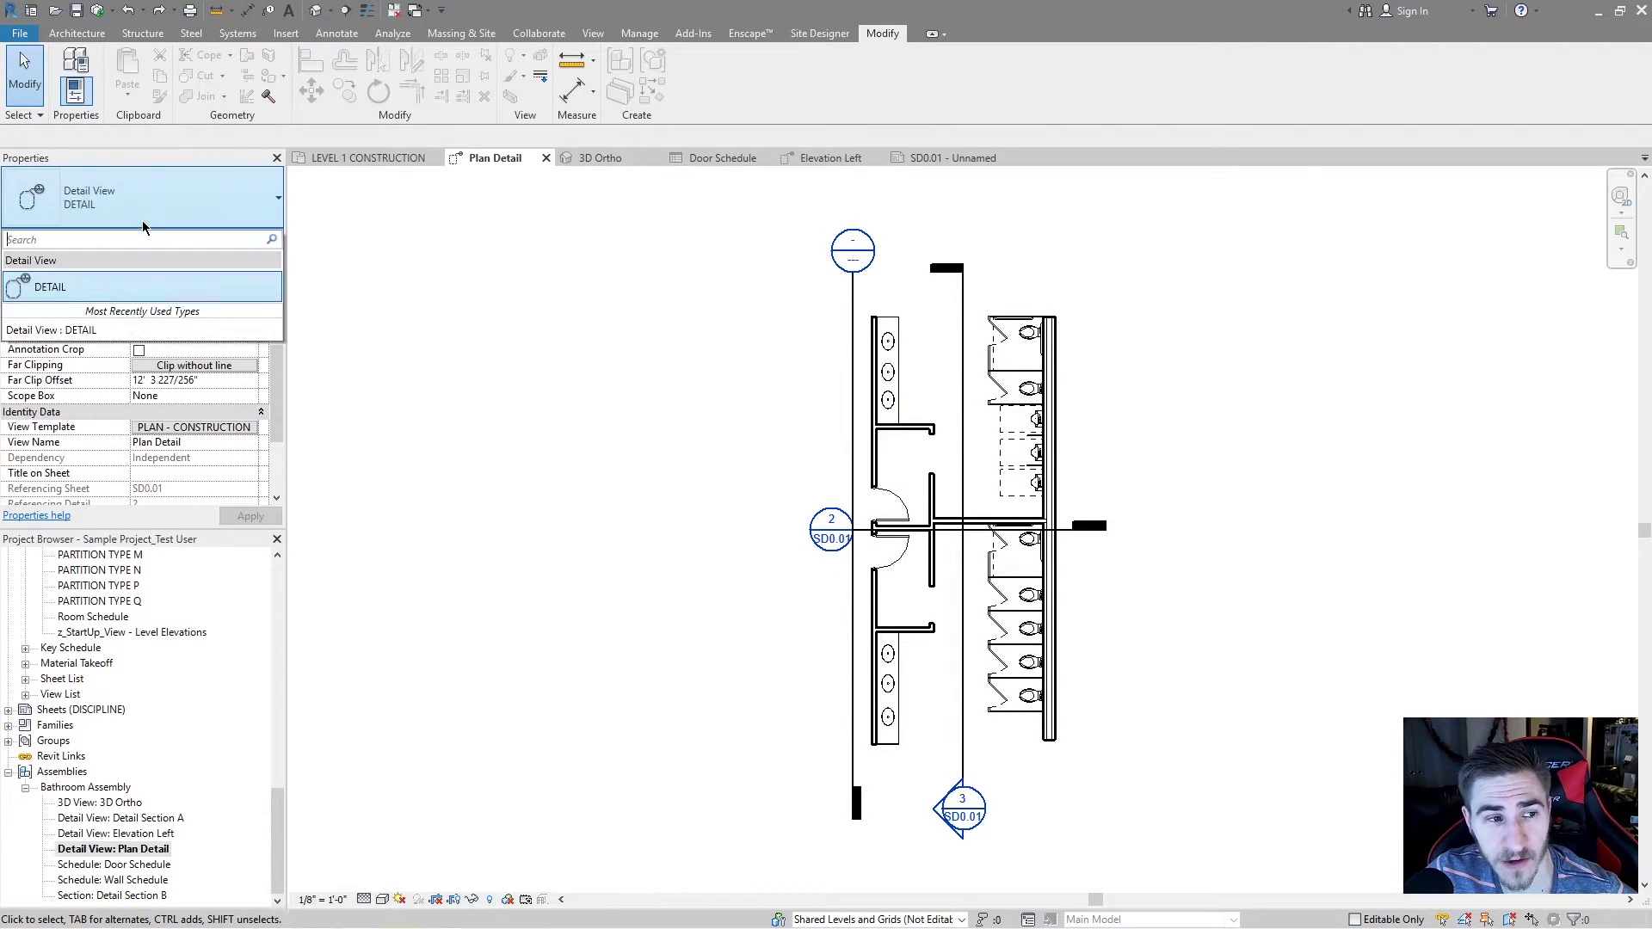
click(169, 207)
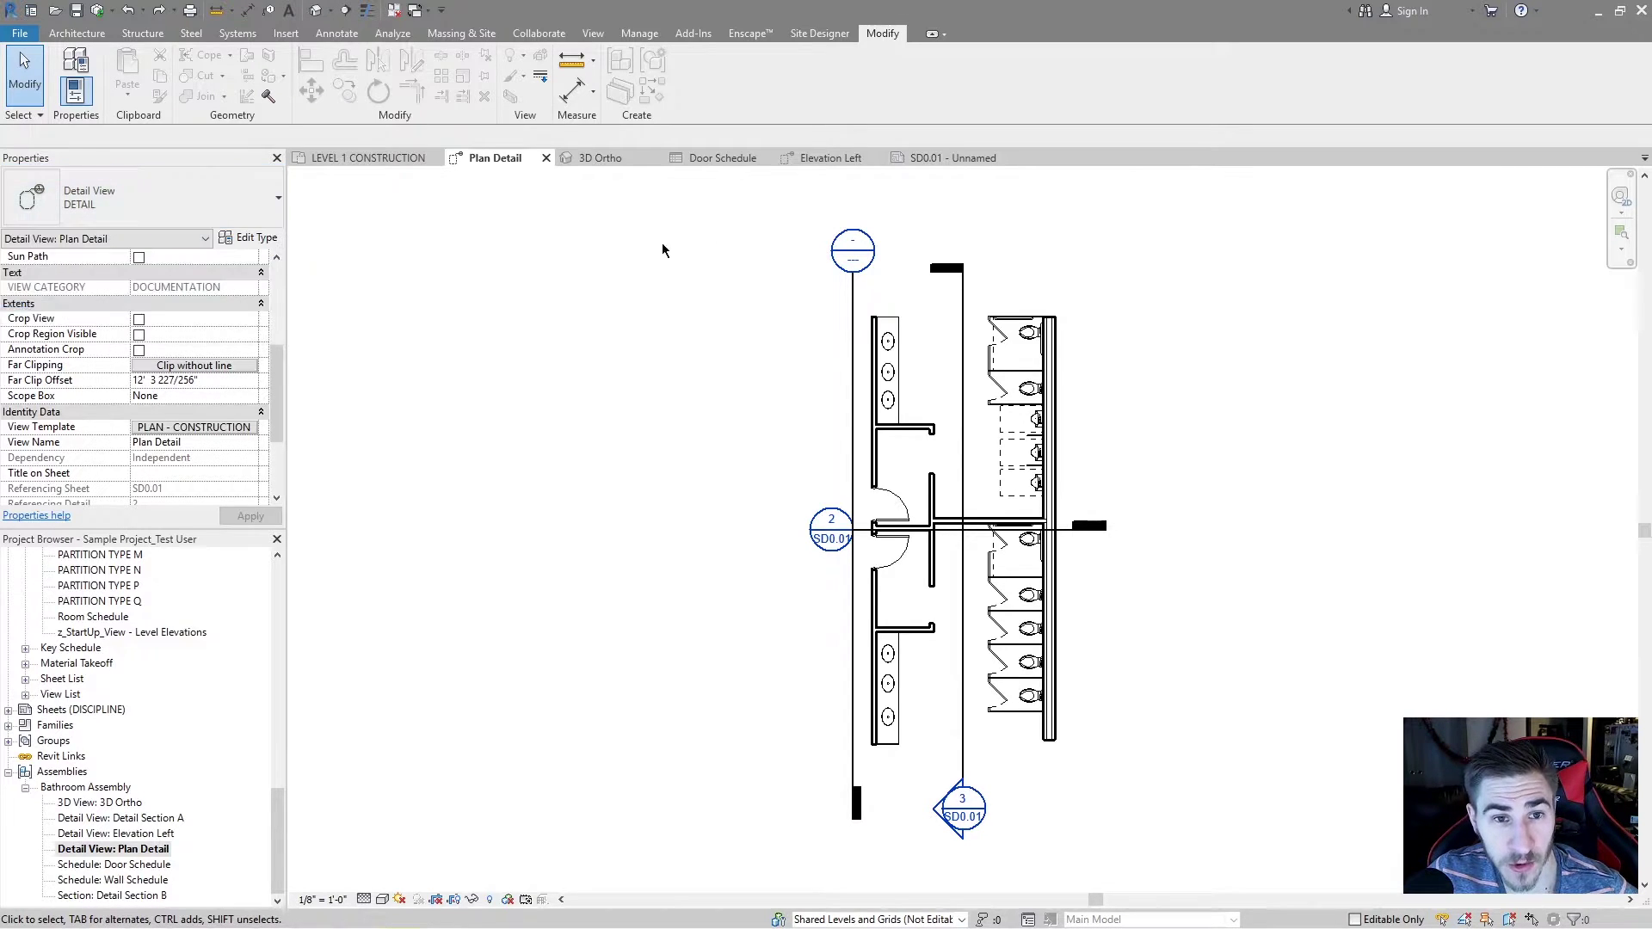
Step: Activate the Detail Section B viewport on sheet SD0.01 and check the detail and section types available for it
click(910, 163)
click(215, 220)
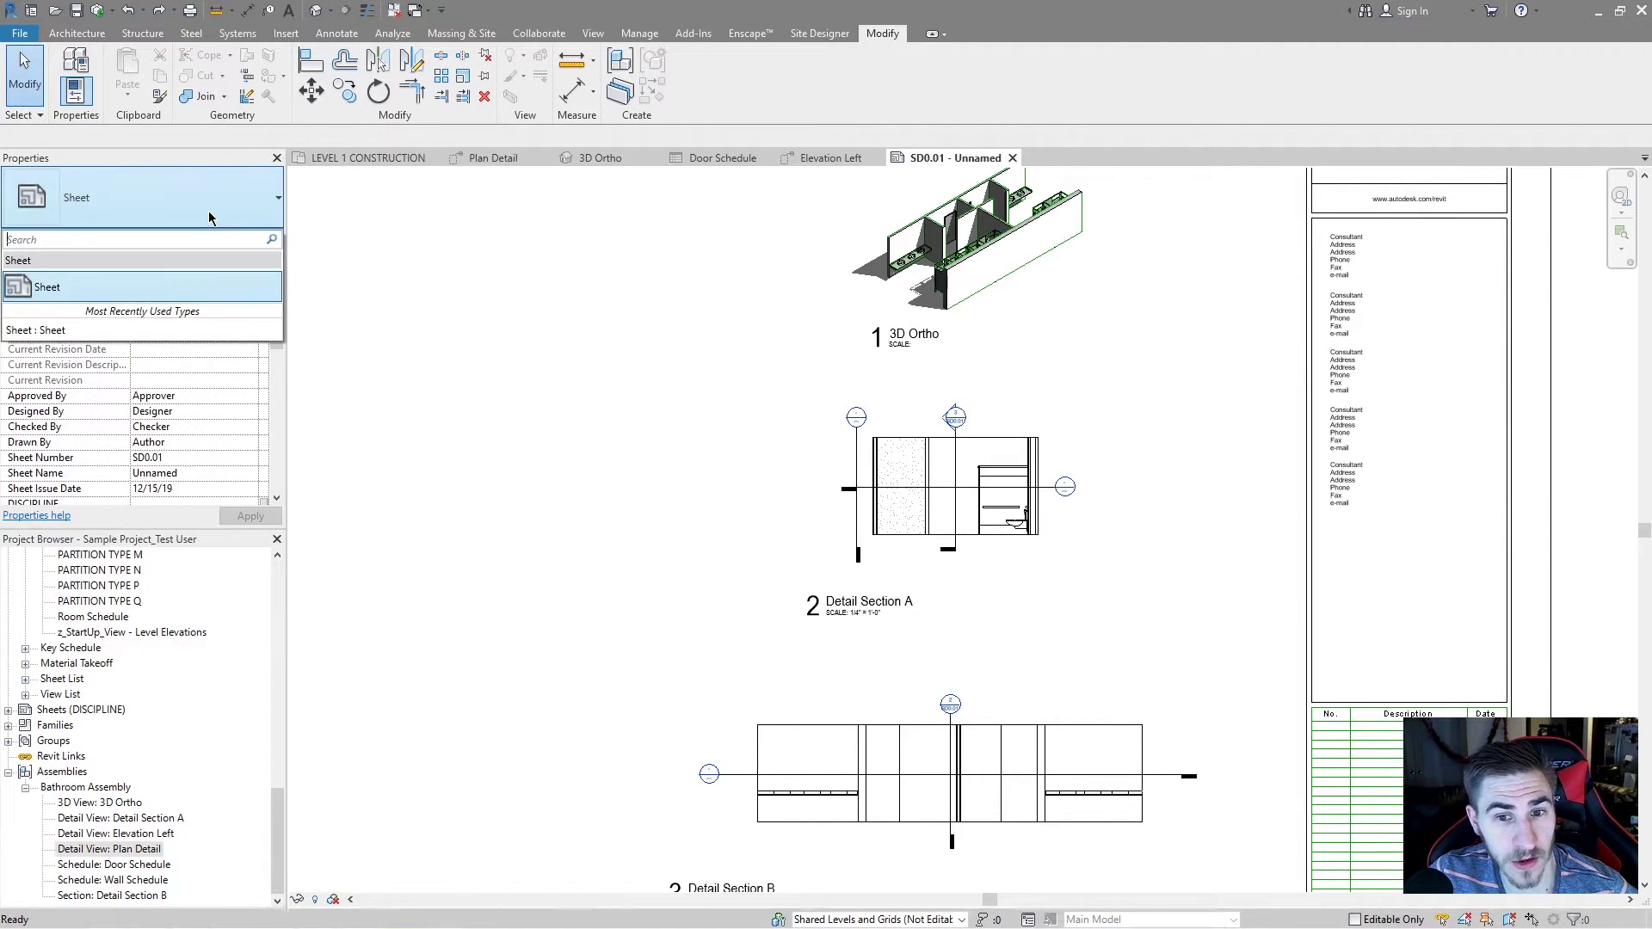
click(866, 782)
double_click(866, 783)
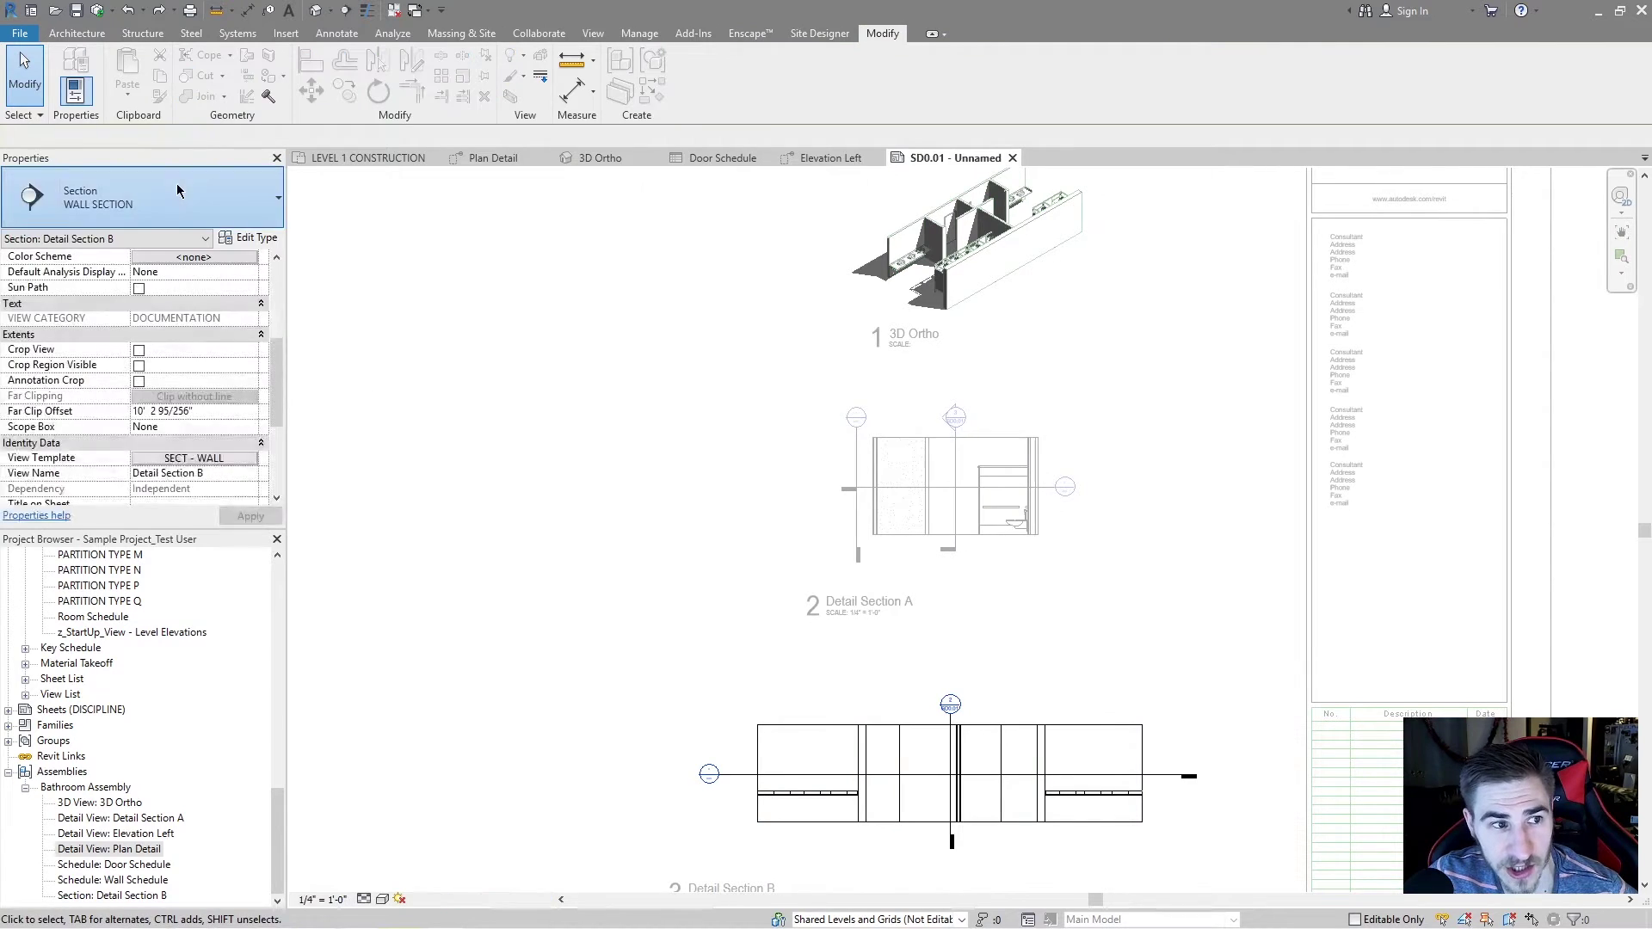
click(173, 198)
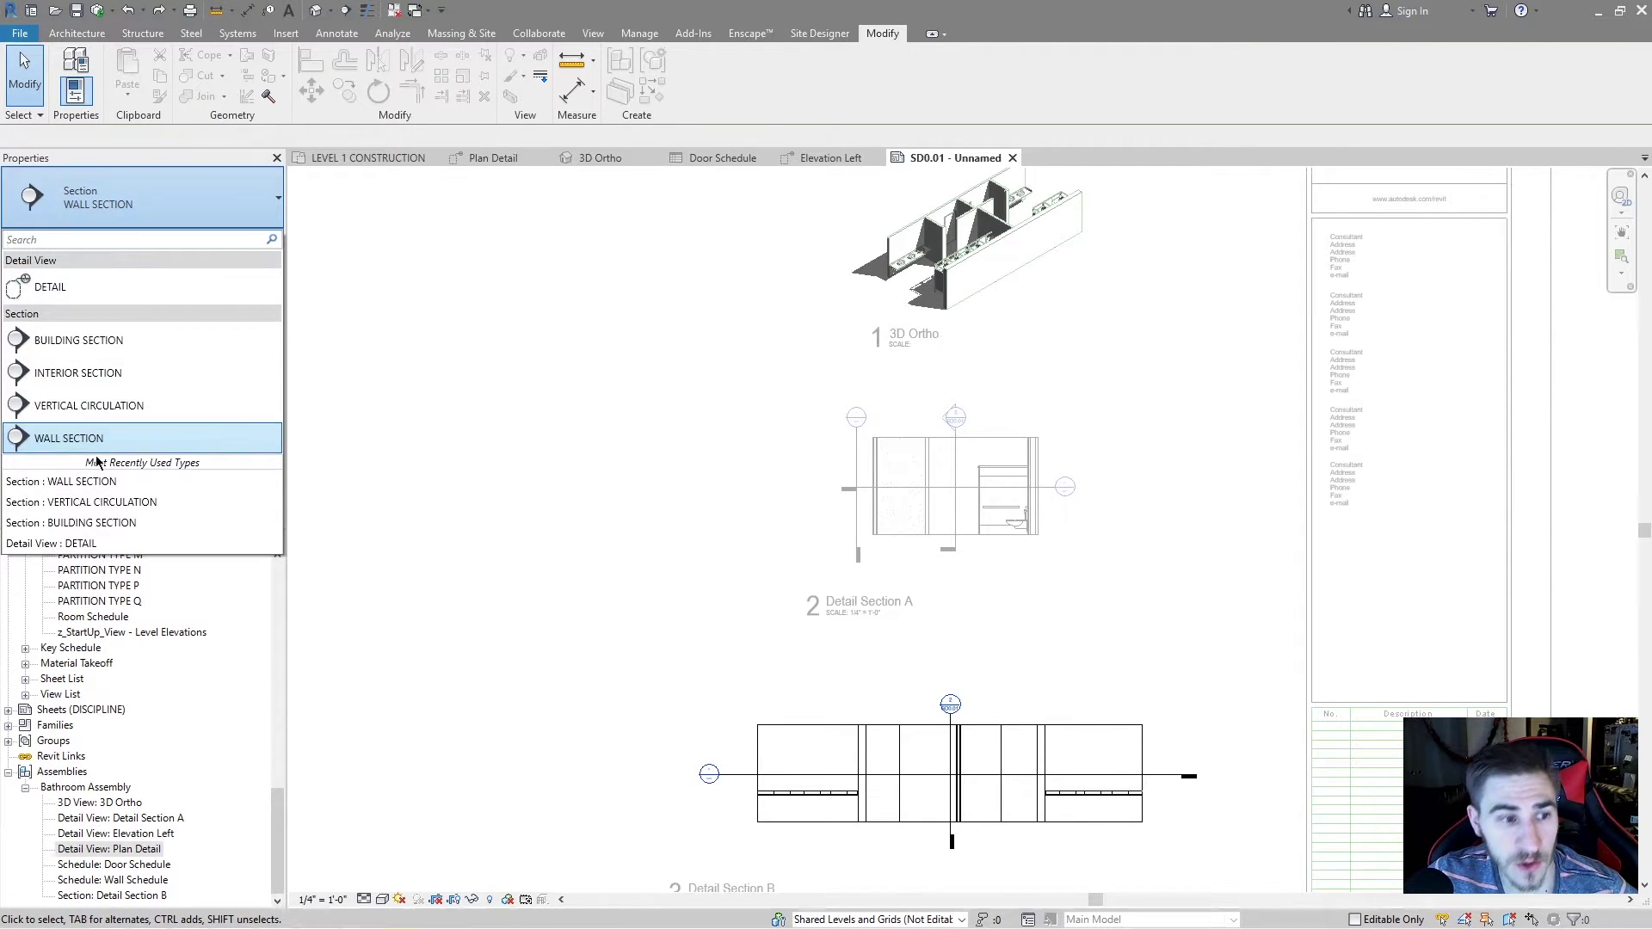
click(615, 503)
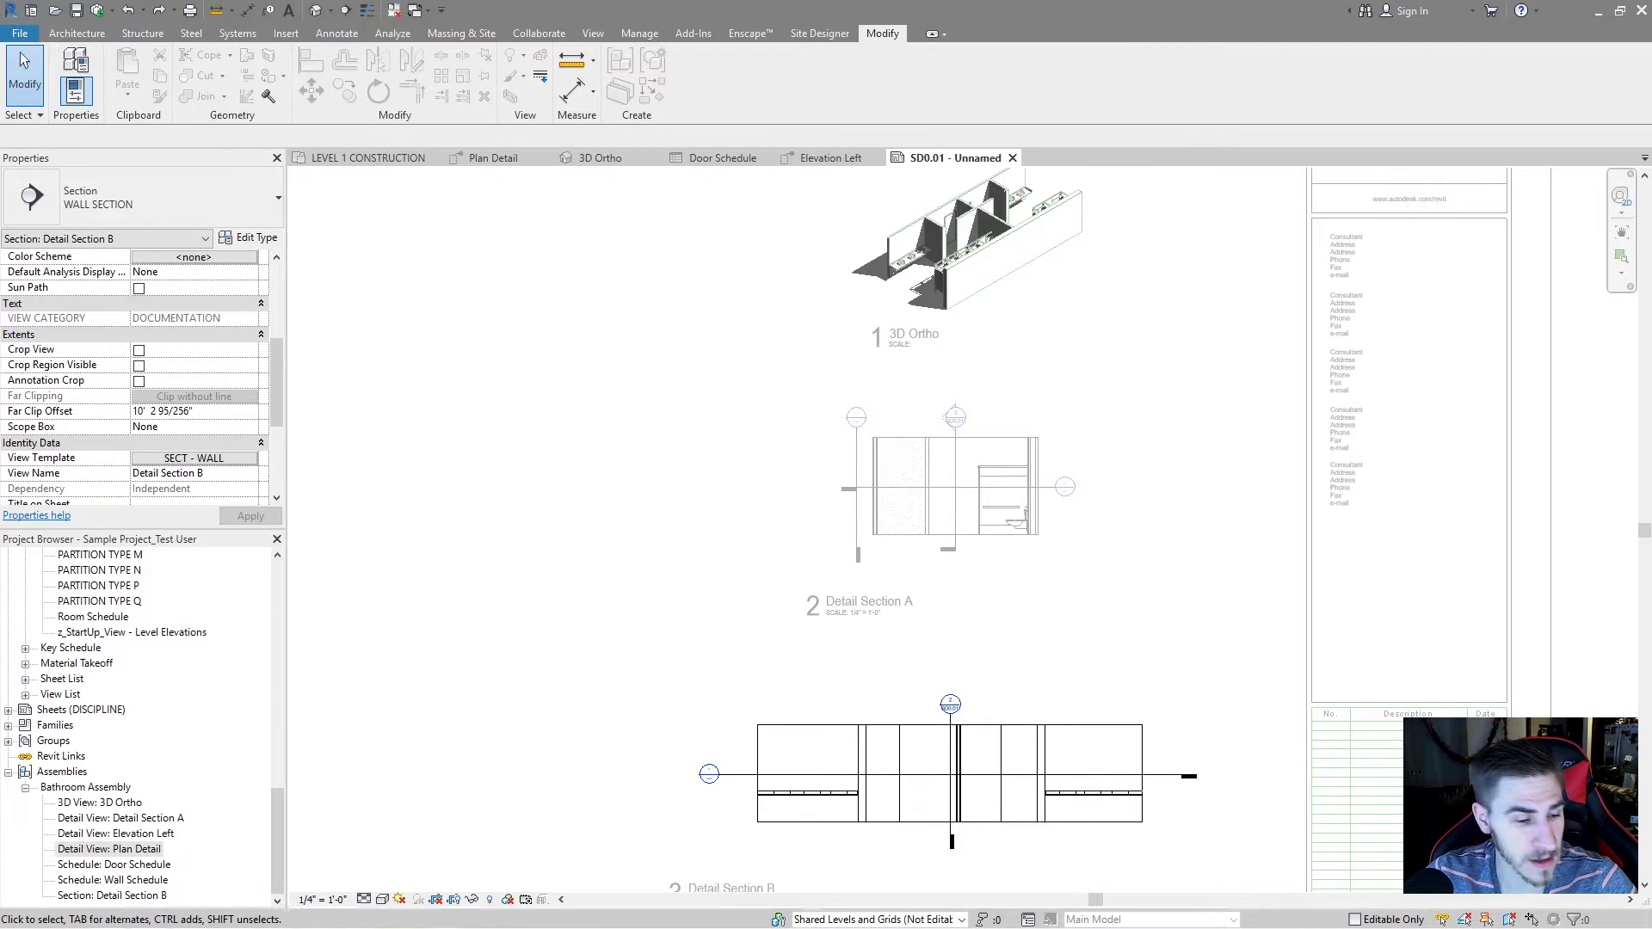
Step: Create a new instance of Bathroom Assembly in the LEVEL 1 CONSTRUCTION plan, placed outside the building's right exterior wall
double_click(85, 787)
click(1118, 529)
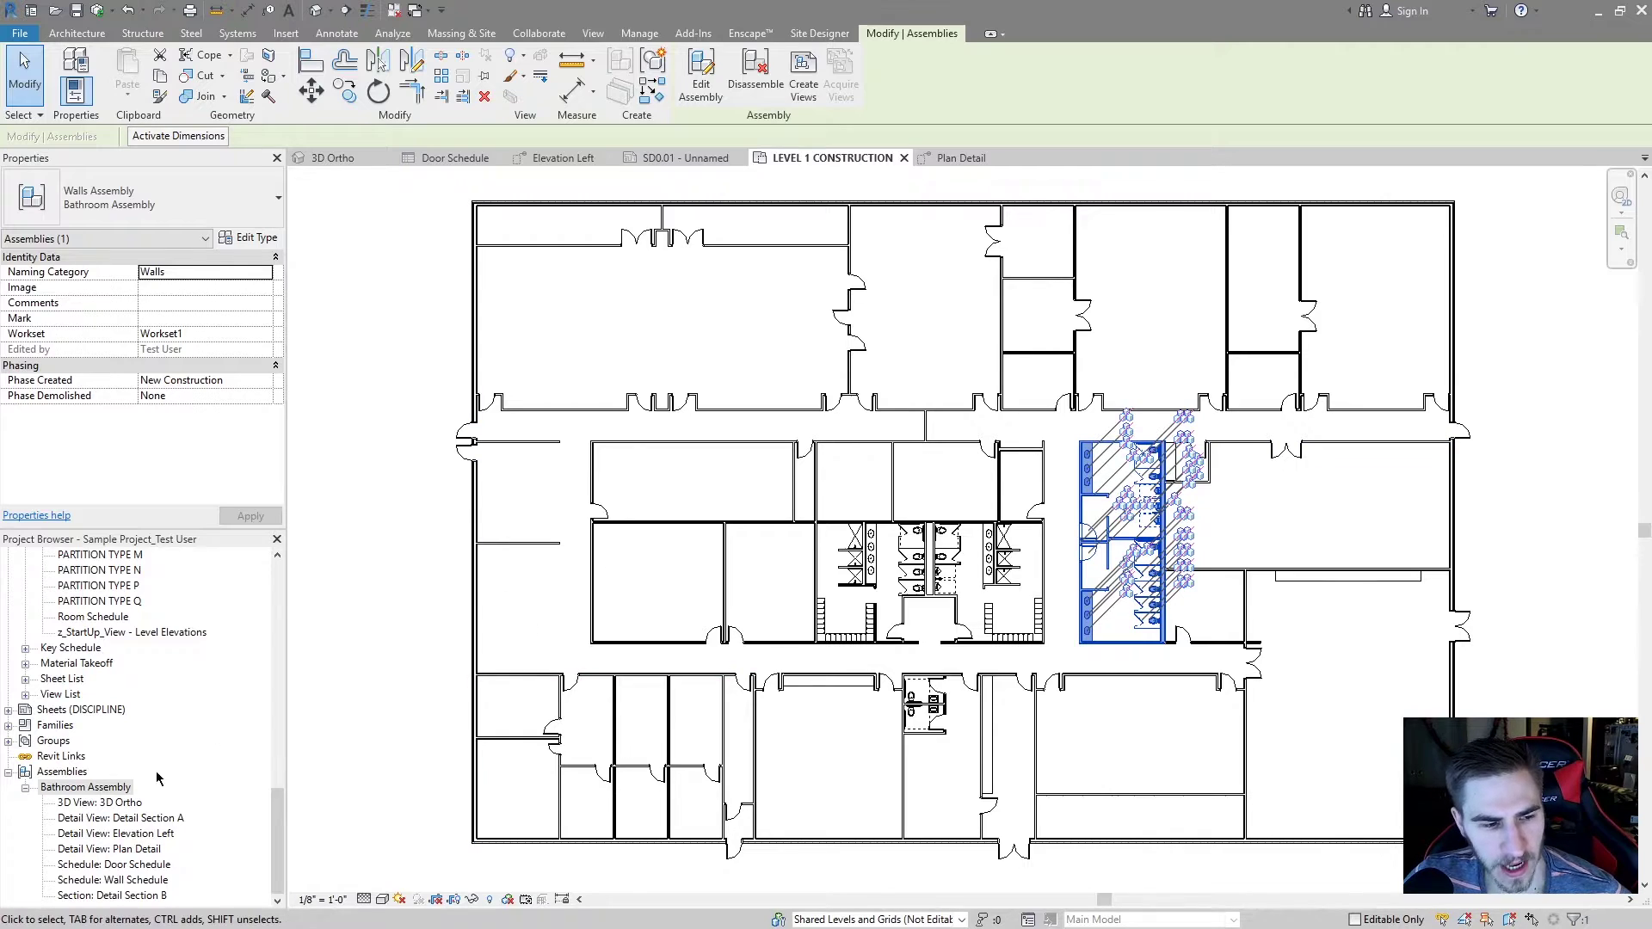
right_click(80, 786)
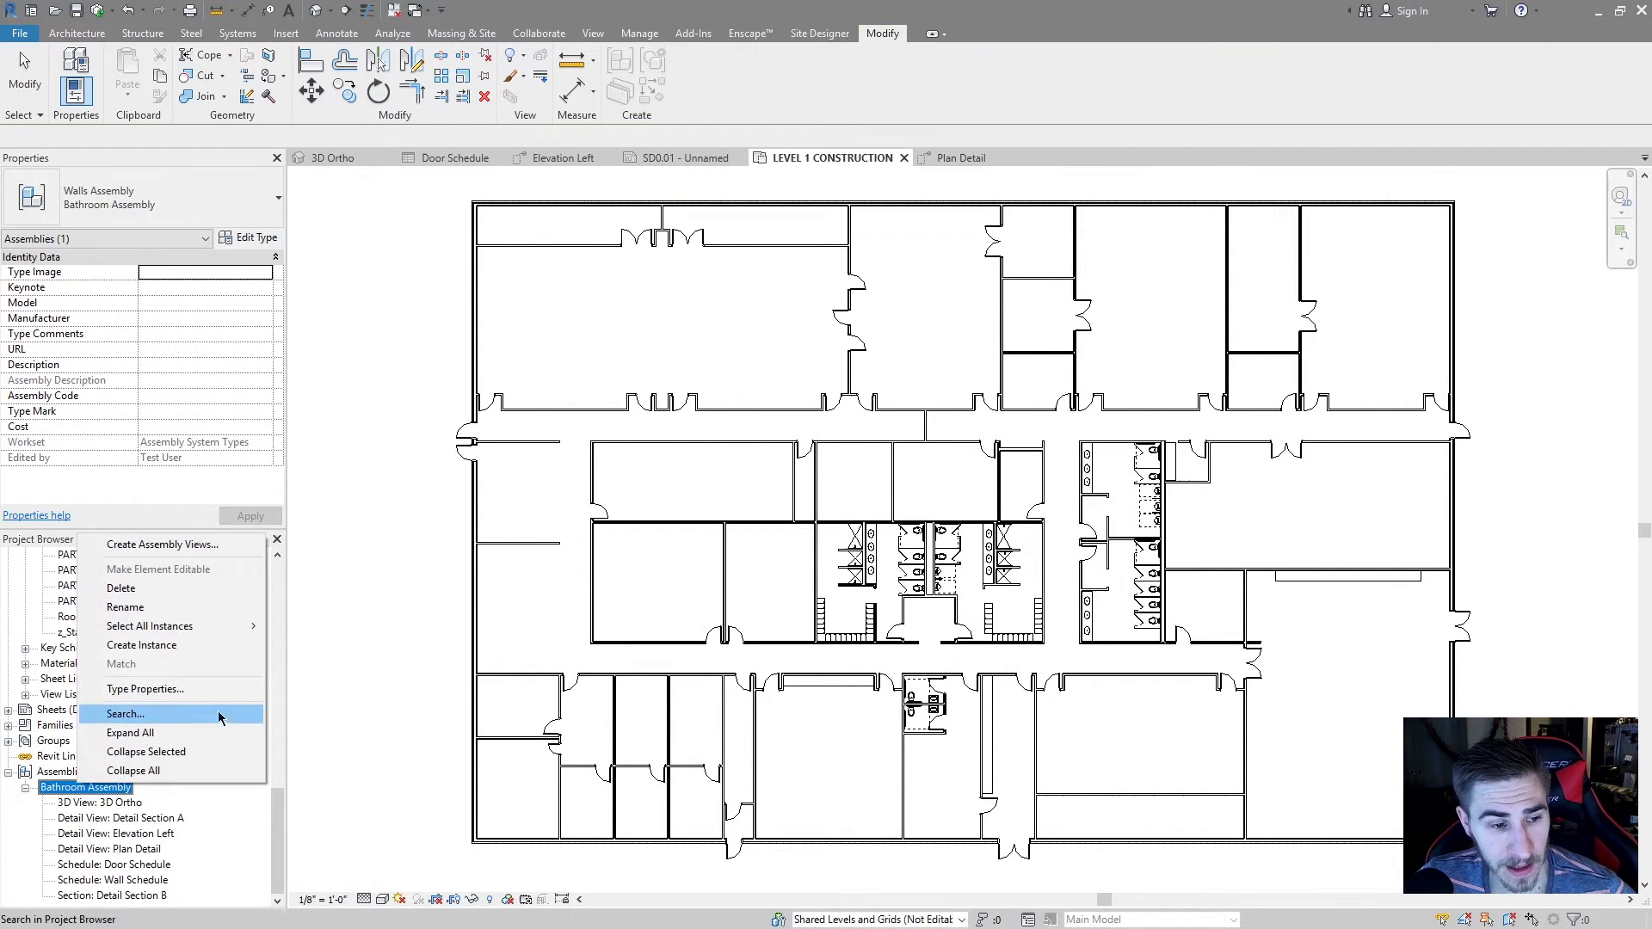
click(142, 645)
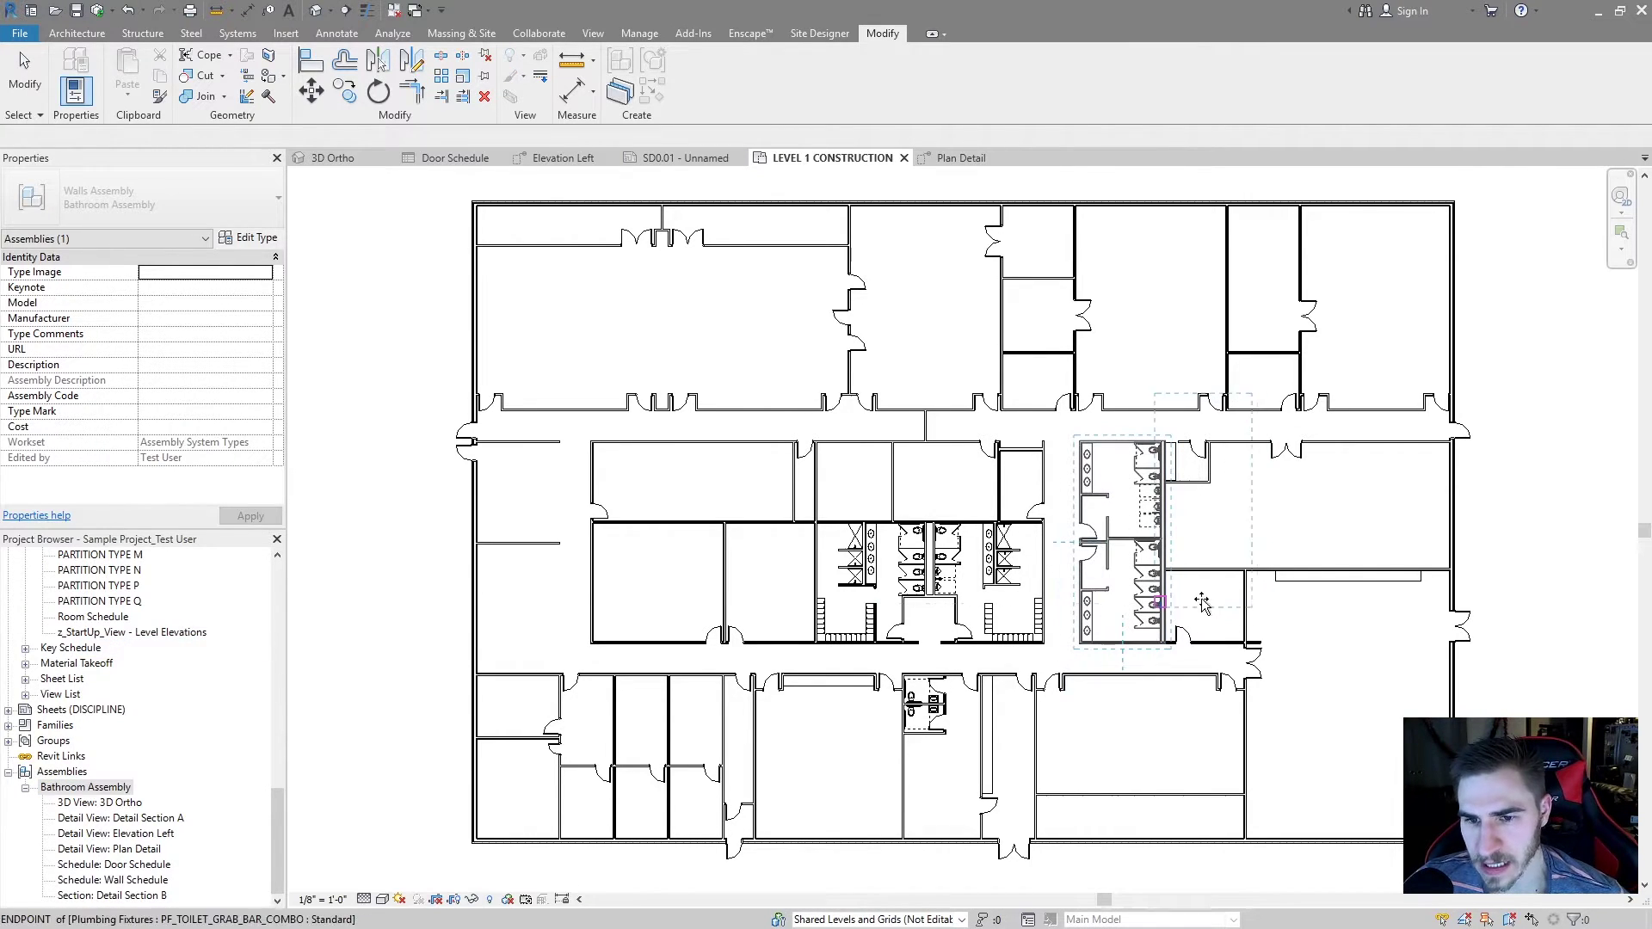
click(1529, 629)
click(1530, 682)
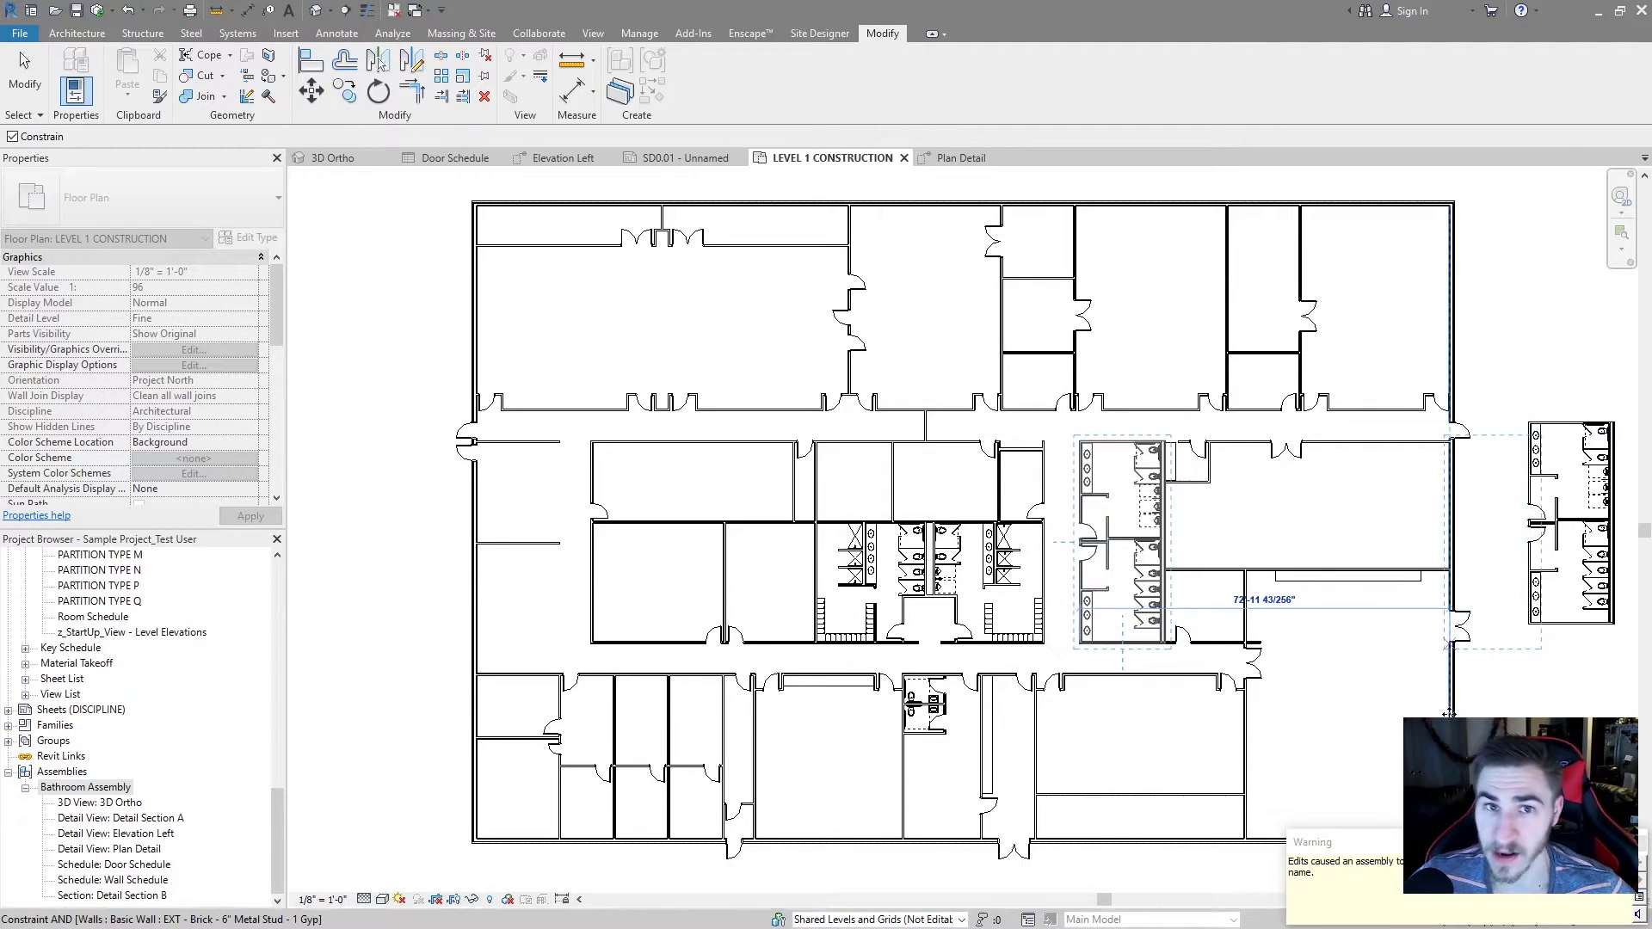
Step: Compare the view commands available for the original Bathroom Assembly instance and for the new one outside the building
middle_drag(822, 716, 765, 705)
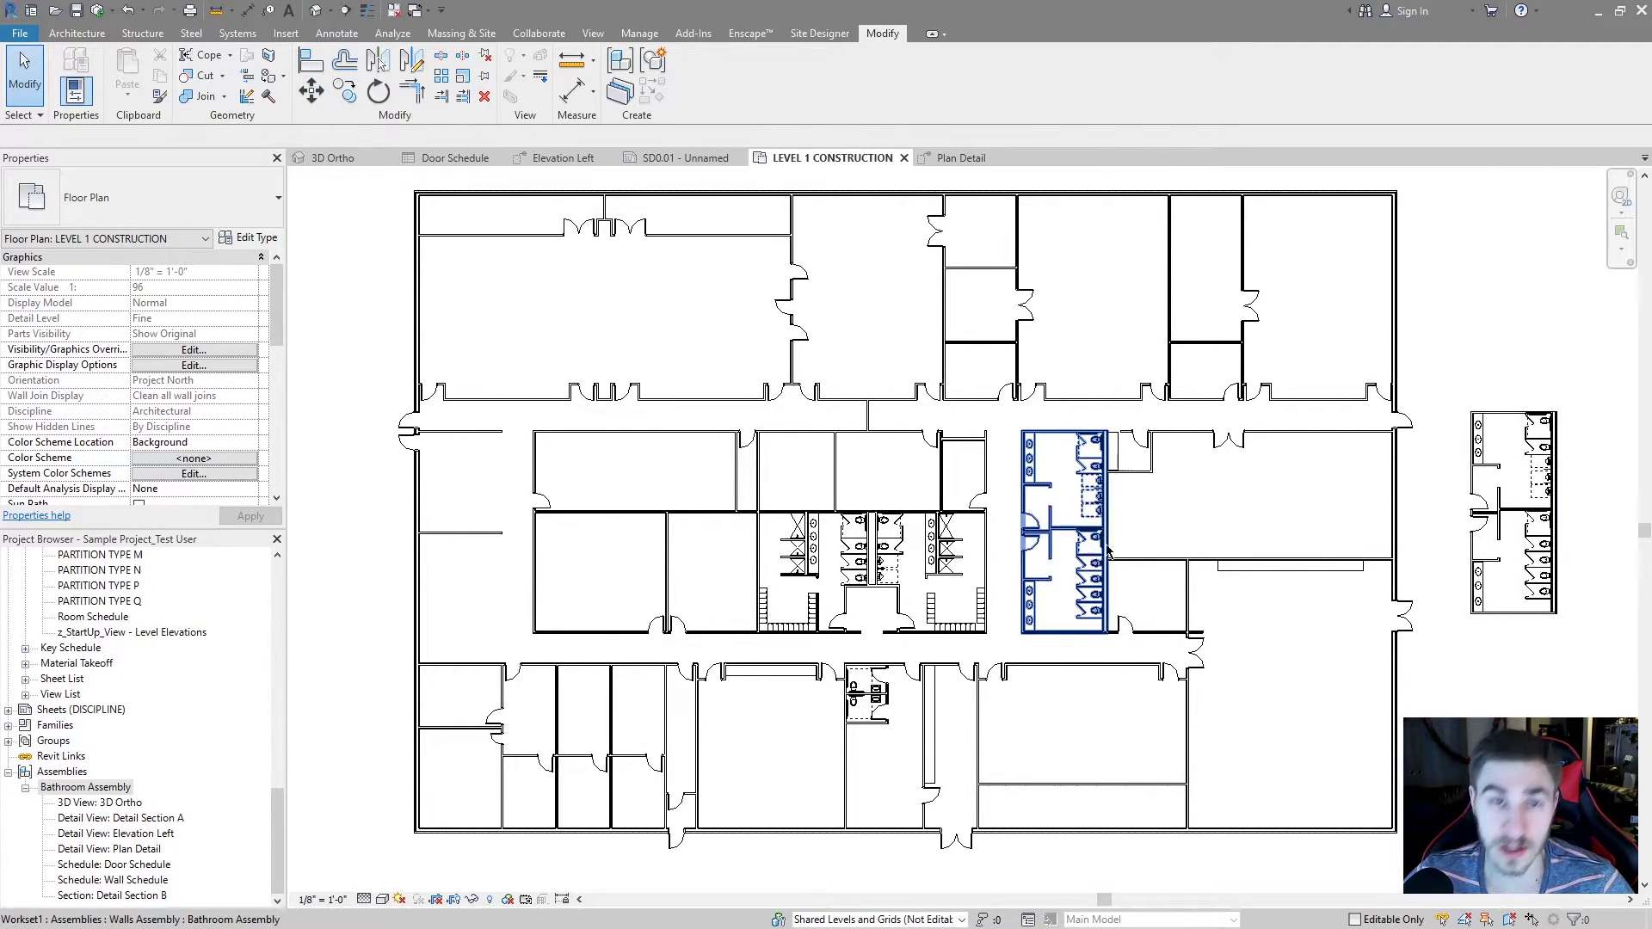
click(1043, 531)
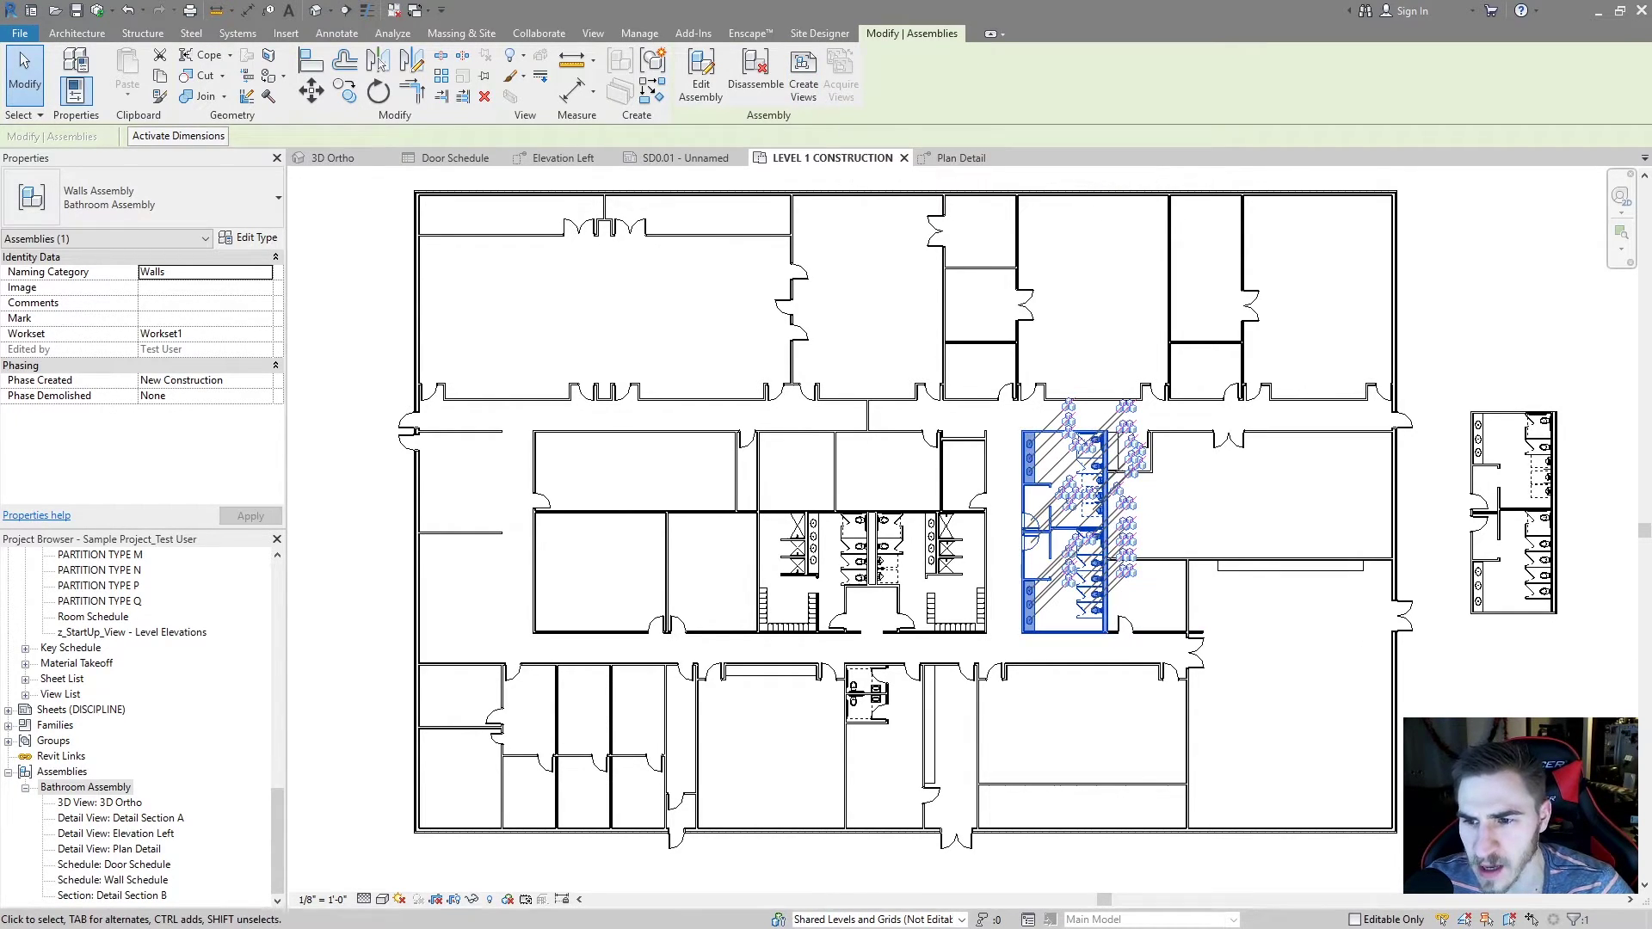
key(Escape)
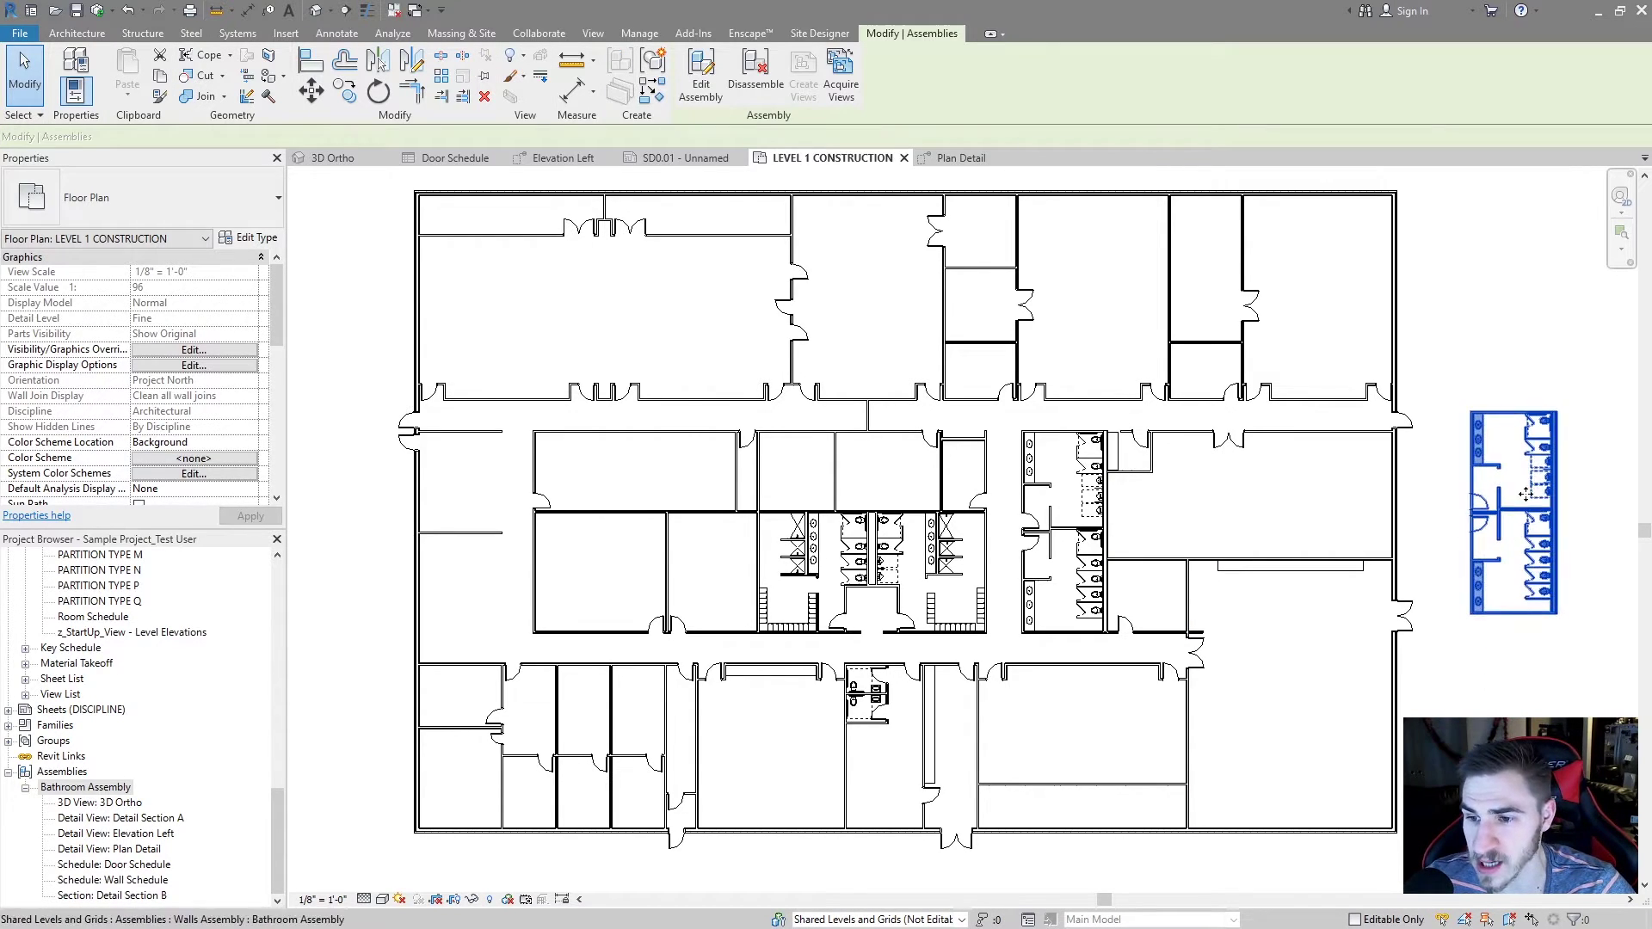
click(1527, 550)
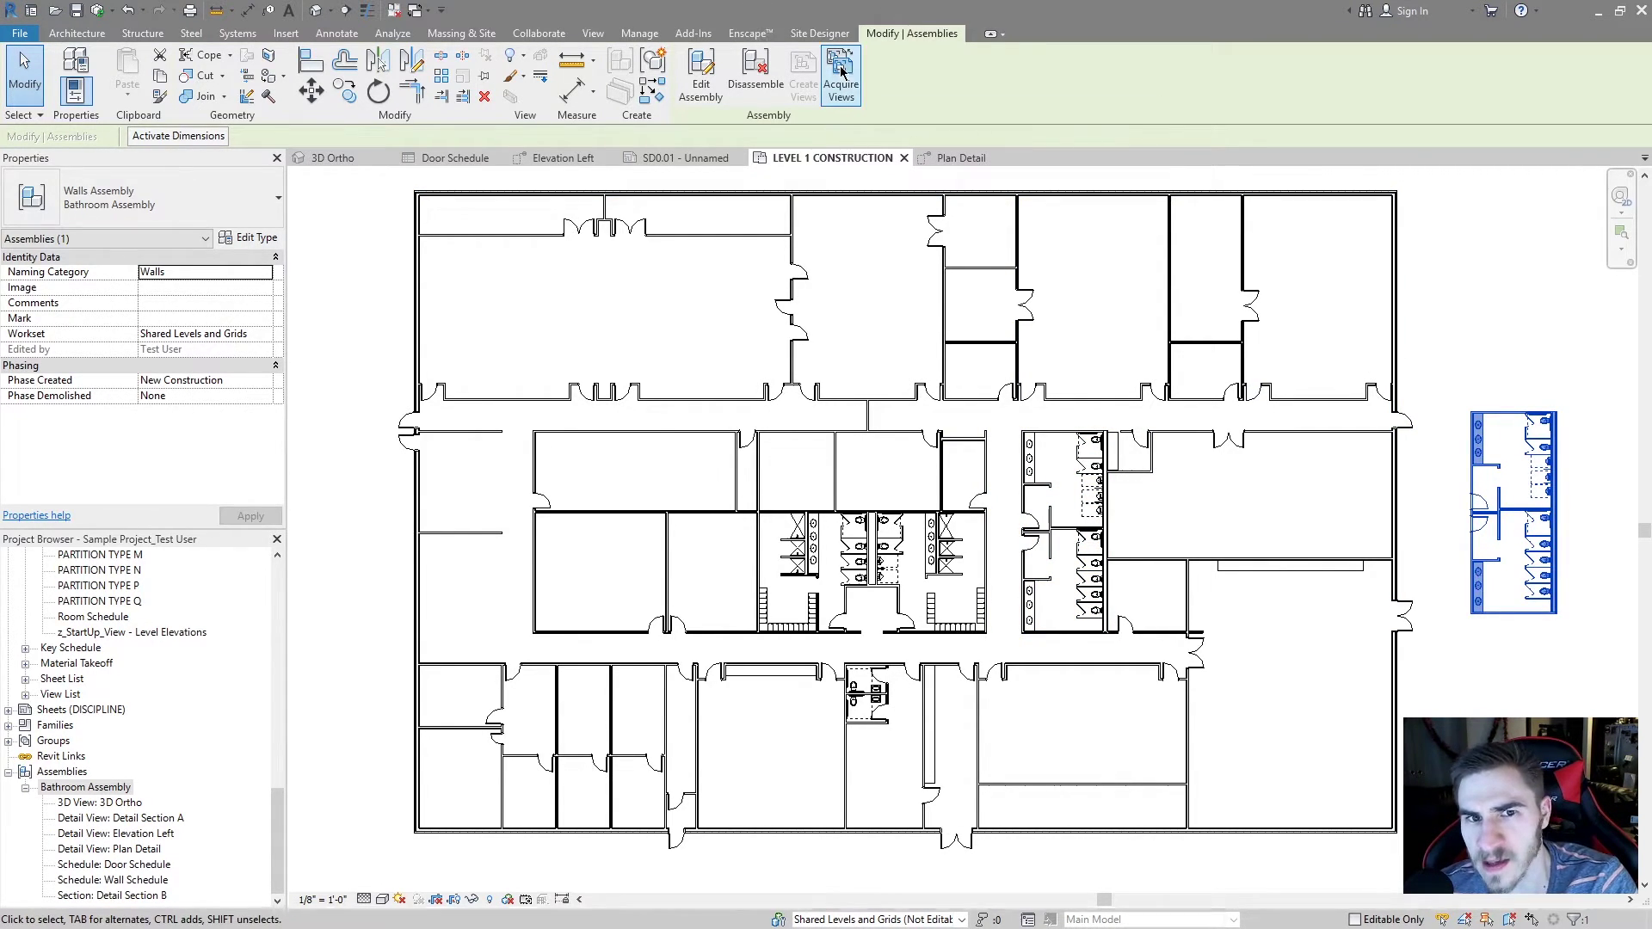
Step: Highlight all views and schedules listed under Bathroom Assembly and the restroom instance outside the building, and clear the selection
click(123, 804)
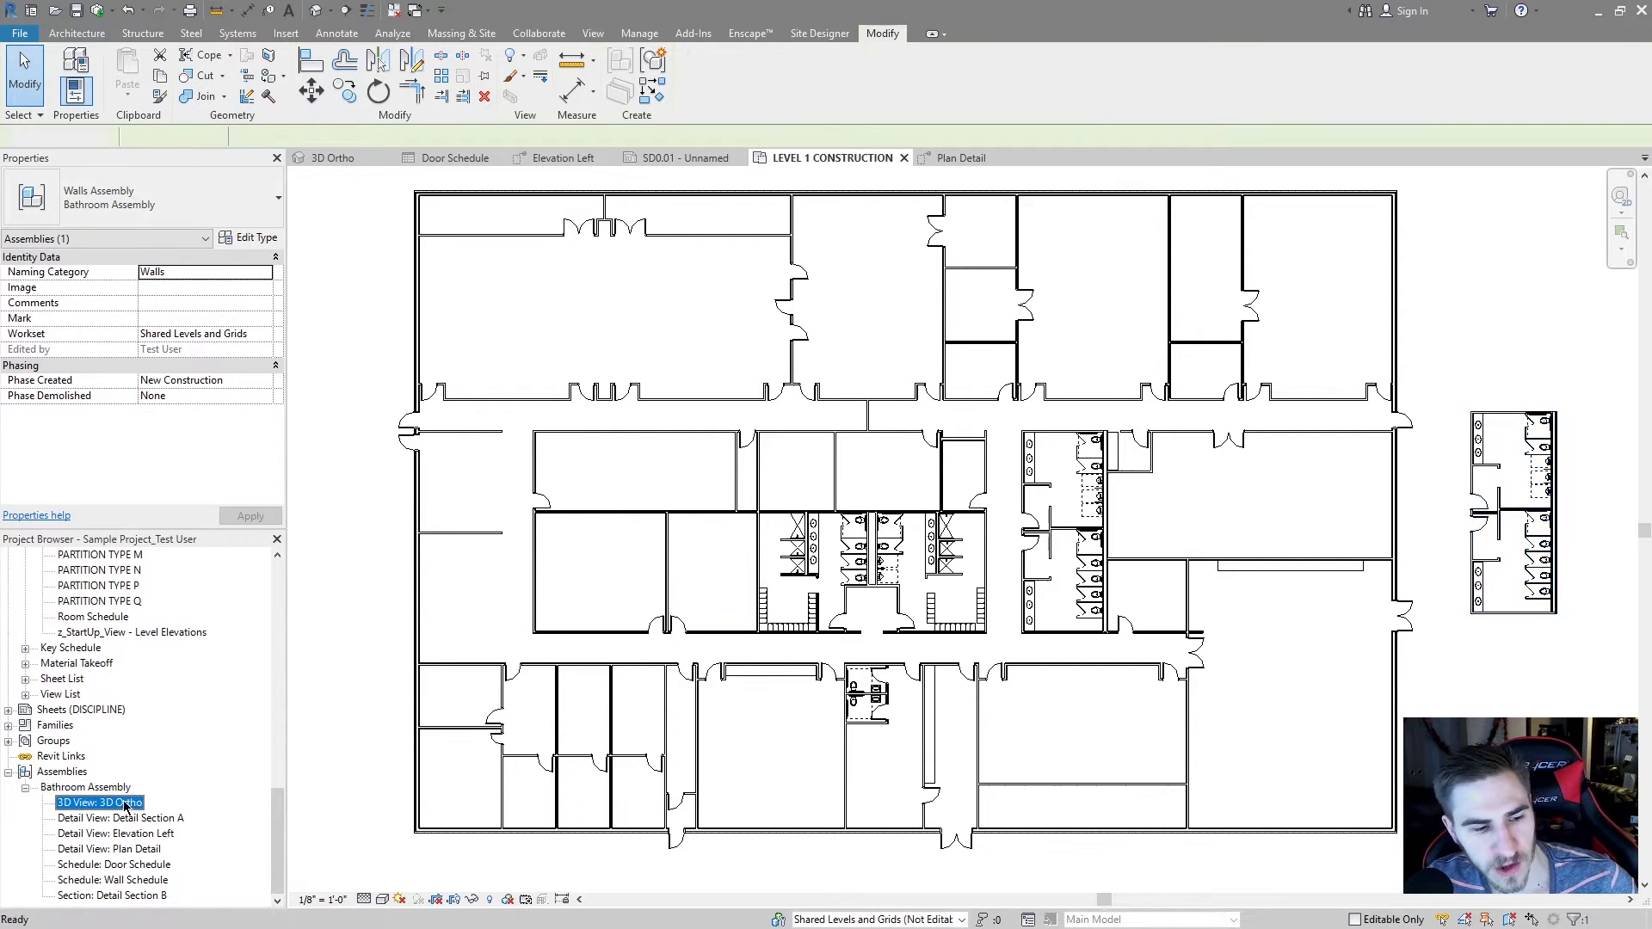
shift+click(132, 896)
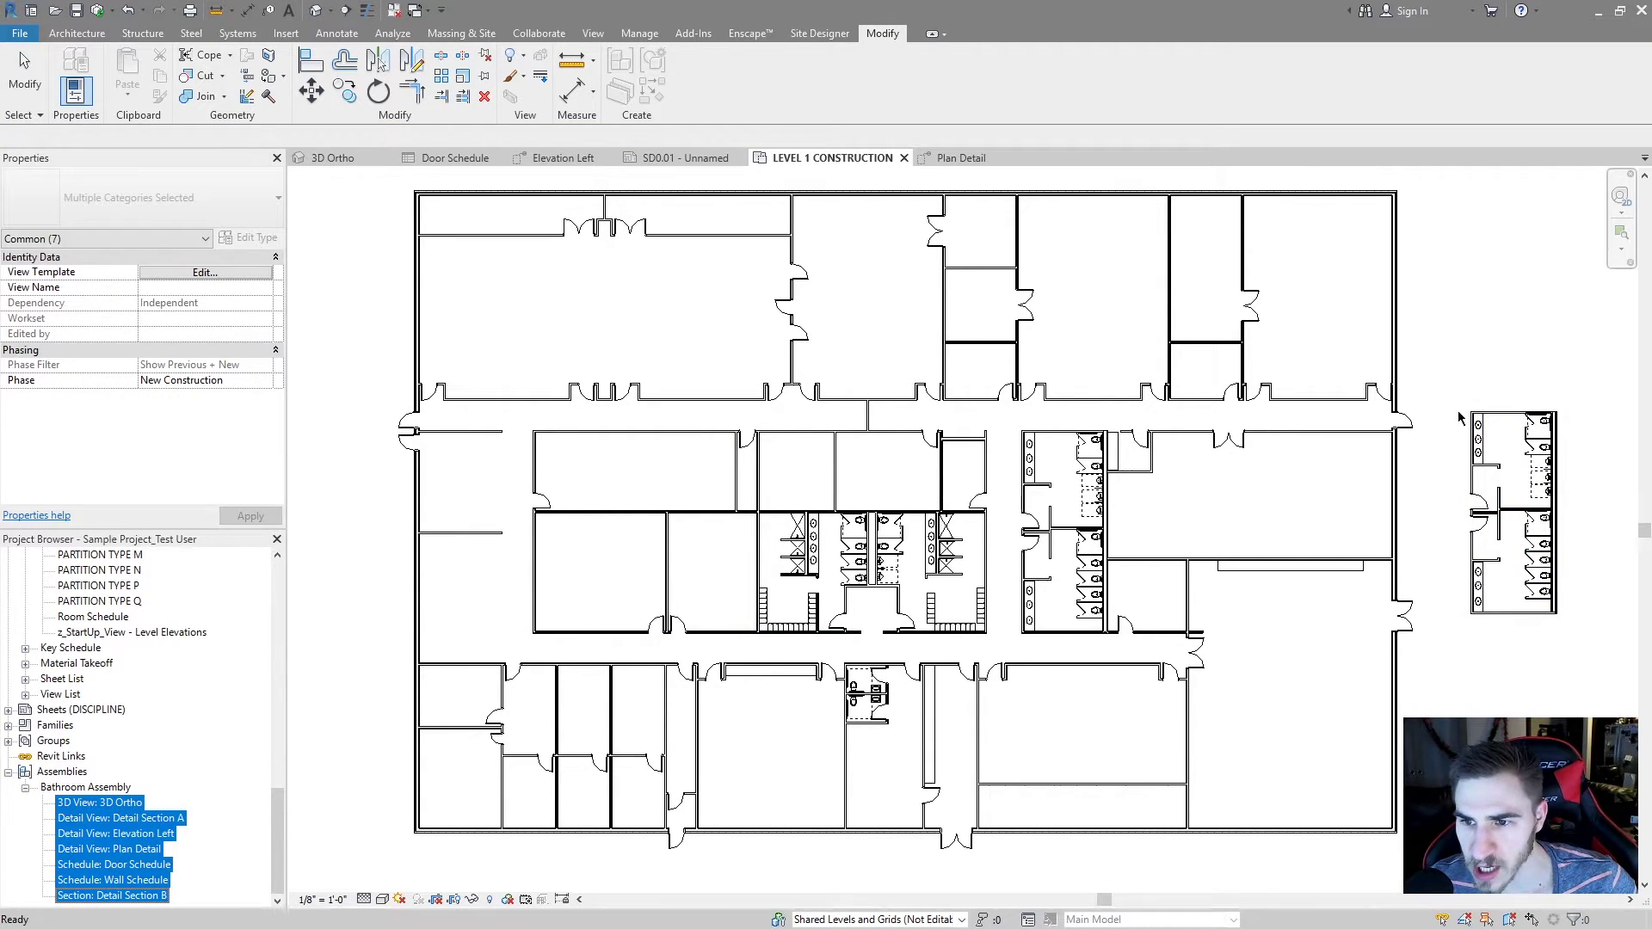
click(1521, 508)
drag(1431, 374, 1592, 675)
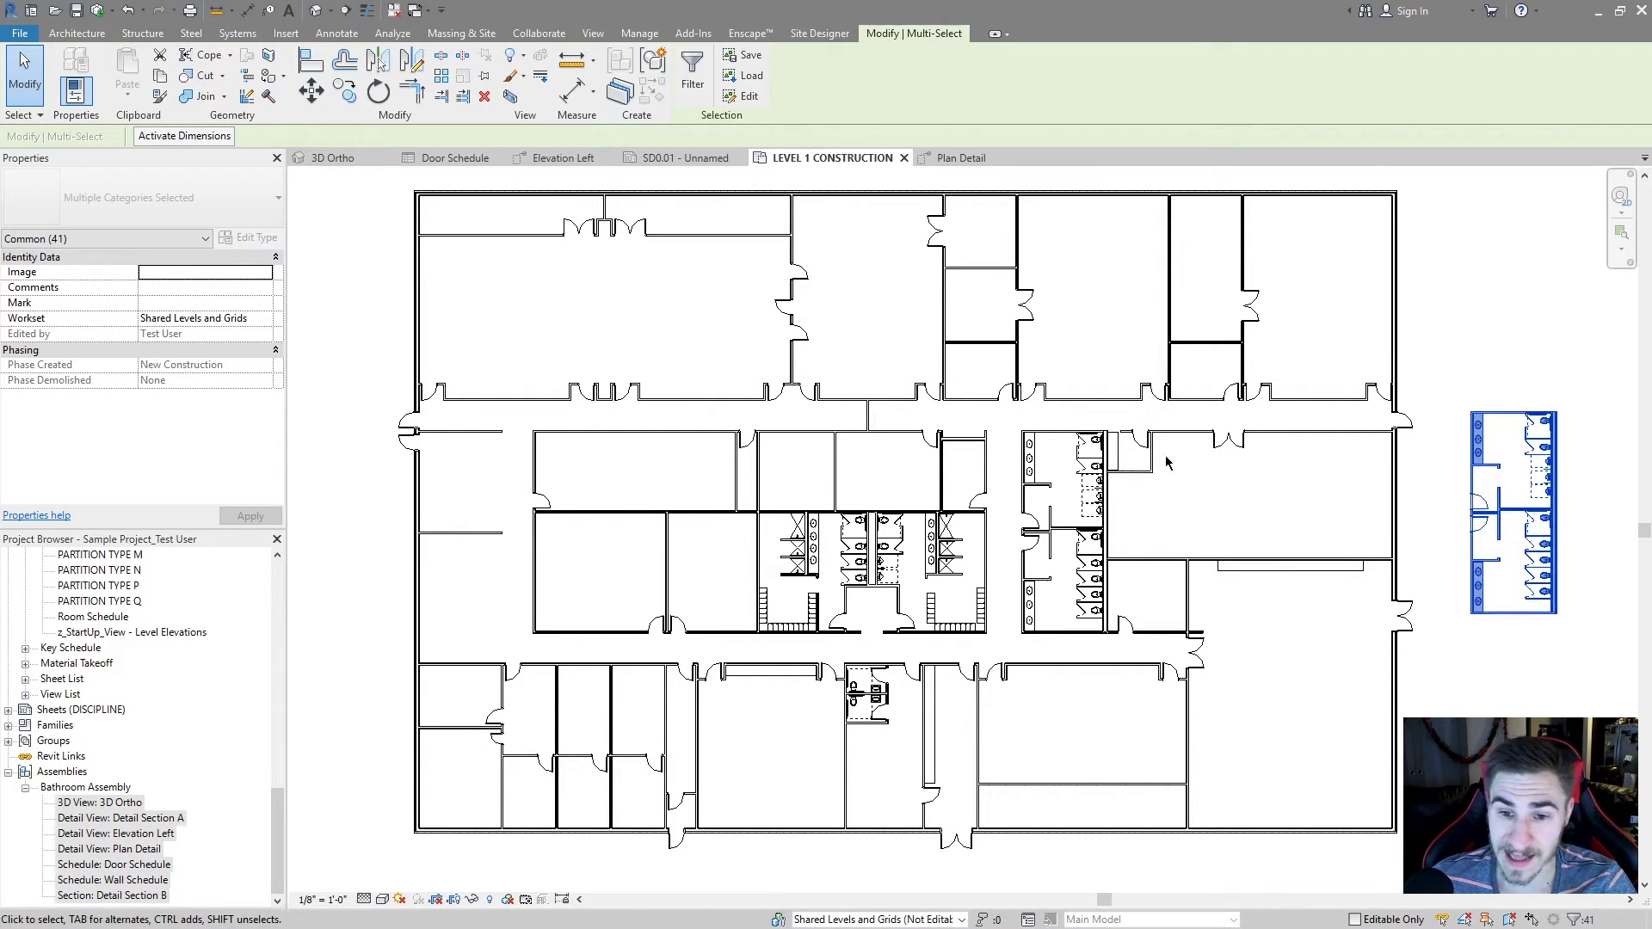
ctrl+drag(1535, 497, 1087, 516)
click(1214, 523)
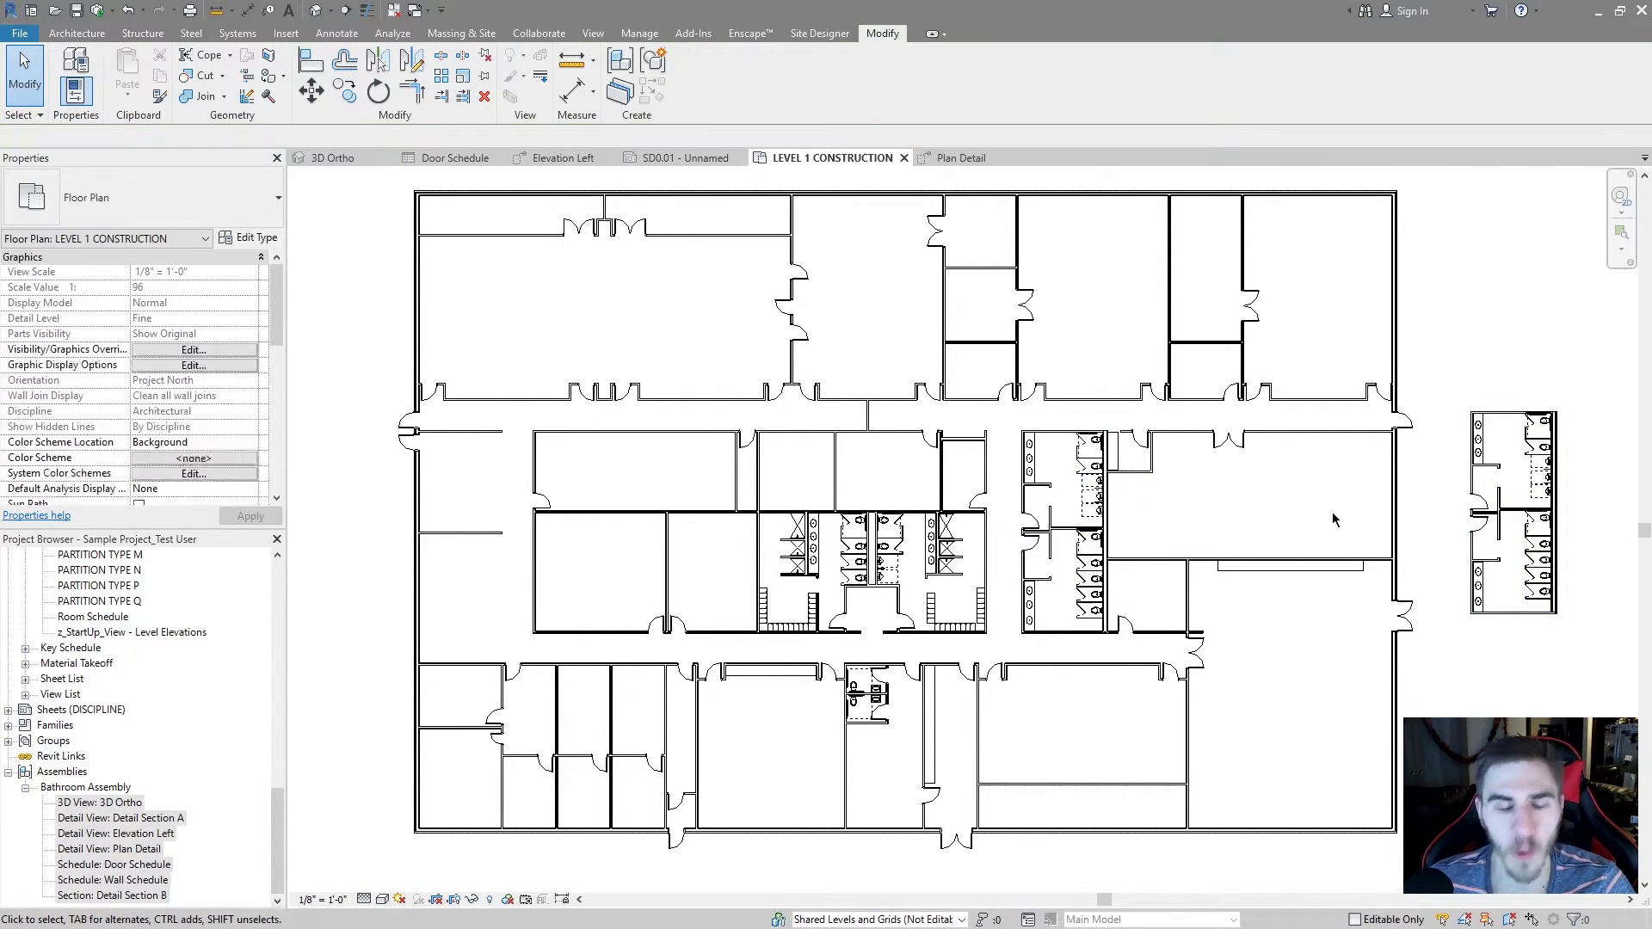
Step: Acquire the assembly views for the Bathroom Assembly instance outside the building
click(1546, 514)
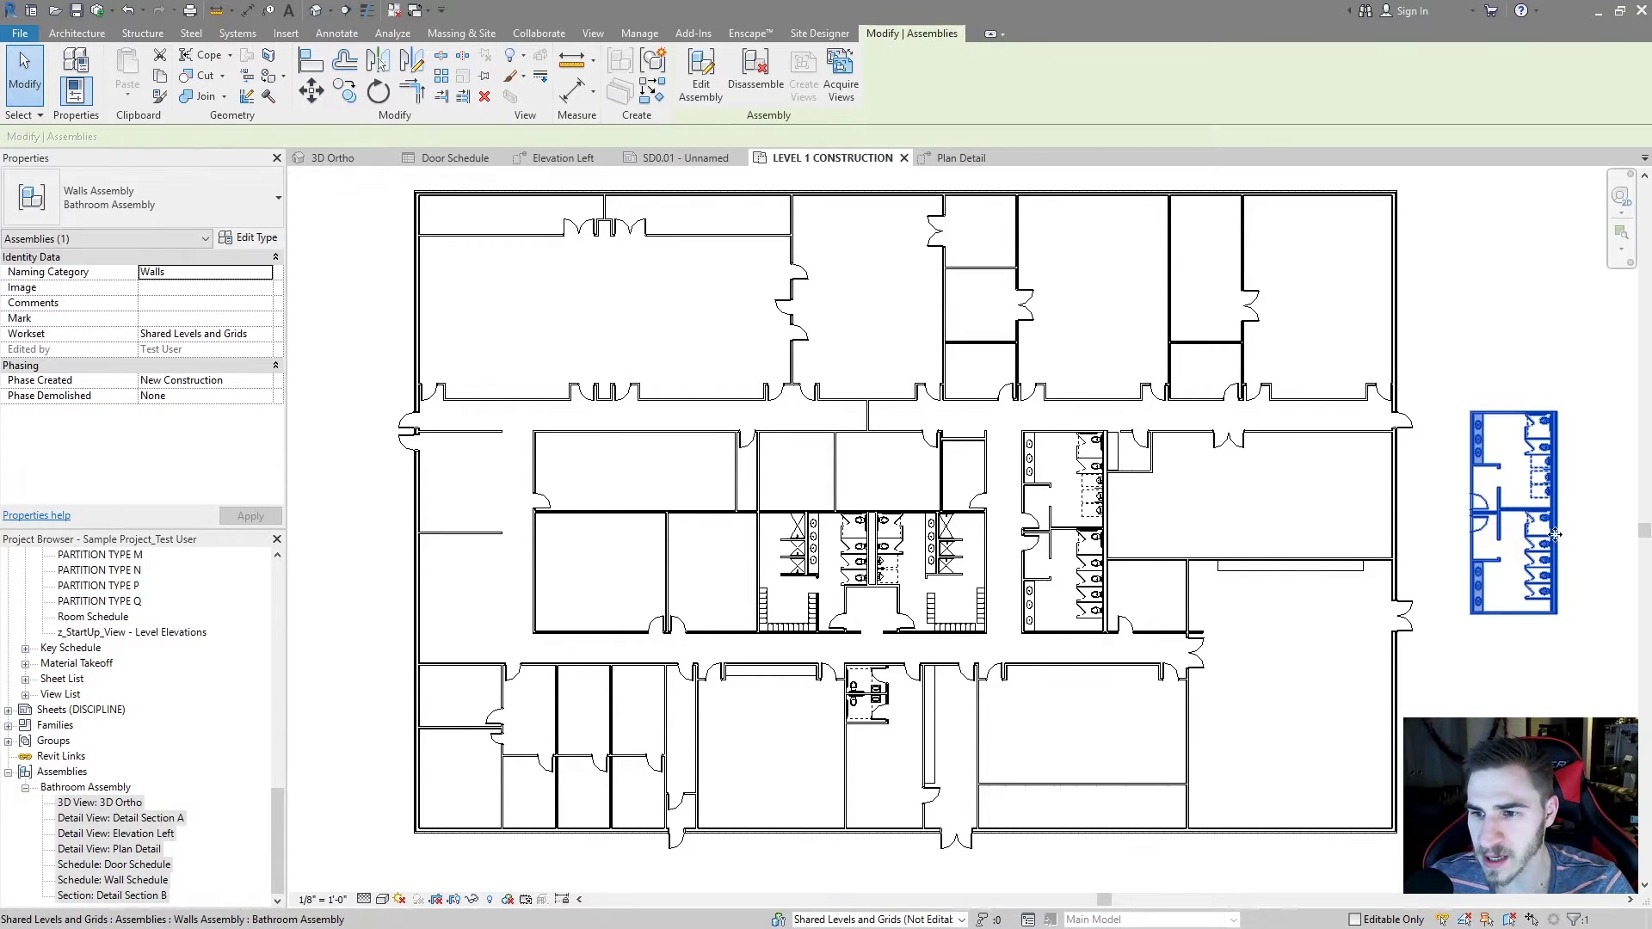
click(840, 86)
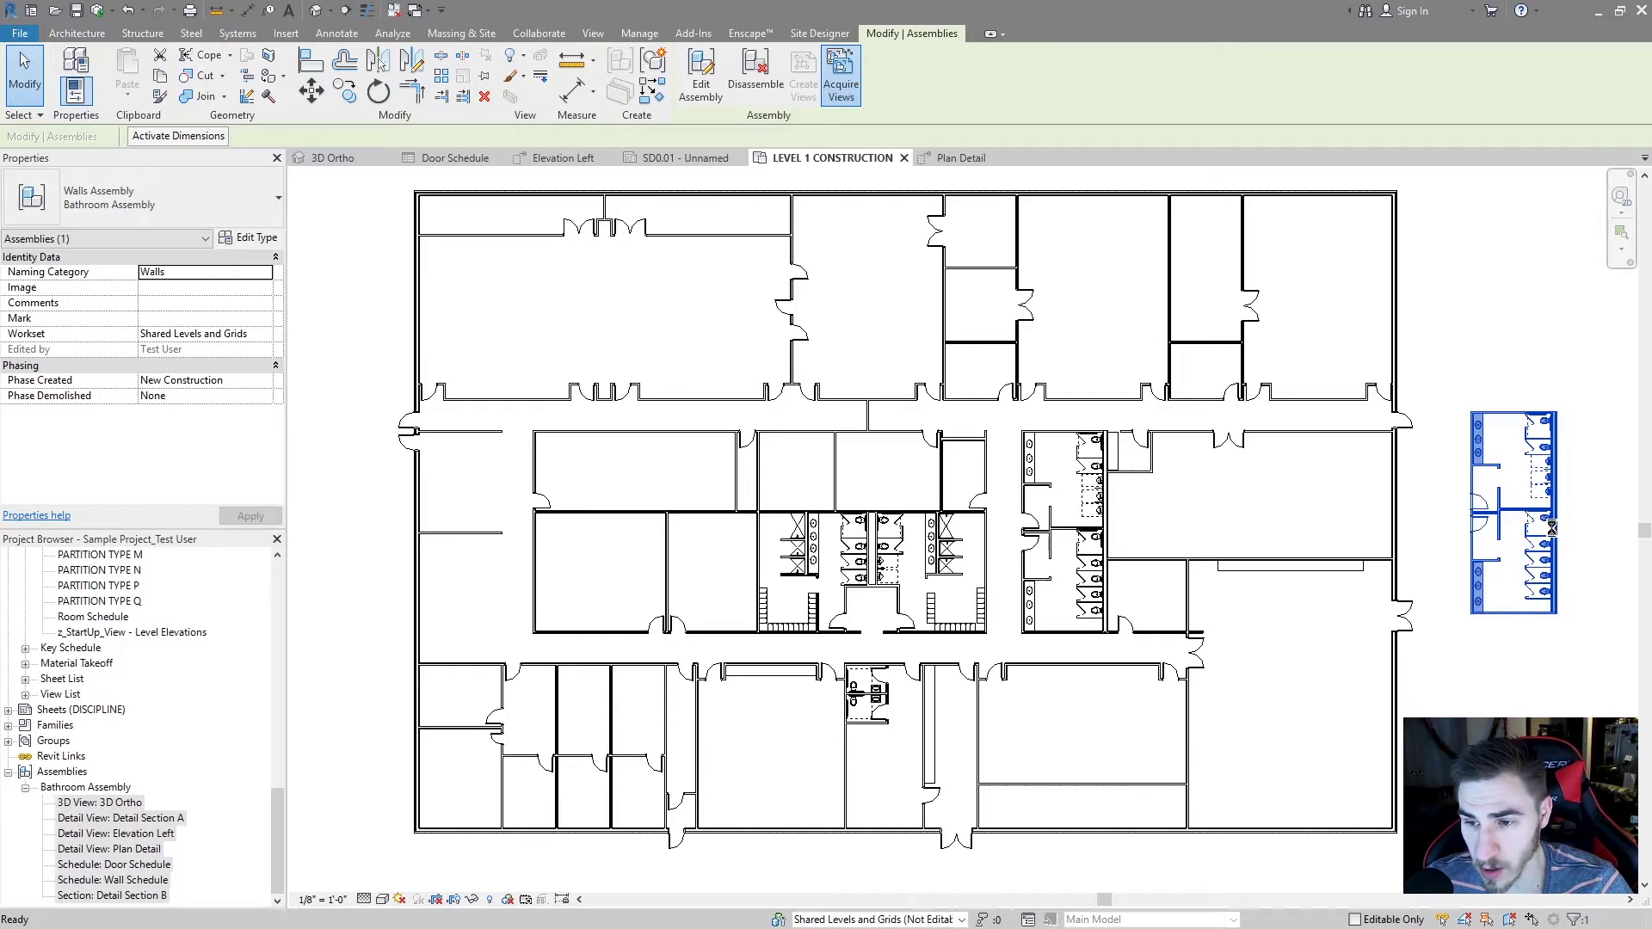
click(1495, 459)
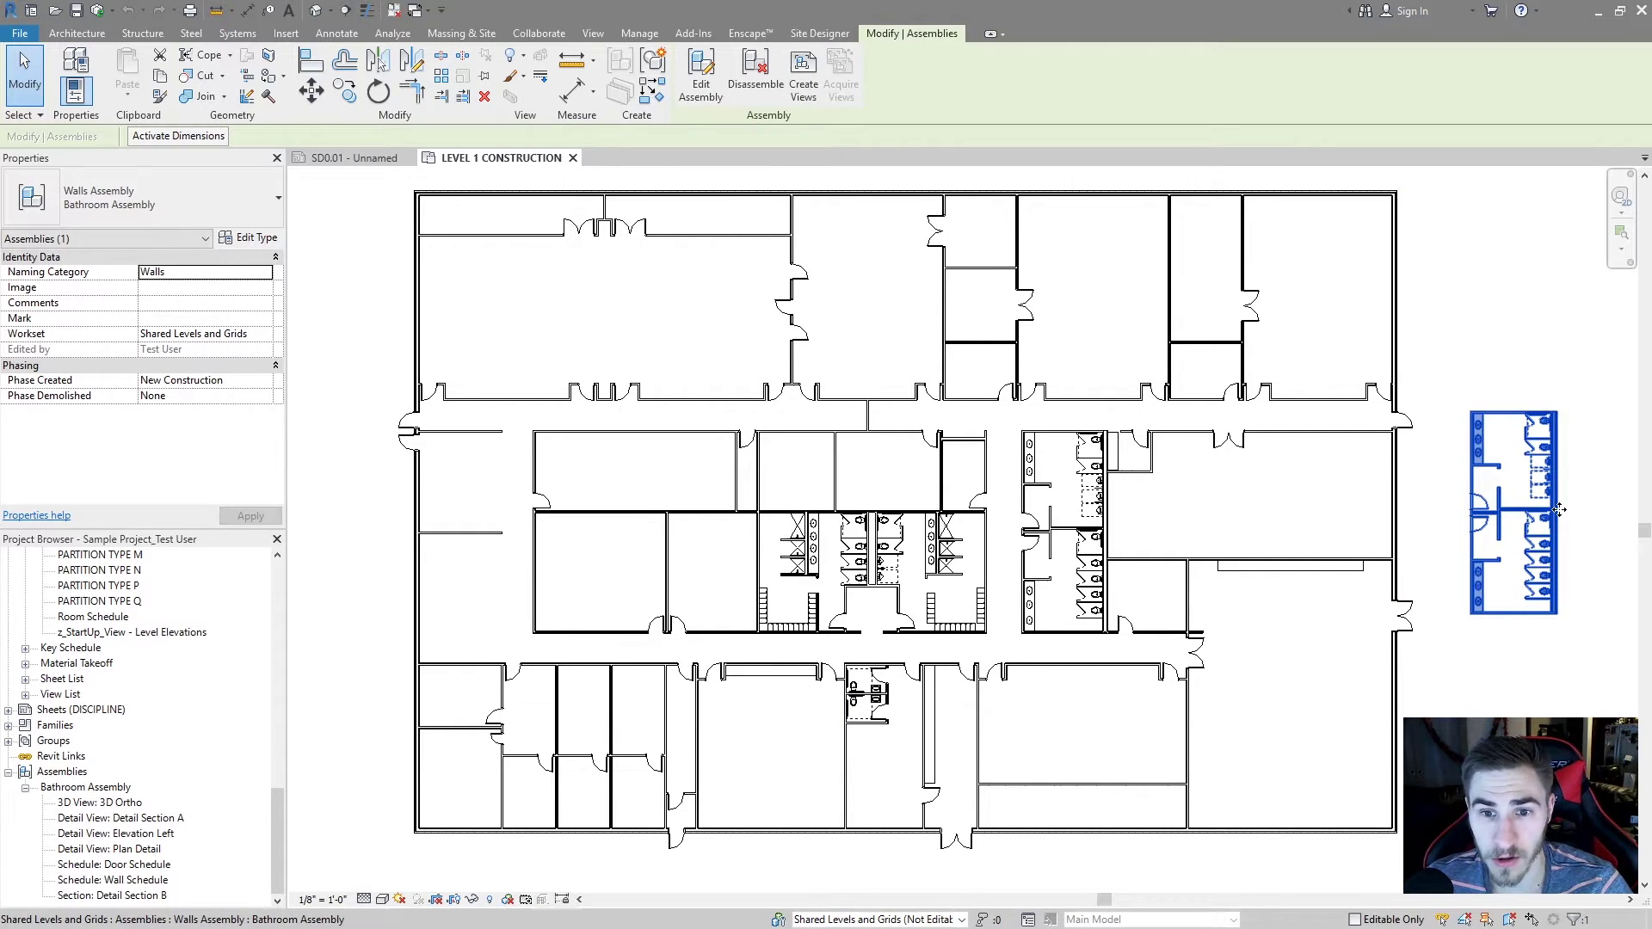
Step: Edit the original Bathroom Assembly inside the building and change its two entry doors to type FL Panel - 2'-0" x 7'-0" 2
click(1106, 533)
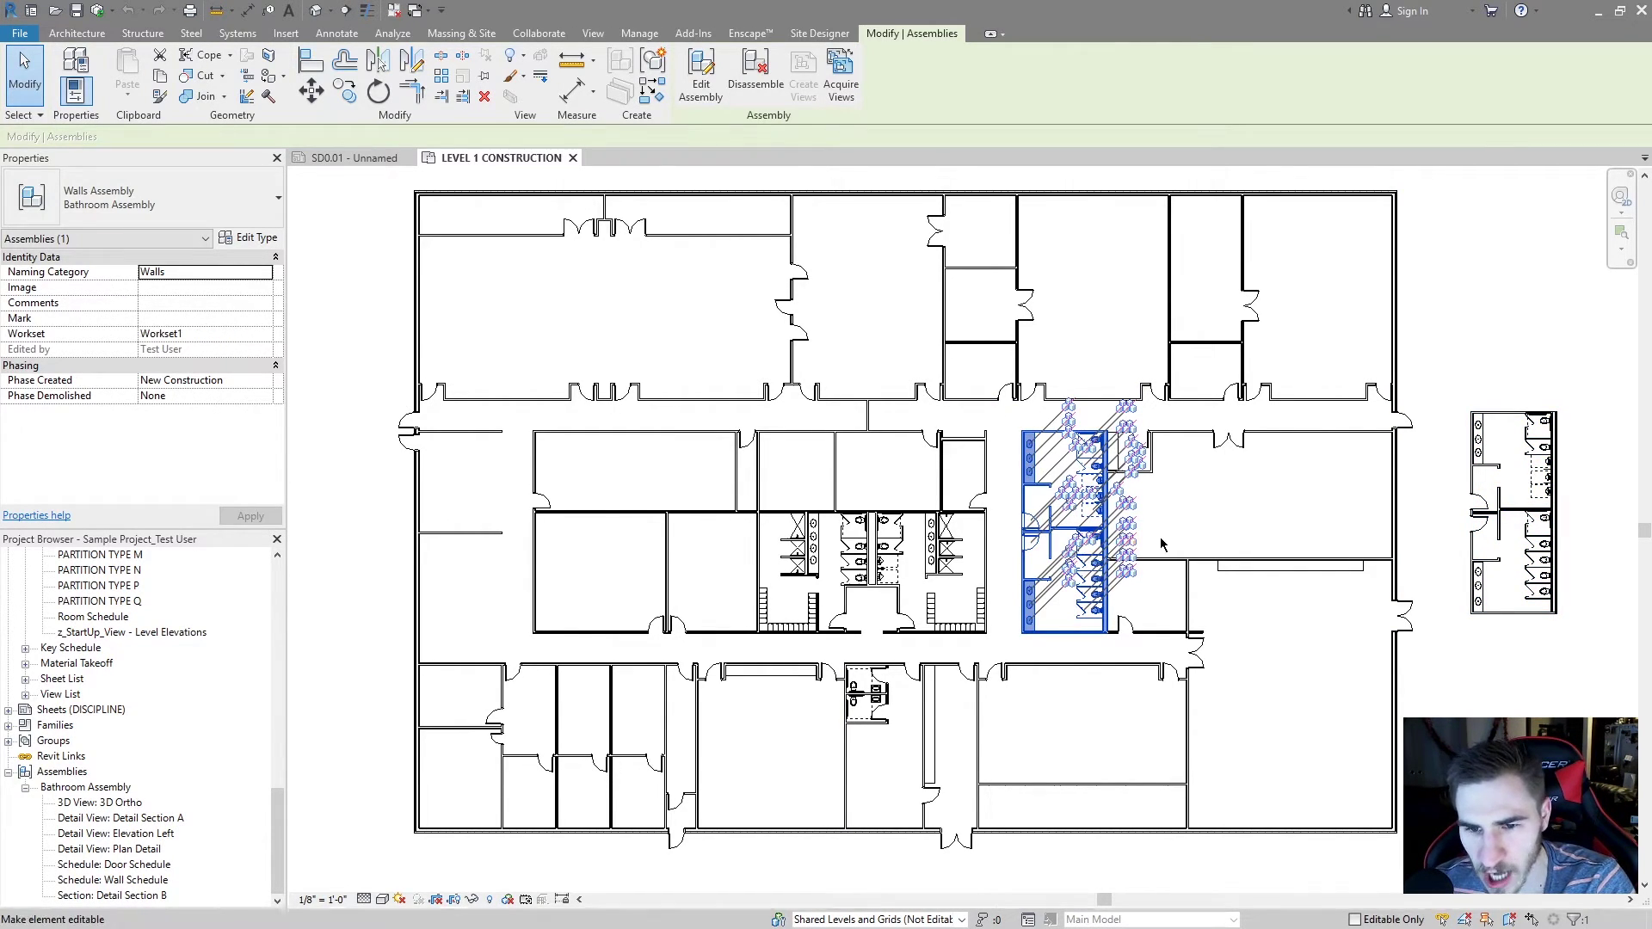
scroll(1160, 543, up, 2)
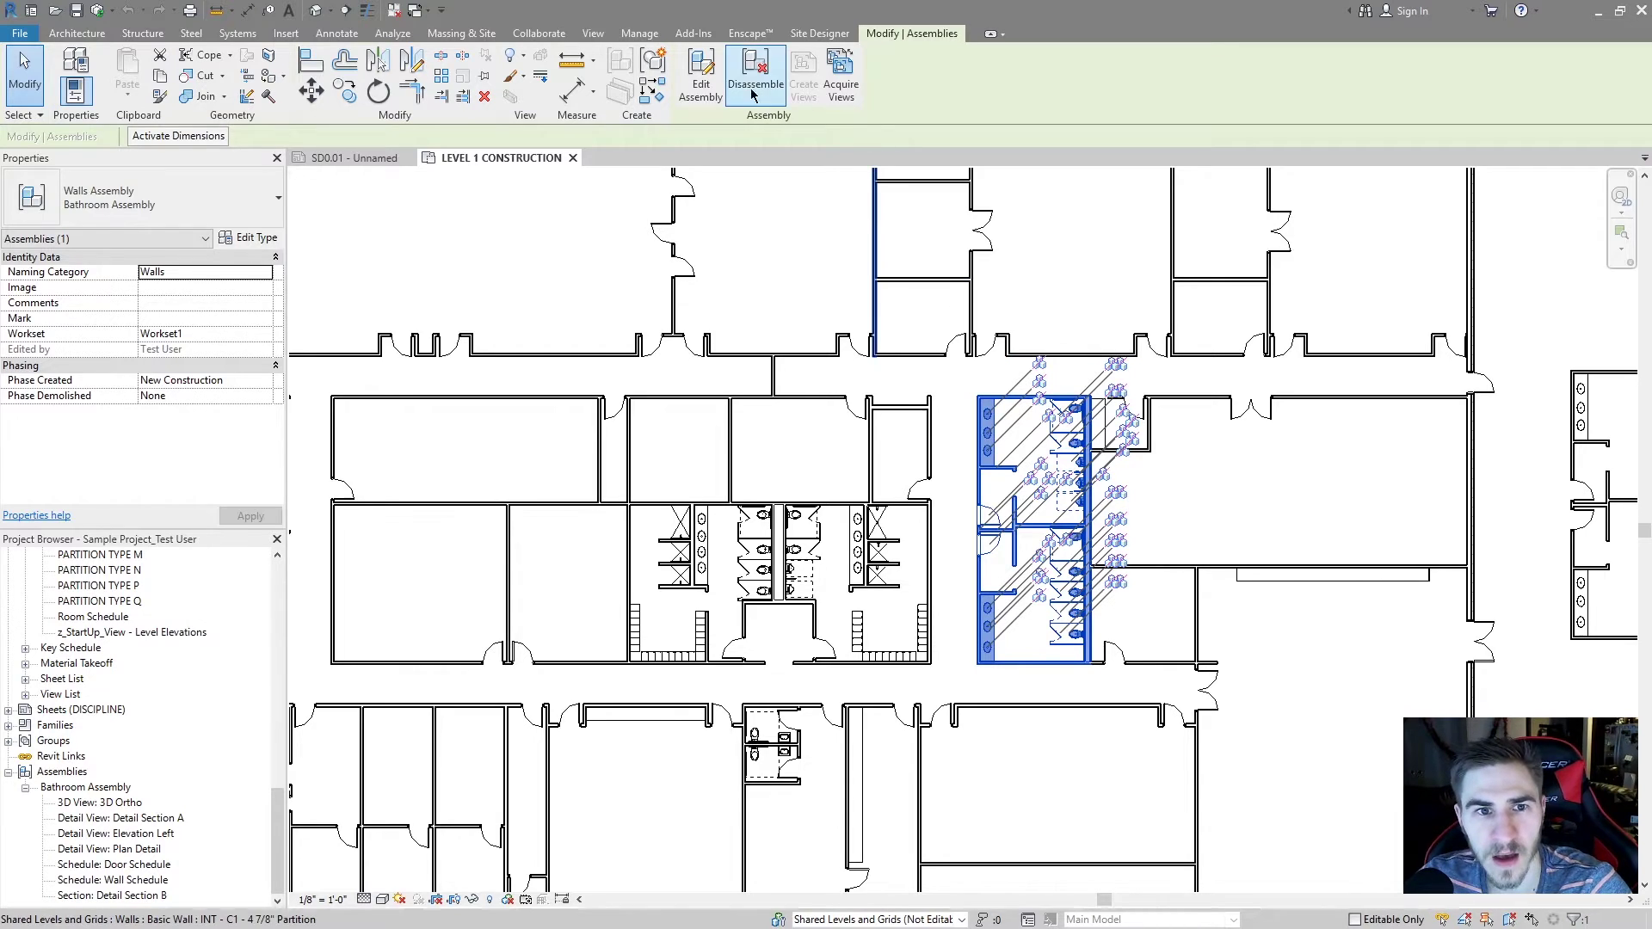
click(701, 78)
scroll(1076, 542, up, 2)
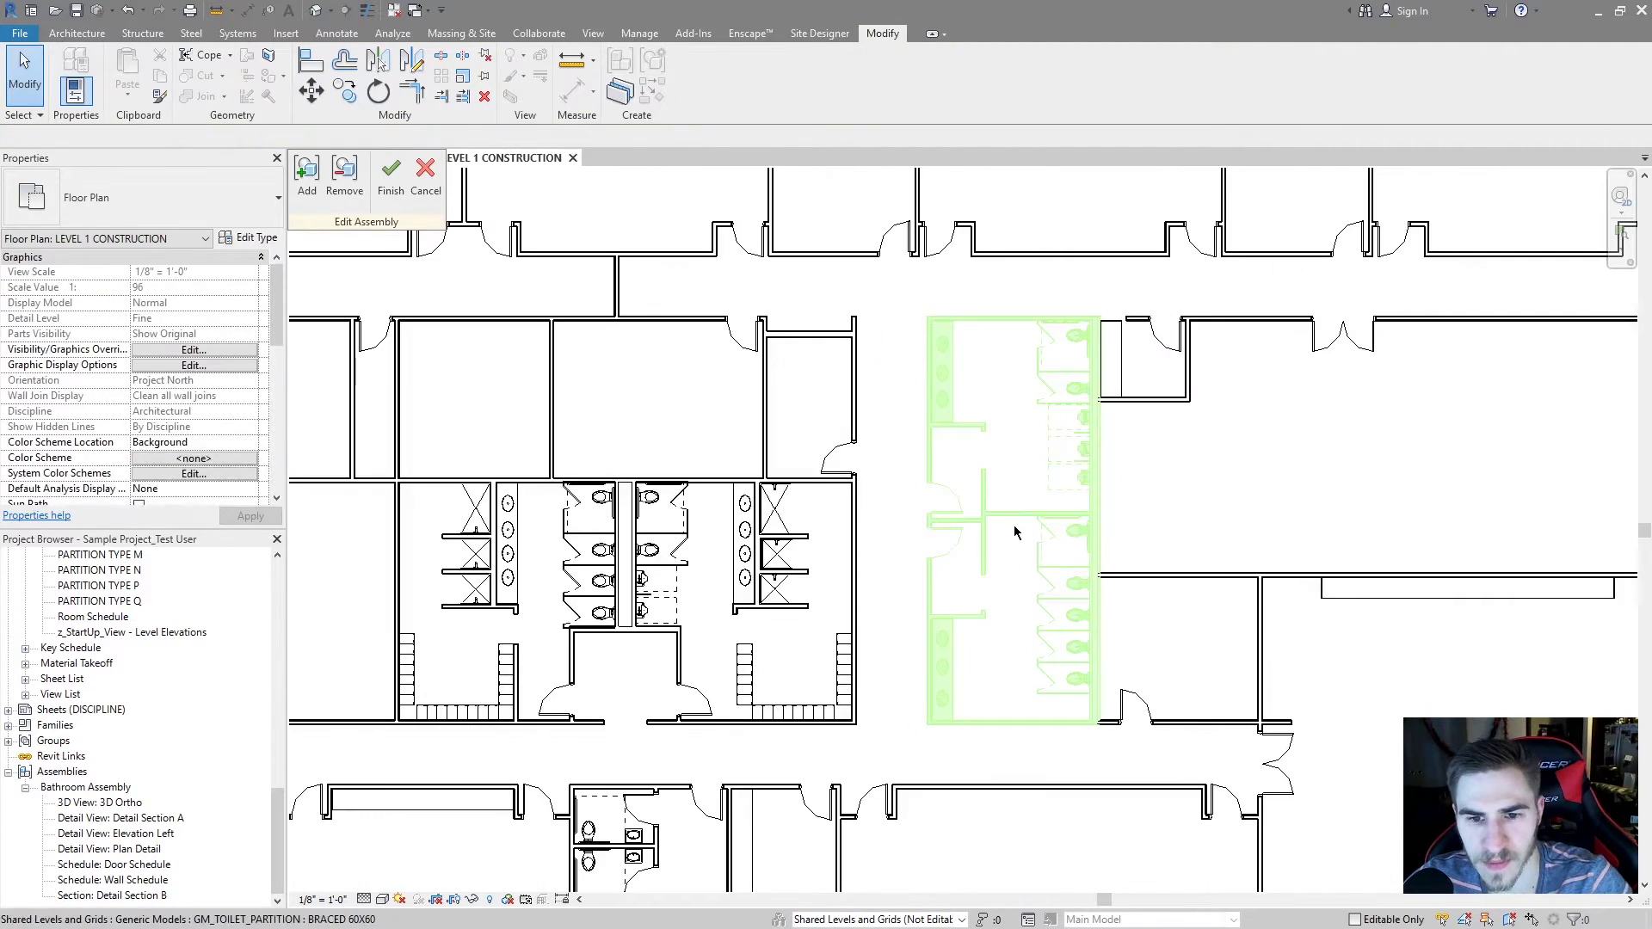
click(957, 505)
ctrl+click(947, 542)
click(219, 184)
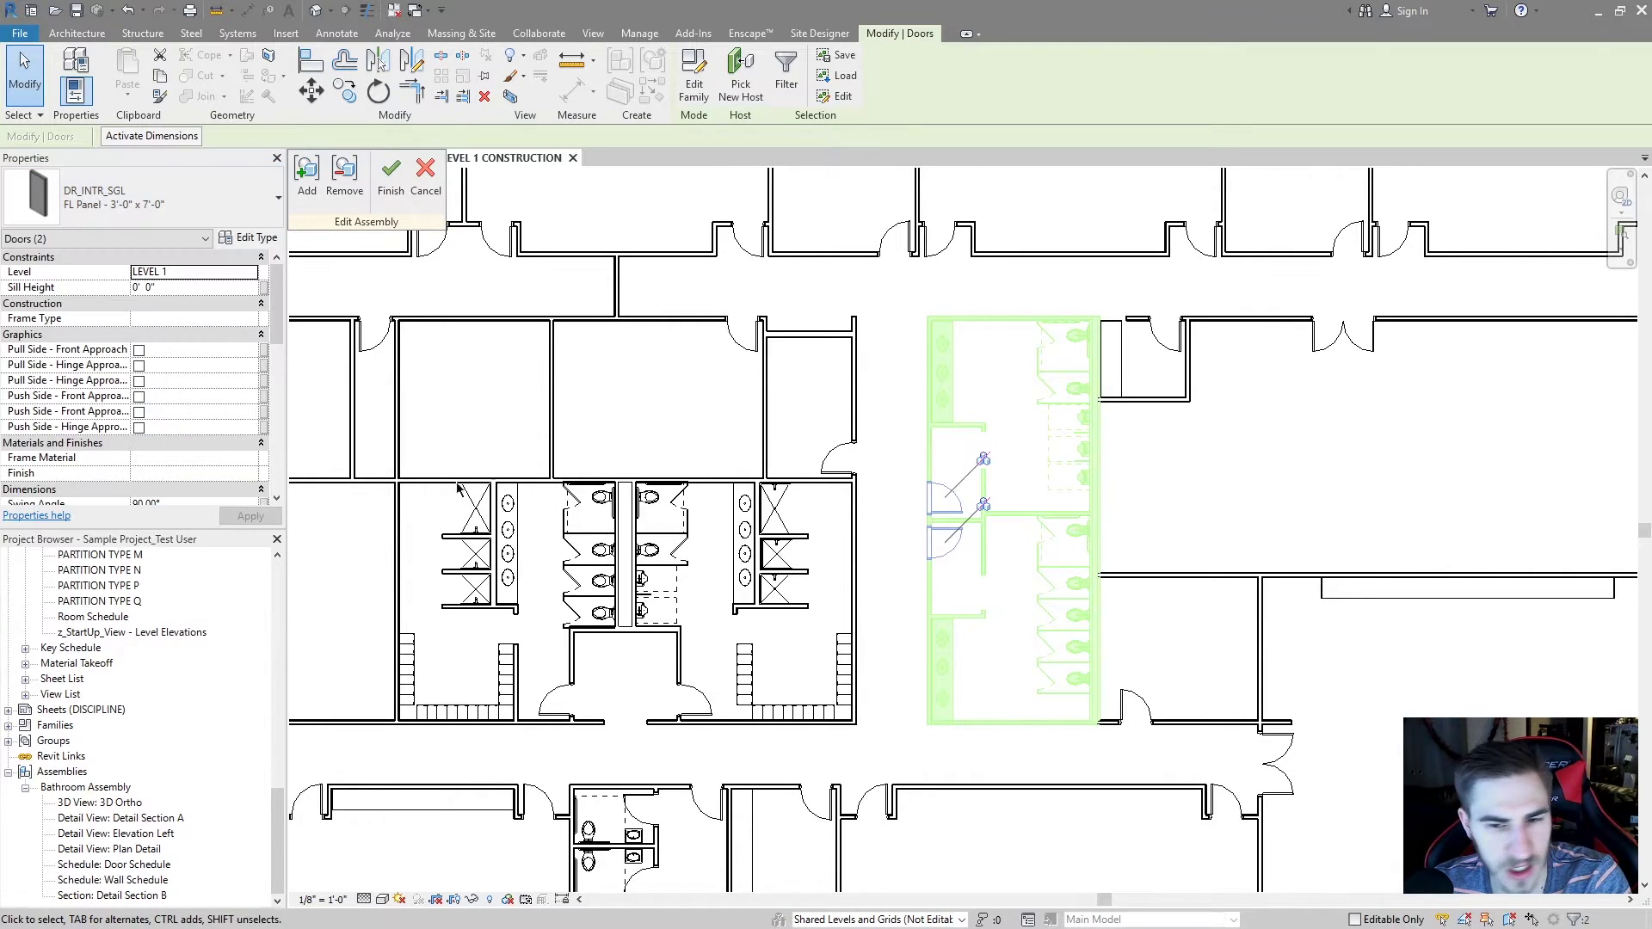
Step: Finish the assembly edit, accept the creation of a new assembly type, and select Walls 005 in the assembly list
scroll(955, 550, down, 2)
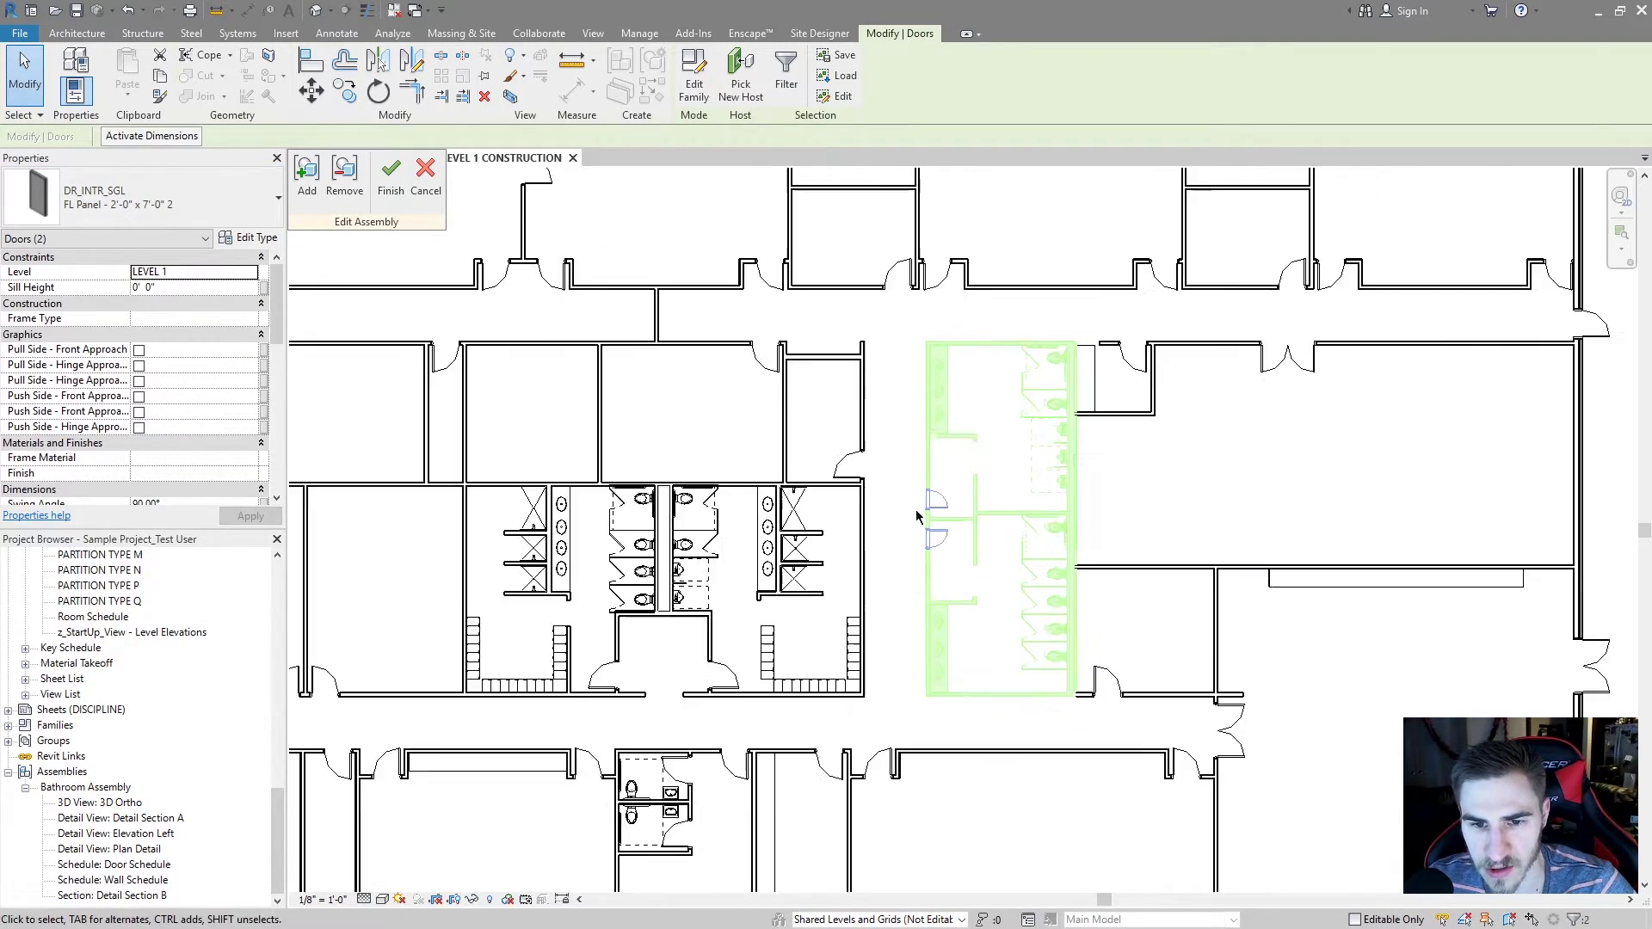
middle_drag(1201, 523, 1009, 471)
click(391, 178)
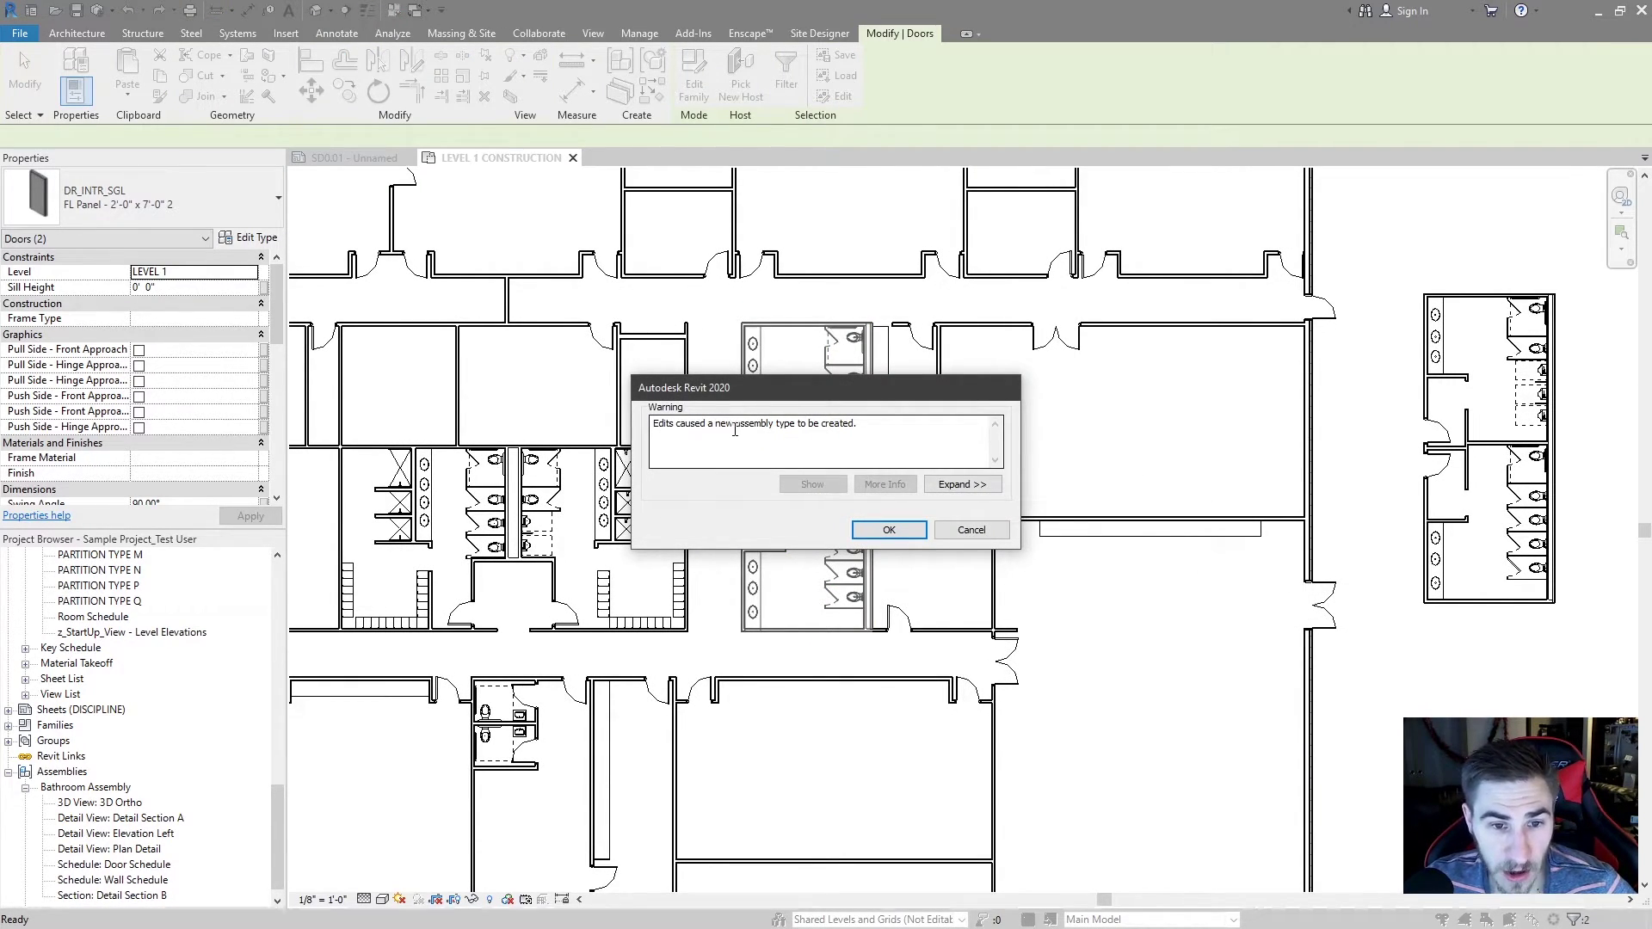
click(886, 530)
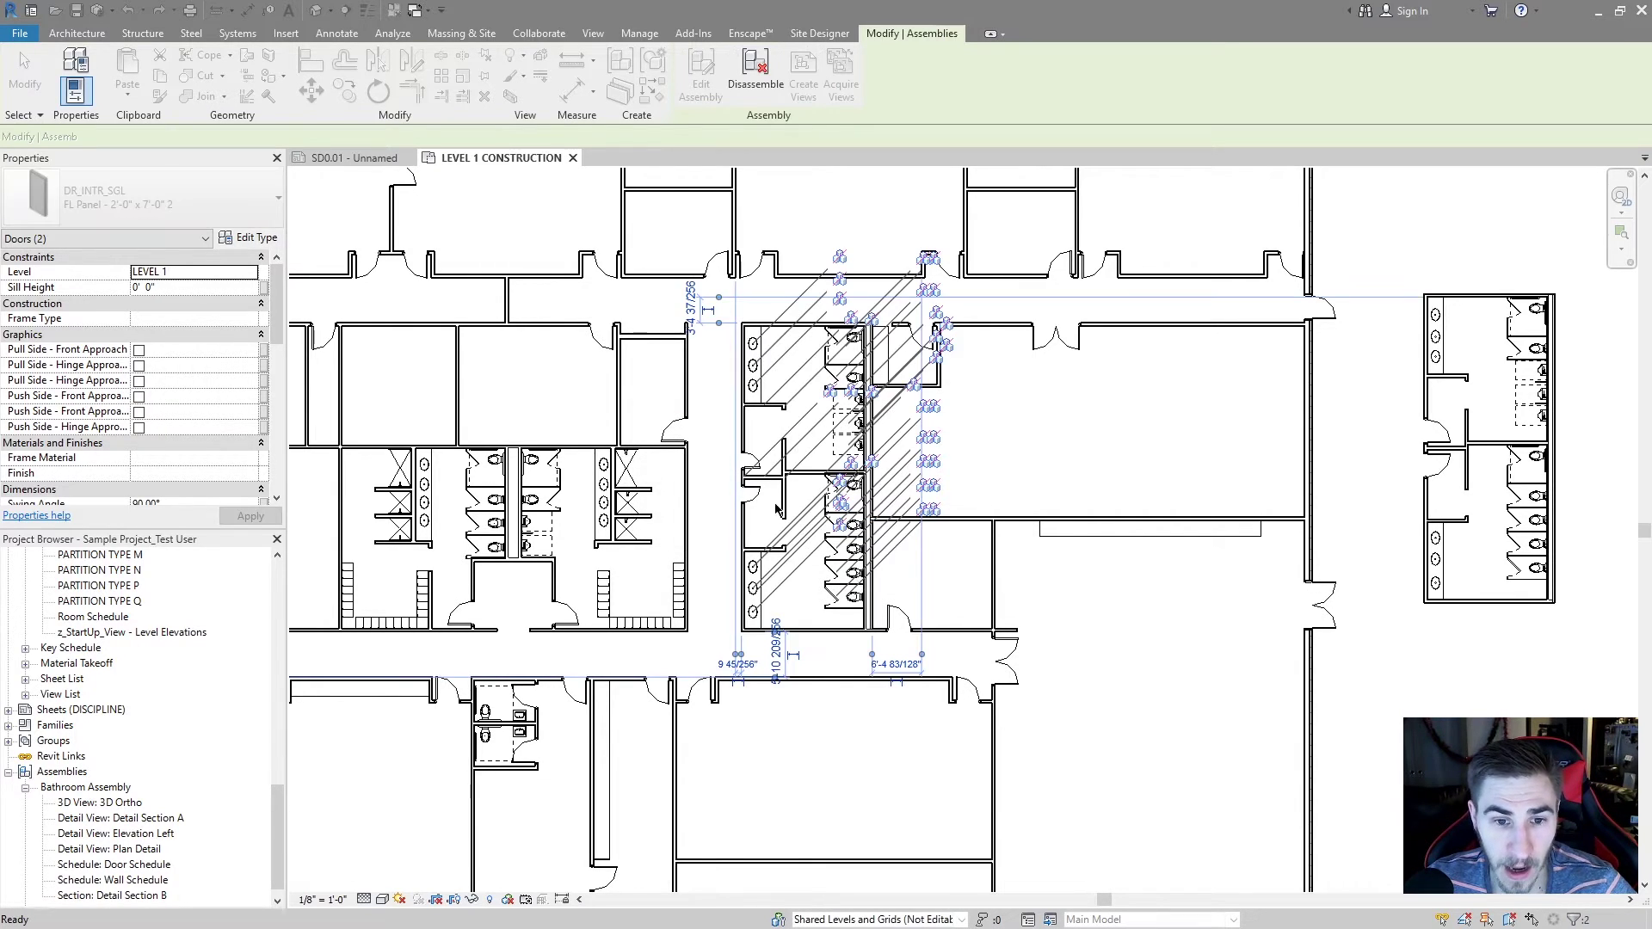
click(62, 834)
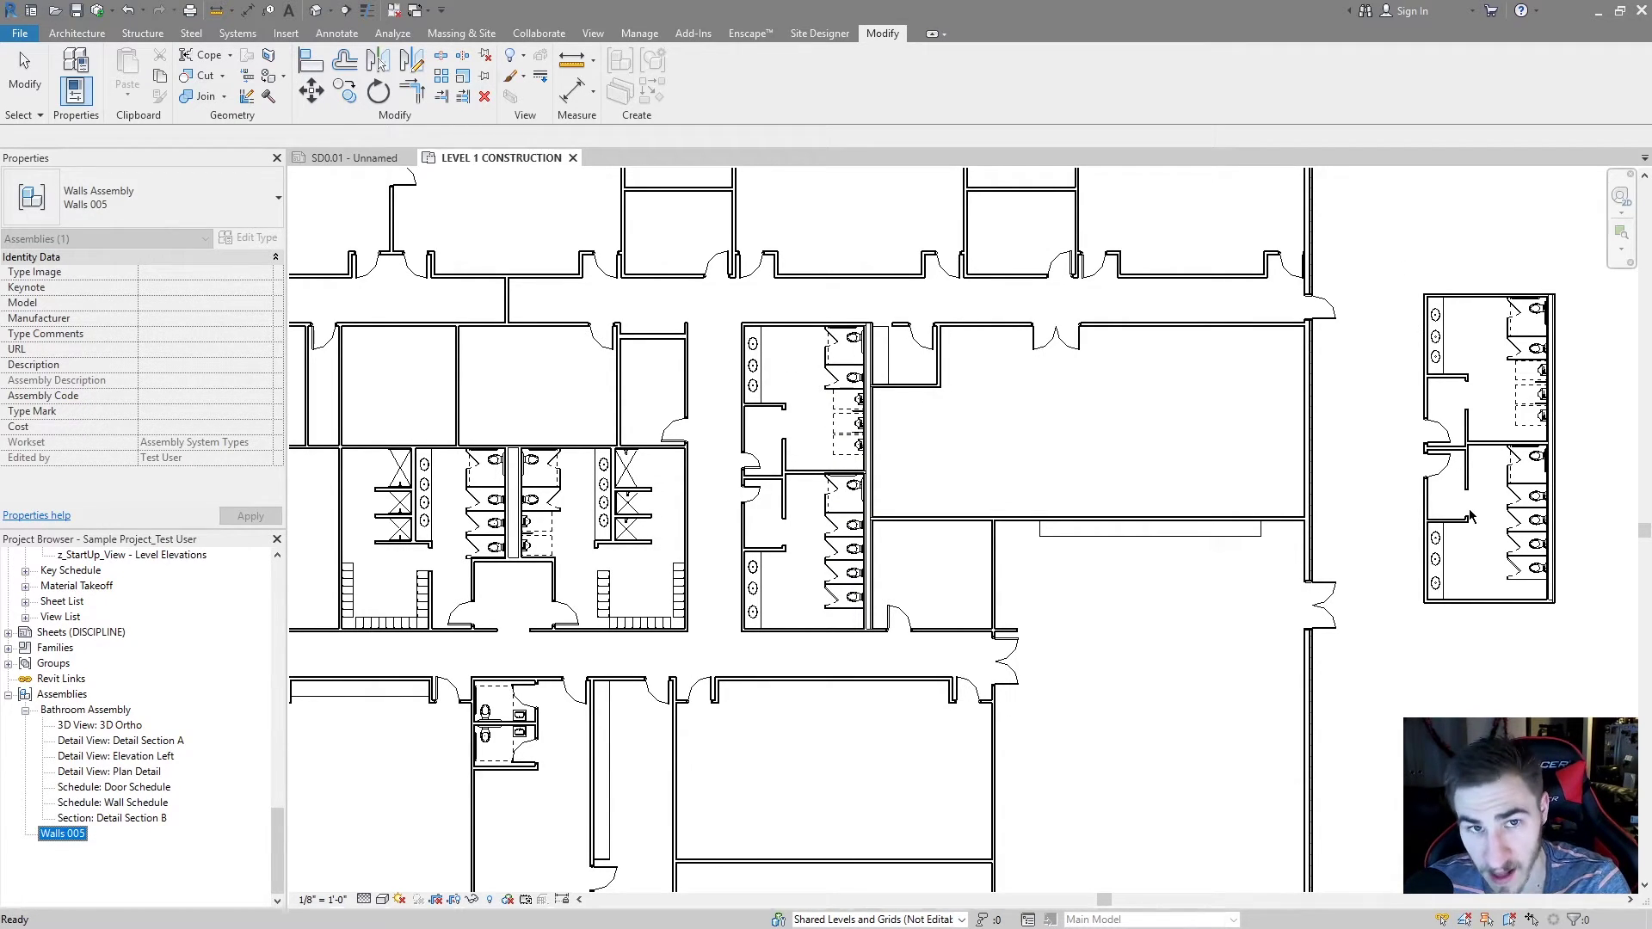
Step: Undo the assembly edit and the door type change
double_click(850, 470)
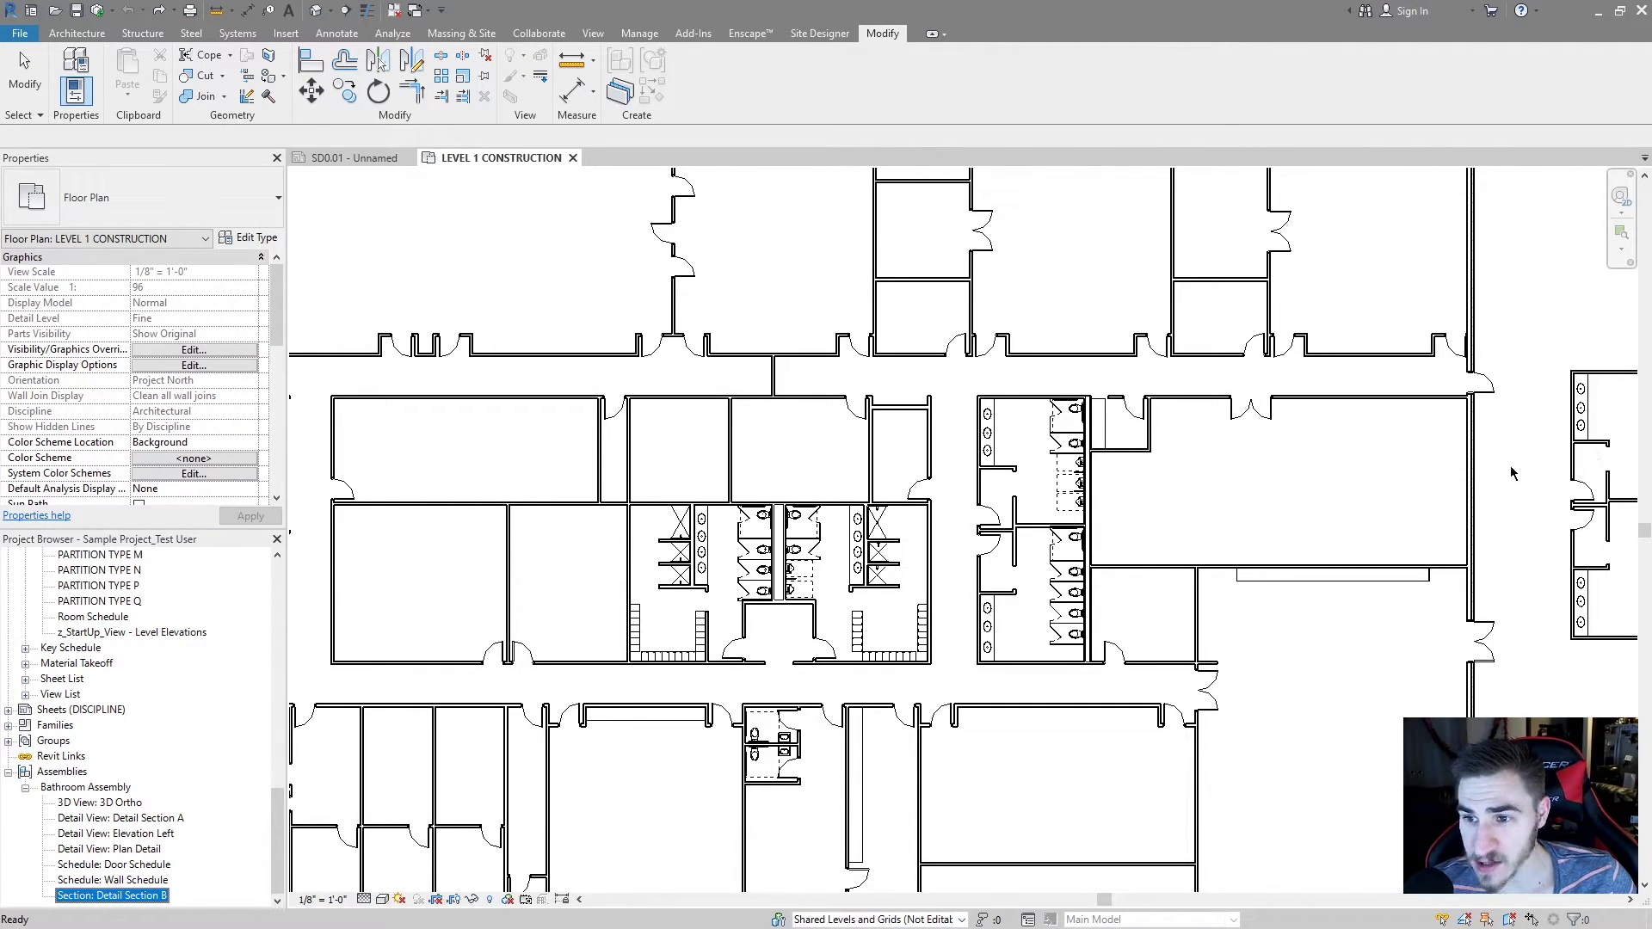
scroll(1490, 461, down, 2)
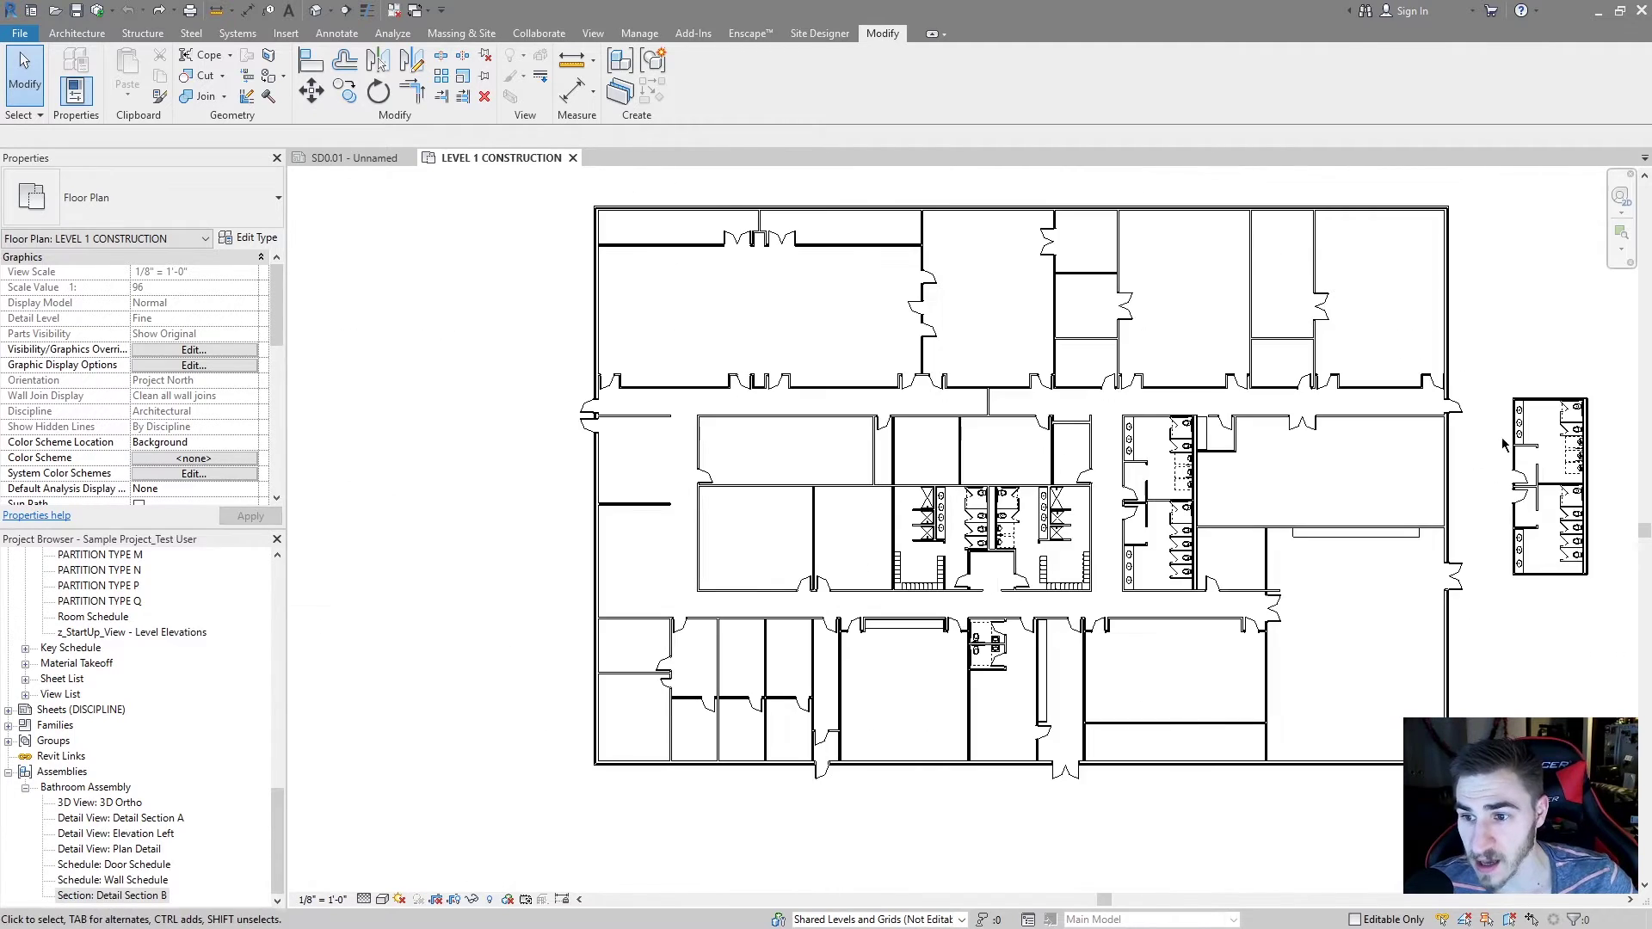
Step: Select the outside and the original Bathroom Assembly instances in turn to check their assembly type and view commands
click(1466, 454)
scroll(1467, 454, up, 1)
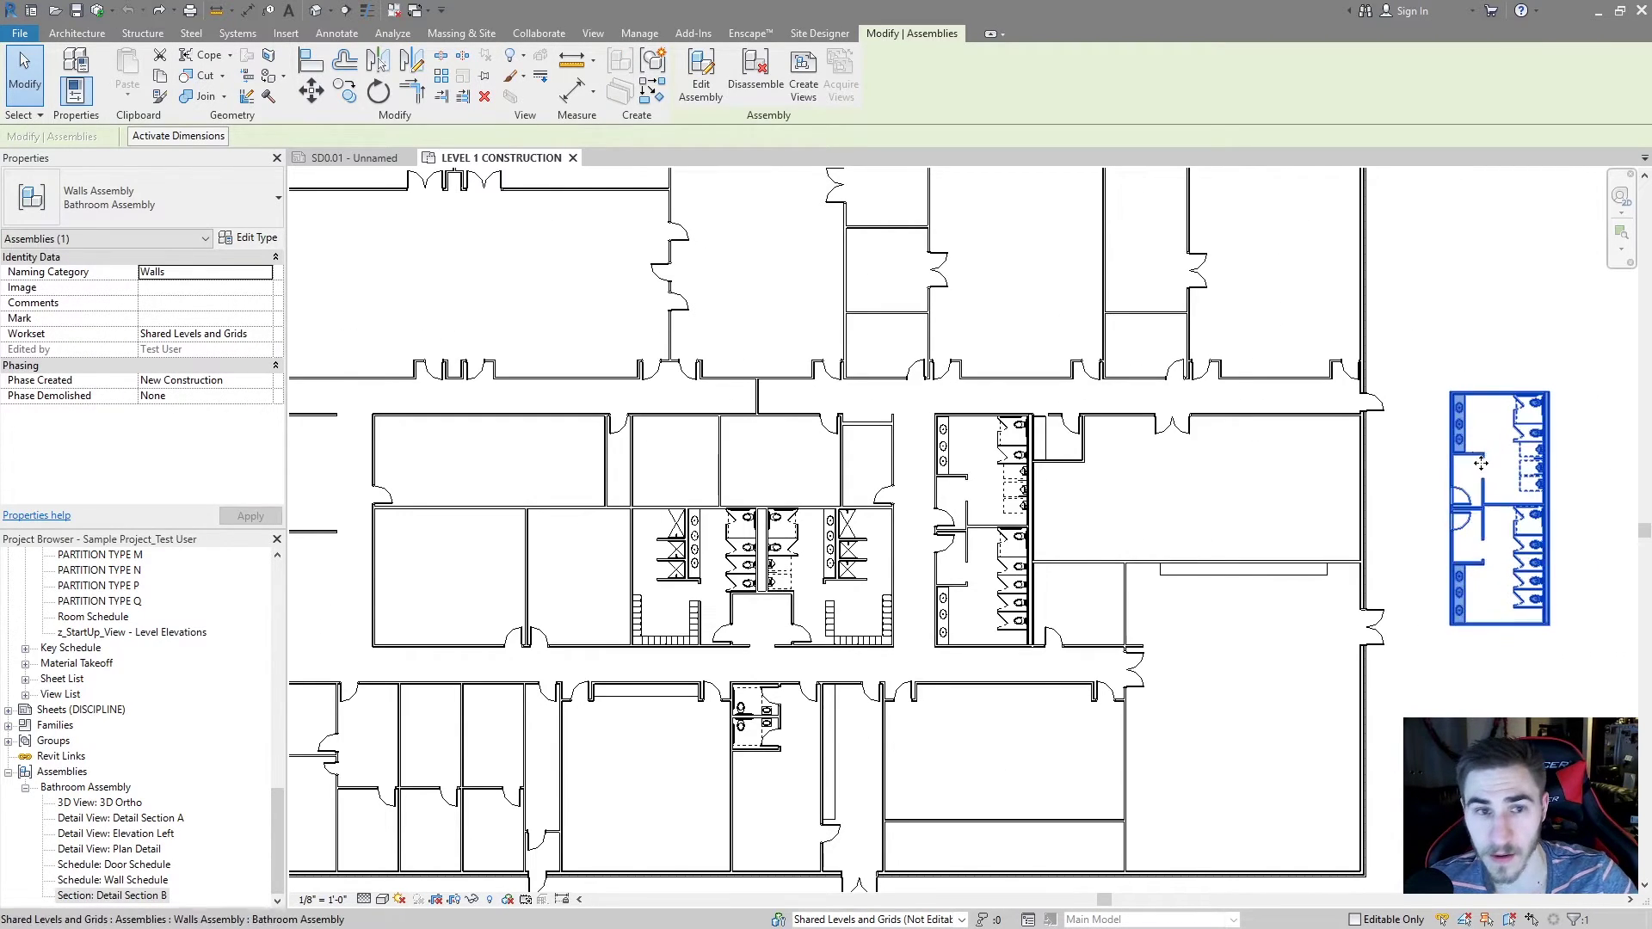
click(984, 551)
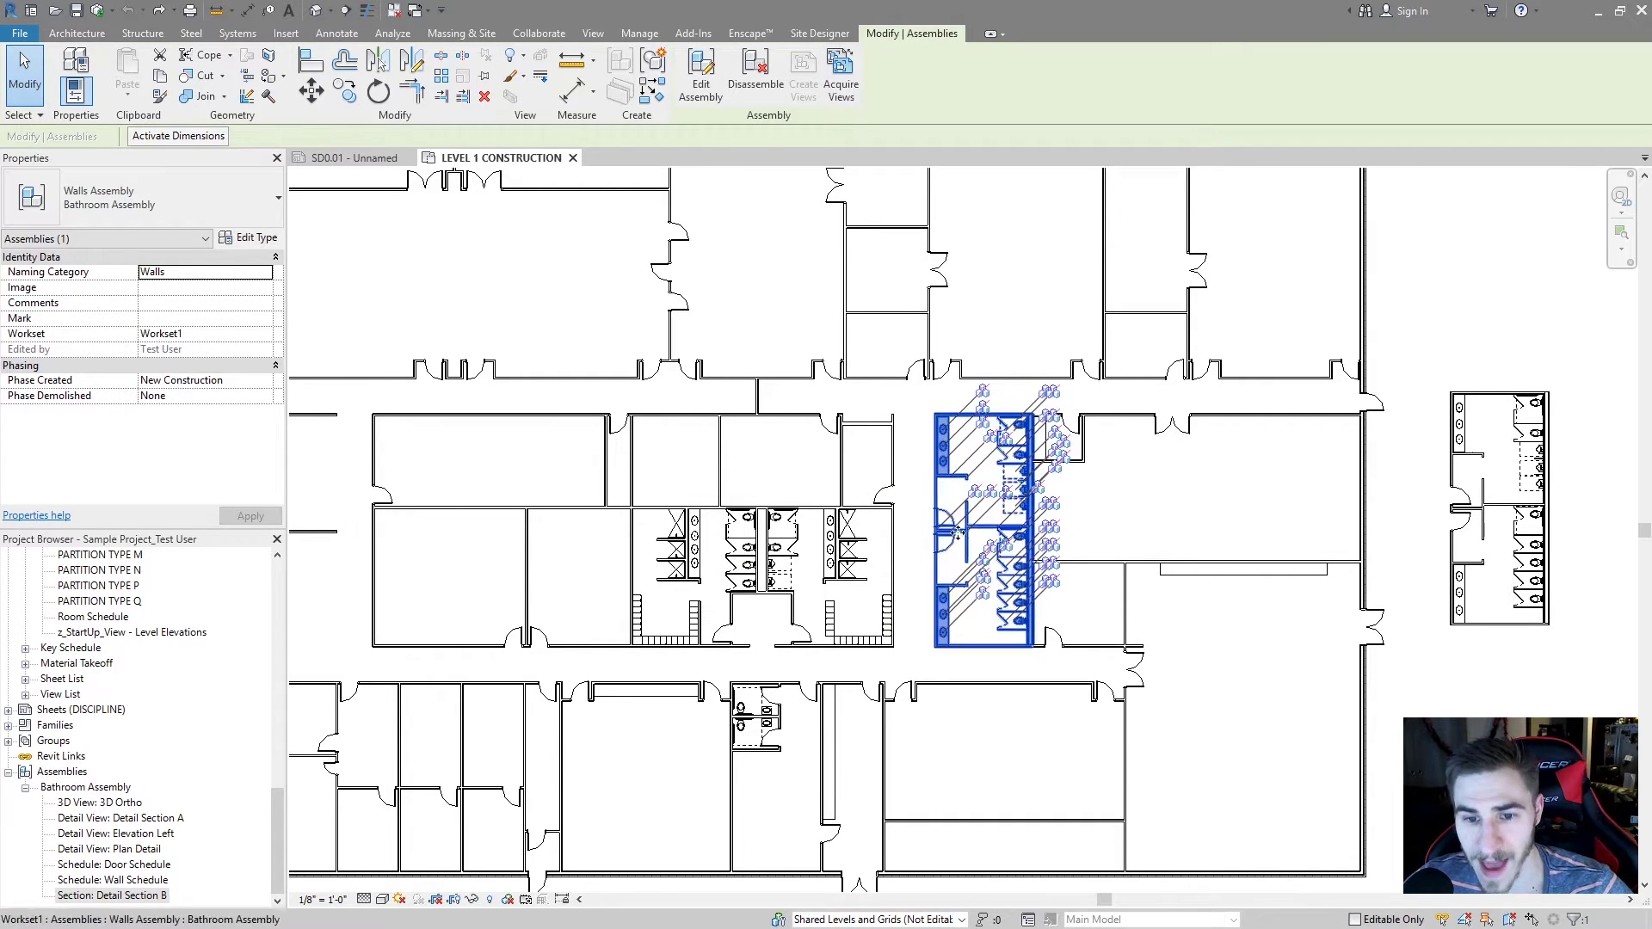
click(1515, 637)
middle_drag(1515, 637, 1481, 640)
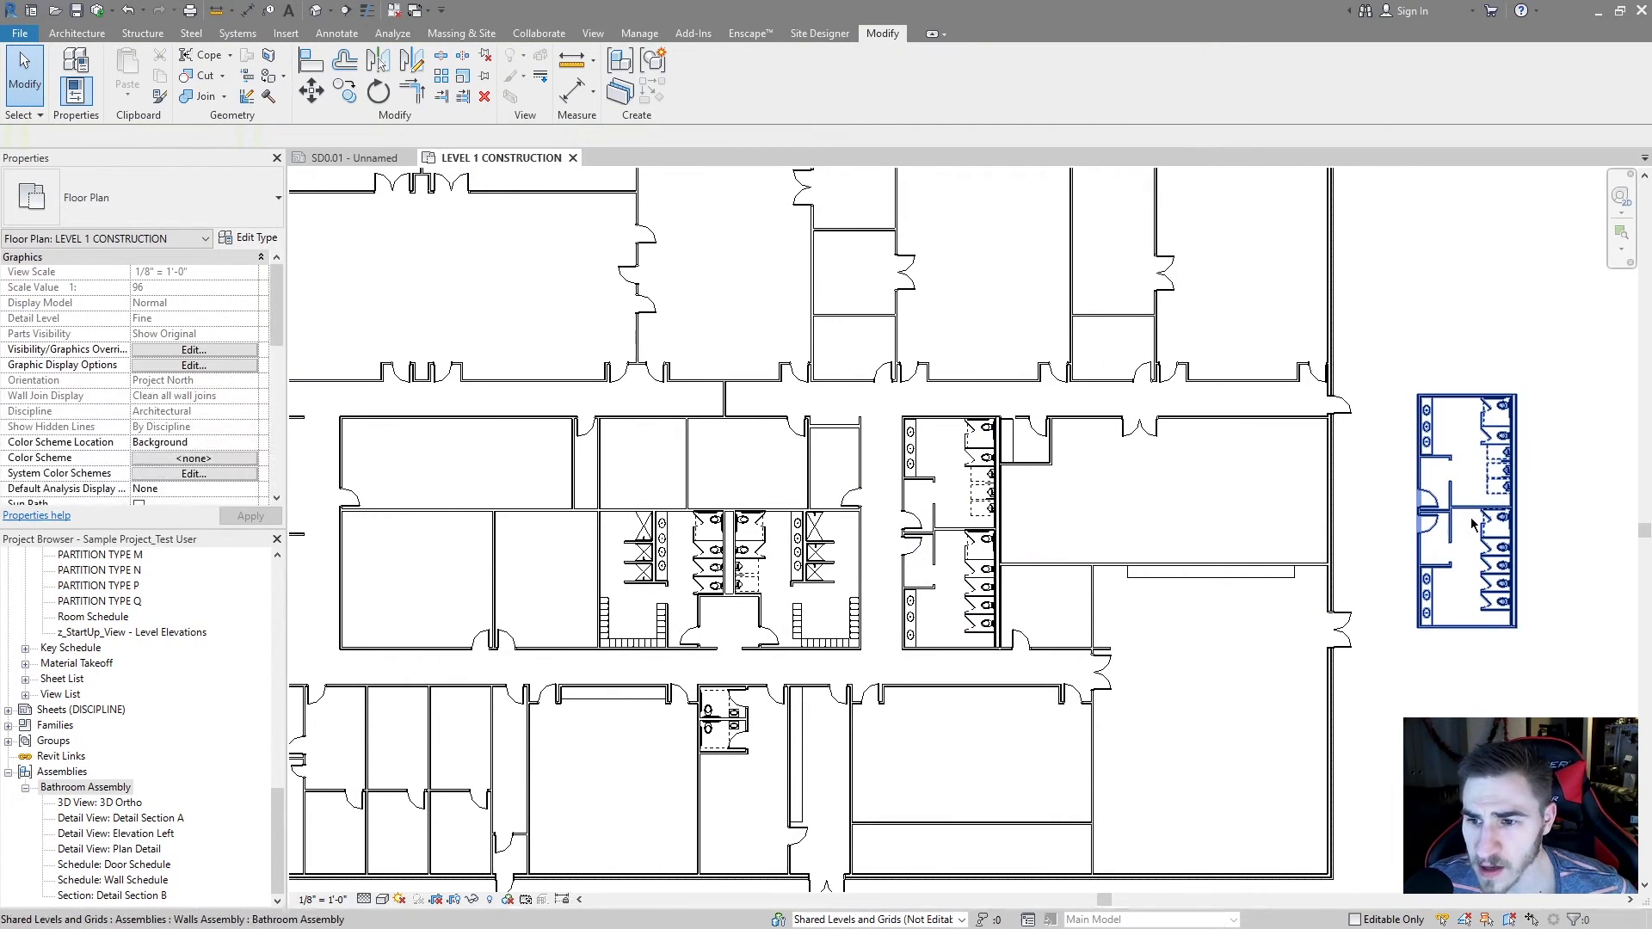
Step: Edit the Bathroom Assembly instance outside the building and change its two entry doors to type FL Panel - 2'-0" x 7'-0" 2
click(1475, 637)
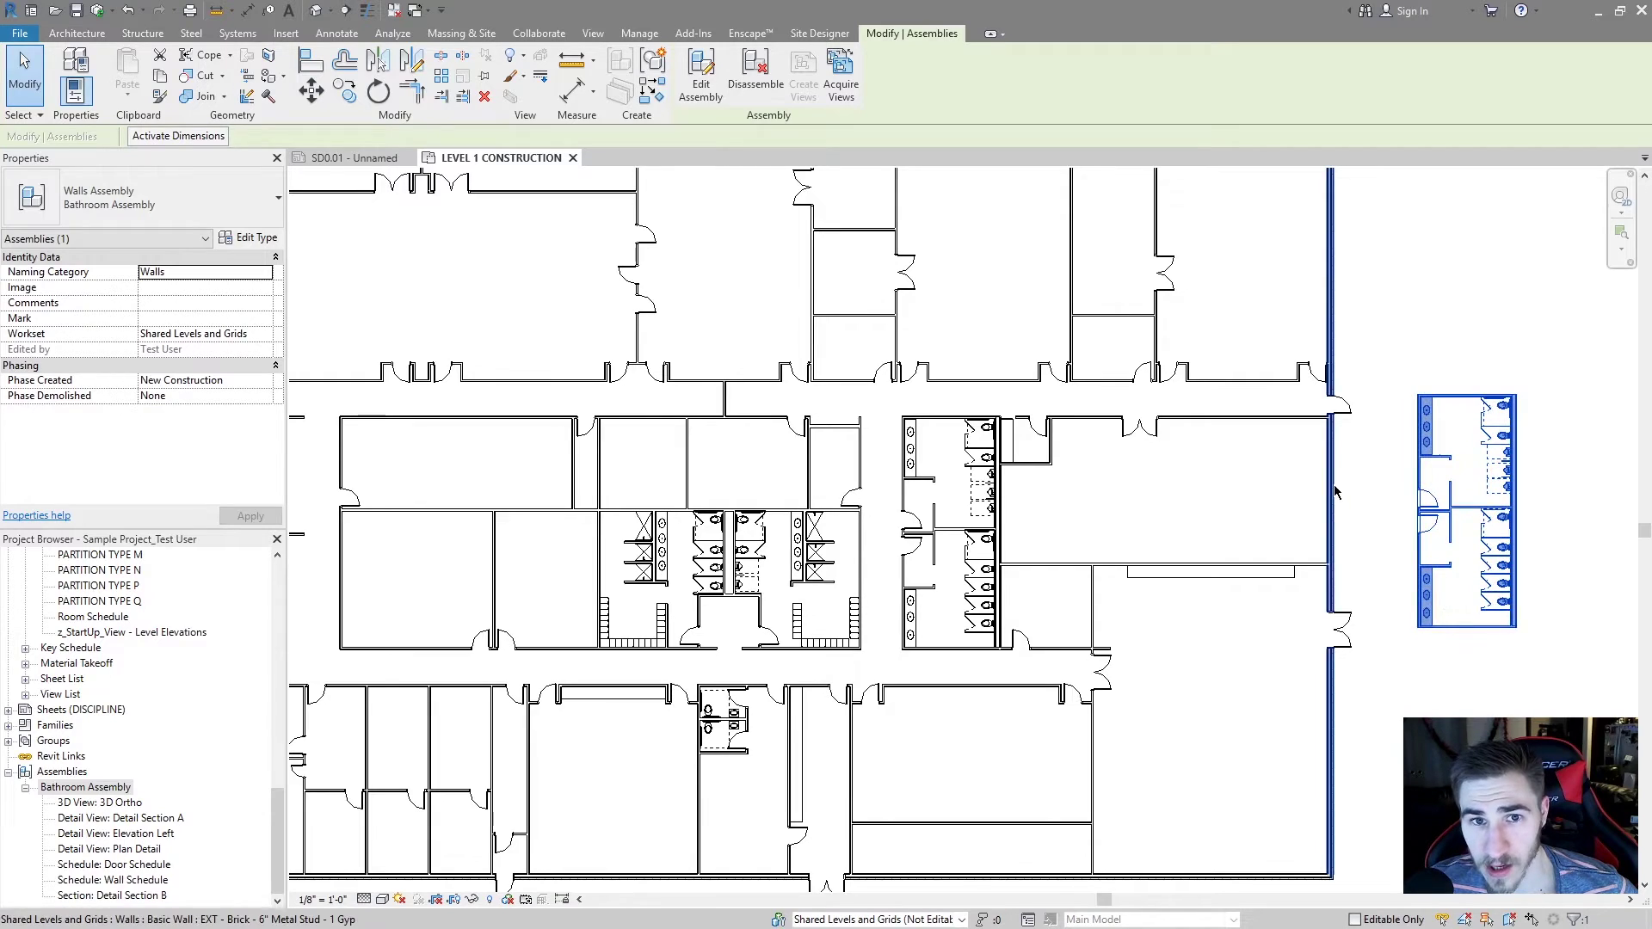
click(702, 77)
click(1430, 521)
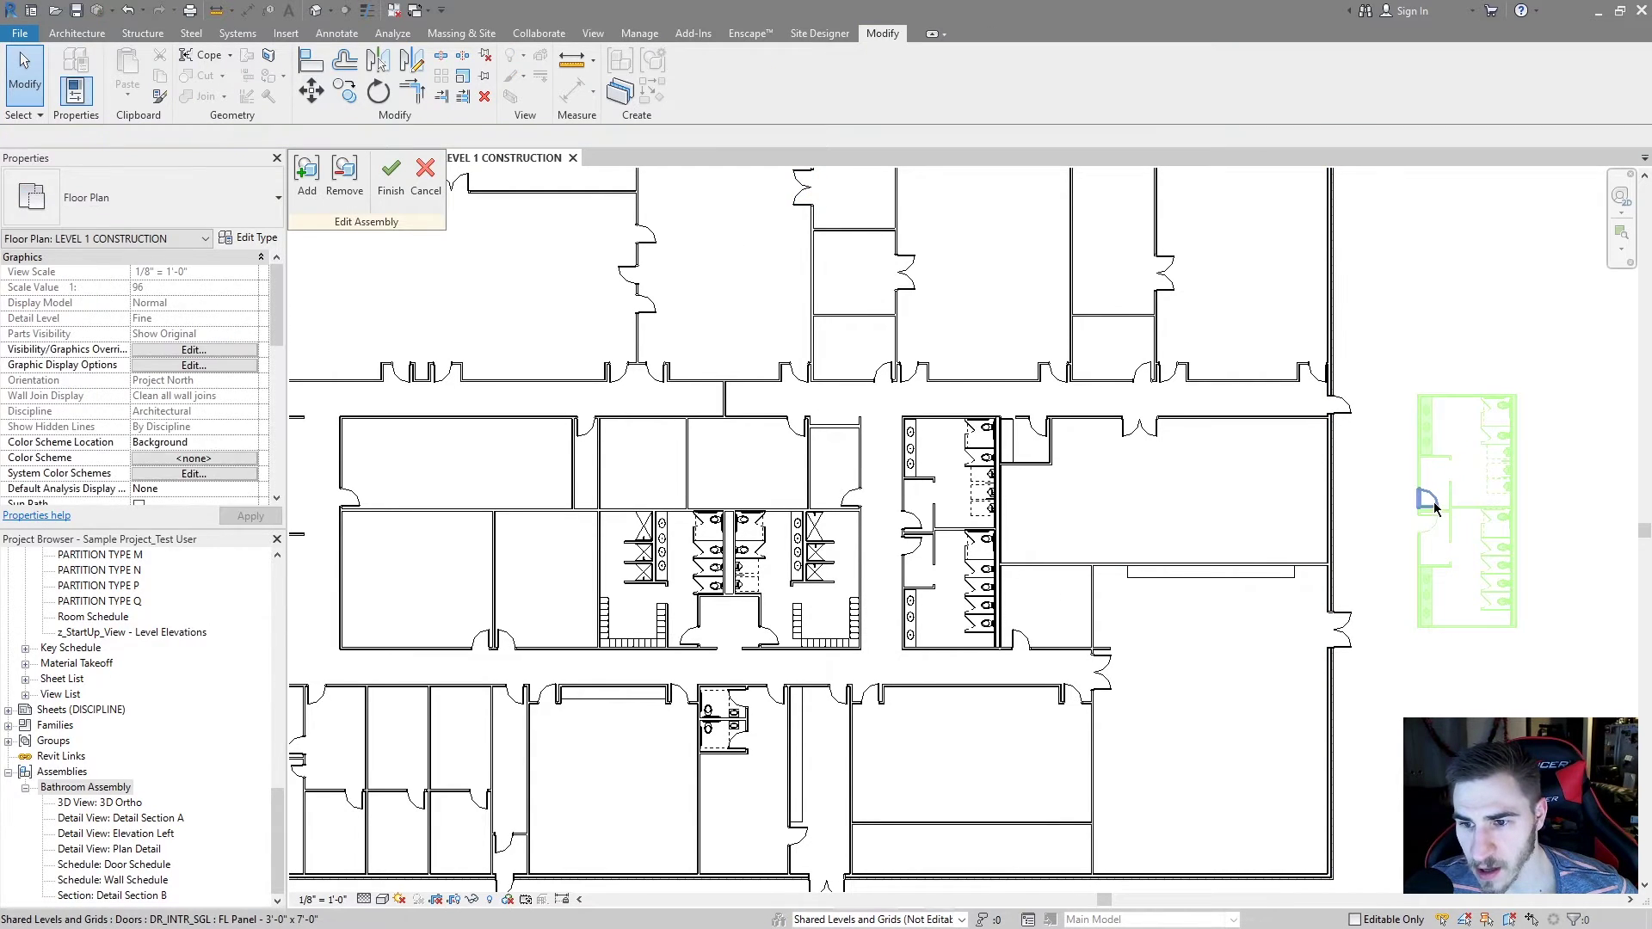
click(121, 205)
scroll(114, 254, up, 1)
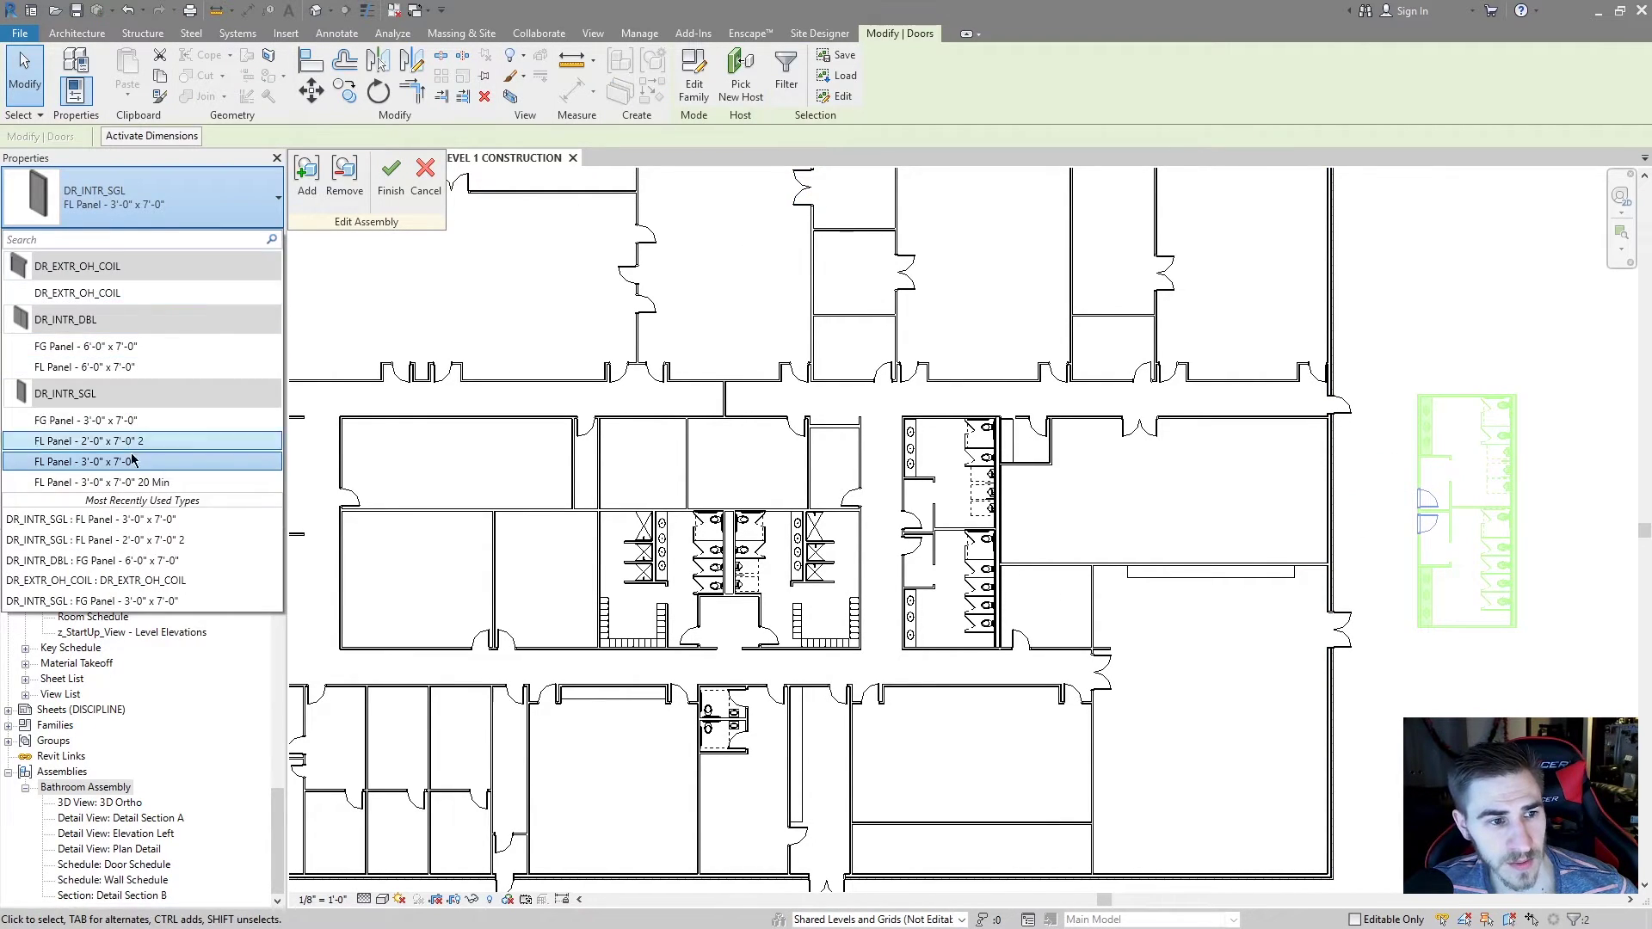
click(88, 441)
key(Escape)
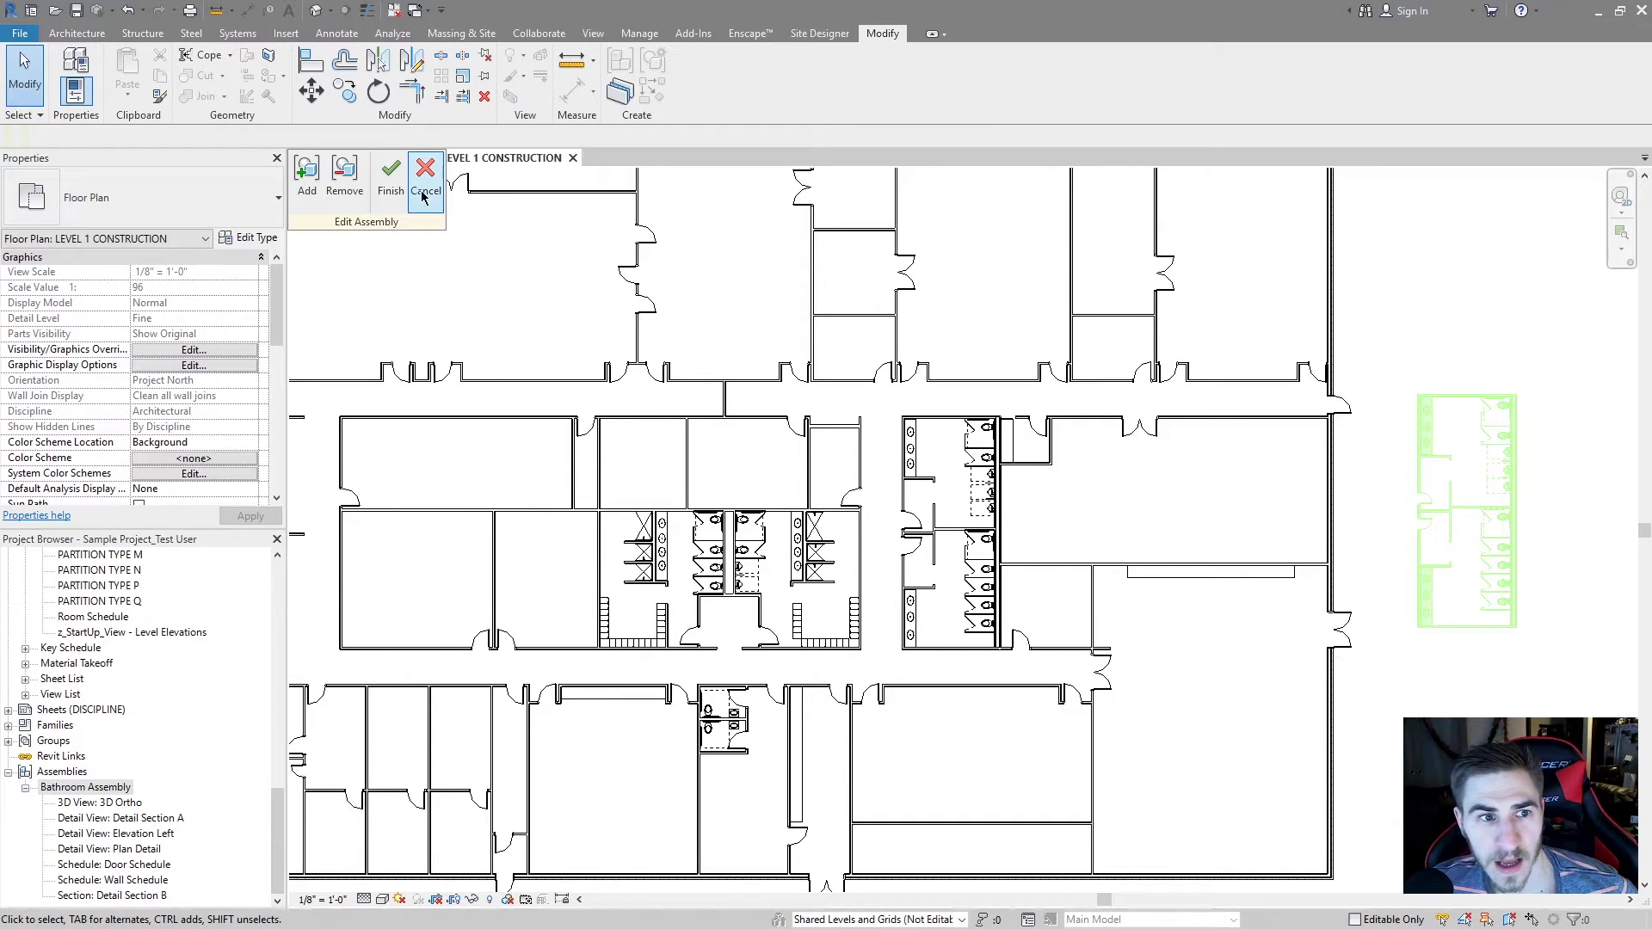
Step: Finish the outside assembly's edit, accept a new assembly type, and reopen and cancel its editing
click(390, 176)
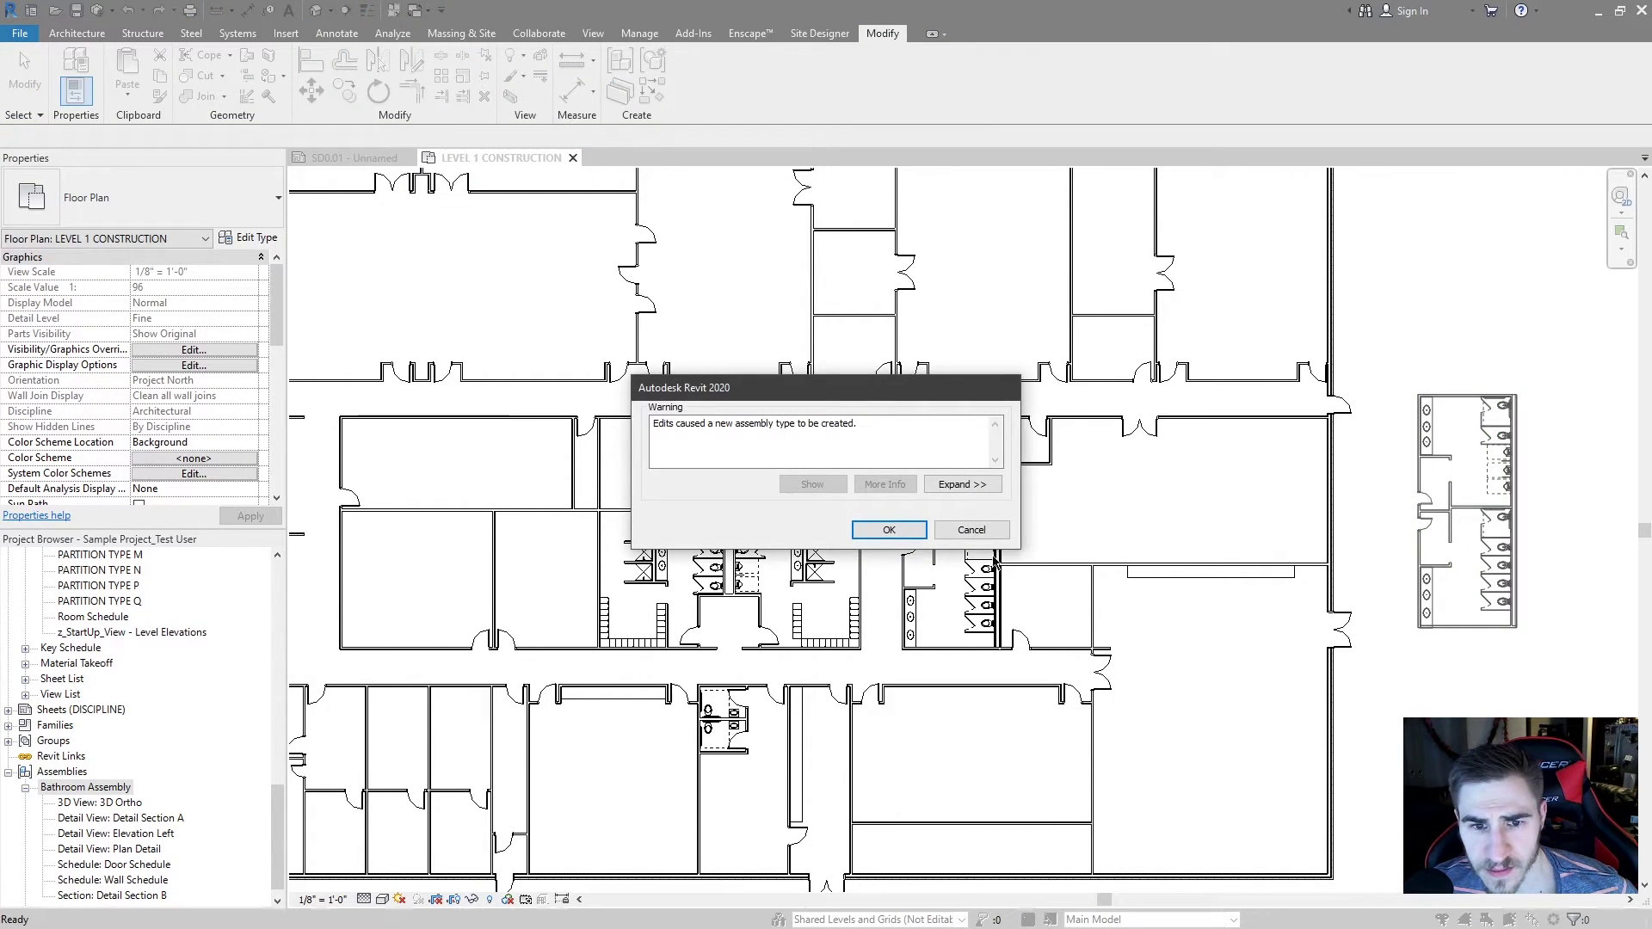
click(889, 529)
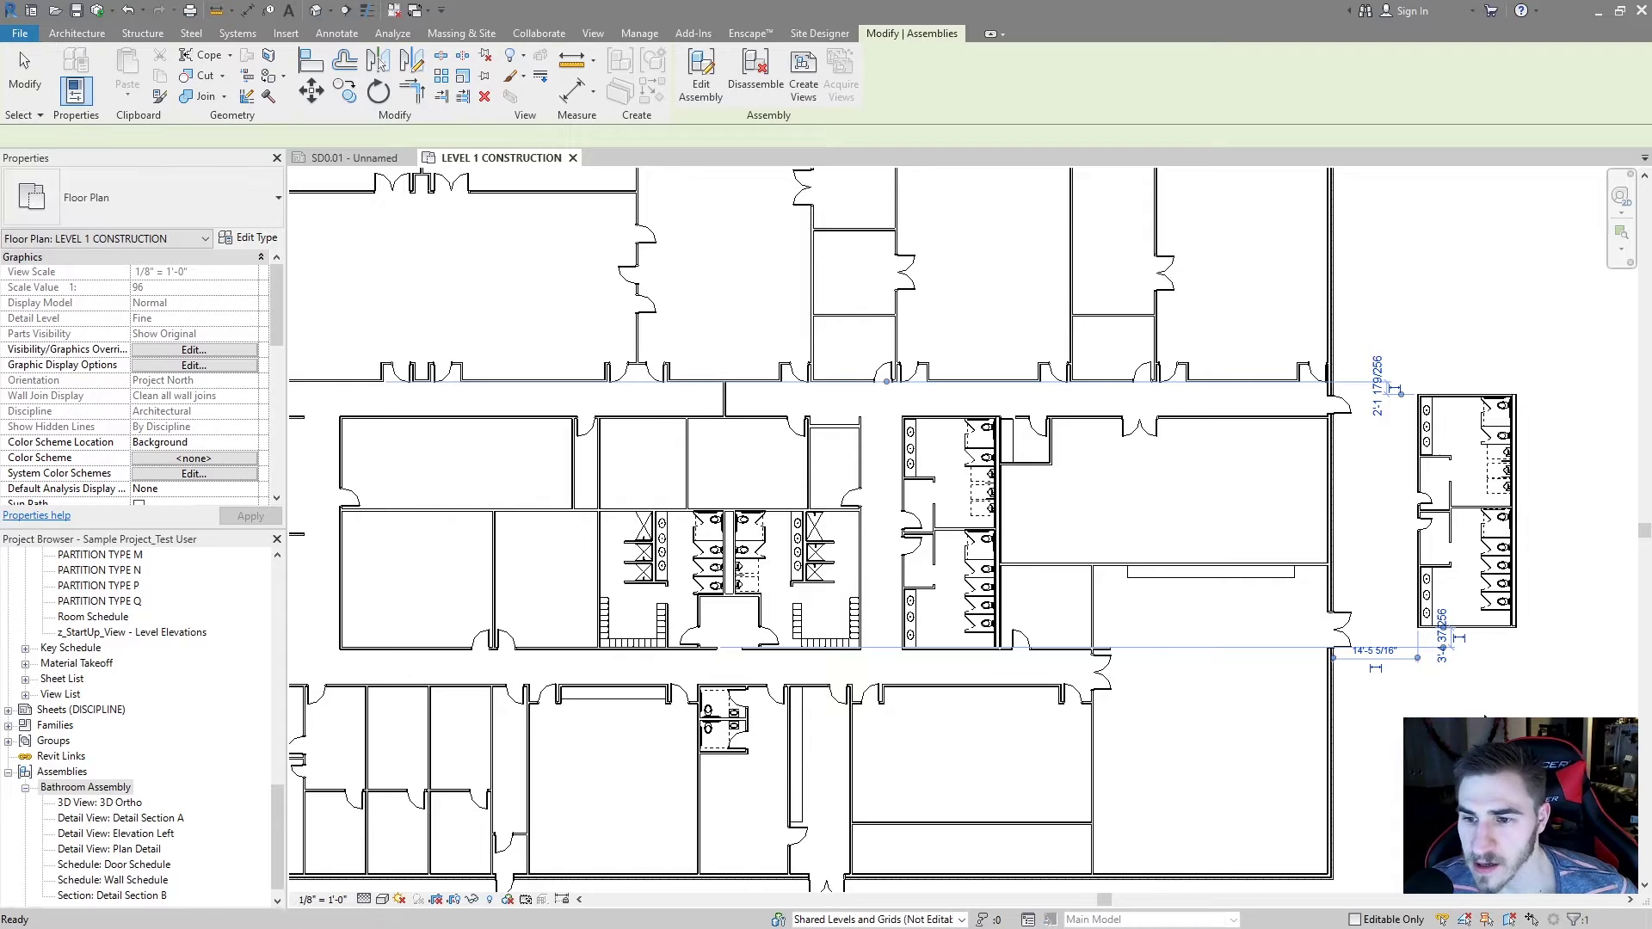
click(701, 72)
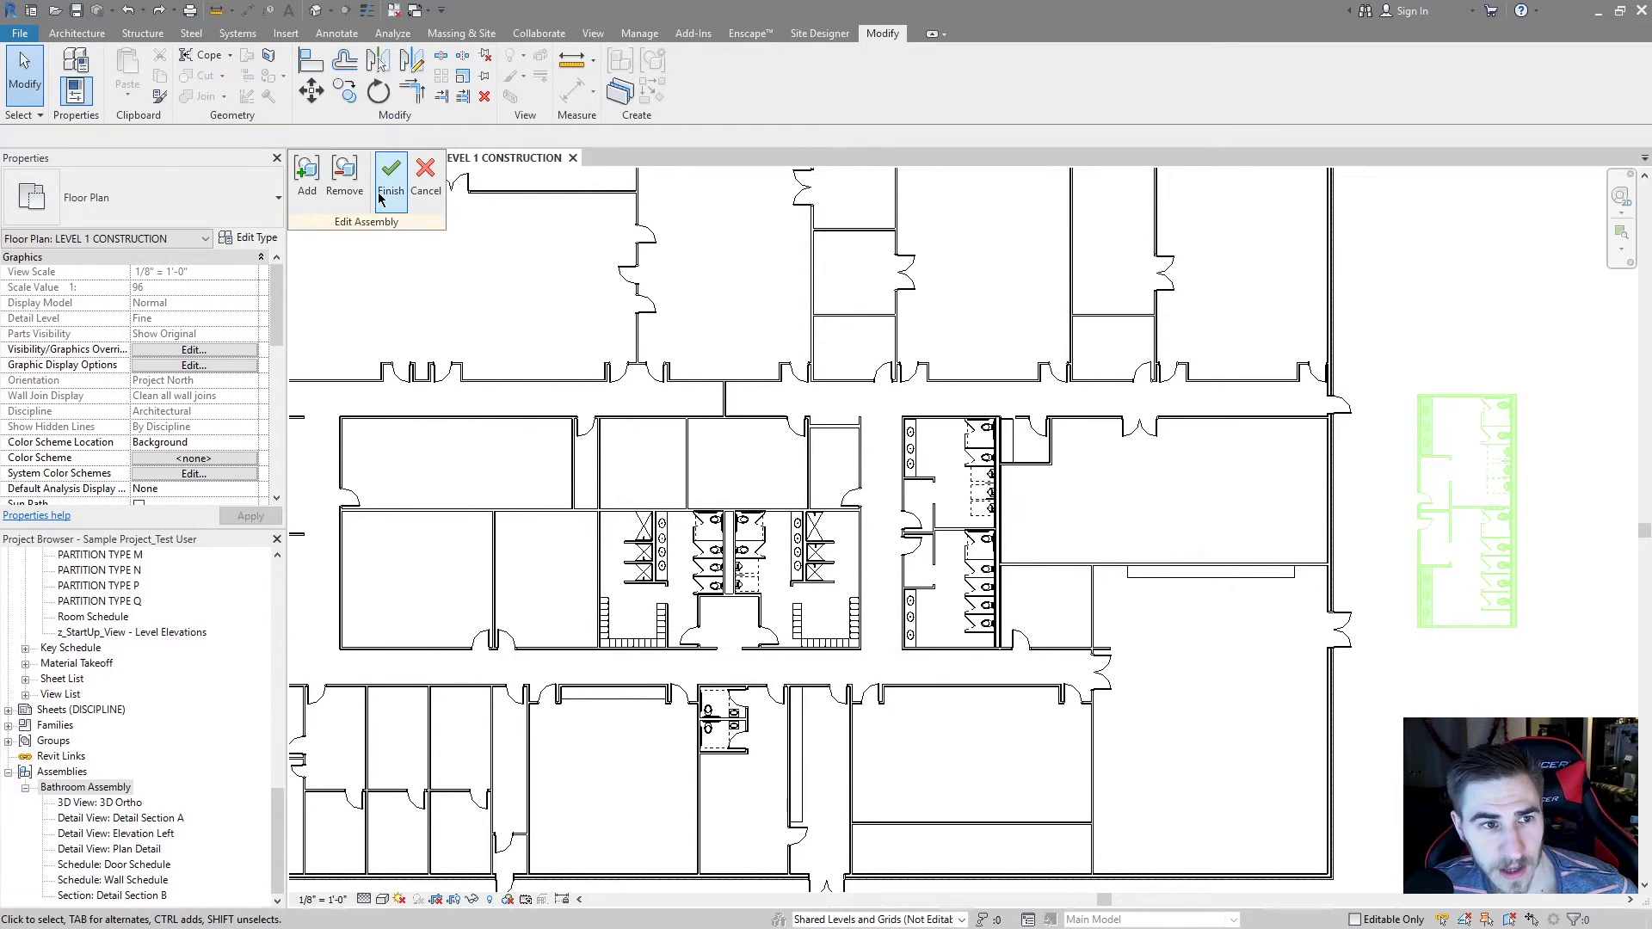
click(438, 206)
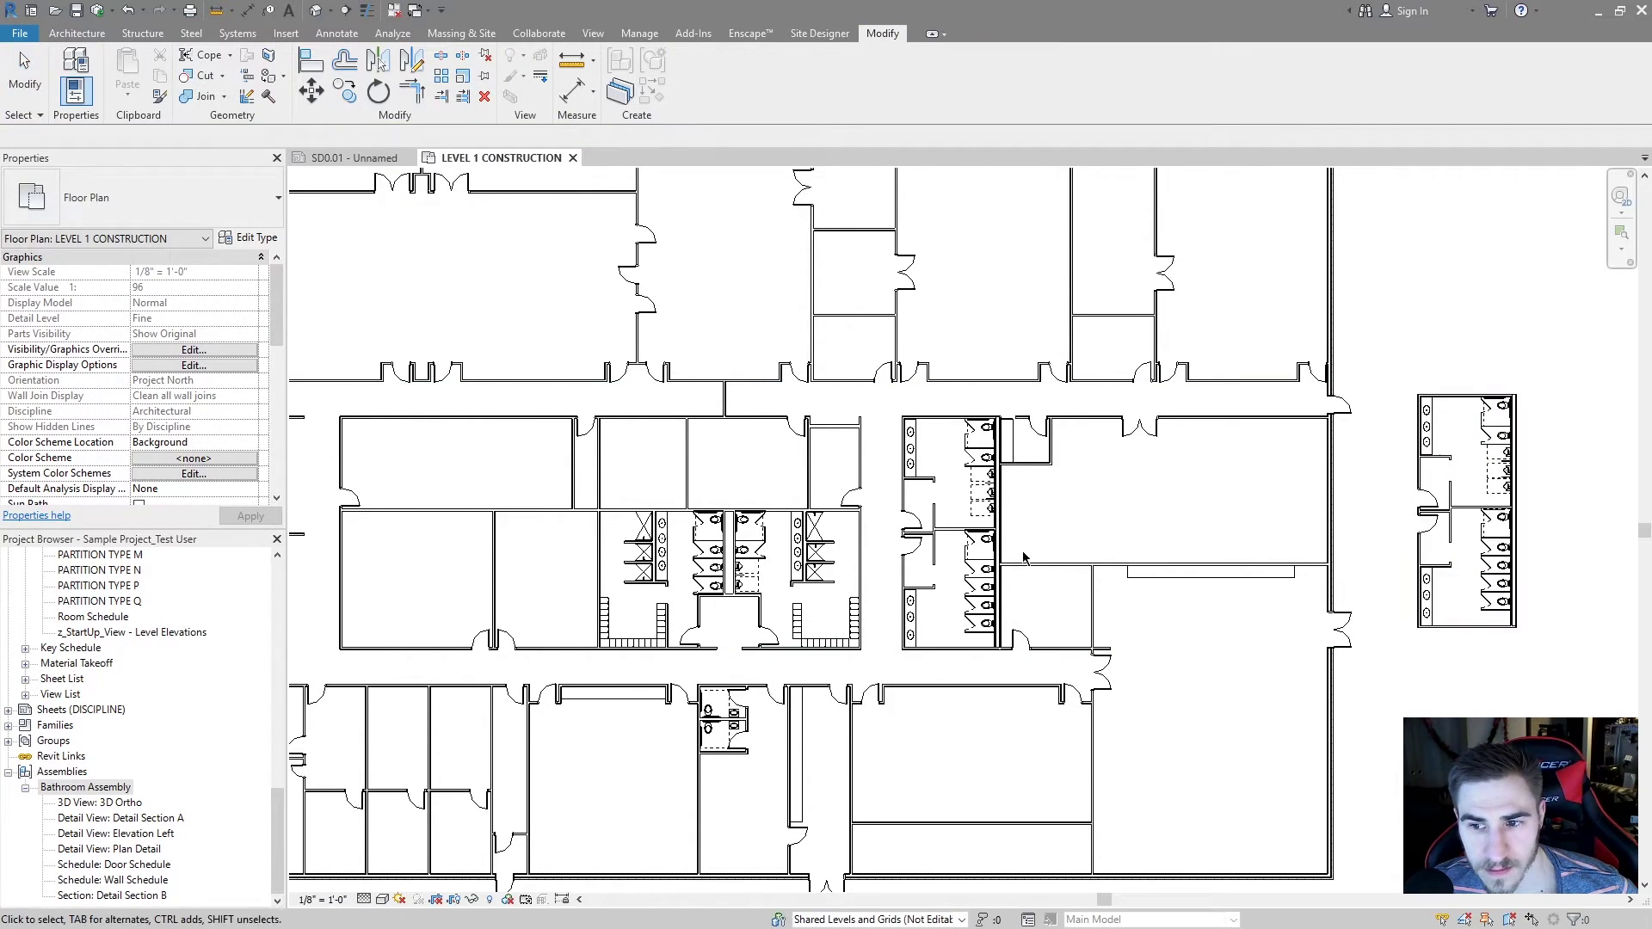
Step: Edit the Bathroom Assembly inside the building and set both entry doors to type FL Panel - 2'-0" x 7'-0" 2
click(989, 543)
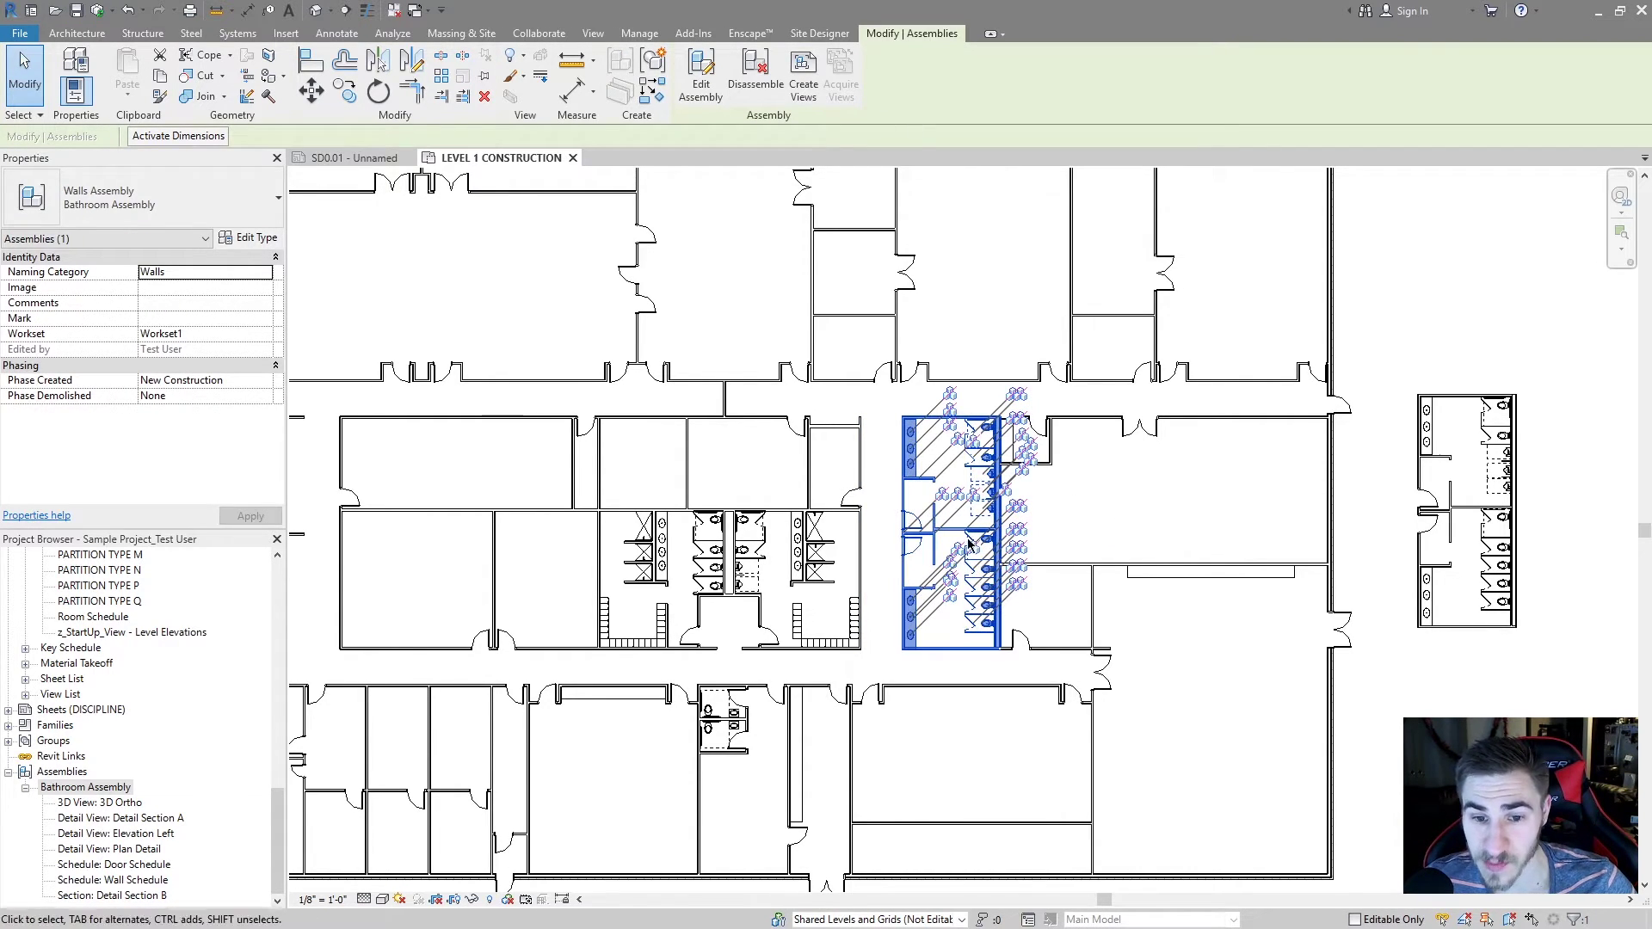
click(701, 73)
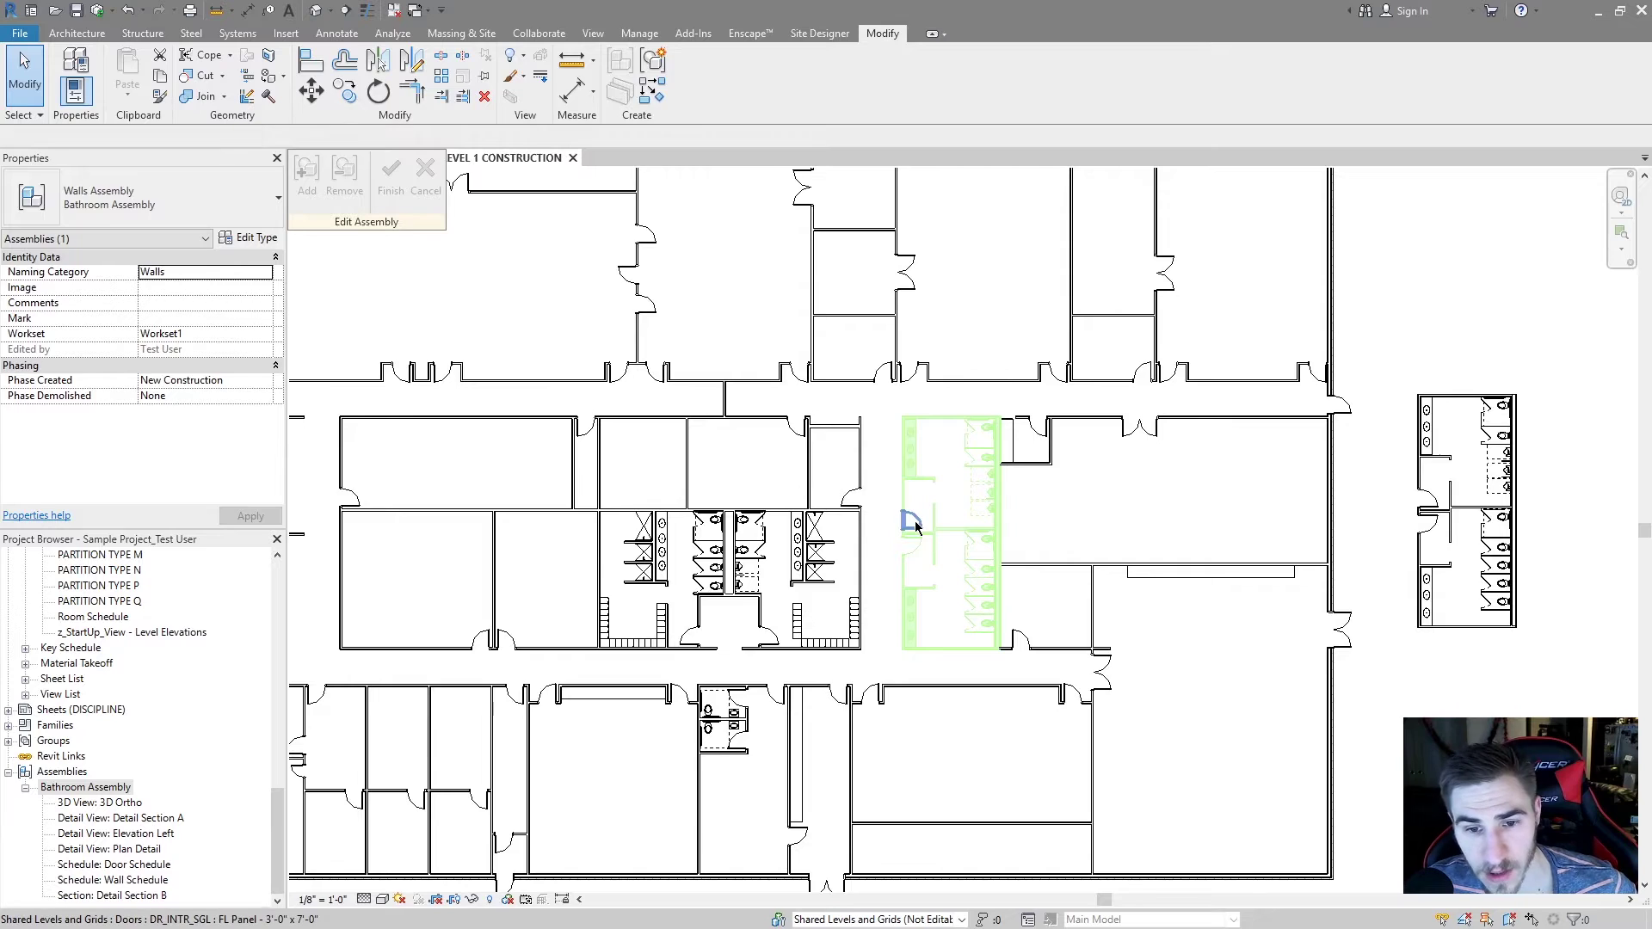
drag(993, 470, 903, 551)
click(198, 203)
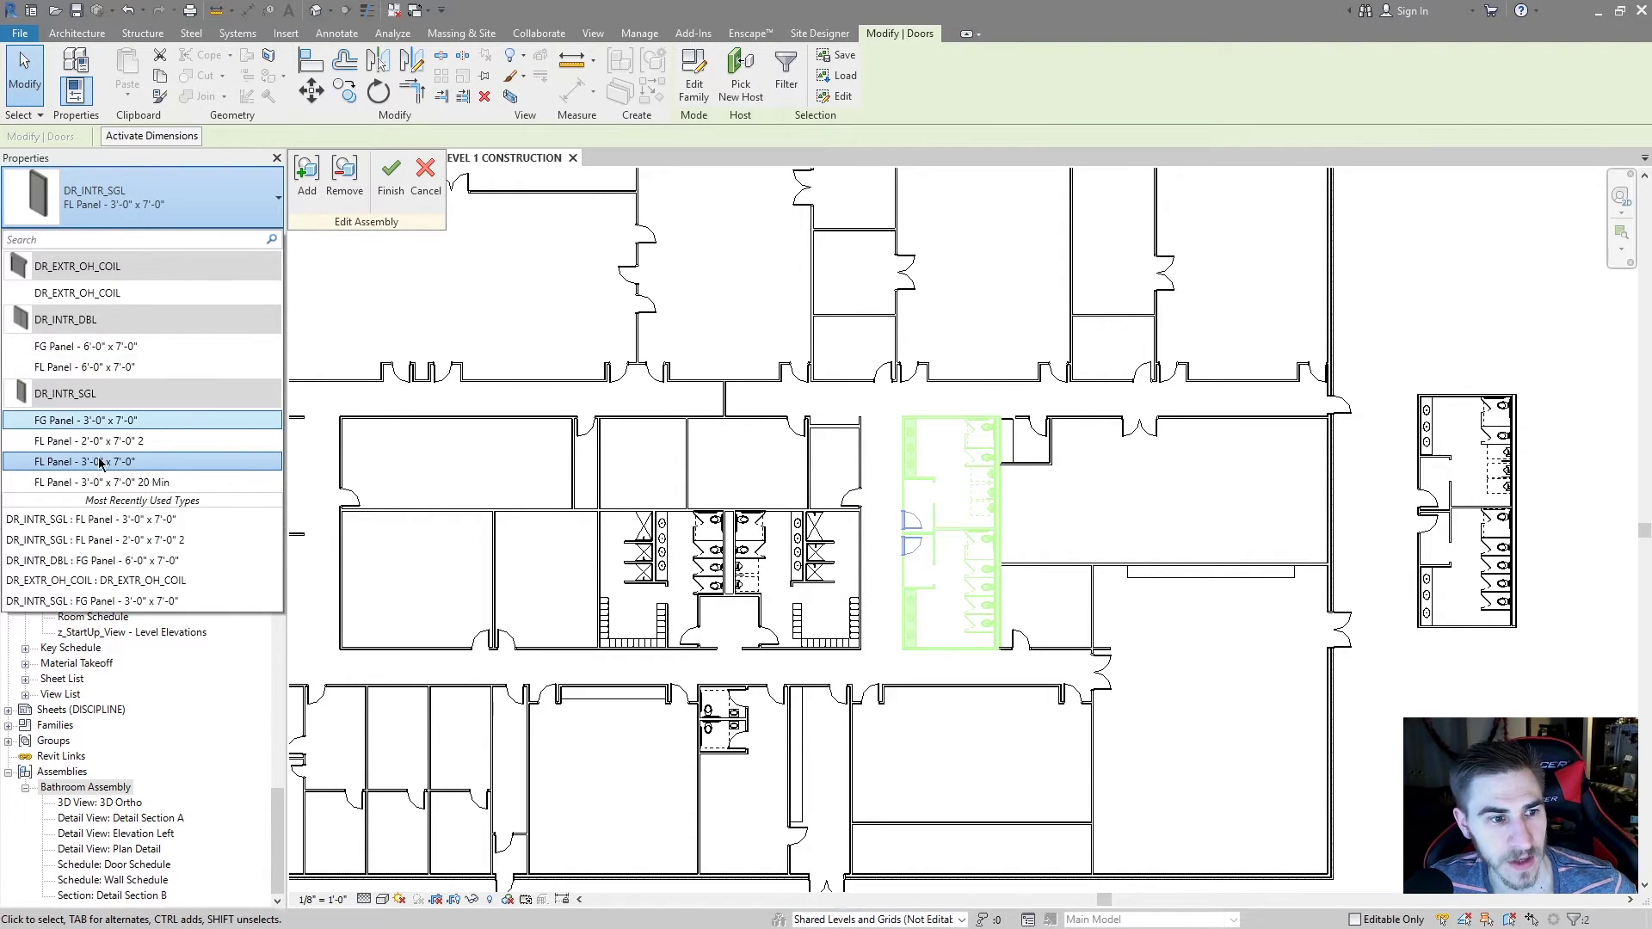
click(95, 430)
Step: Finish the inside assembly's edit, accept the creation of a new assembly type, and clear the selection
click(390, 176)
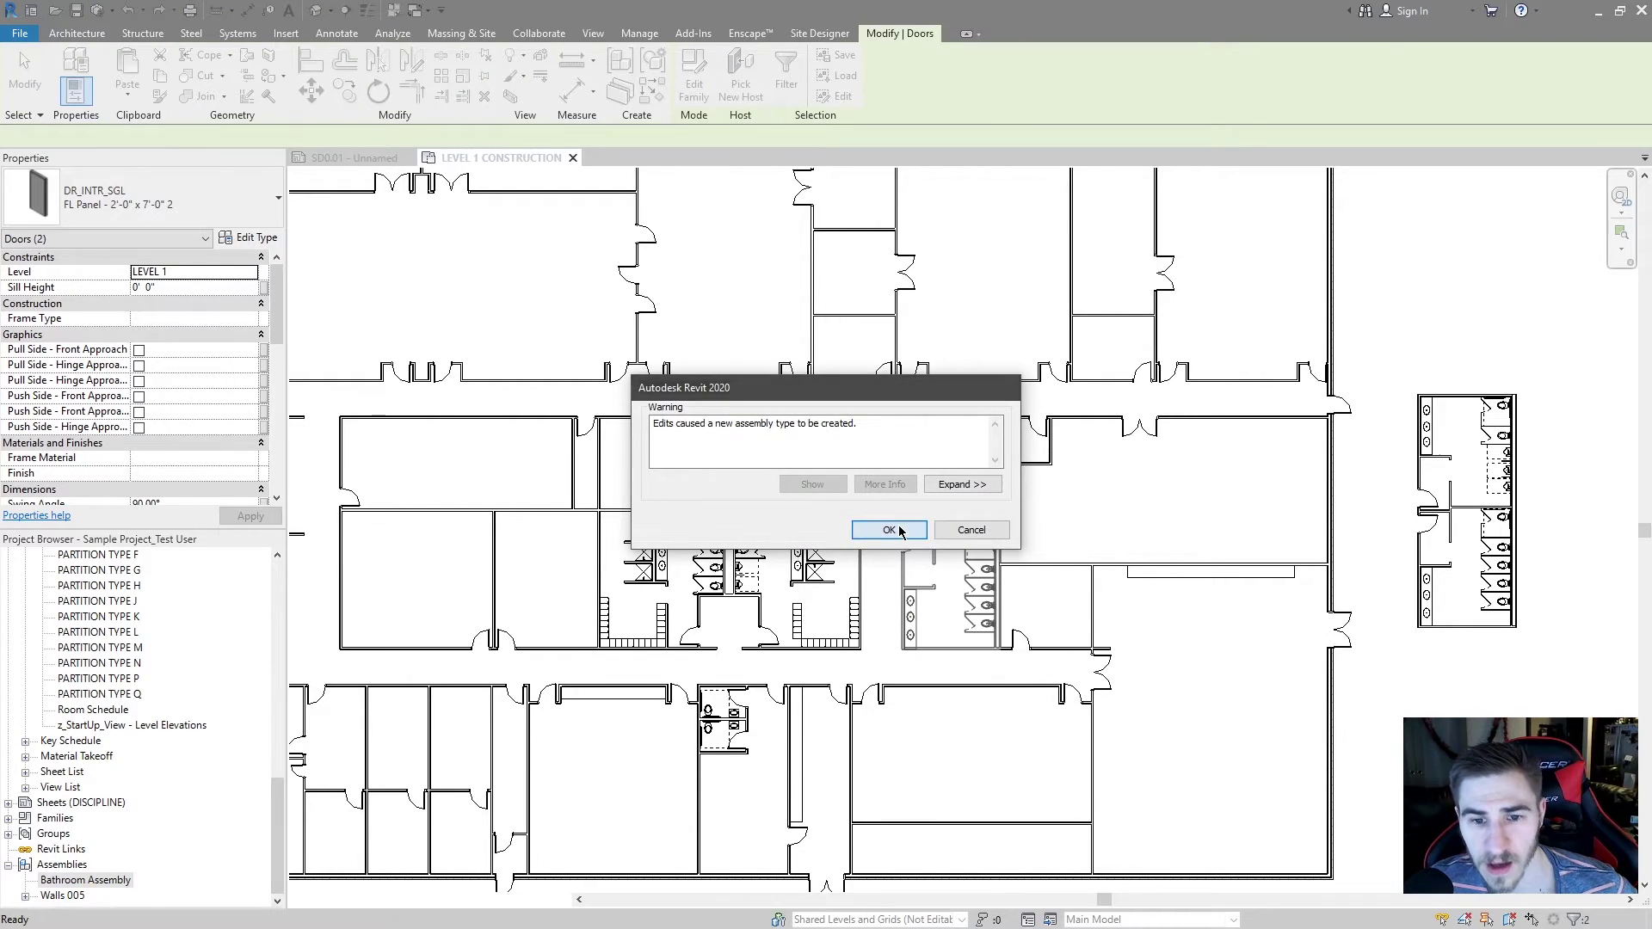
key(Return)
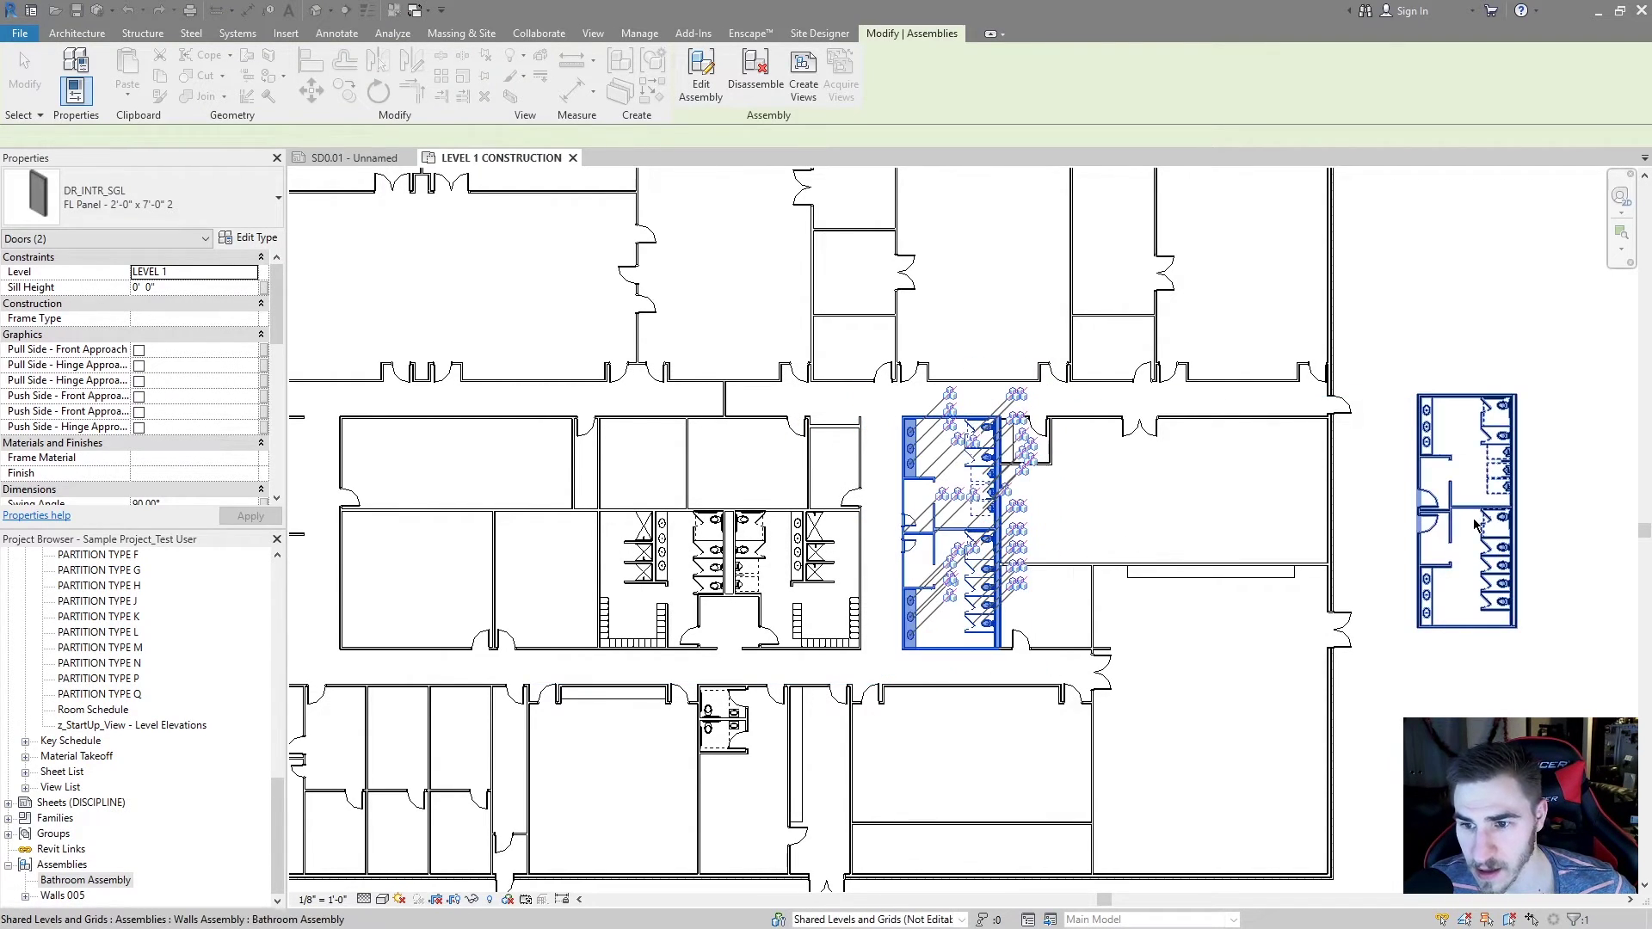
click(908, 511)
click(830, 503)
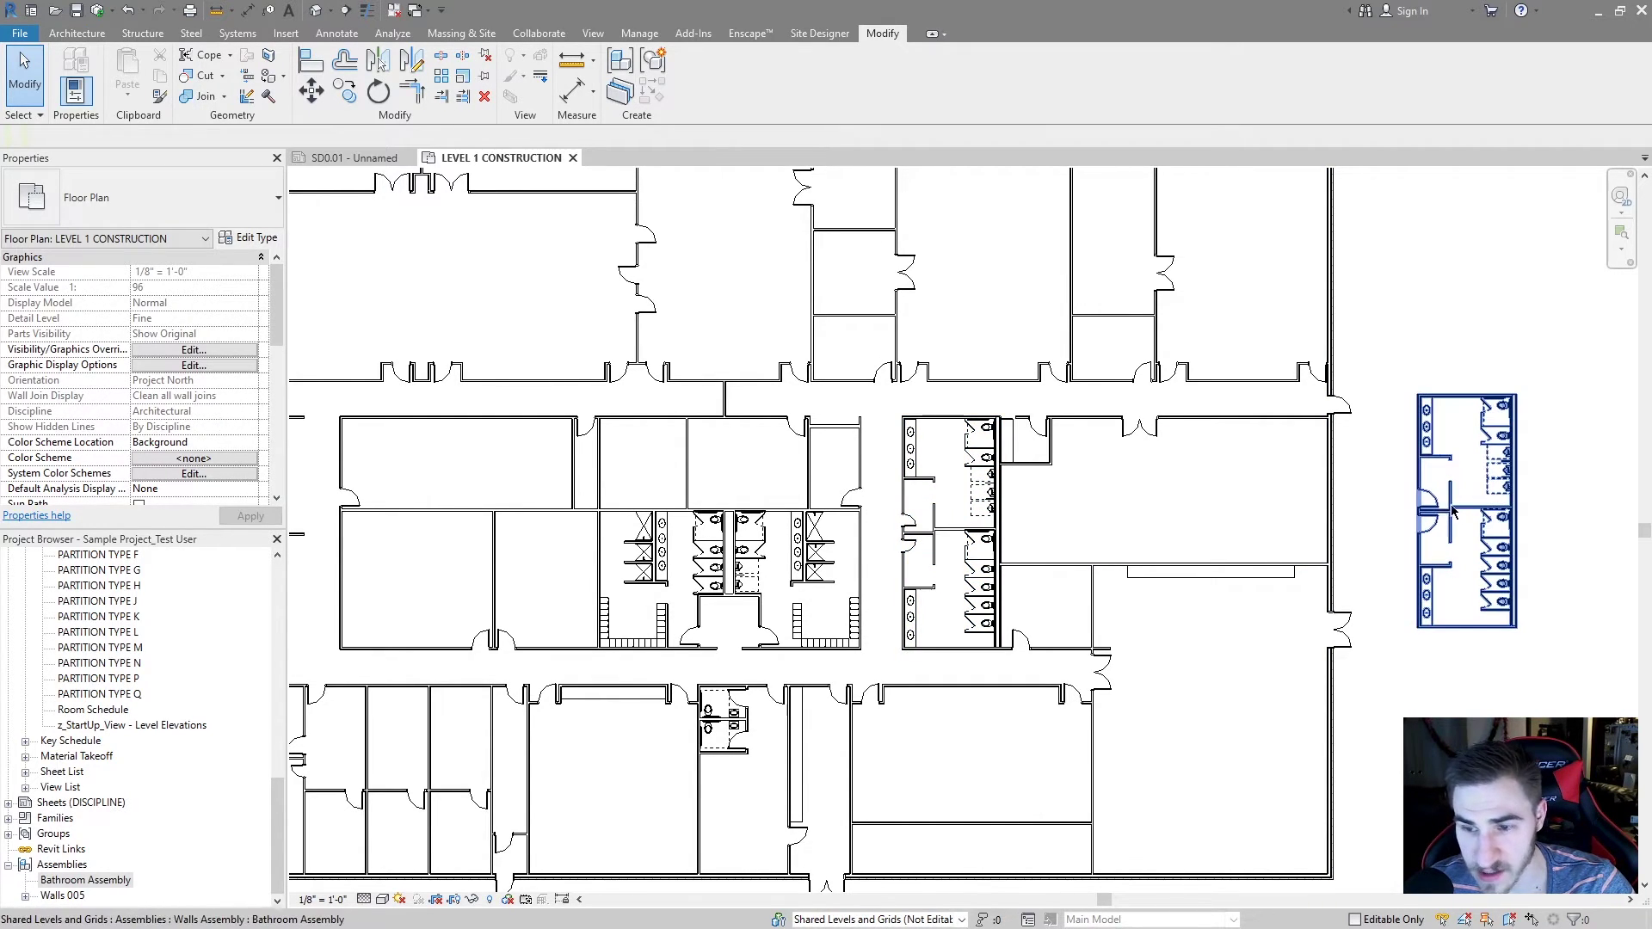
Step: Expand Walls 005 in the assembly list to review its views and schedules
click(56, 896)
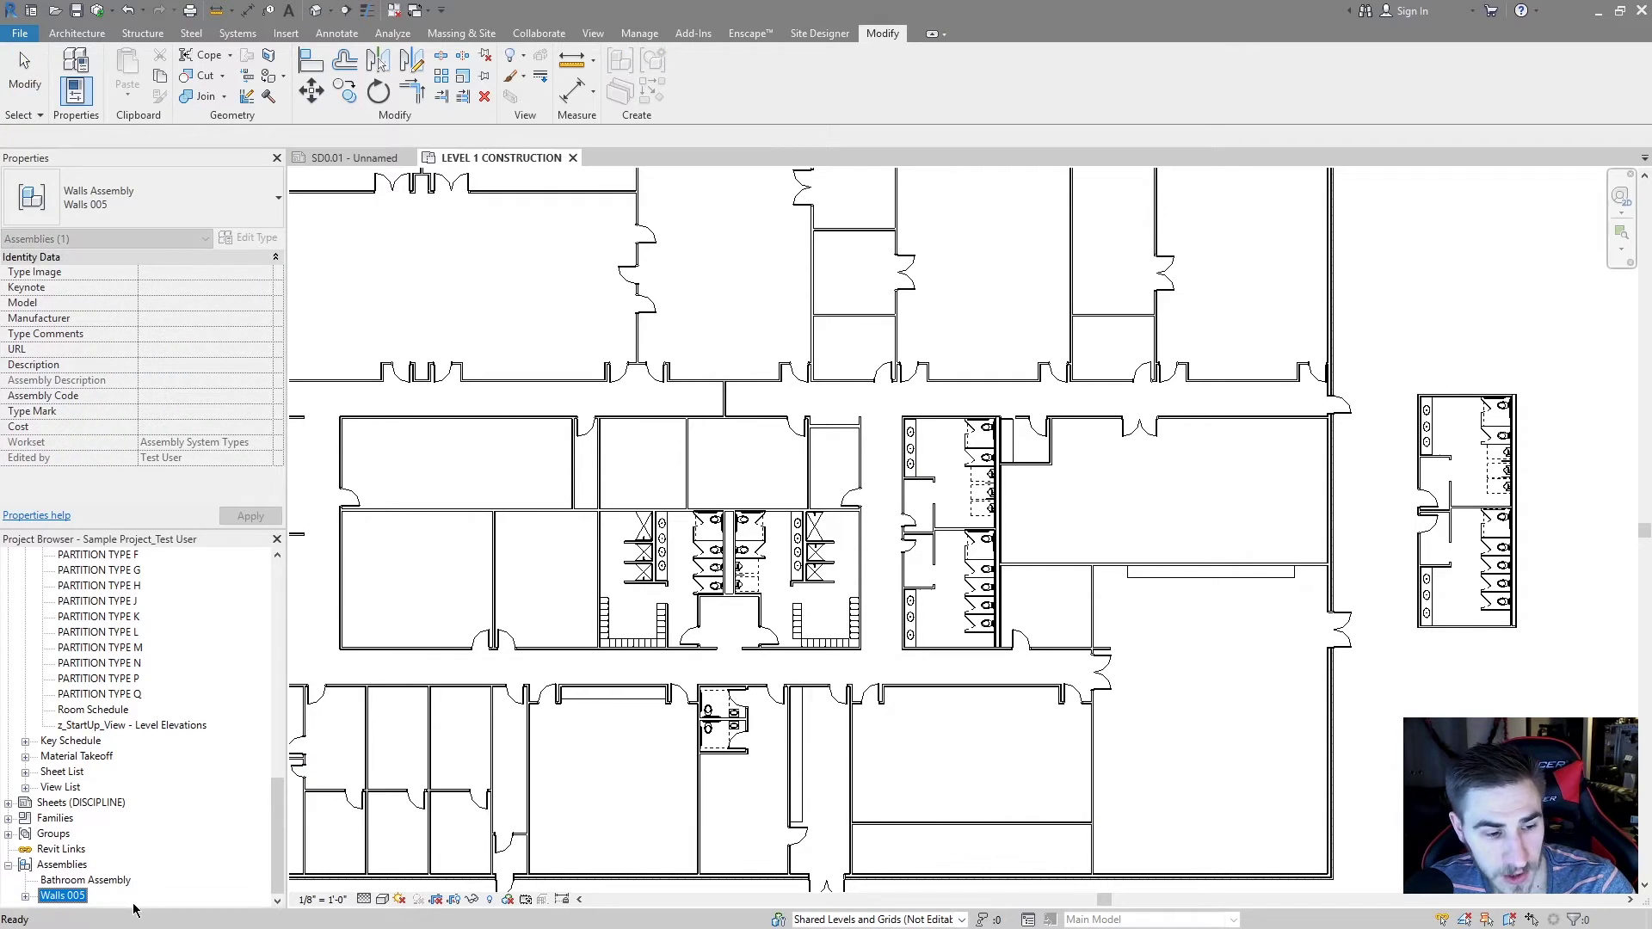
click(26, 896)
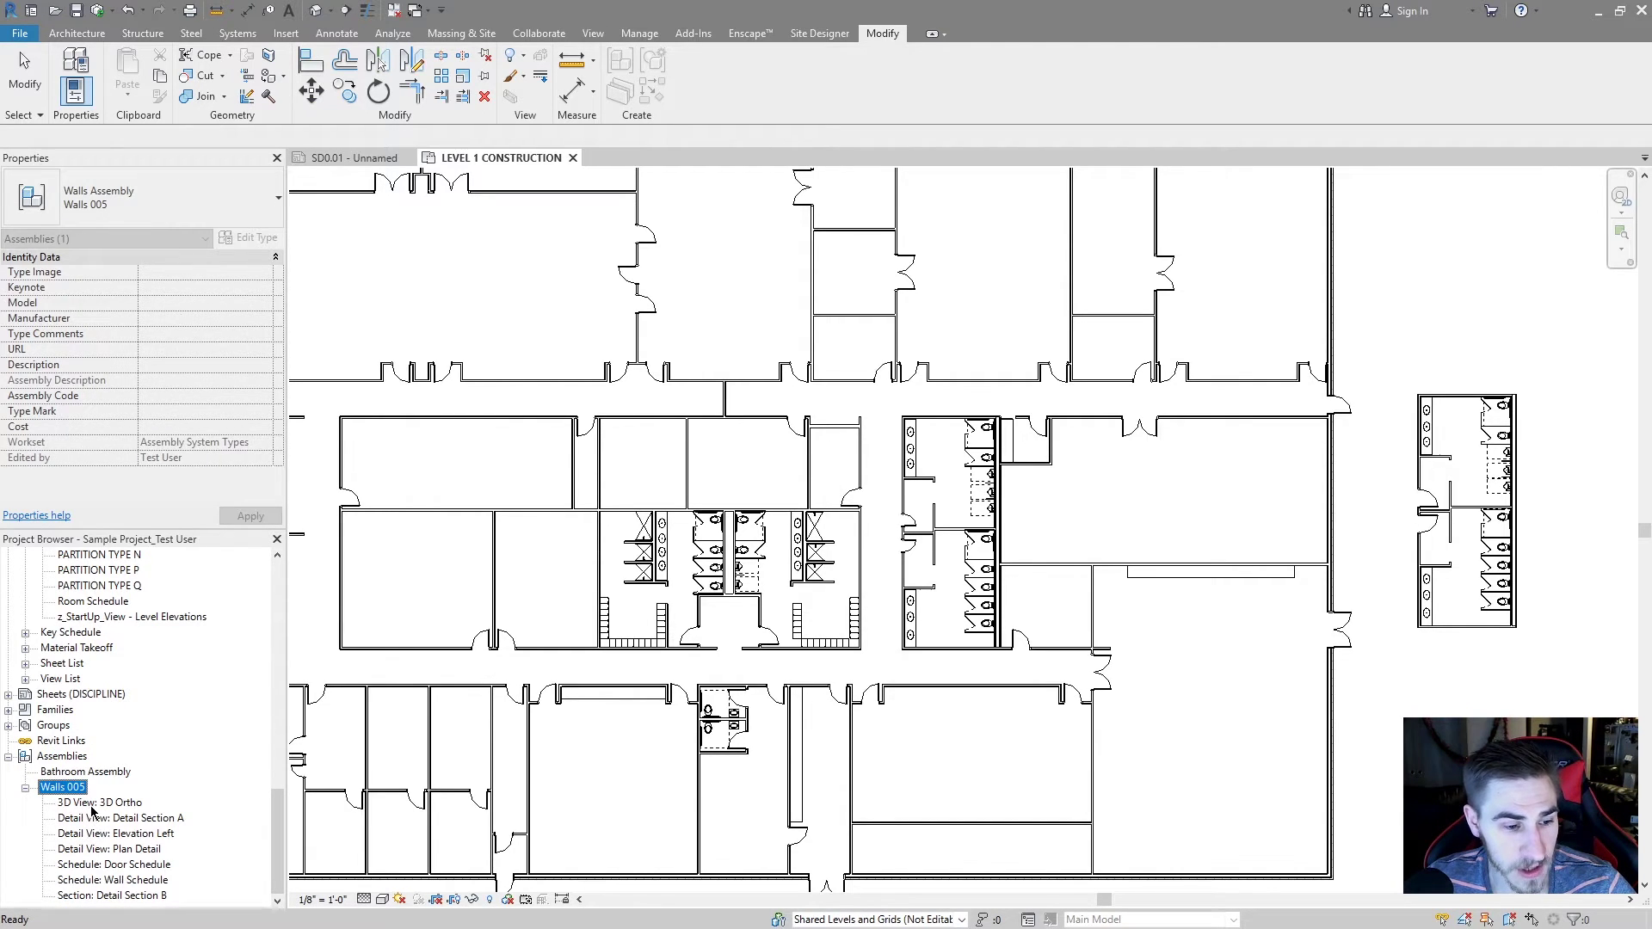
click(103, 864)
Step: Select the outside and inside assembly instances in turn to compare their assembly types and view commands
click(1501, 475)
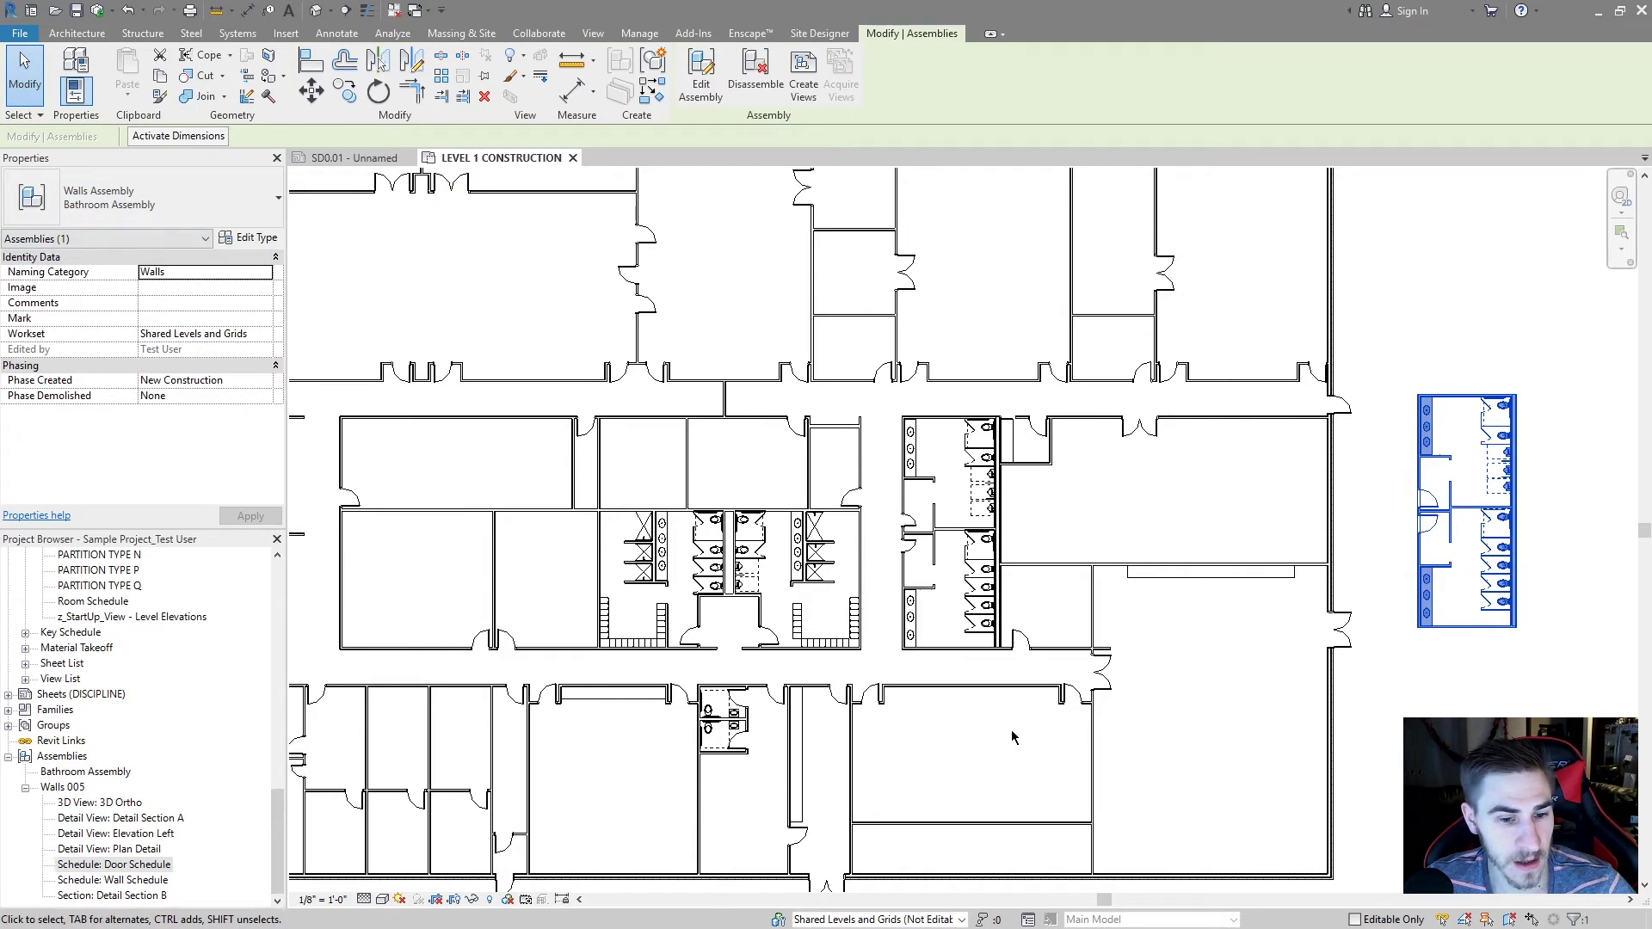
click(1005, 540)
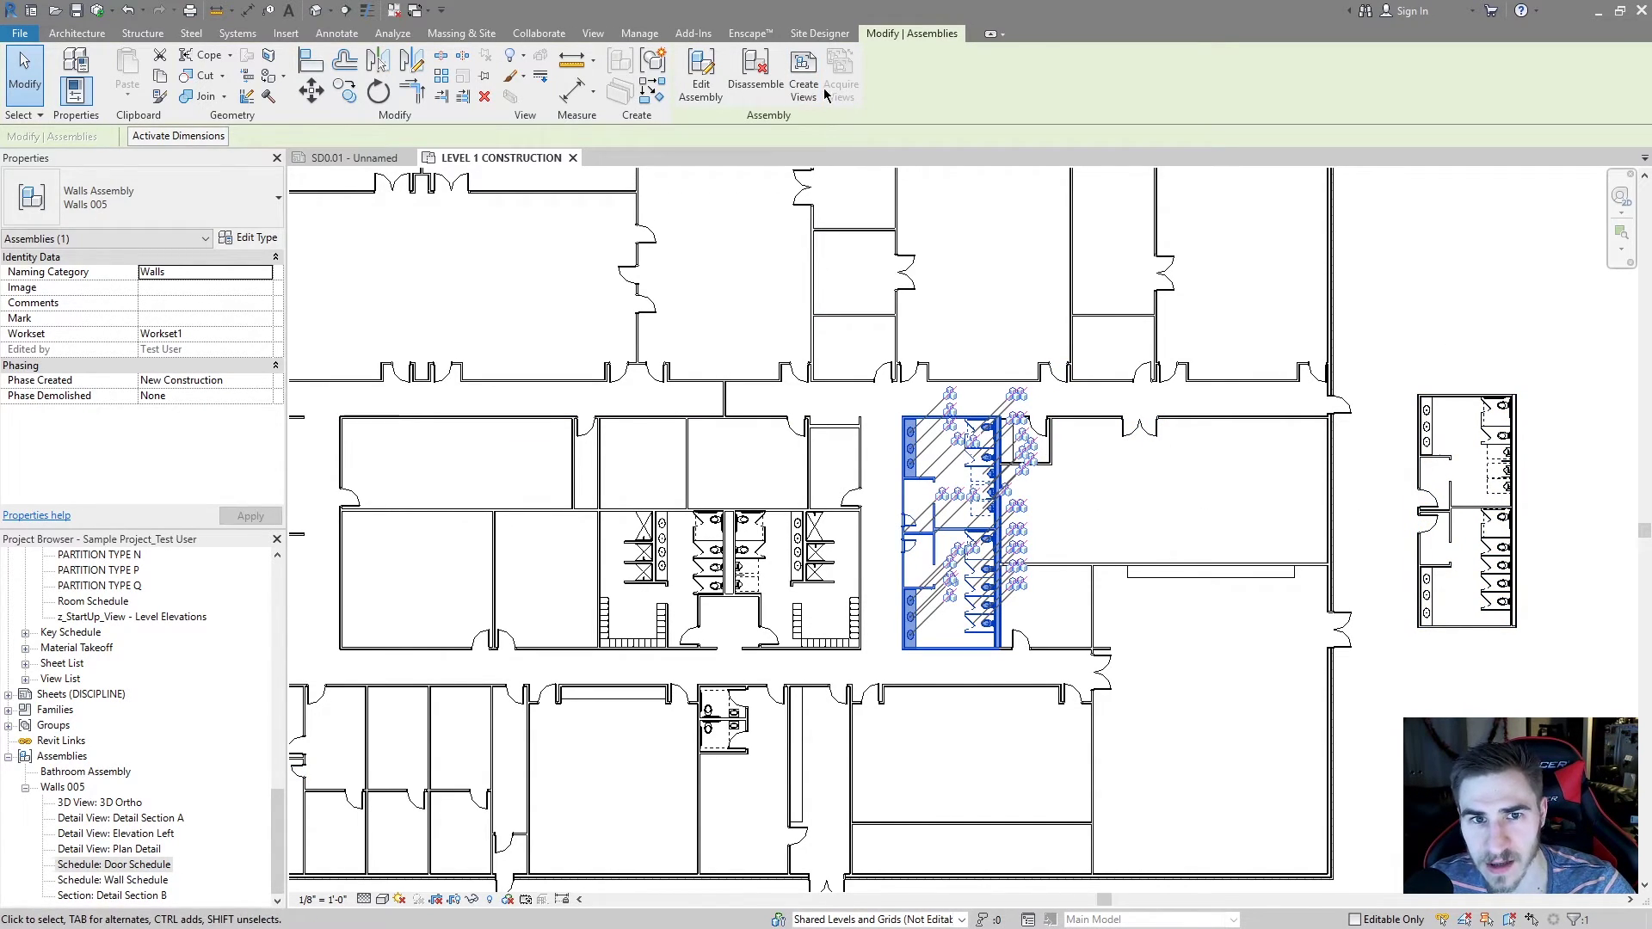
click(1406, 367)
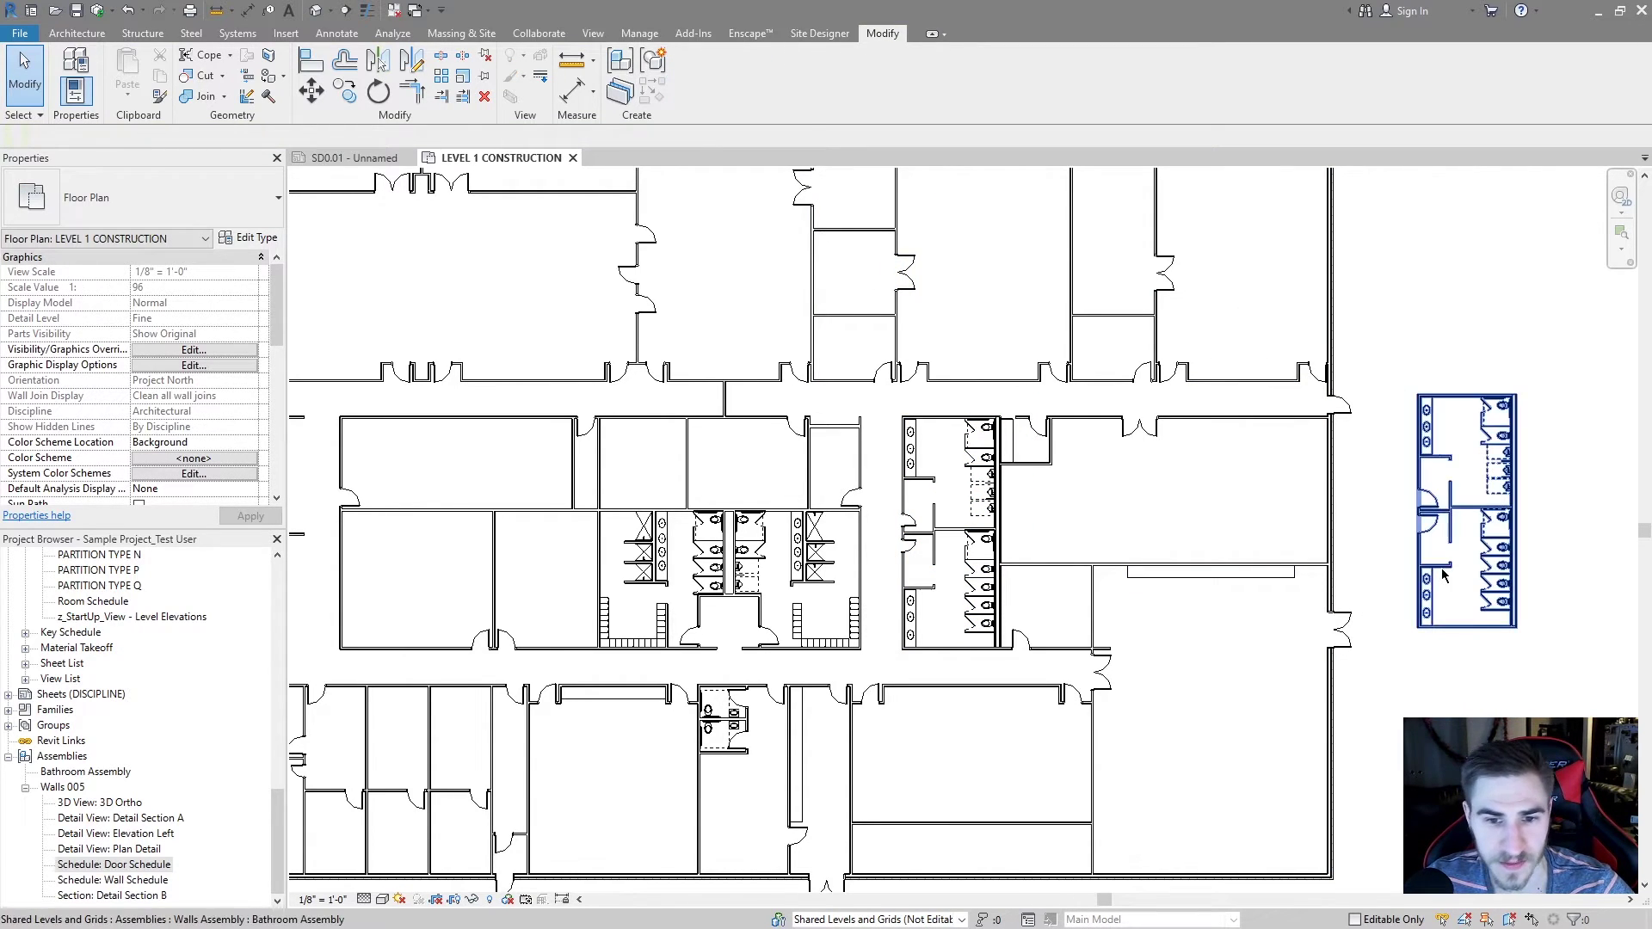
Step: Try to disassemble the Walls 005 instance inside the building, and cancel instead of deleting its assembly views
click(971, 526)
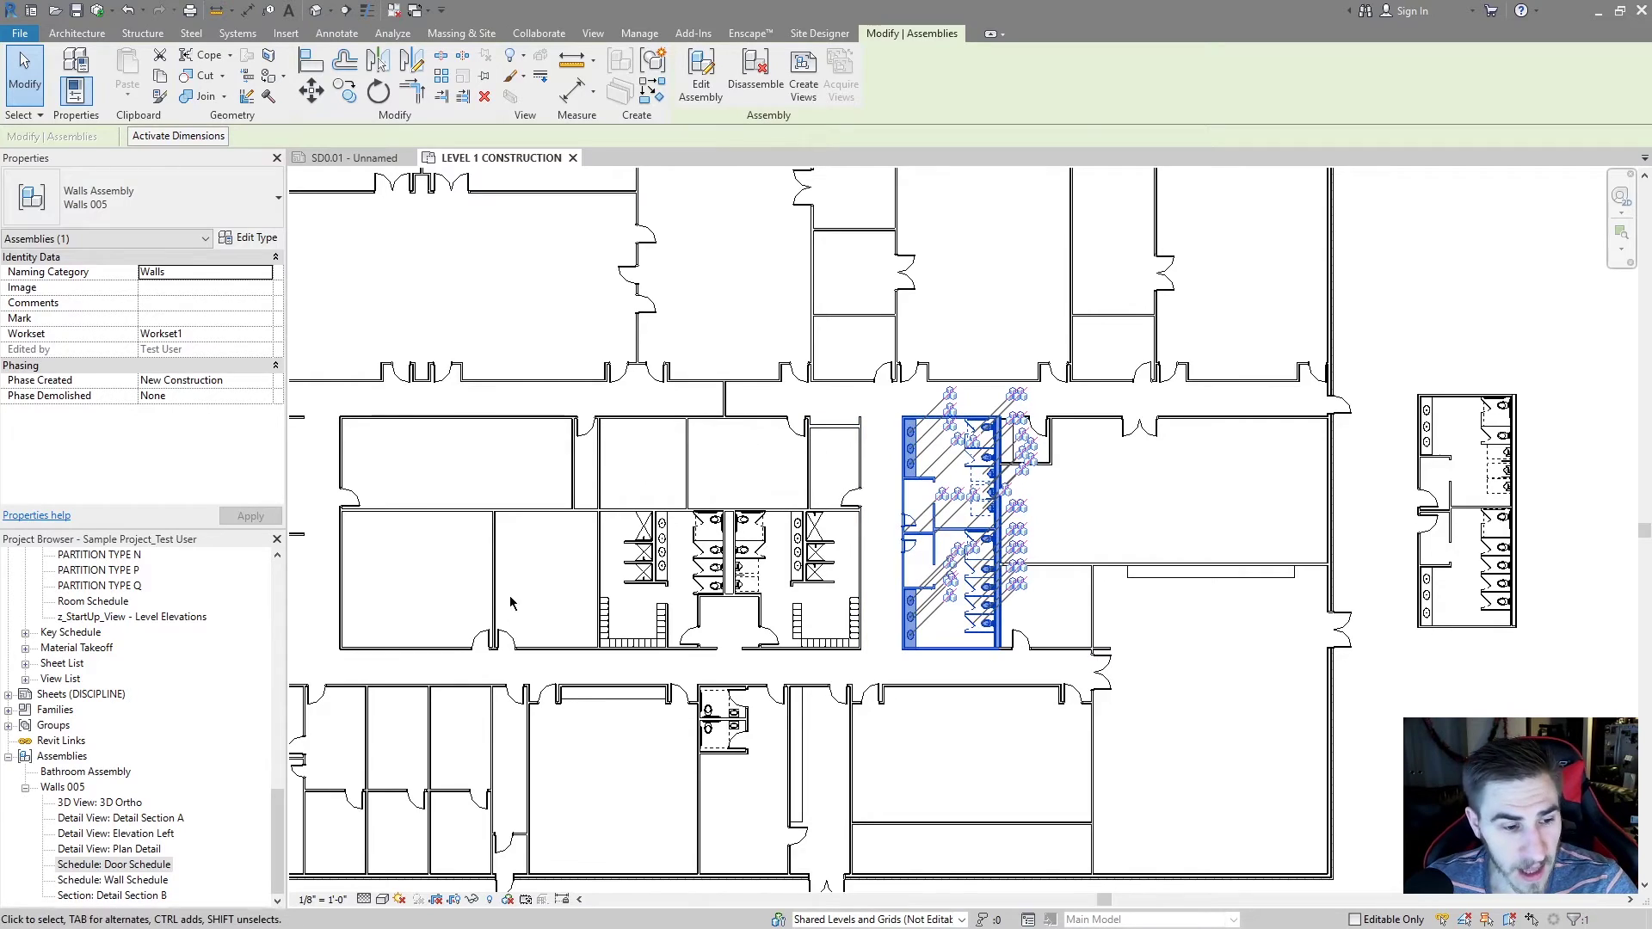
key(Delete)
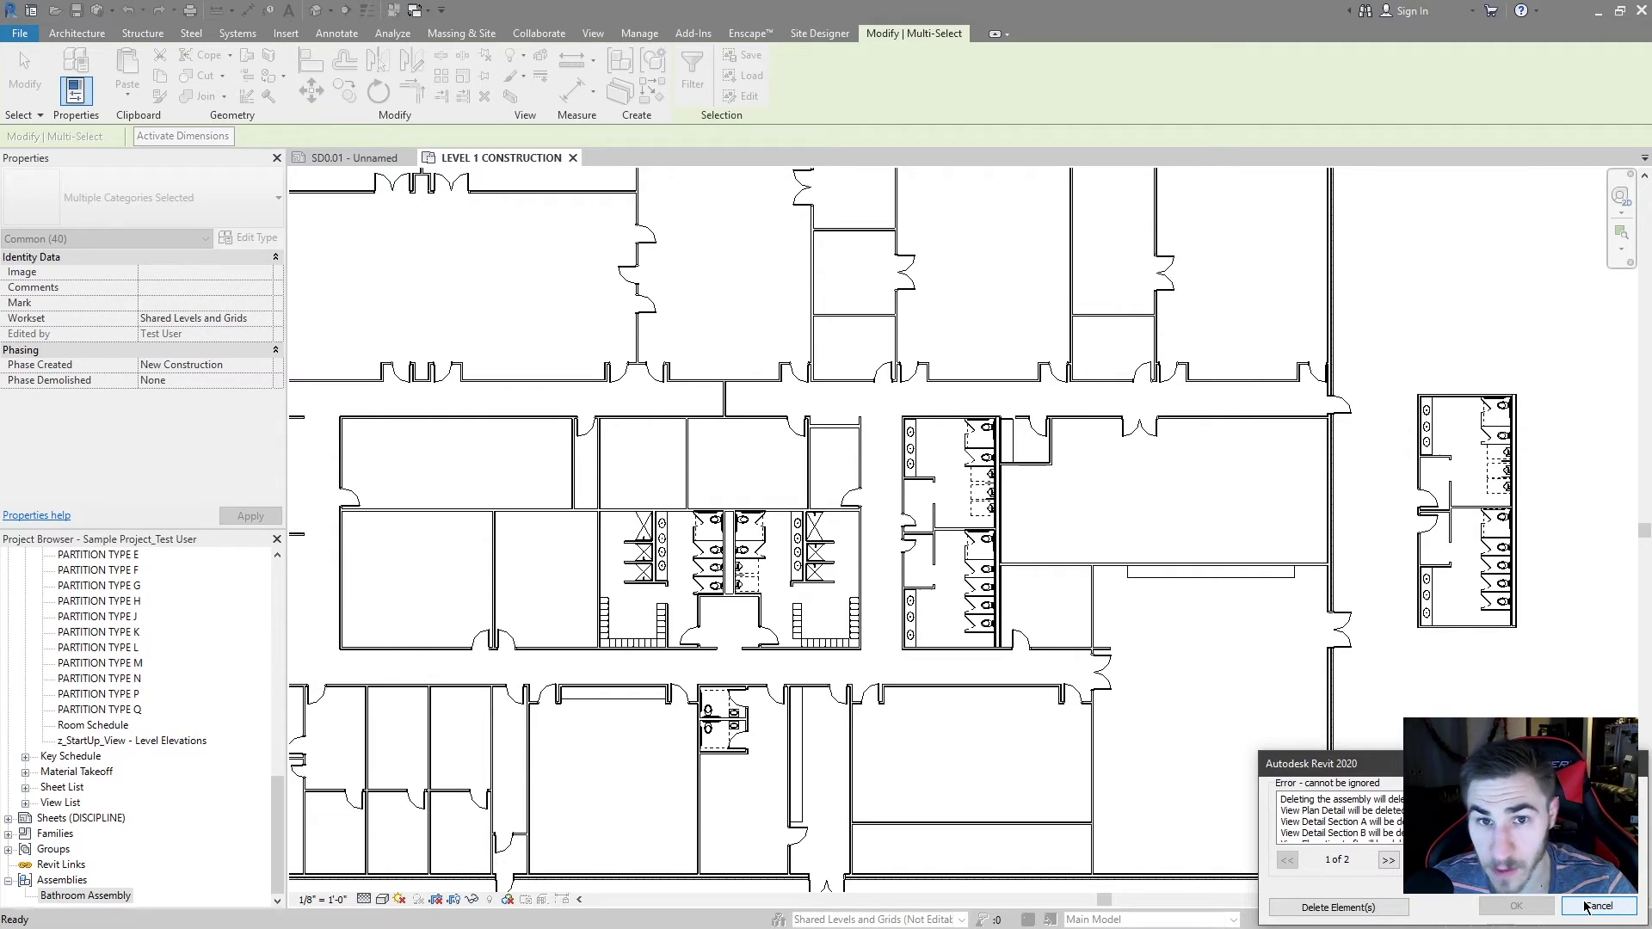
click(1598, 906)
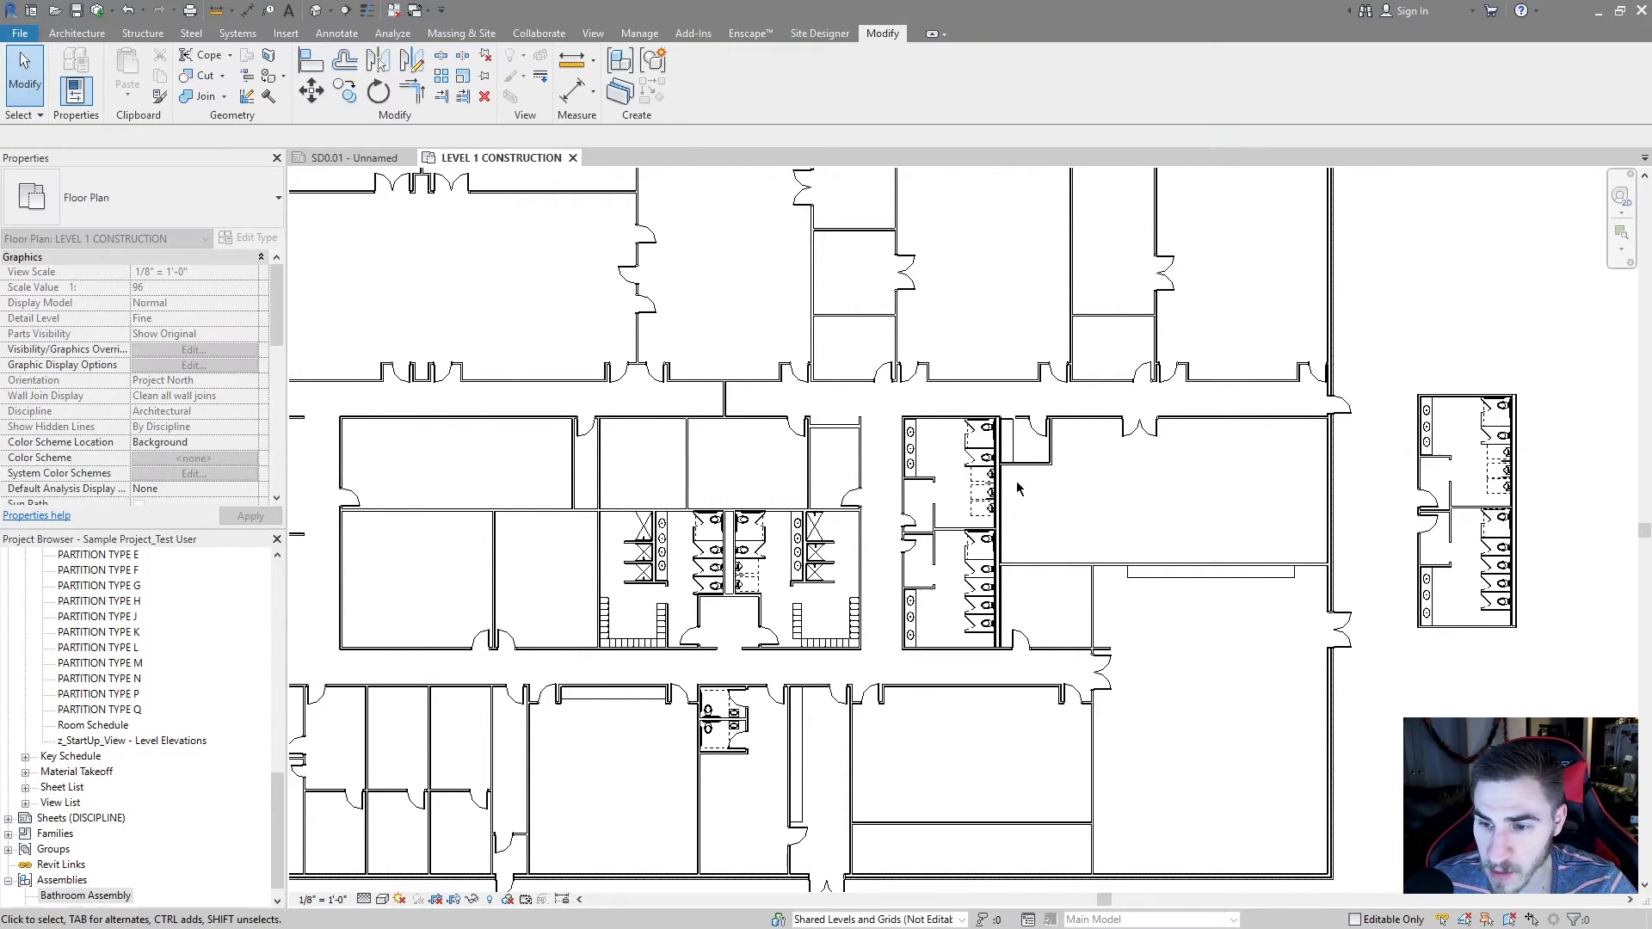
Step: Delete the Bathroom Assembly instance outside the building
click(1504, 512)
key(Delete)
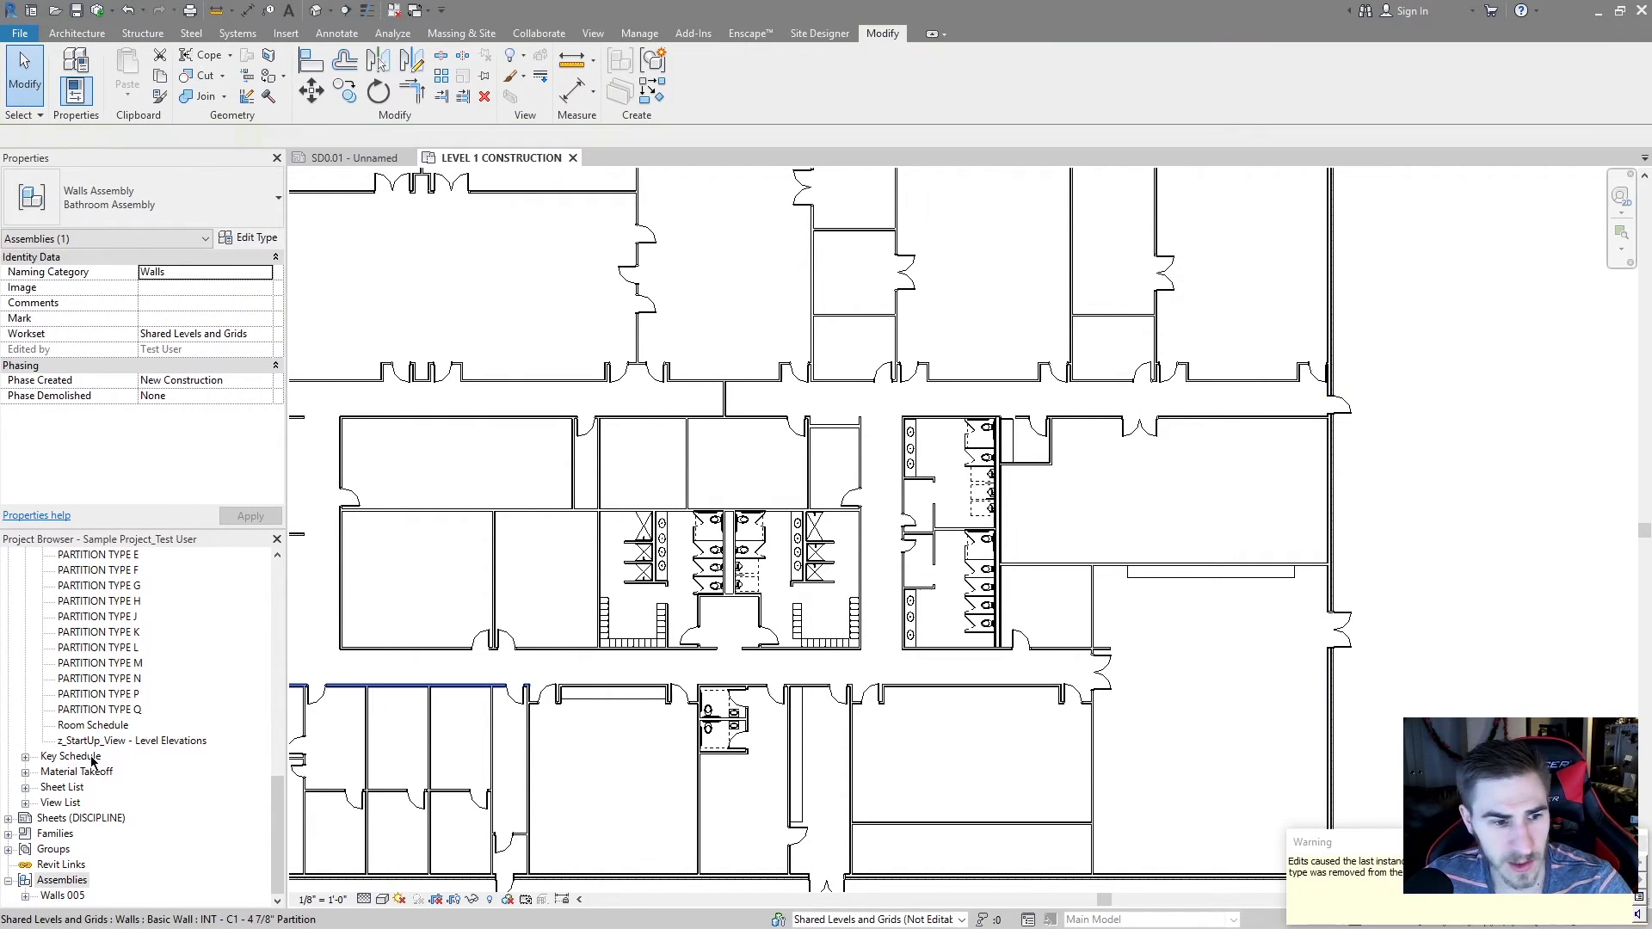
Step: Create an instance of Walls 005 outside the building beyond the exterior wall, and delete the overlapping duplicate
right_click(62, 896)
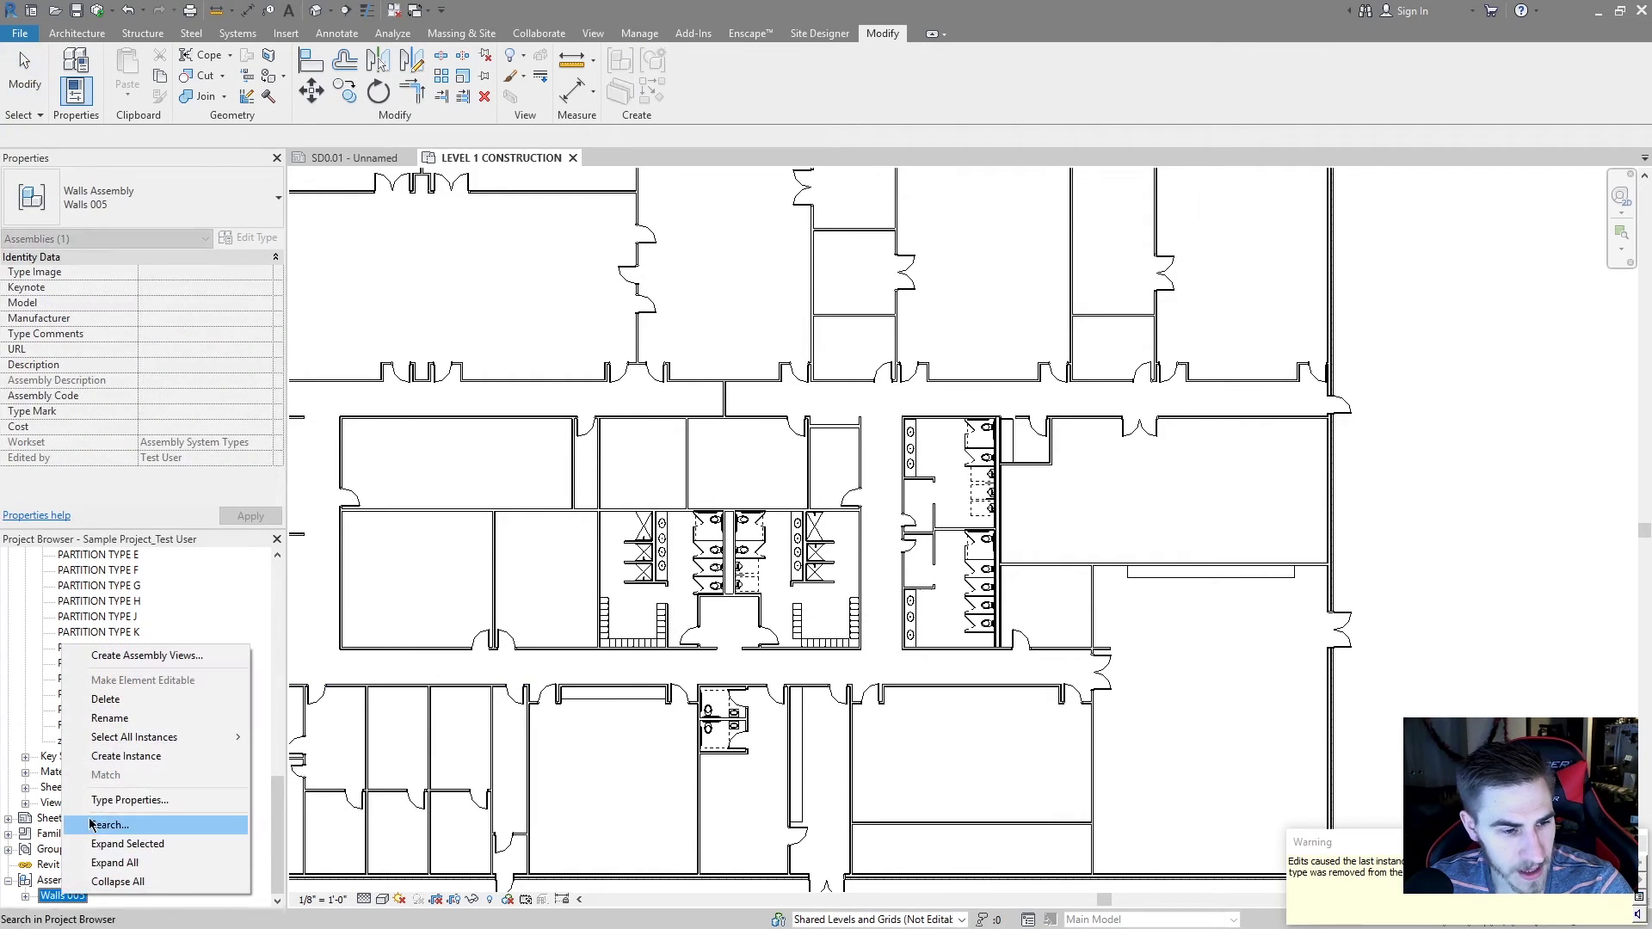
click(163, 756)
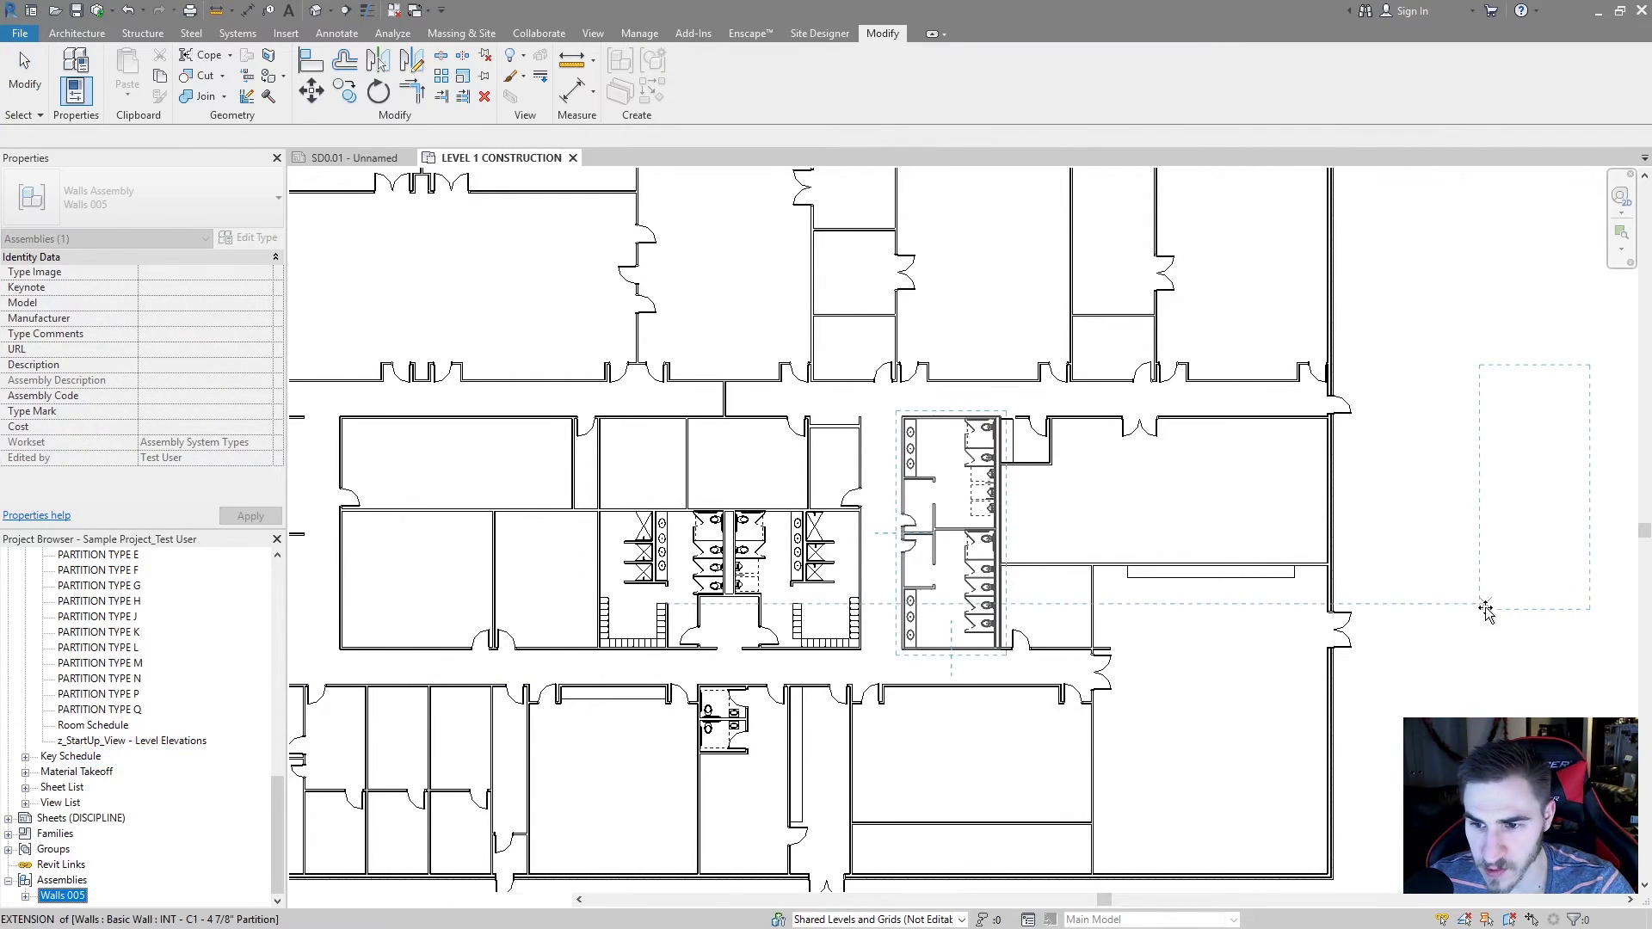
key(Escape)
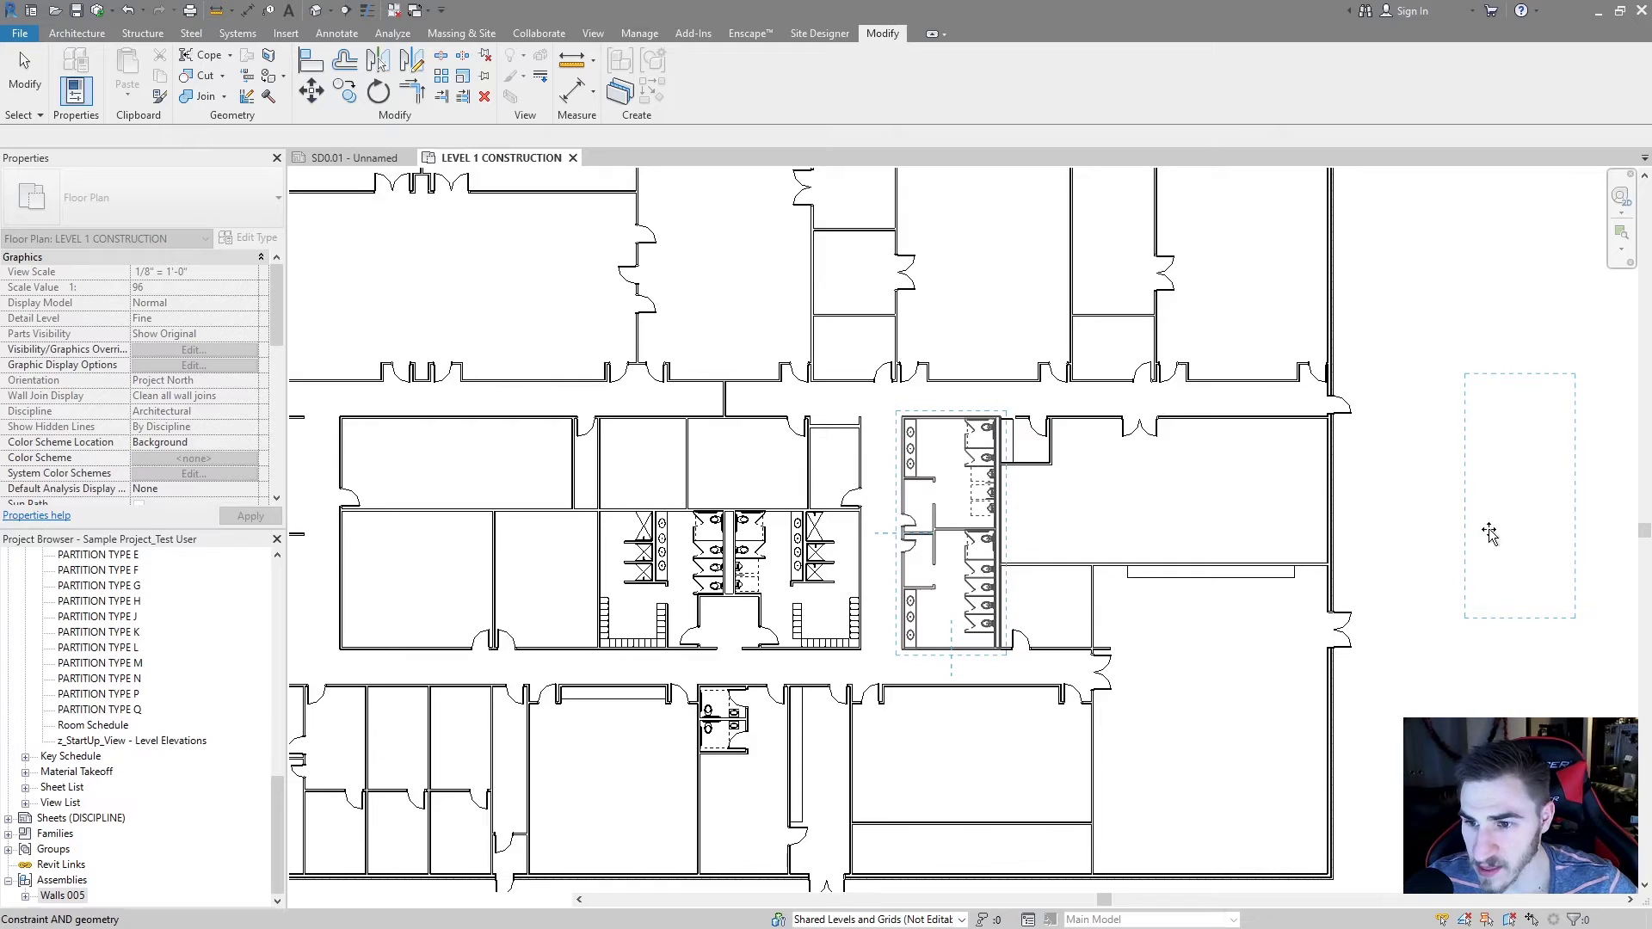
click(1513, 499)
click(1506, 550)
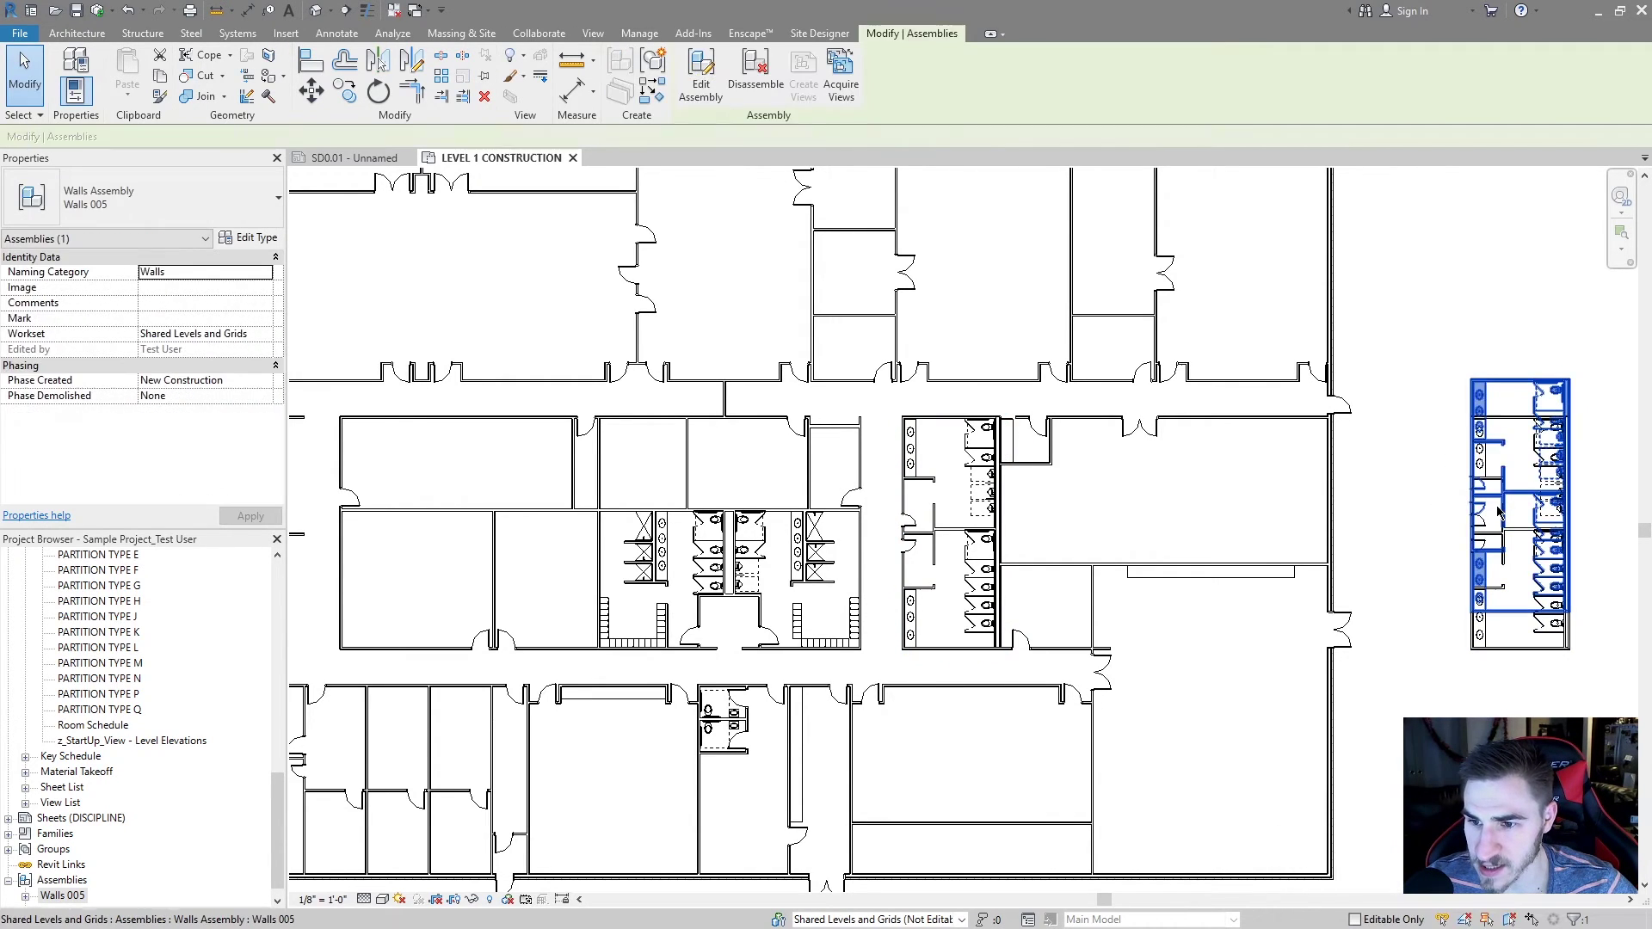
key(Delete)
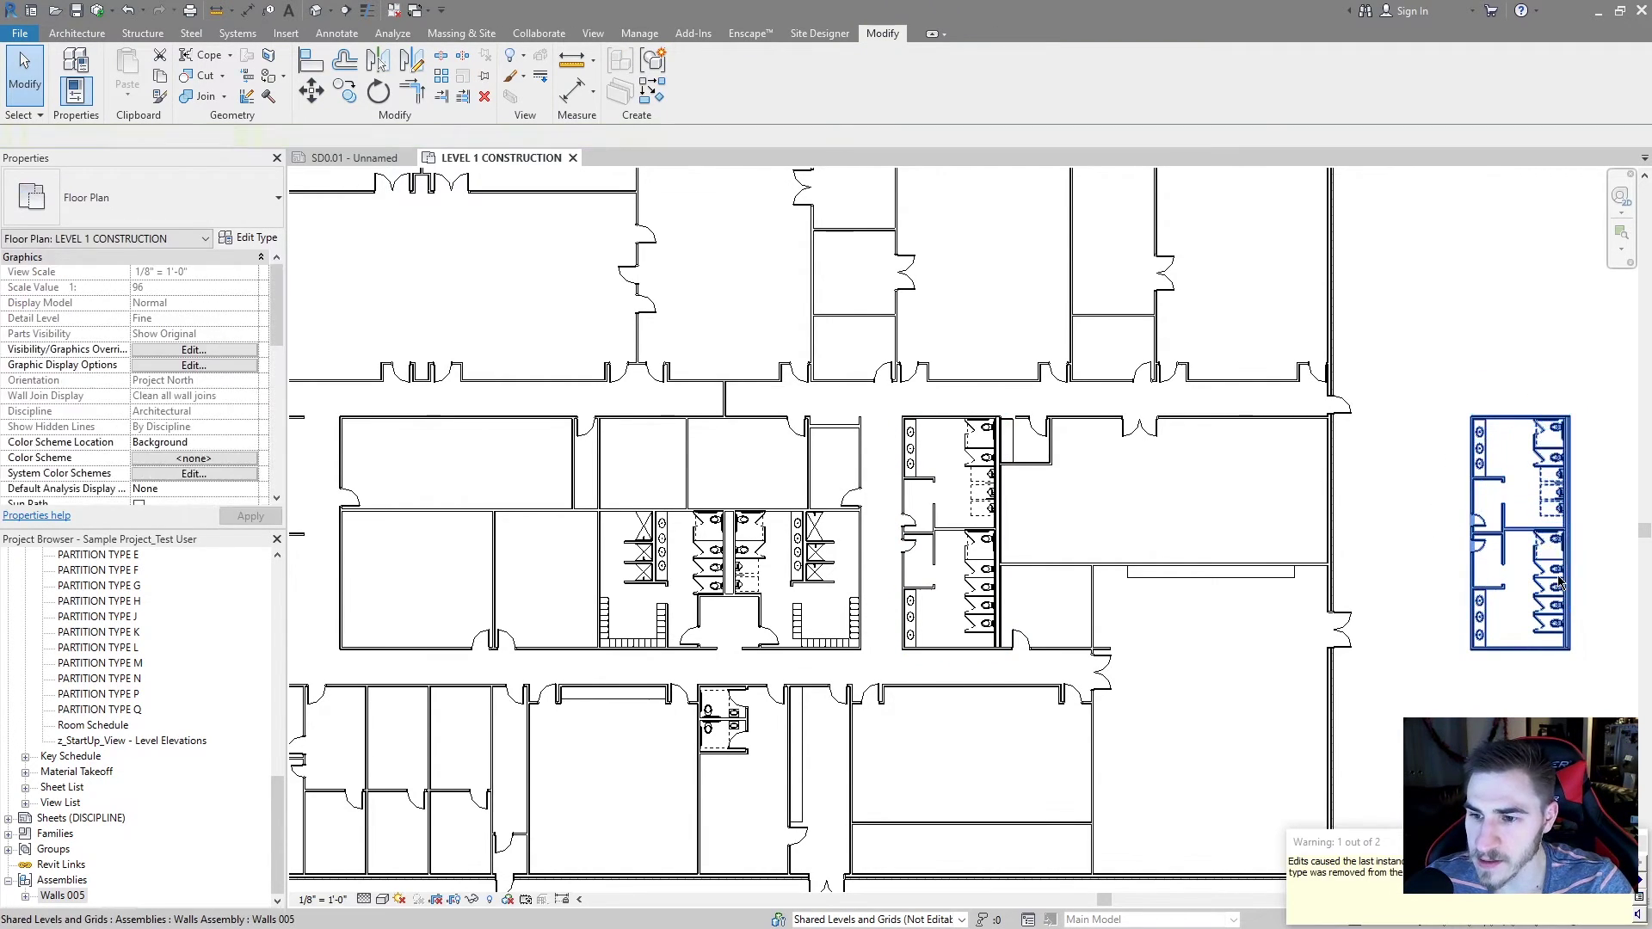
Step: Select the inside and outside Walls 005 instances in turn to check their types and view commands
click(1000, 486)
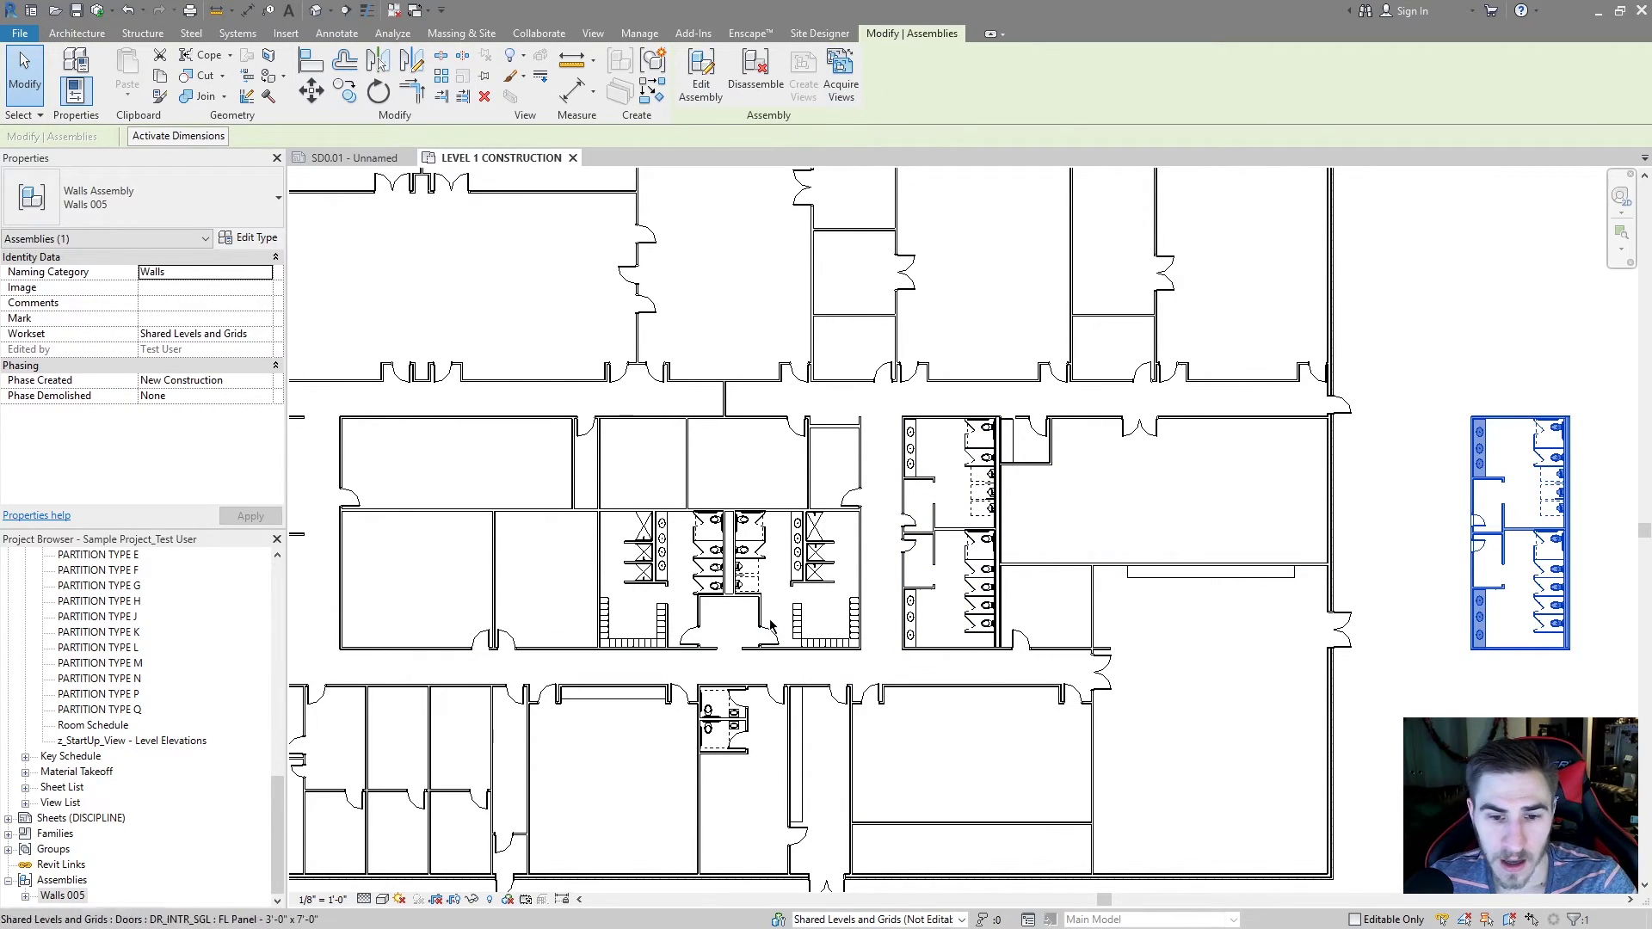
right_click(64, 900)
click(1189, 499)
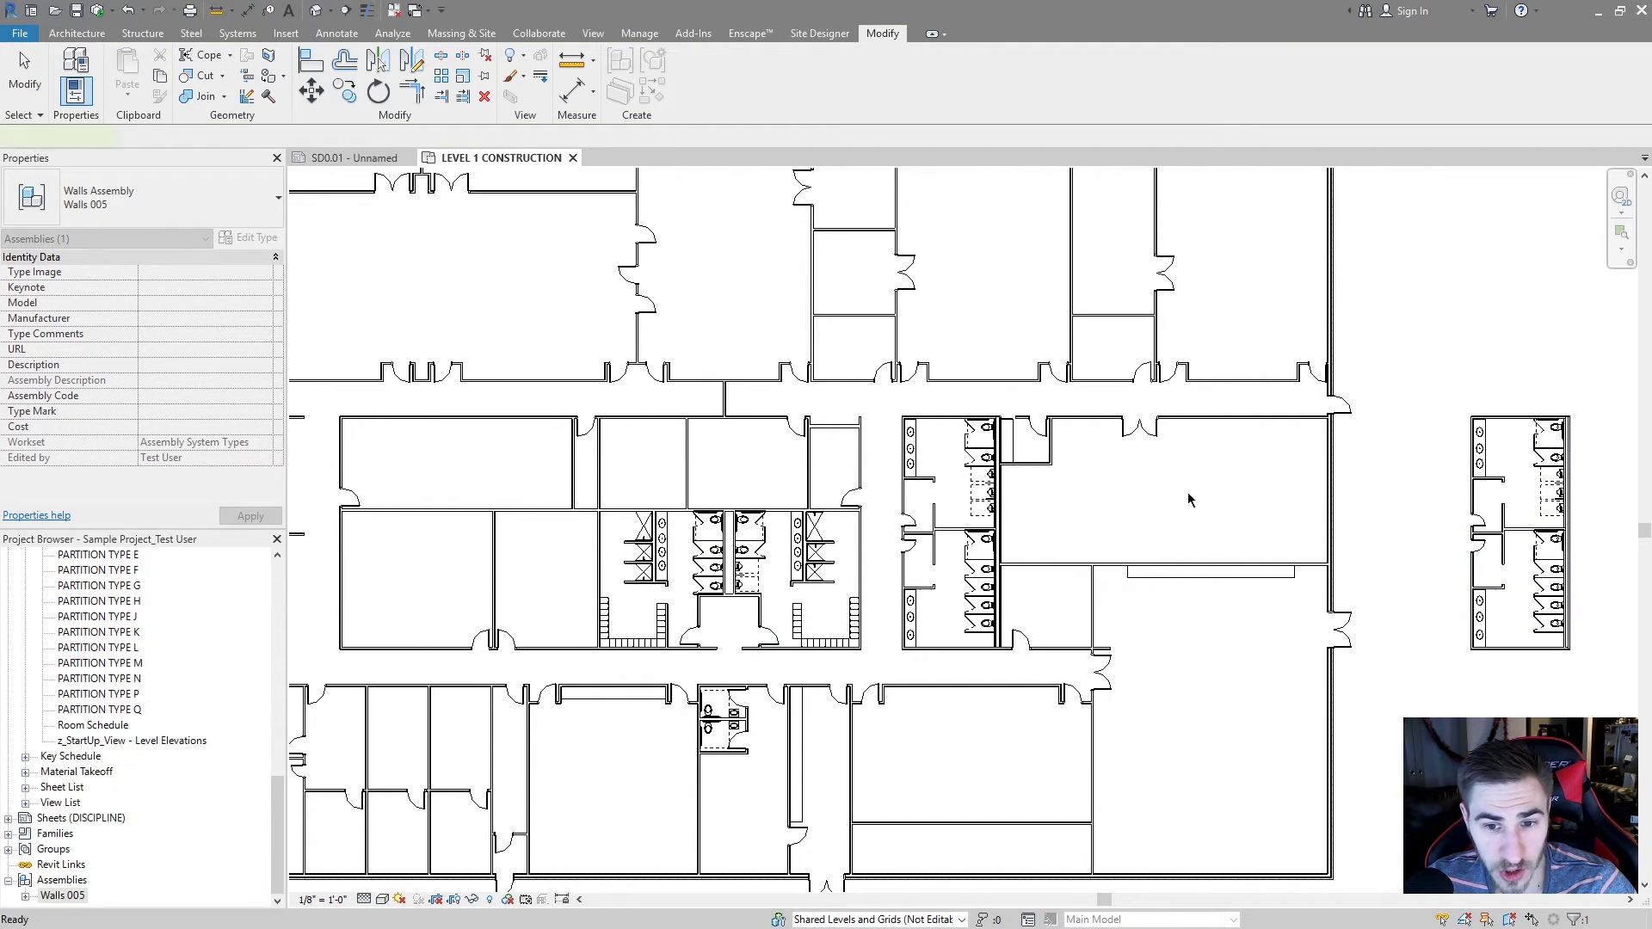
click(1383, 516)
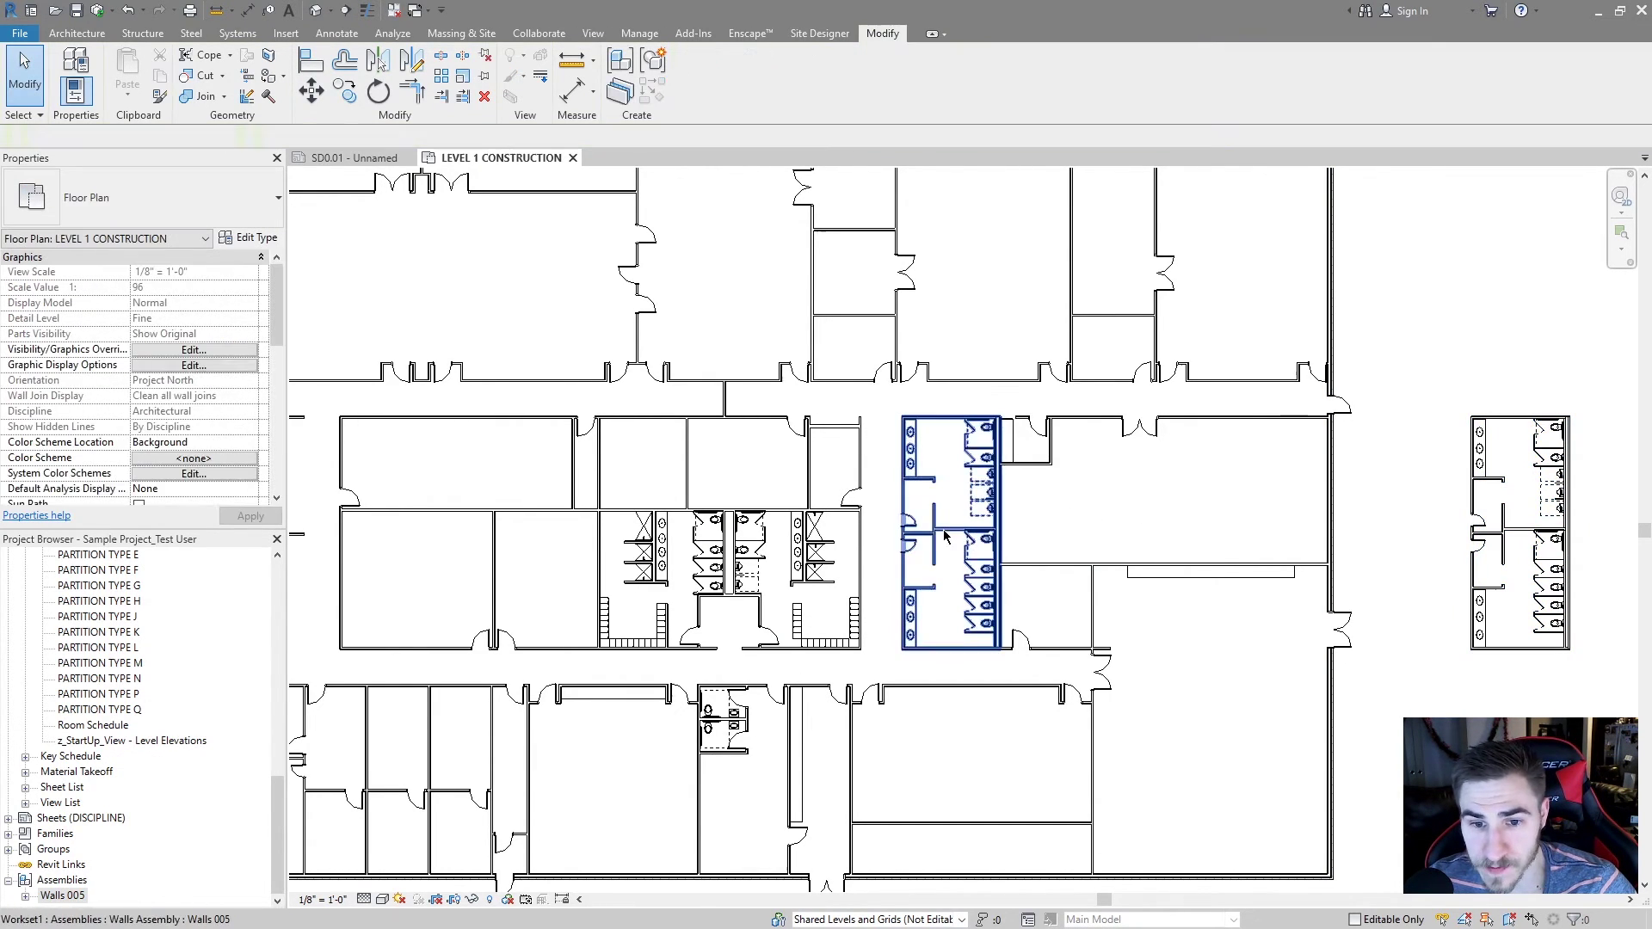
click(1000, 520)
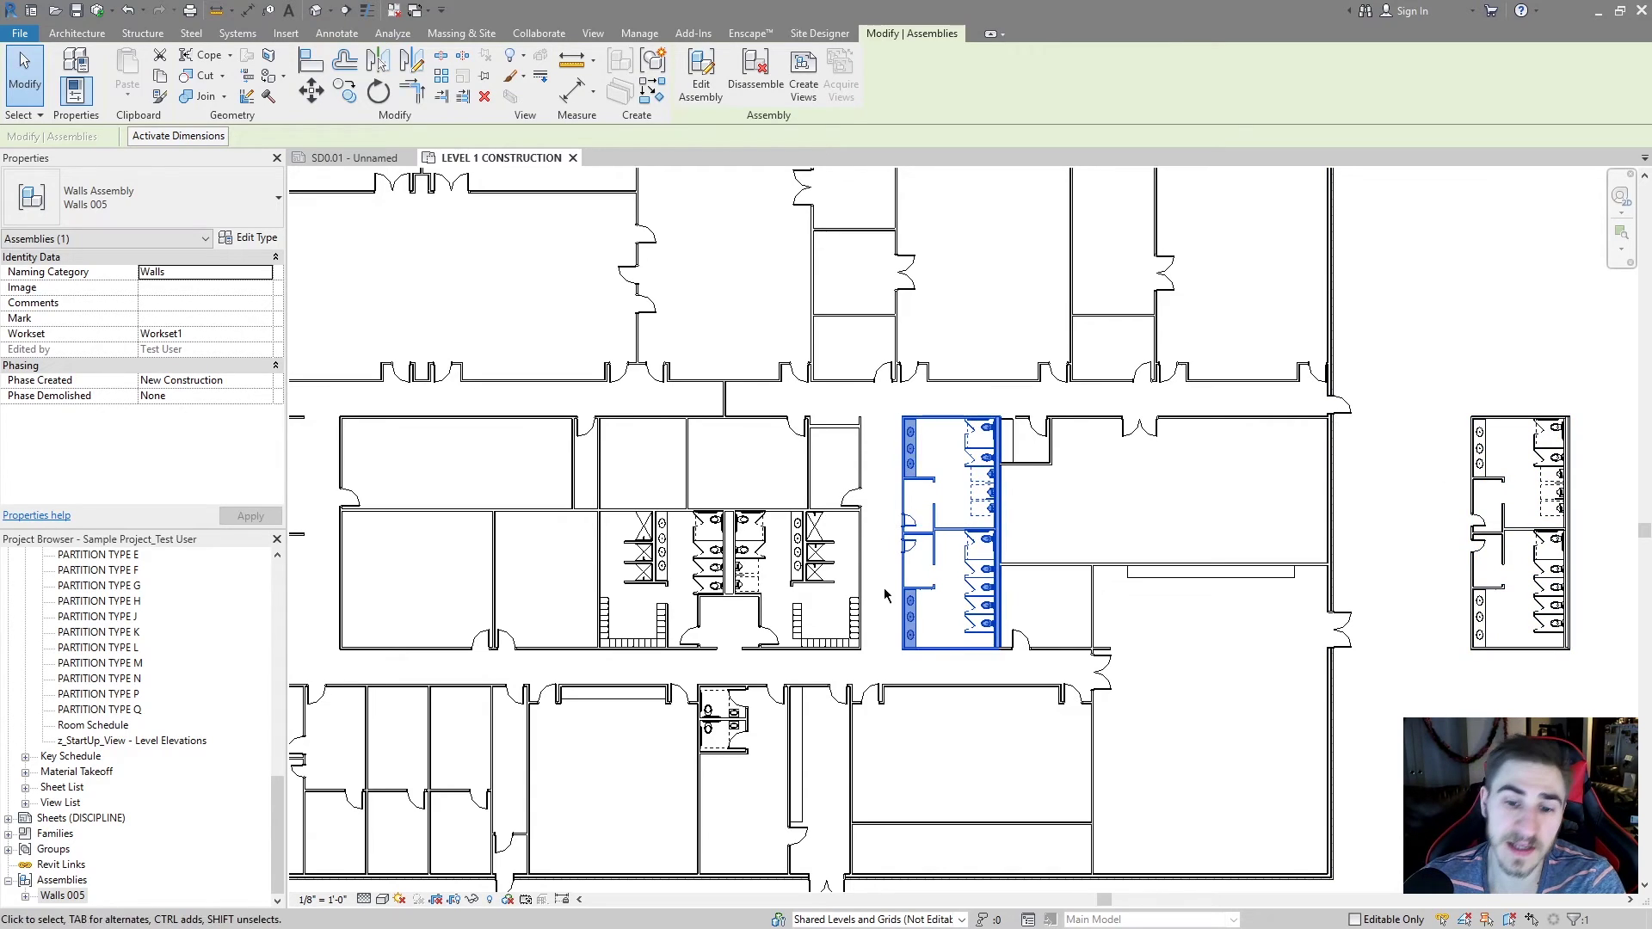
click(1387, 621)
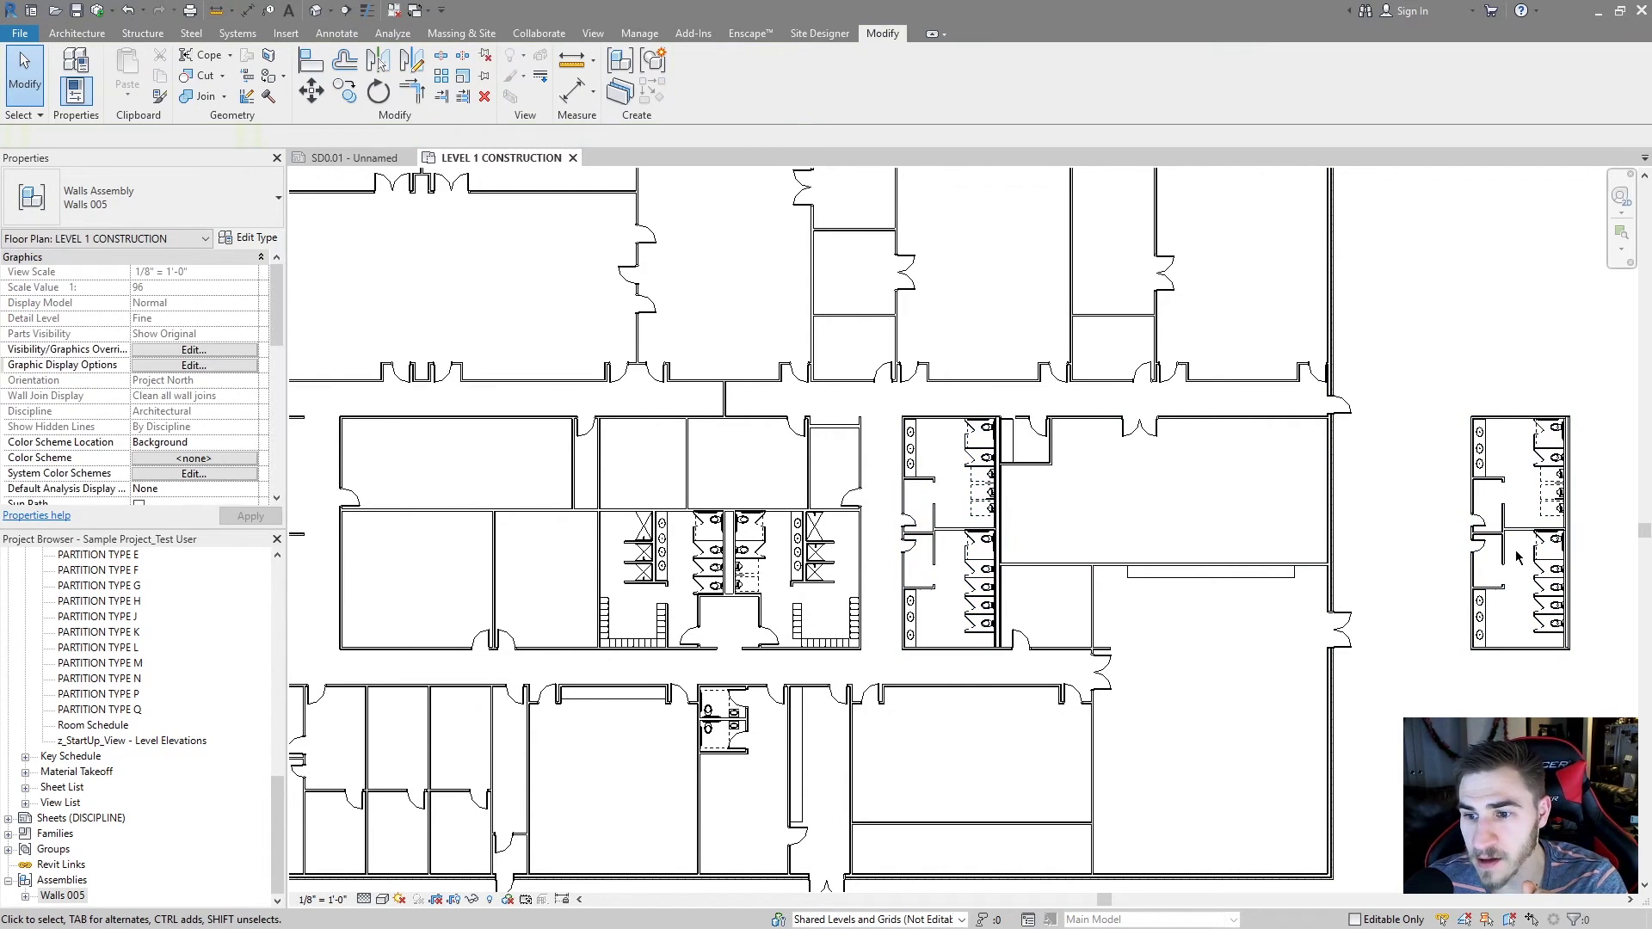
click(1540, 529)
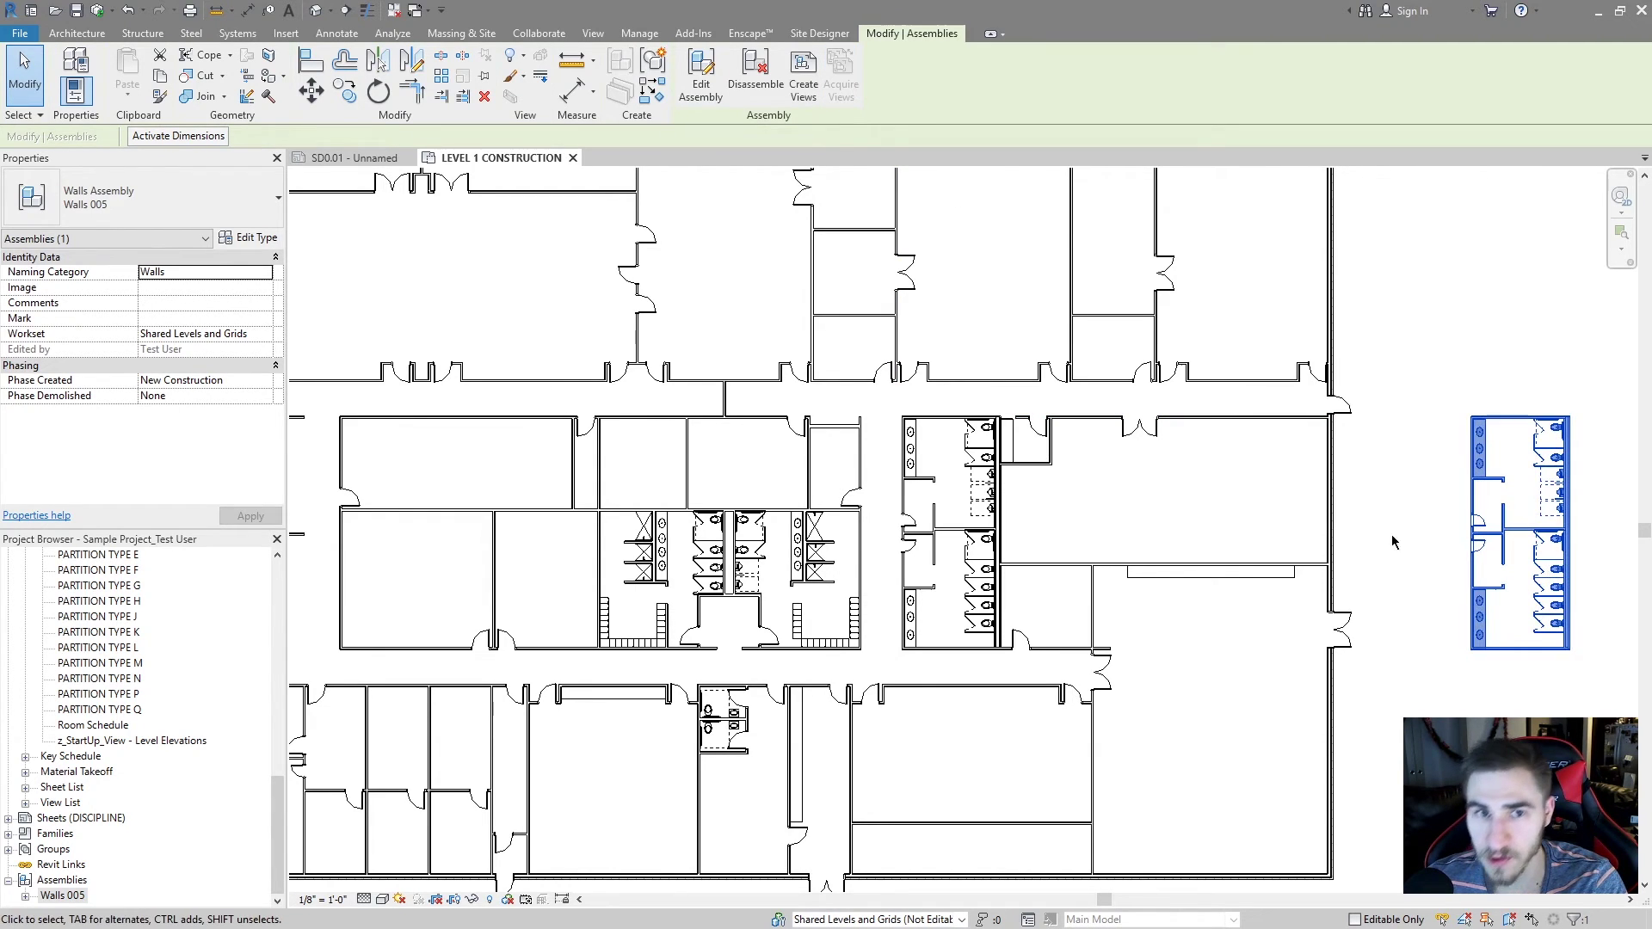
Step: Disassemble the Walls 005 instance inside the building and select the remaining instance outside
click(981, 529)
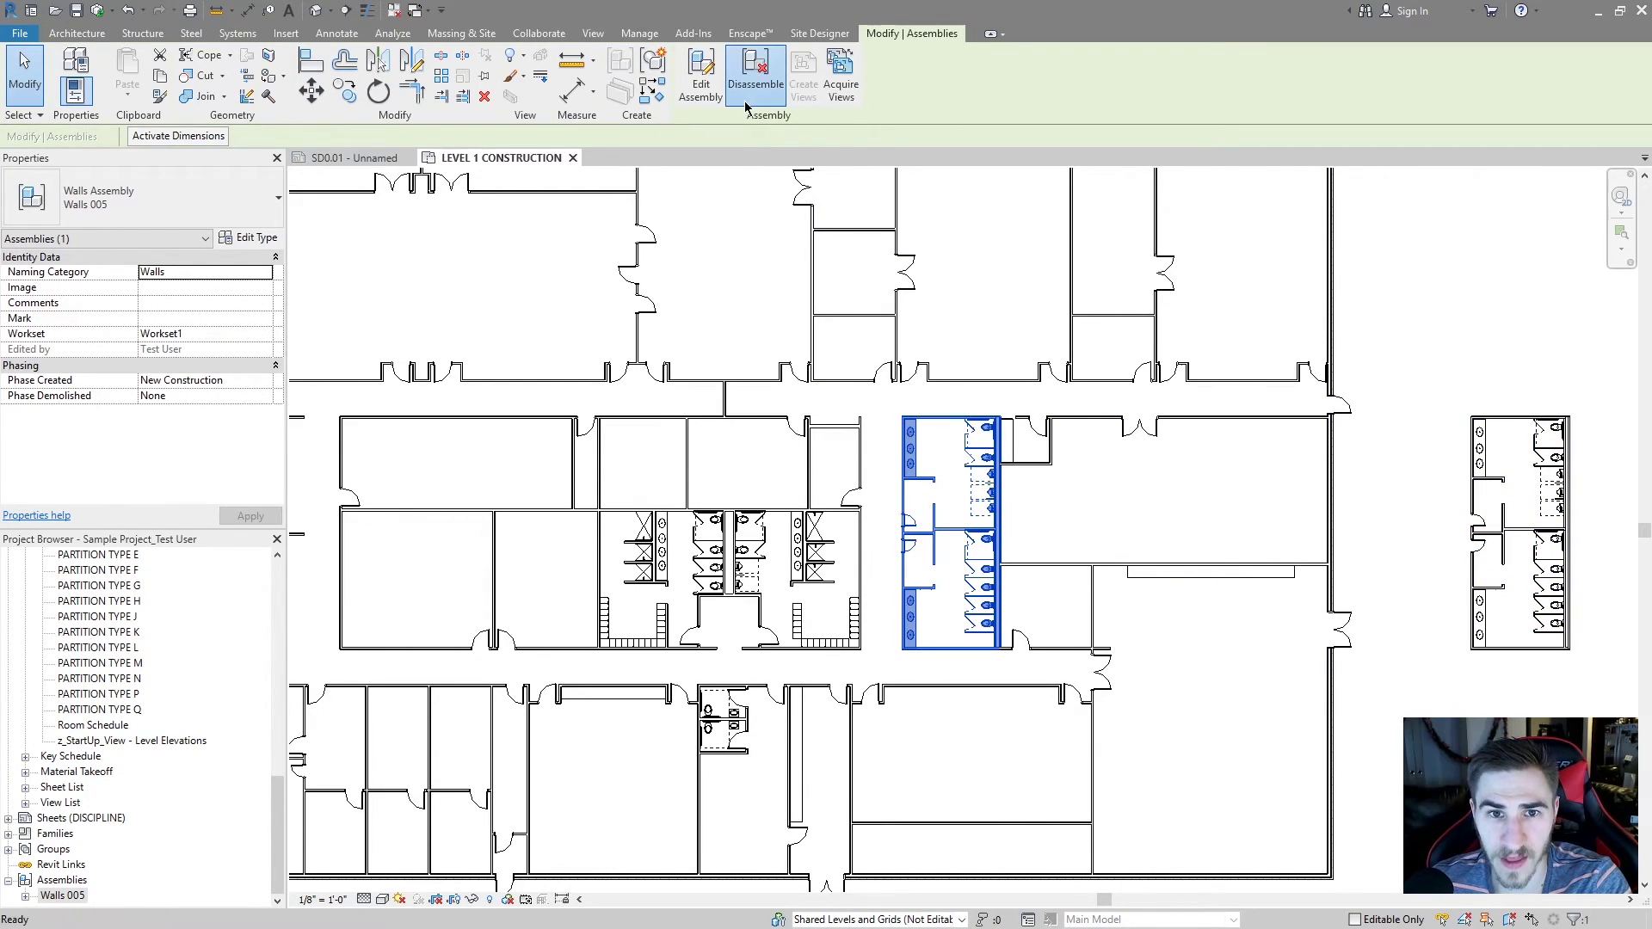
click(755, 69)
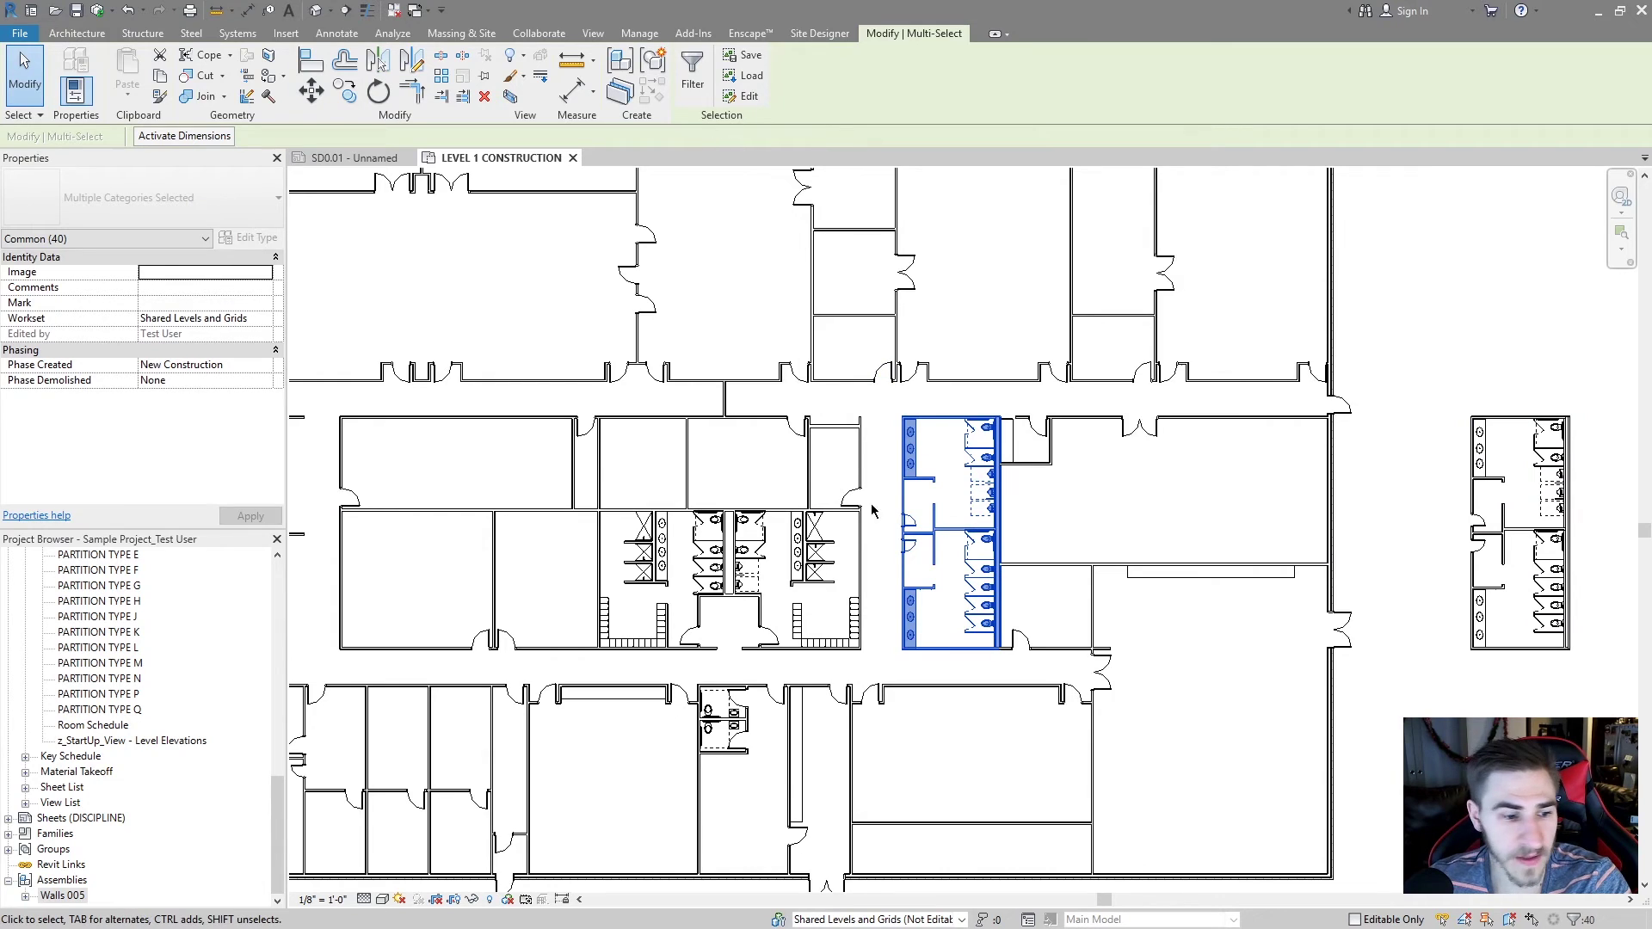
key(Escape)
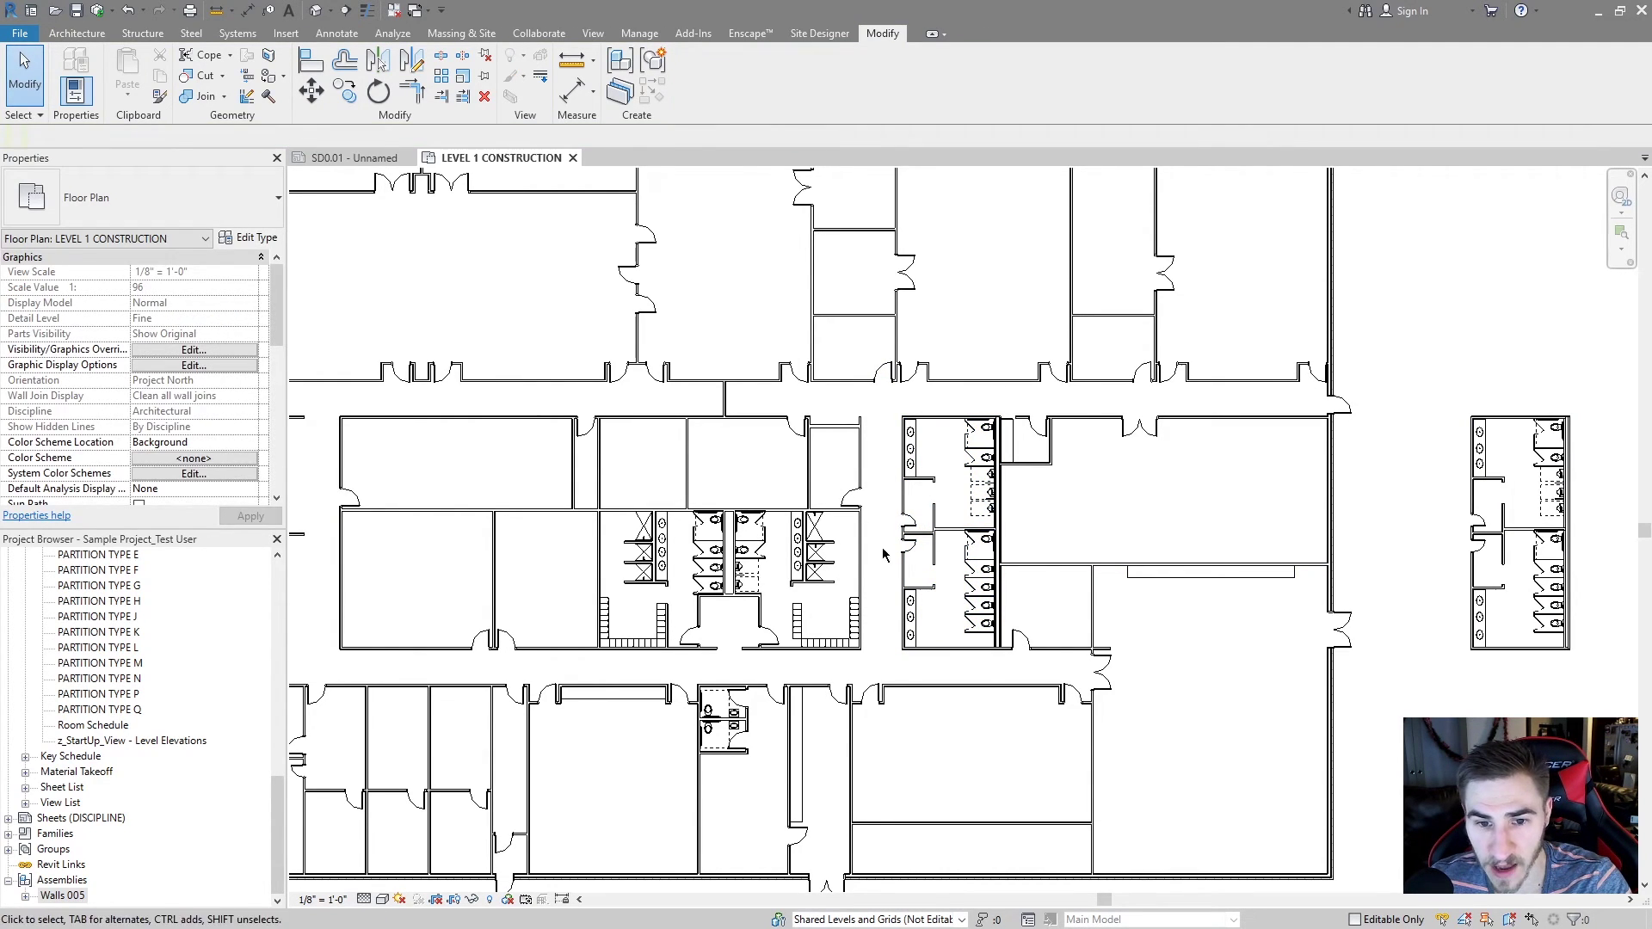
click(1538, 551)
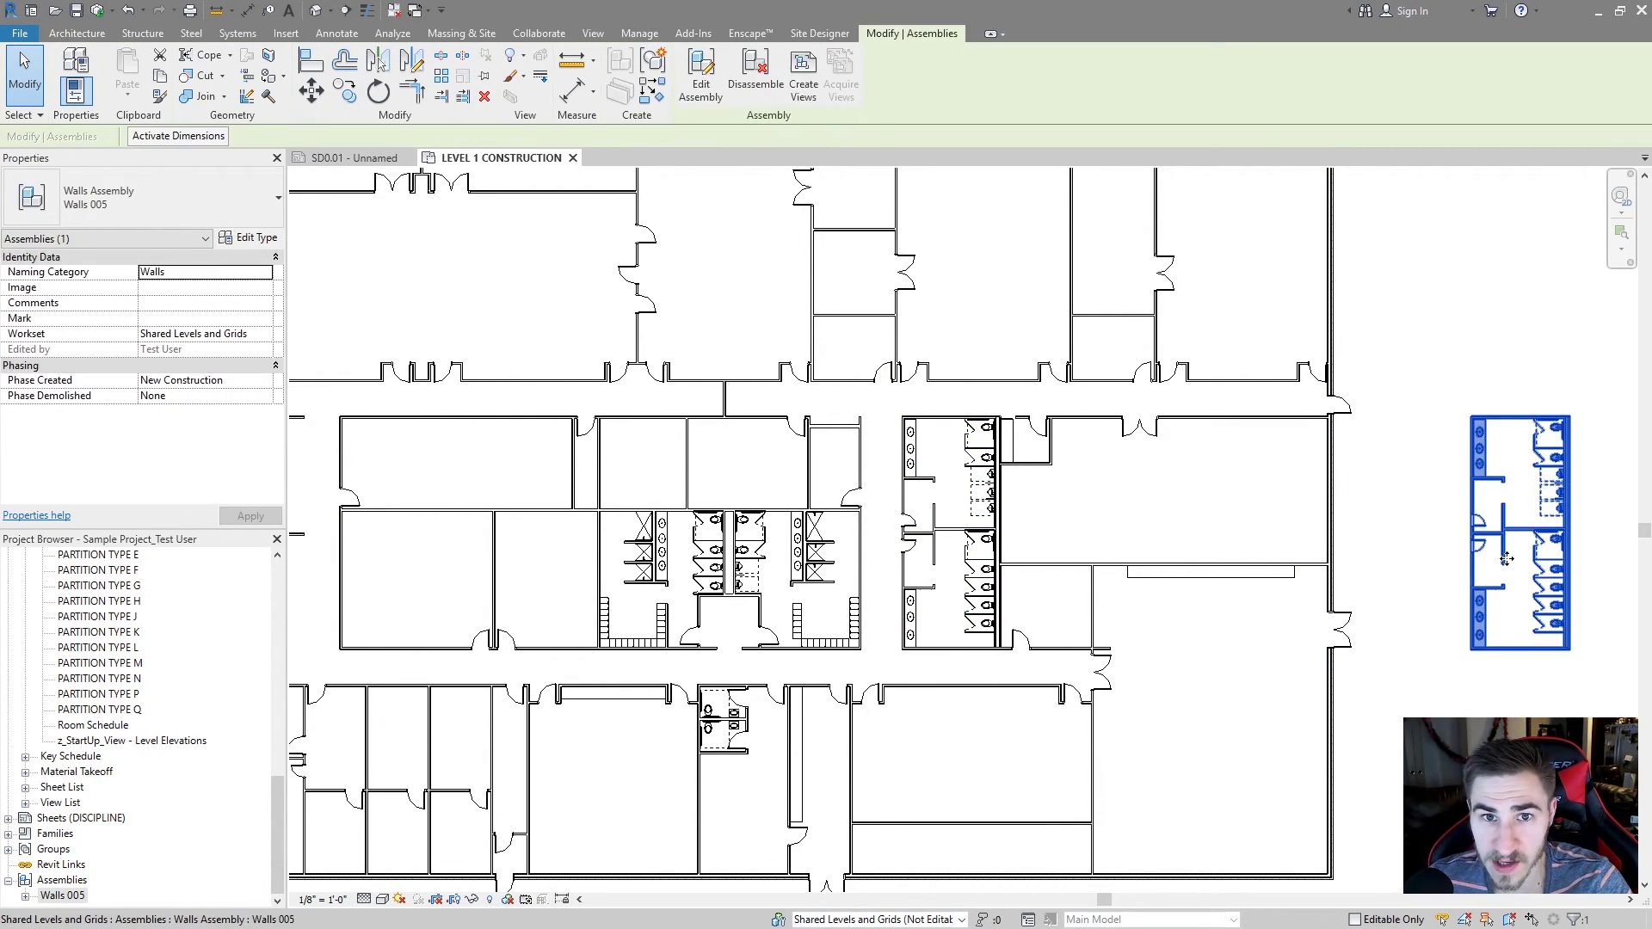